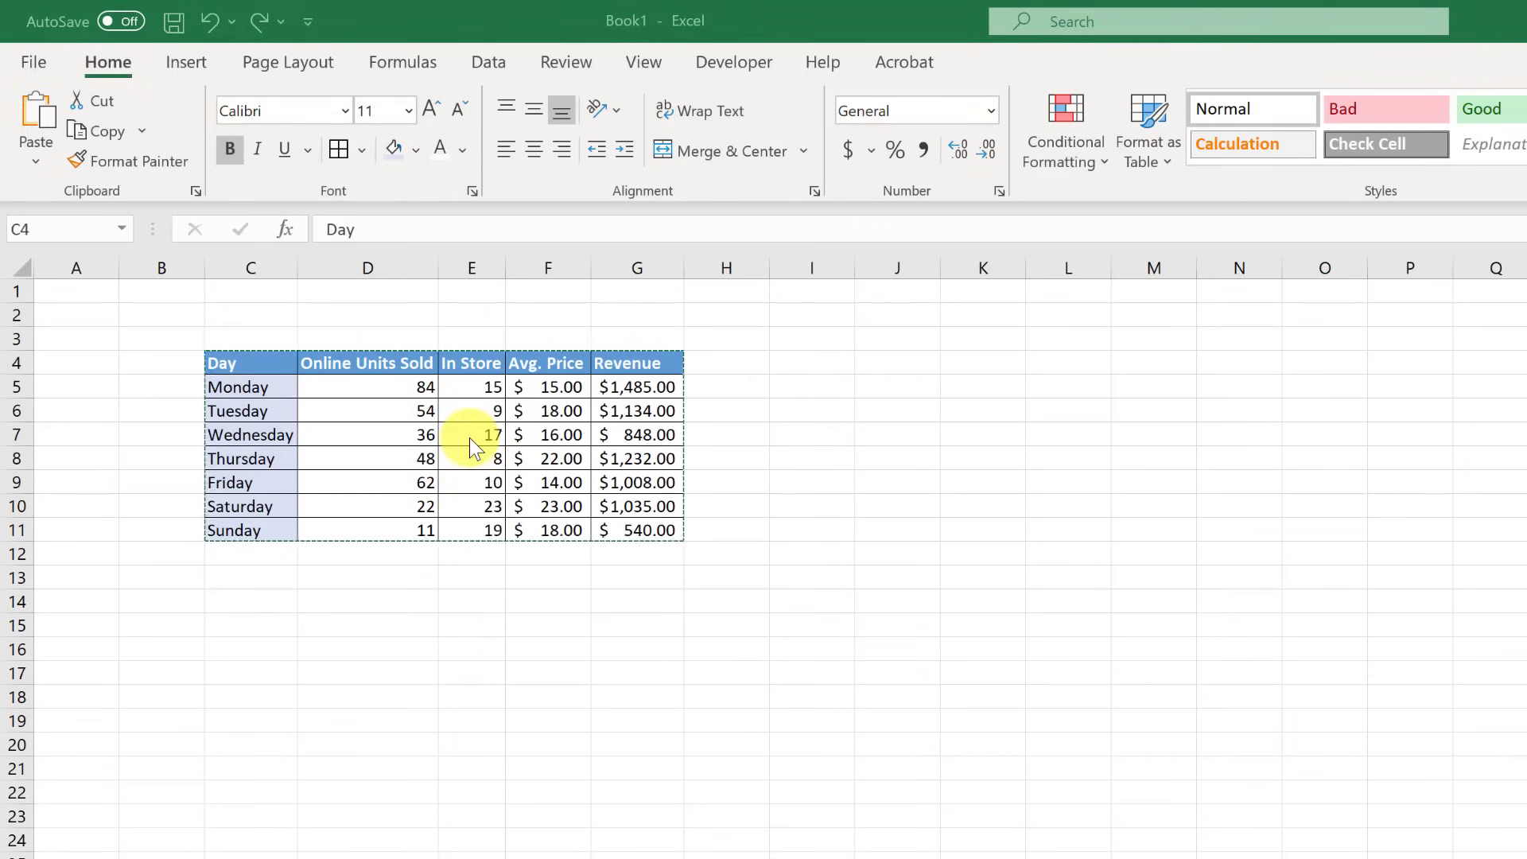
- Check the Revenue formula in G5, then copy the sales table C4:G11
left_click(630, 382)
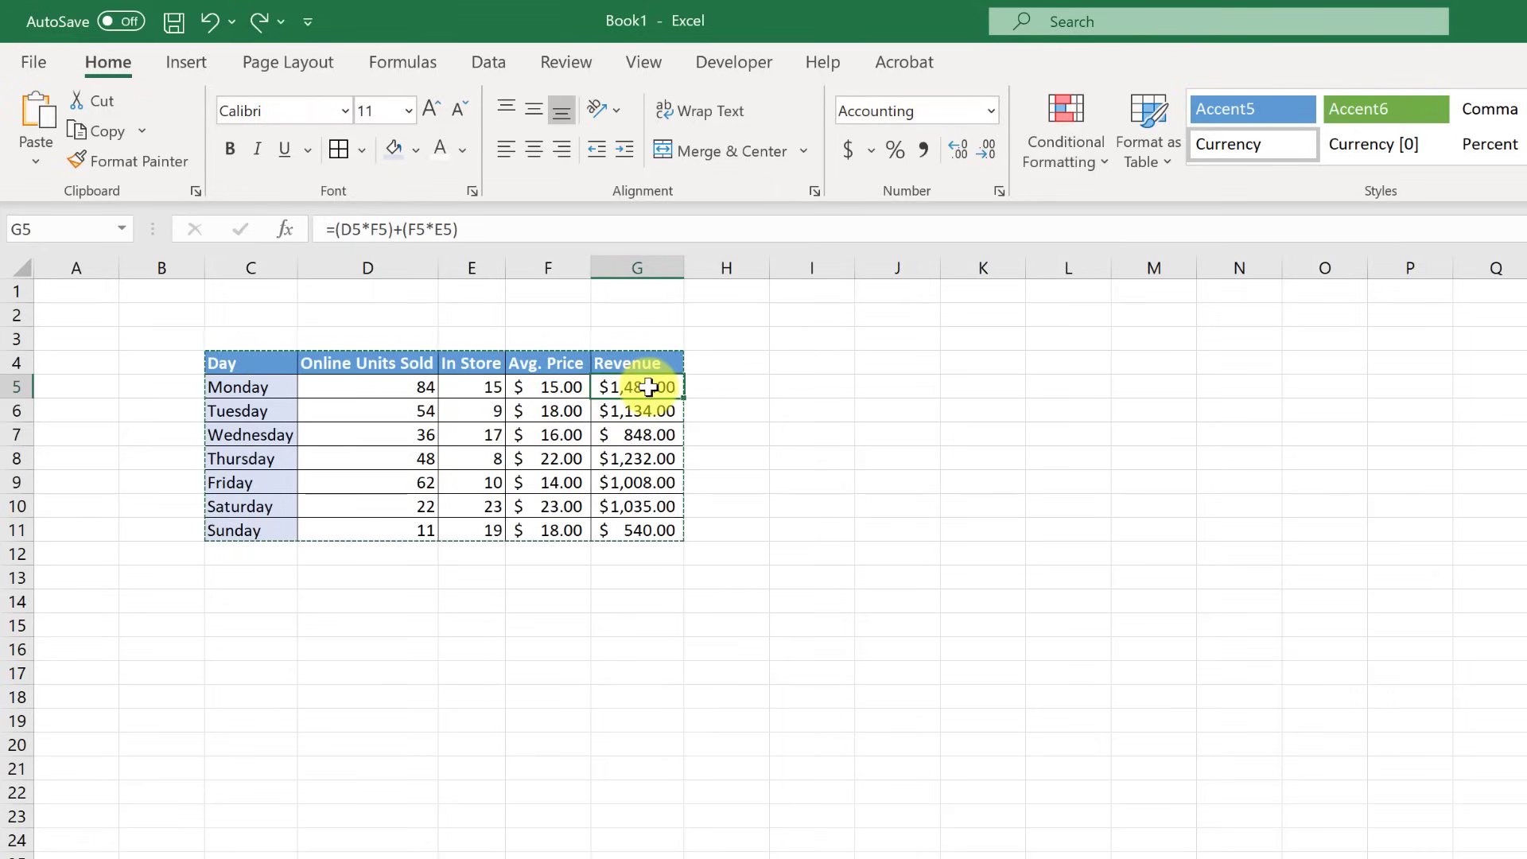
left_click(247, 366)
mouse_move(246, 365)
left_mouse_down()
mouse_move(331, 396)
mouse_move(422, 464)
mouse_move(605, 532)
left_mouse_up()
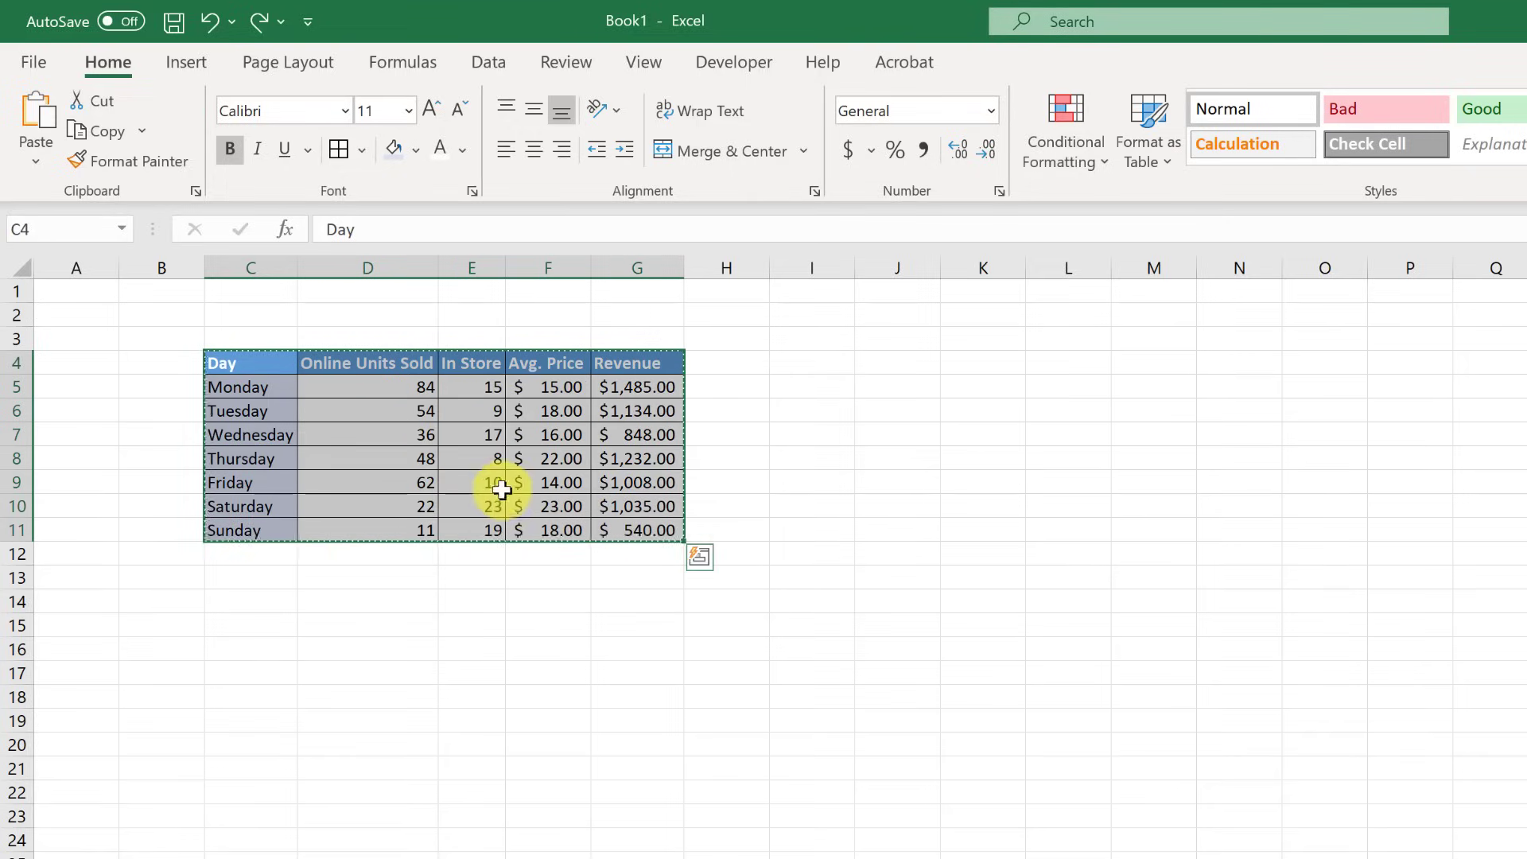
right_click(447, 466)
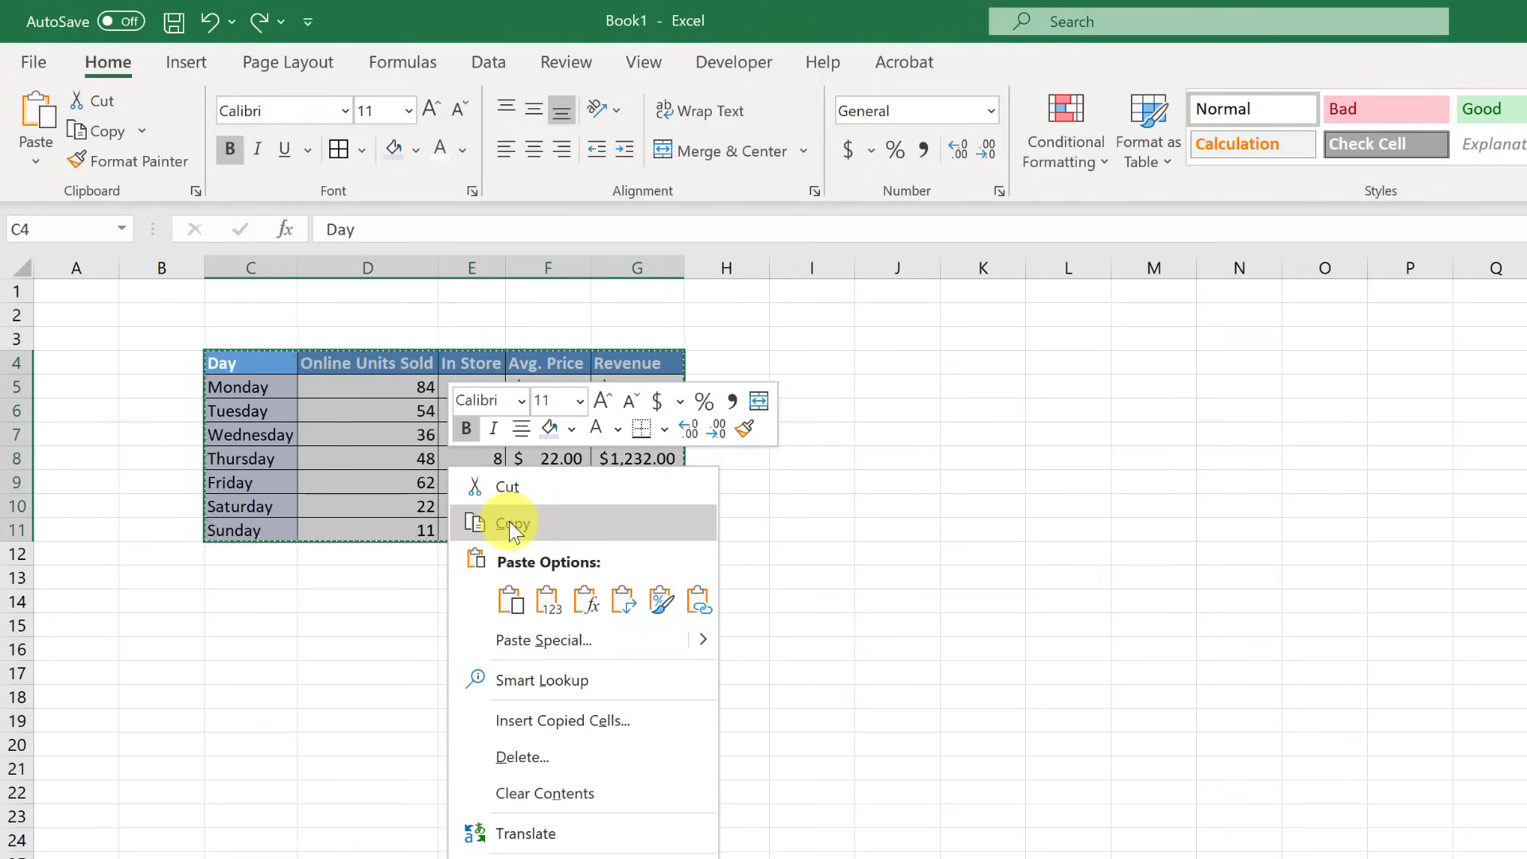
left_click(509, 521)
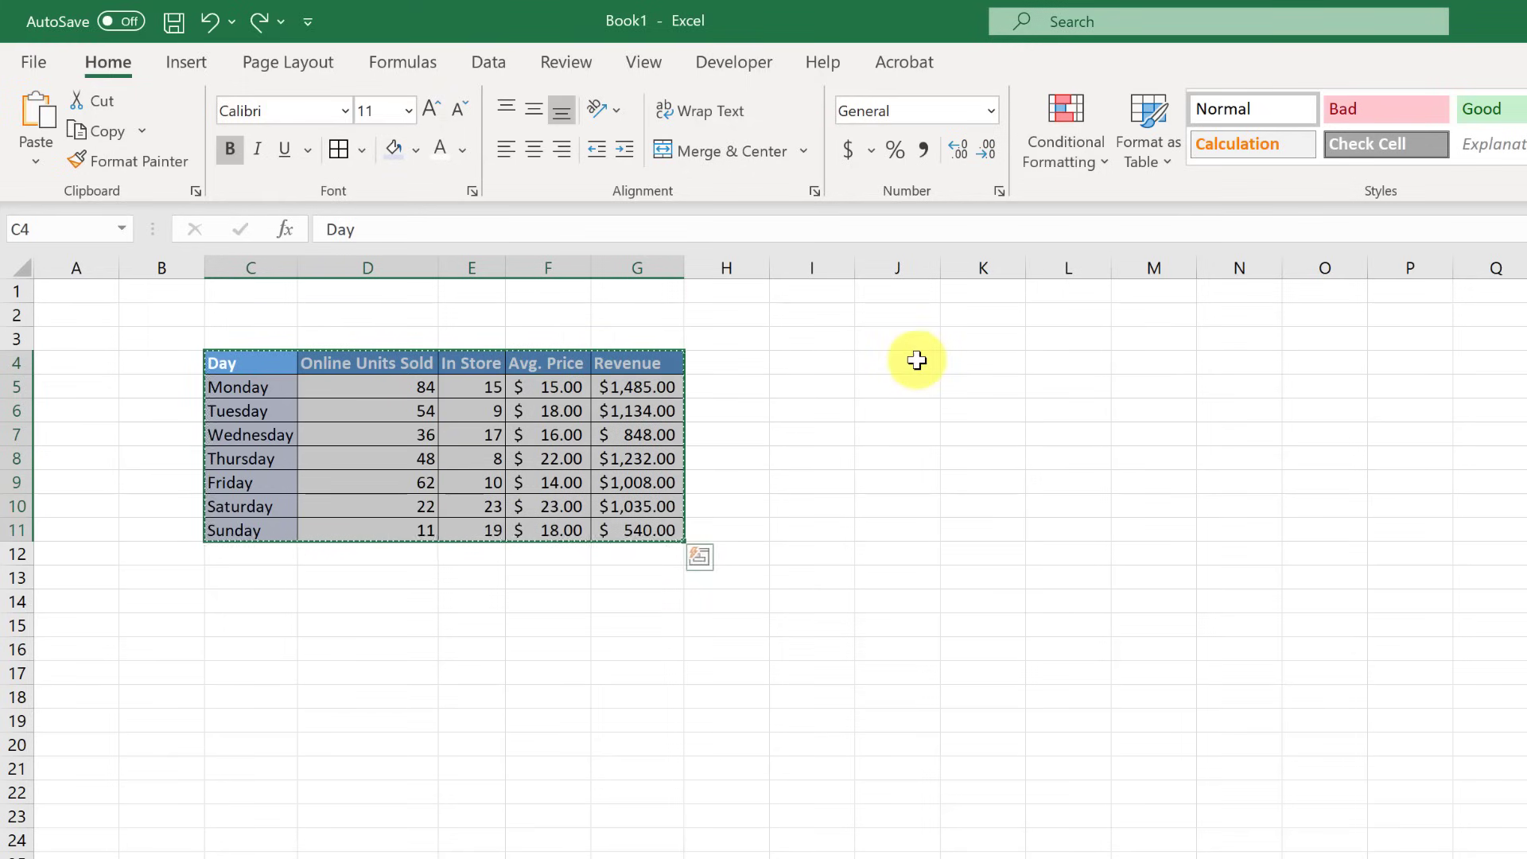
- Paste the copied sales table at J4
left_click(910, 363)
right_click(911, 366)
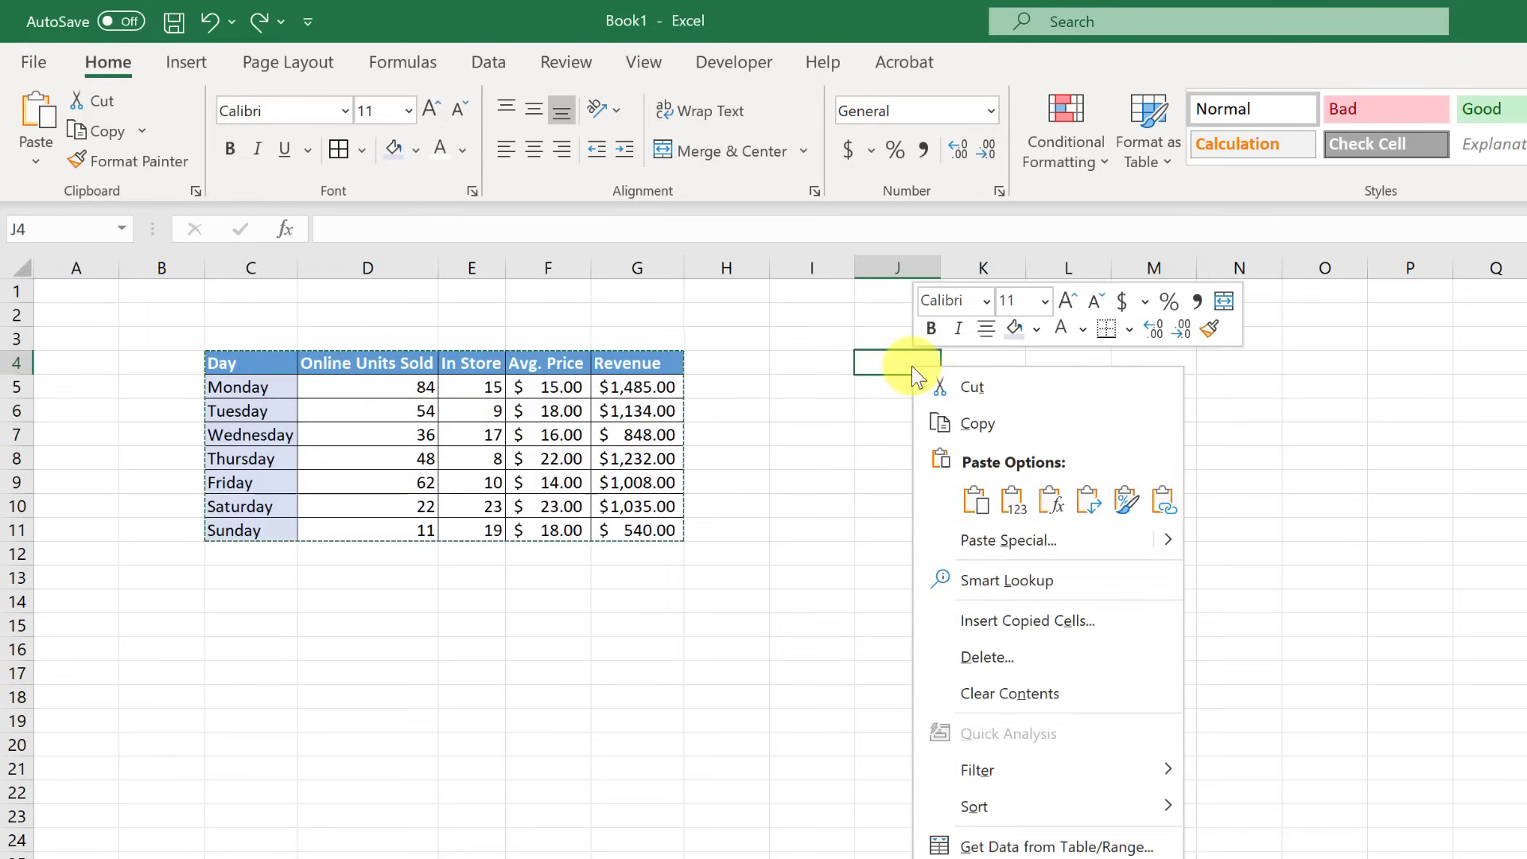
left_click(976, 501)
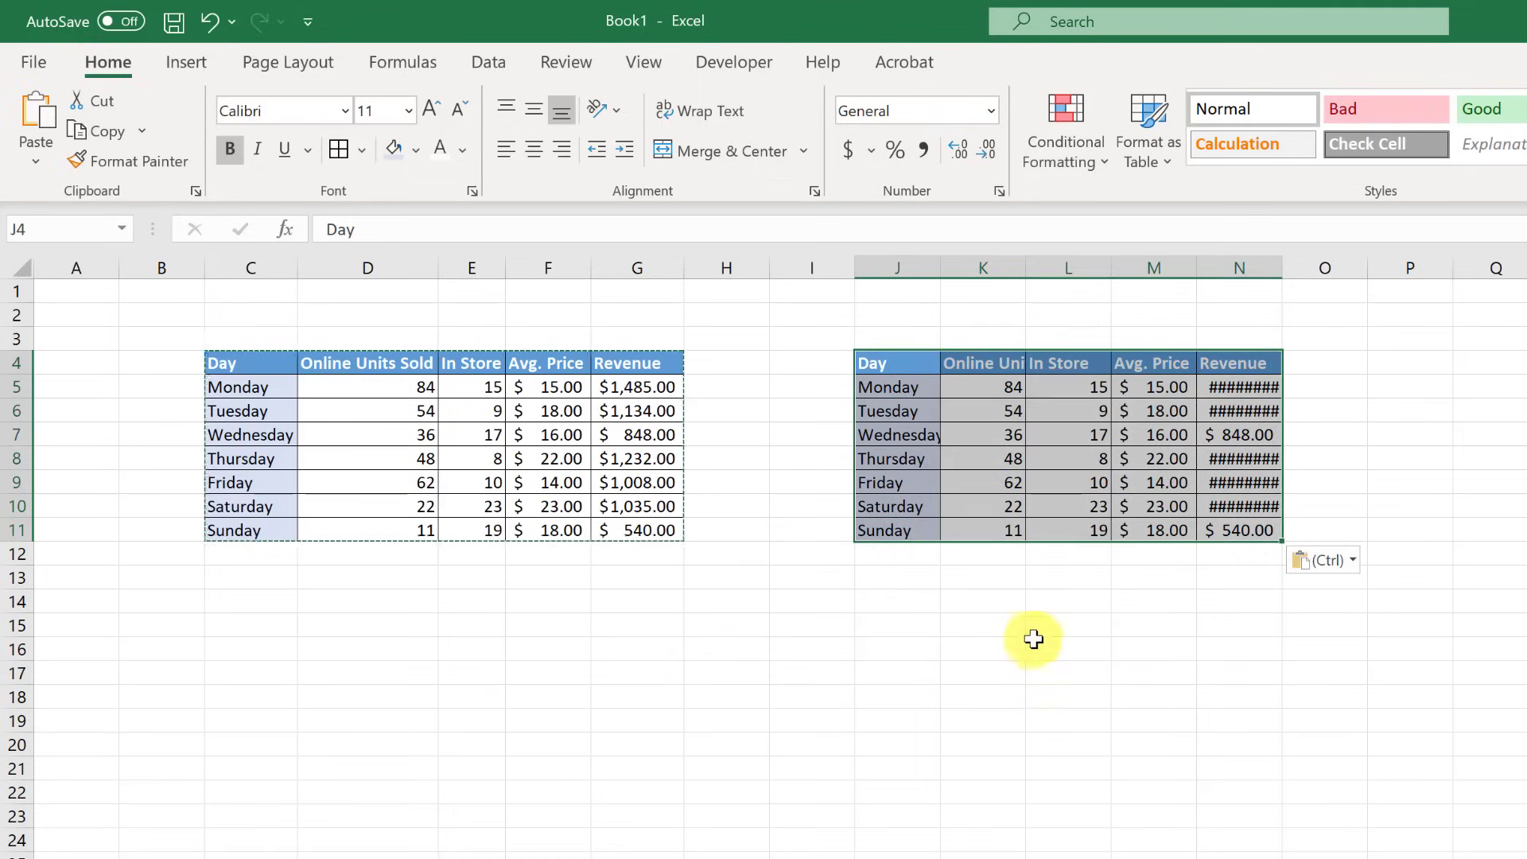
left_click(943, 607)
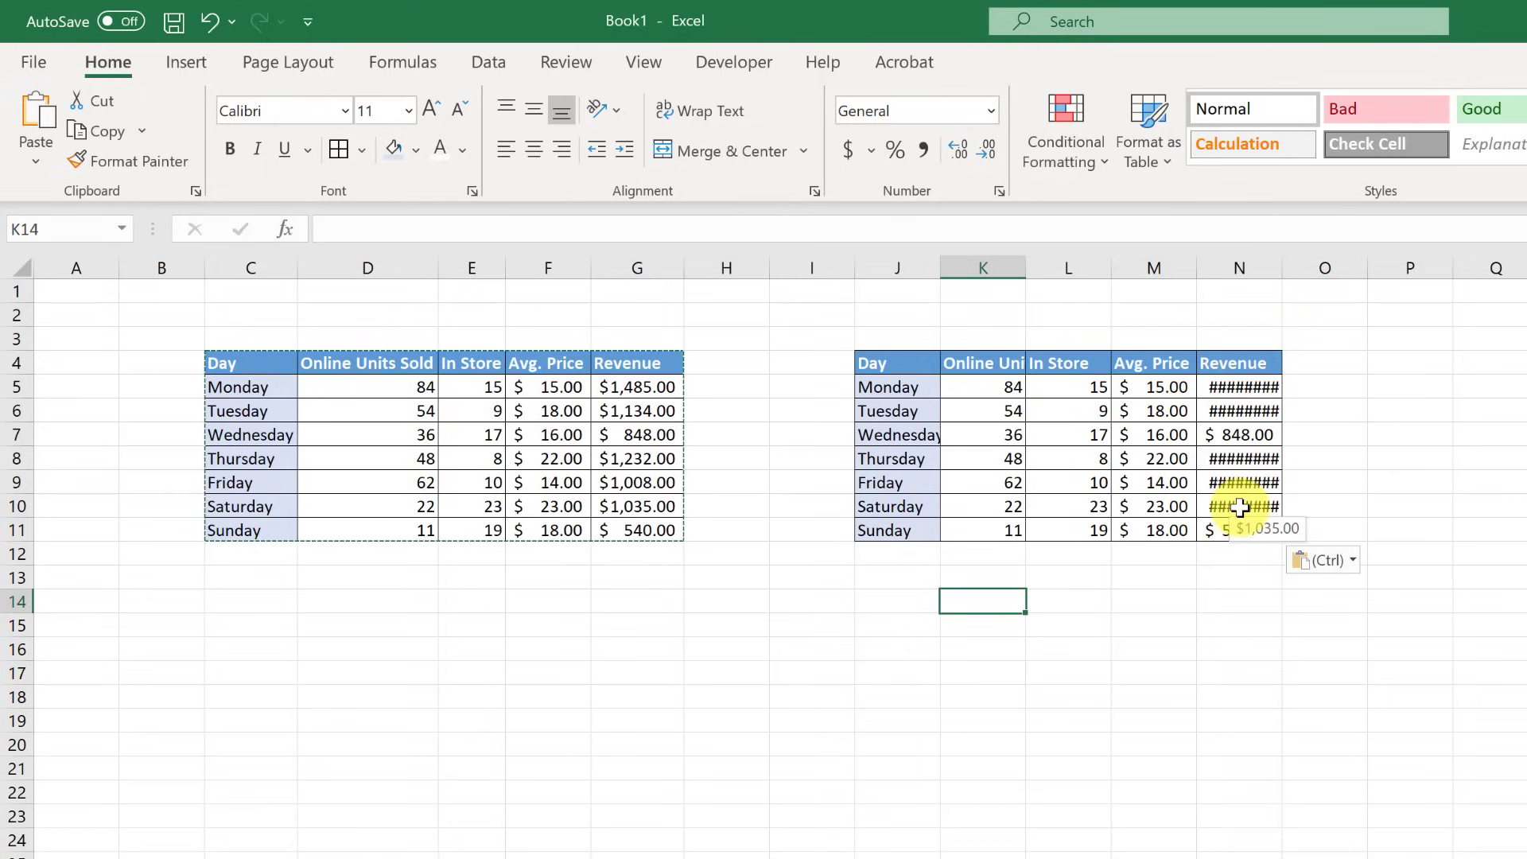
- Autofit all worksheet columns so the pasted Revenue values display
double_click(1282, 268)
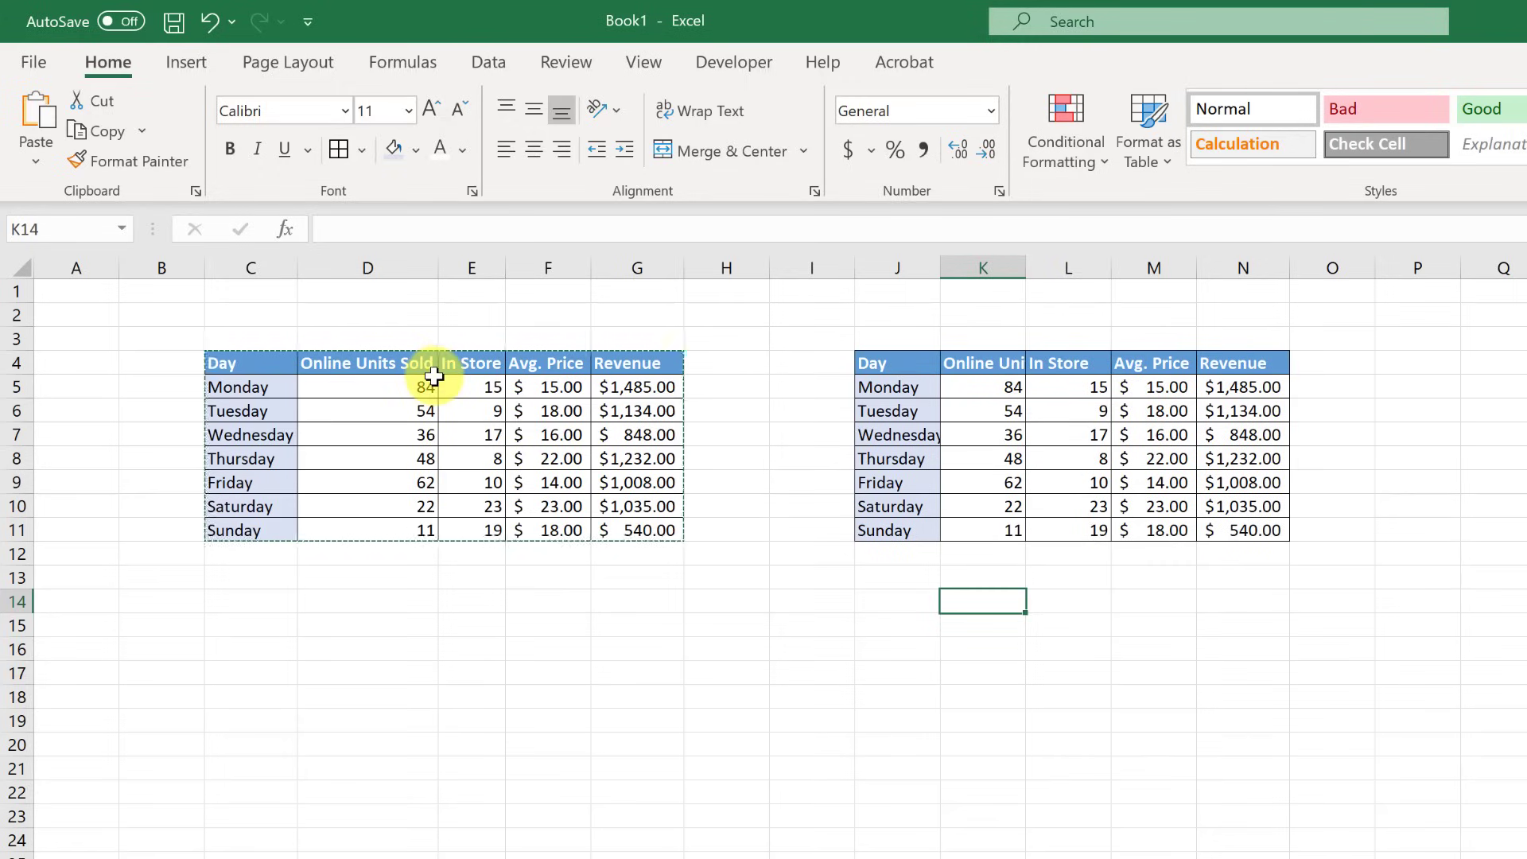
key("ctrl+z")
left_click(22, 268)
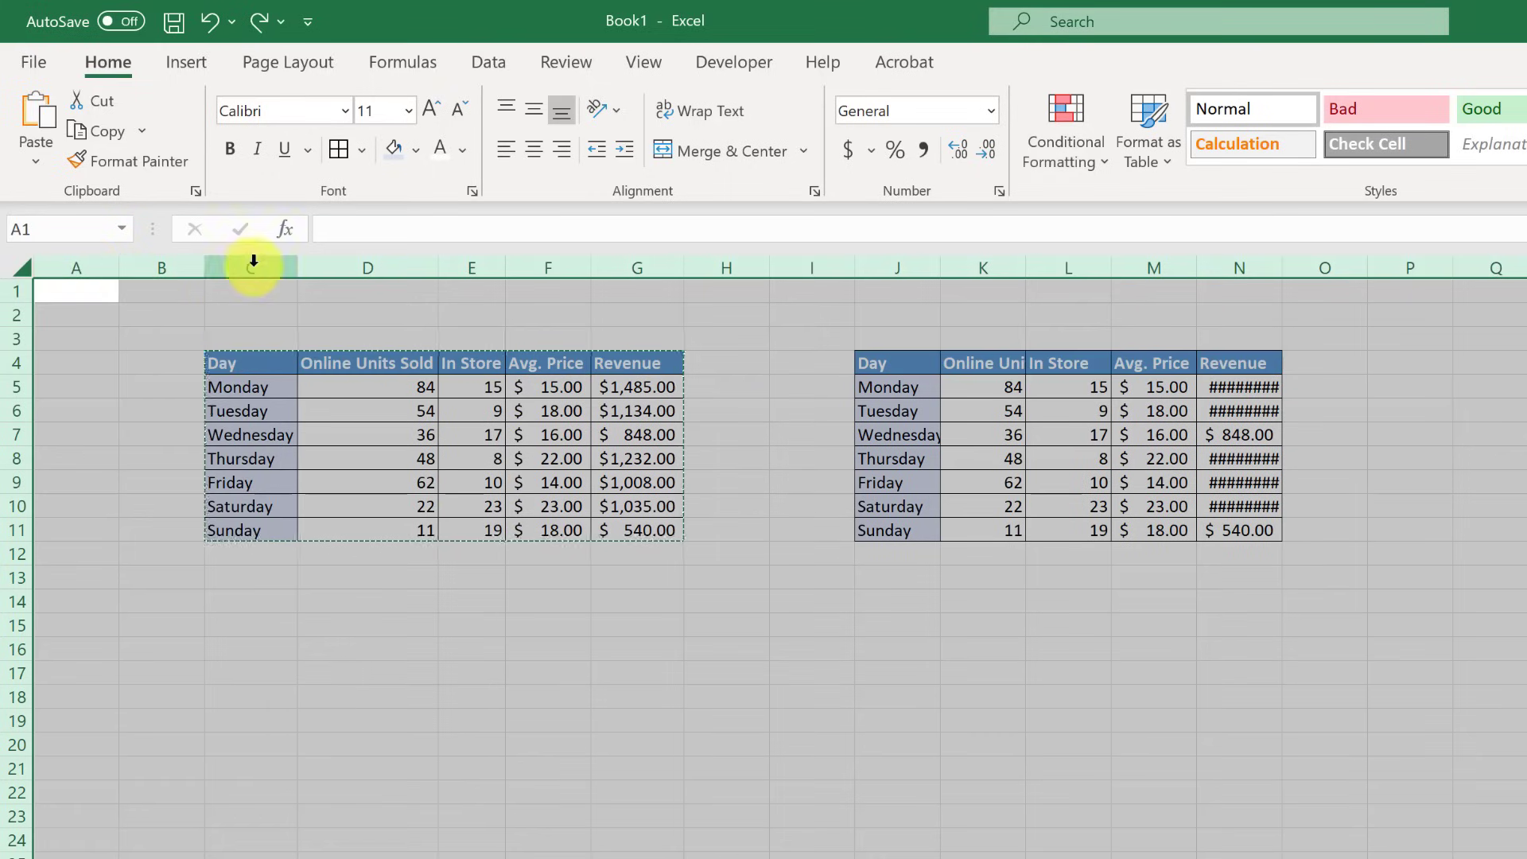
double_click(119, 268)
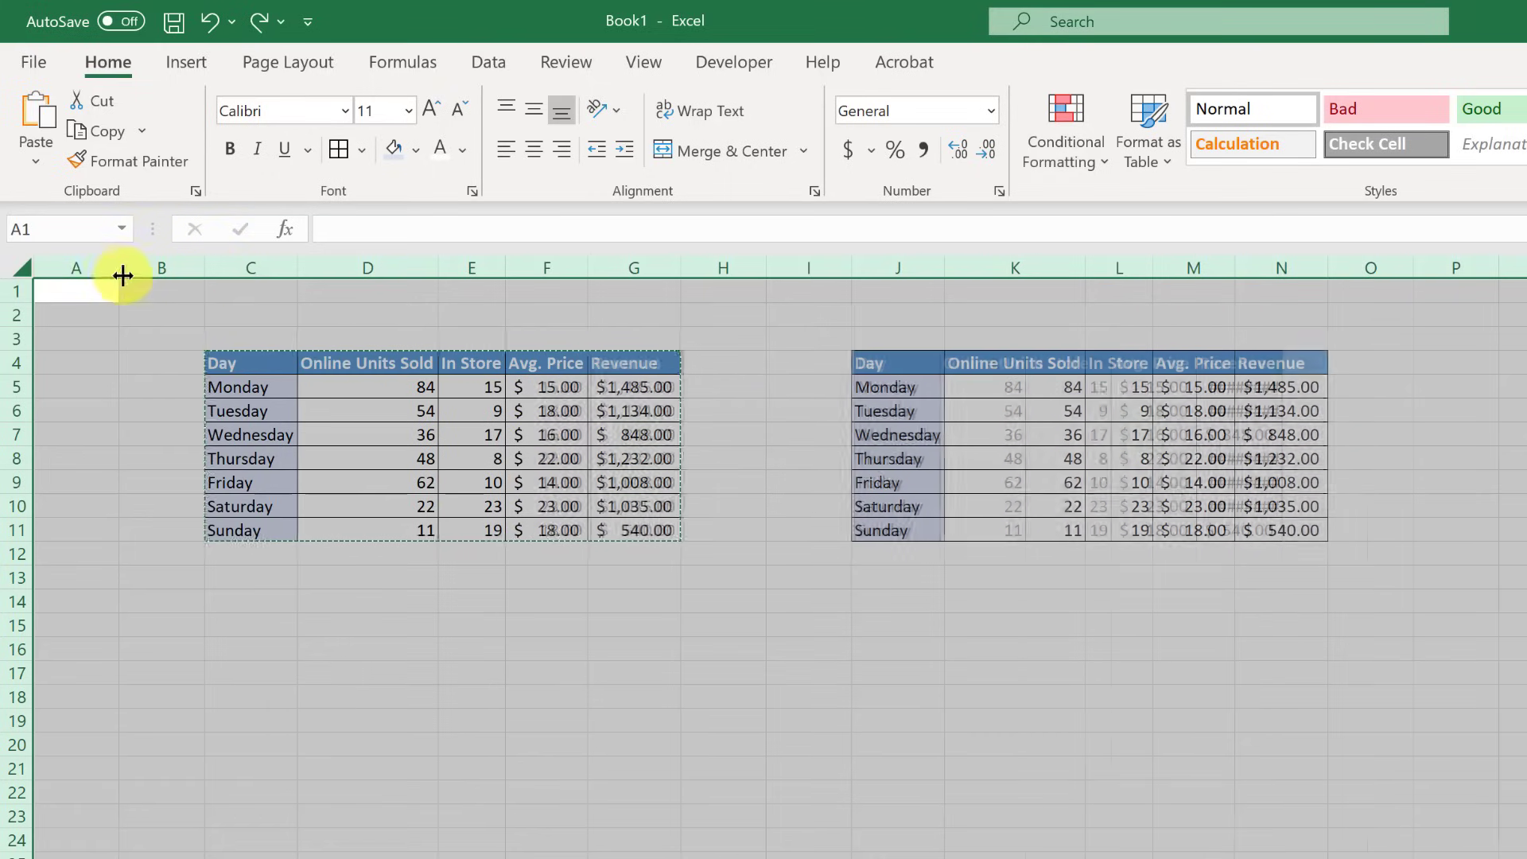
left_click(737, 641)
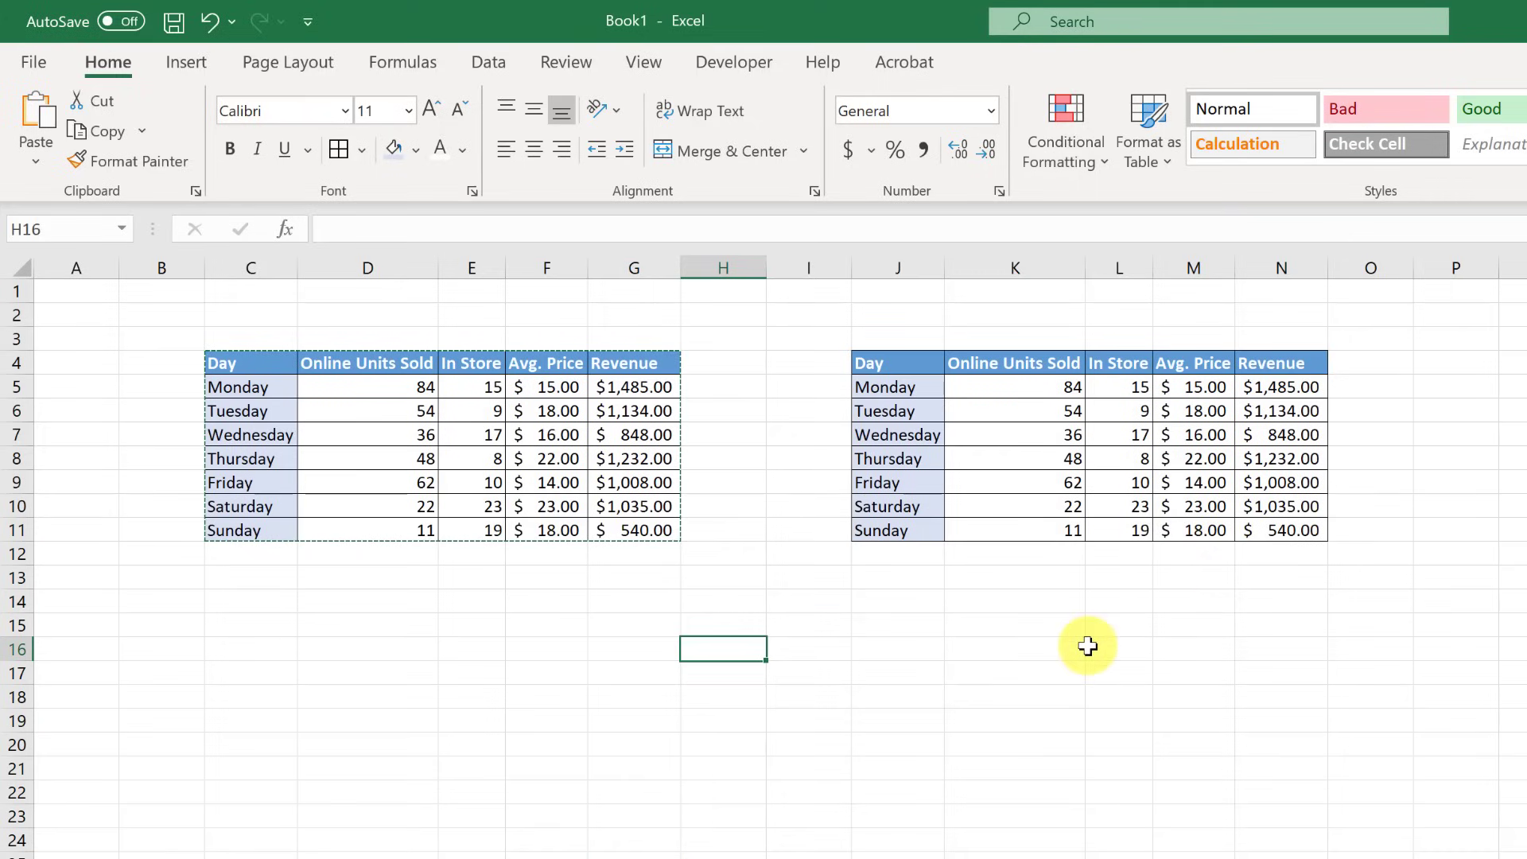
- Undo the autofit and the pasted copy at J4
key("ctrl+z")
key("ctrl+z")
key("ctrl+z")
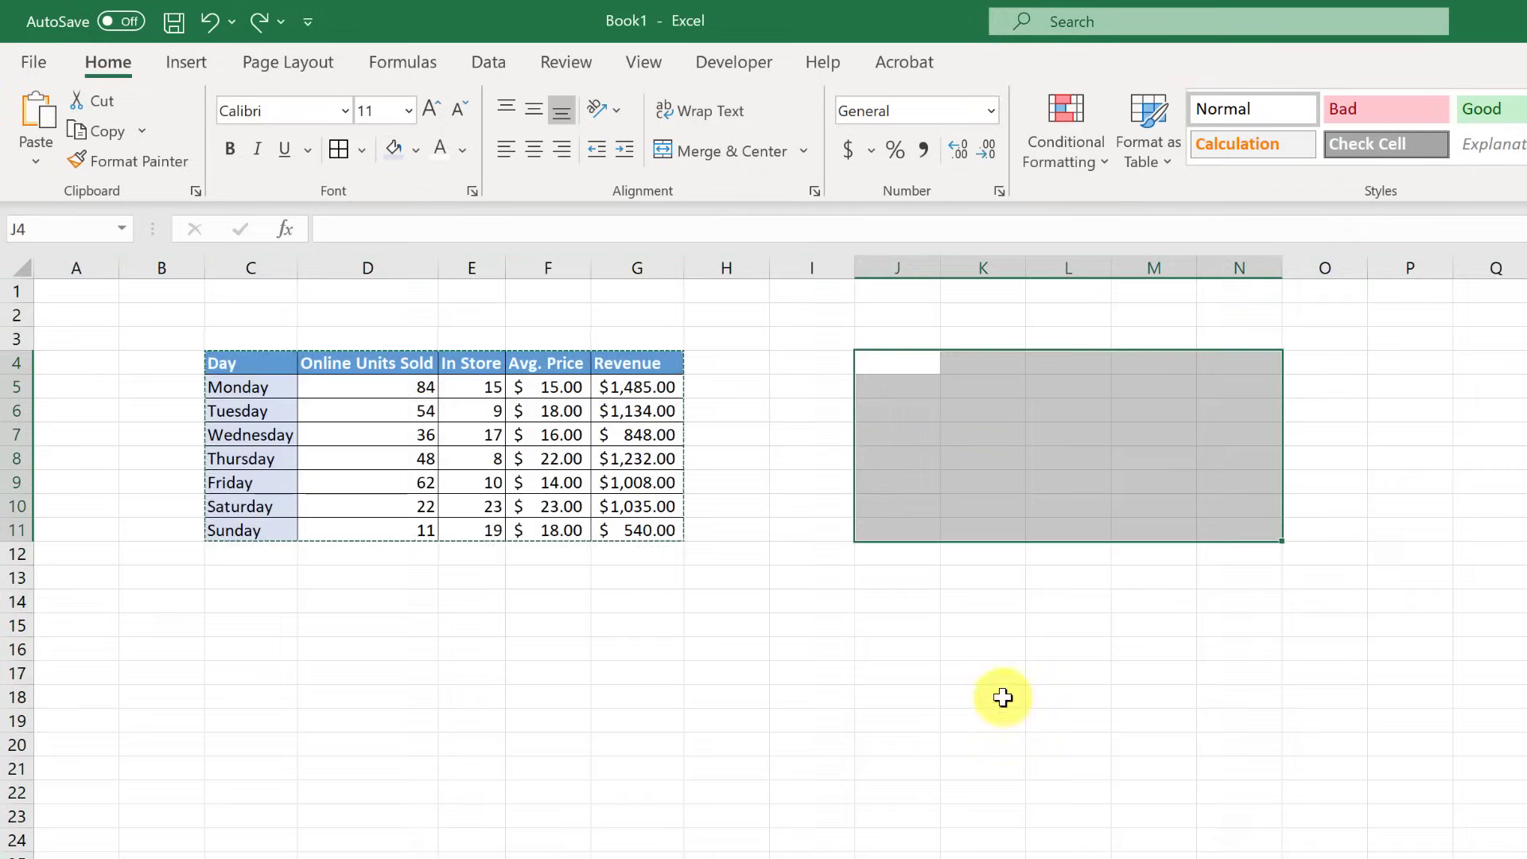
left_click(978, 703)
left_click(406, 620)
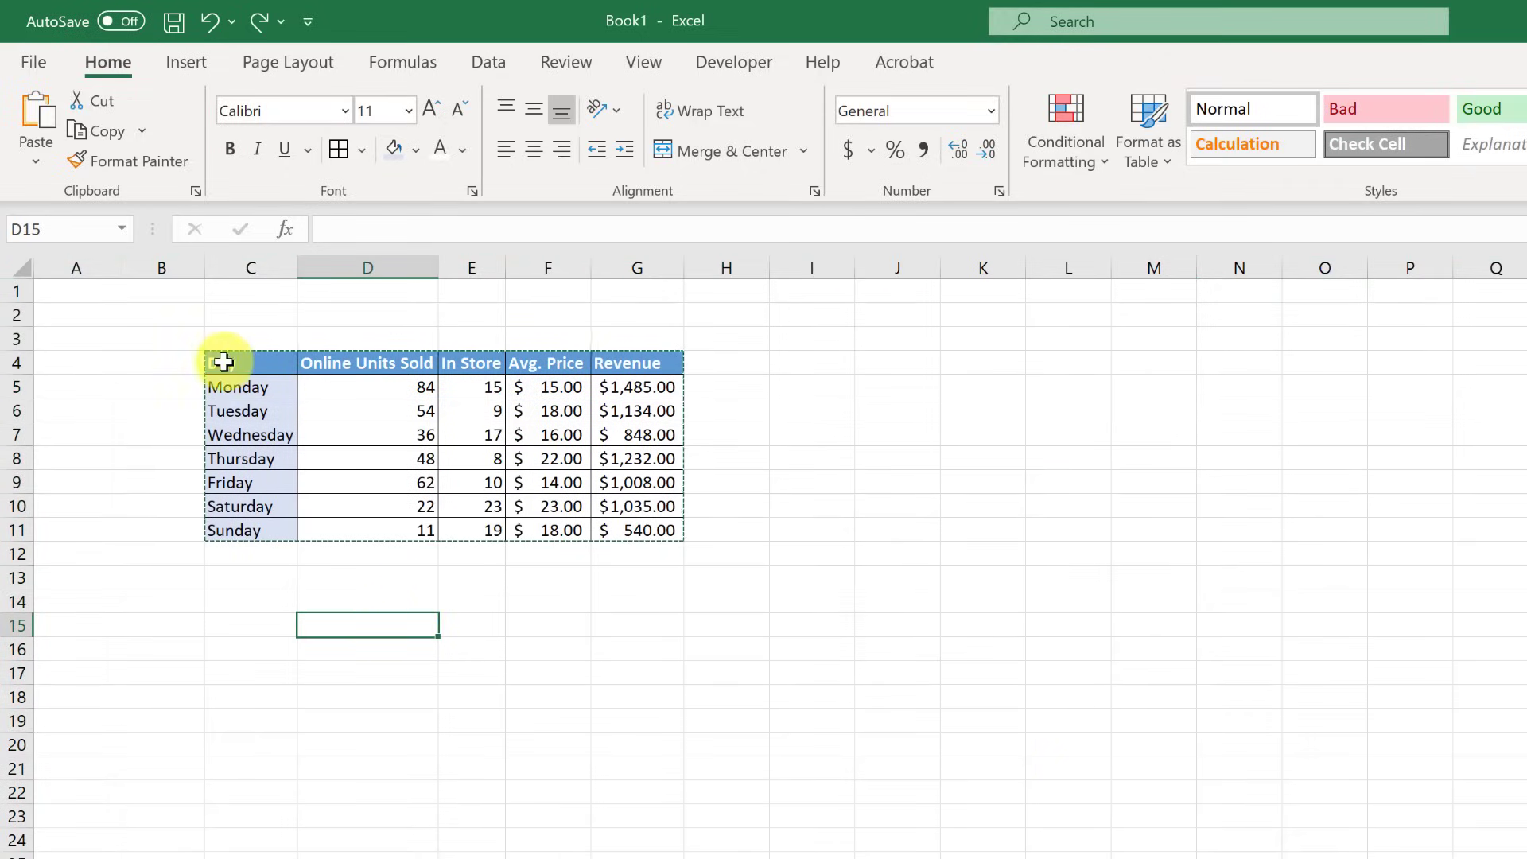
- Copy the sales table C4:G11 and paste it transposed at J4, days across row 4
left_click_drag(224, 361, 596, 523)
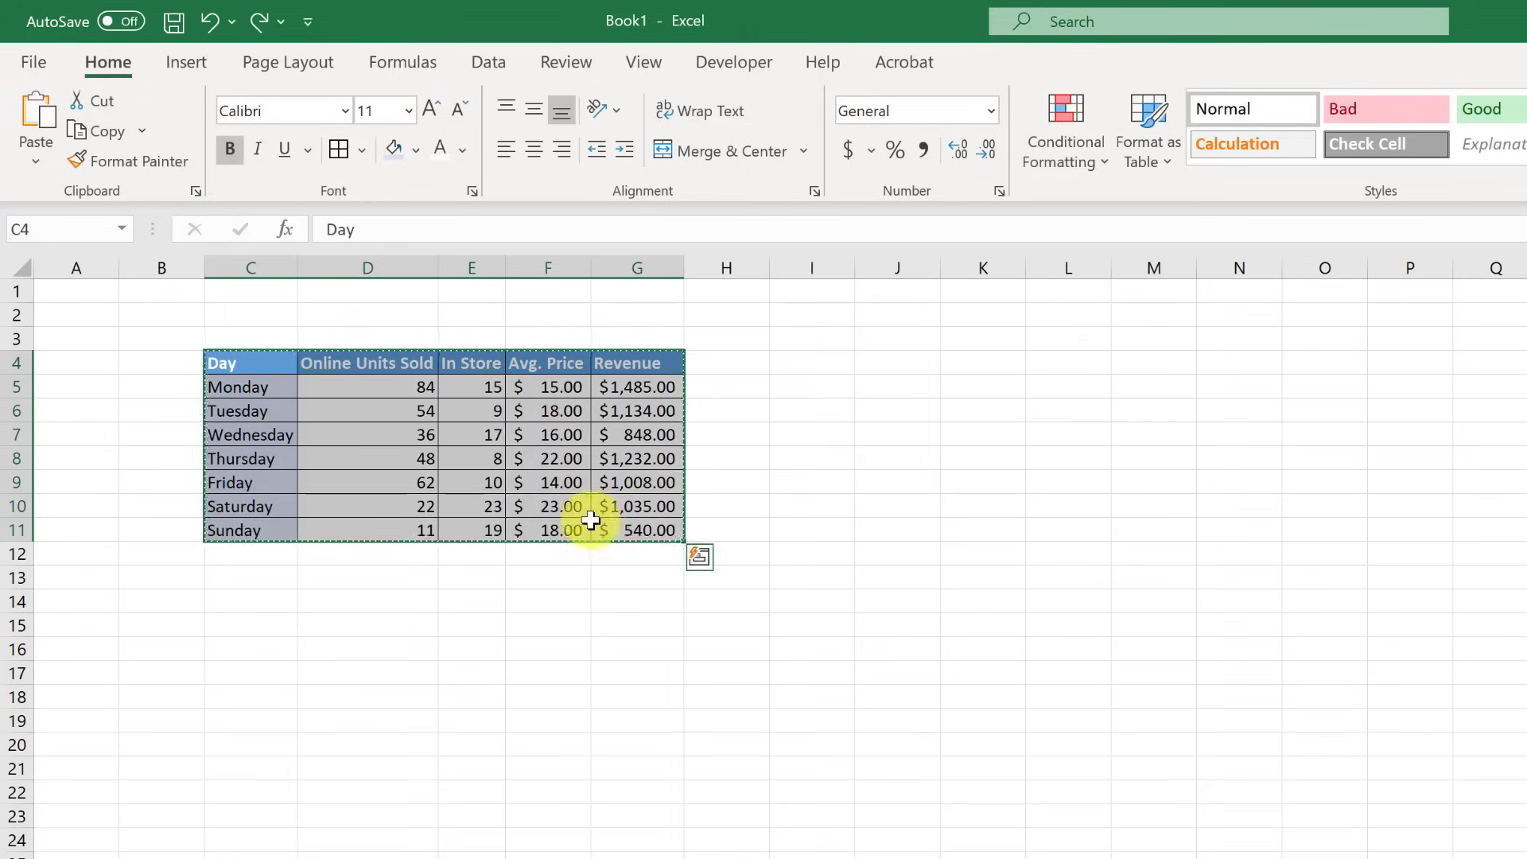
right_click(460, 502)
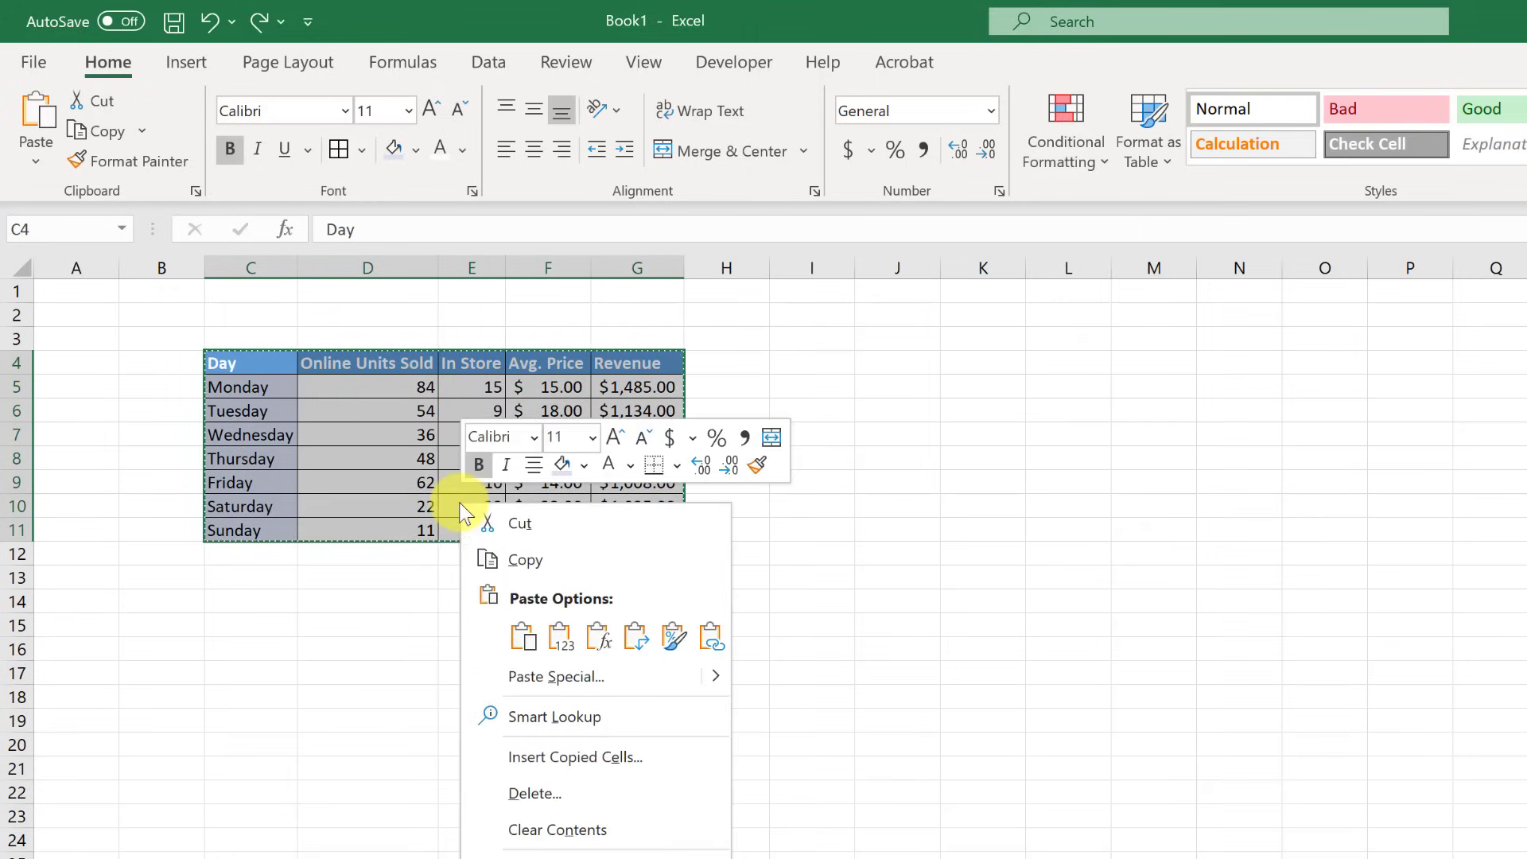
left_click(505, 555)
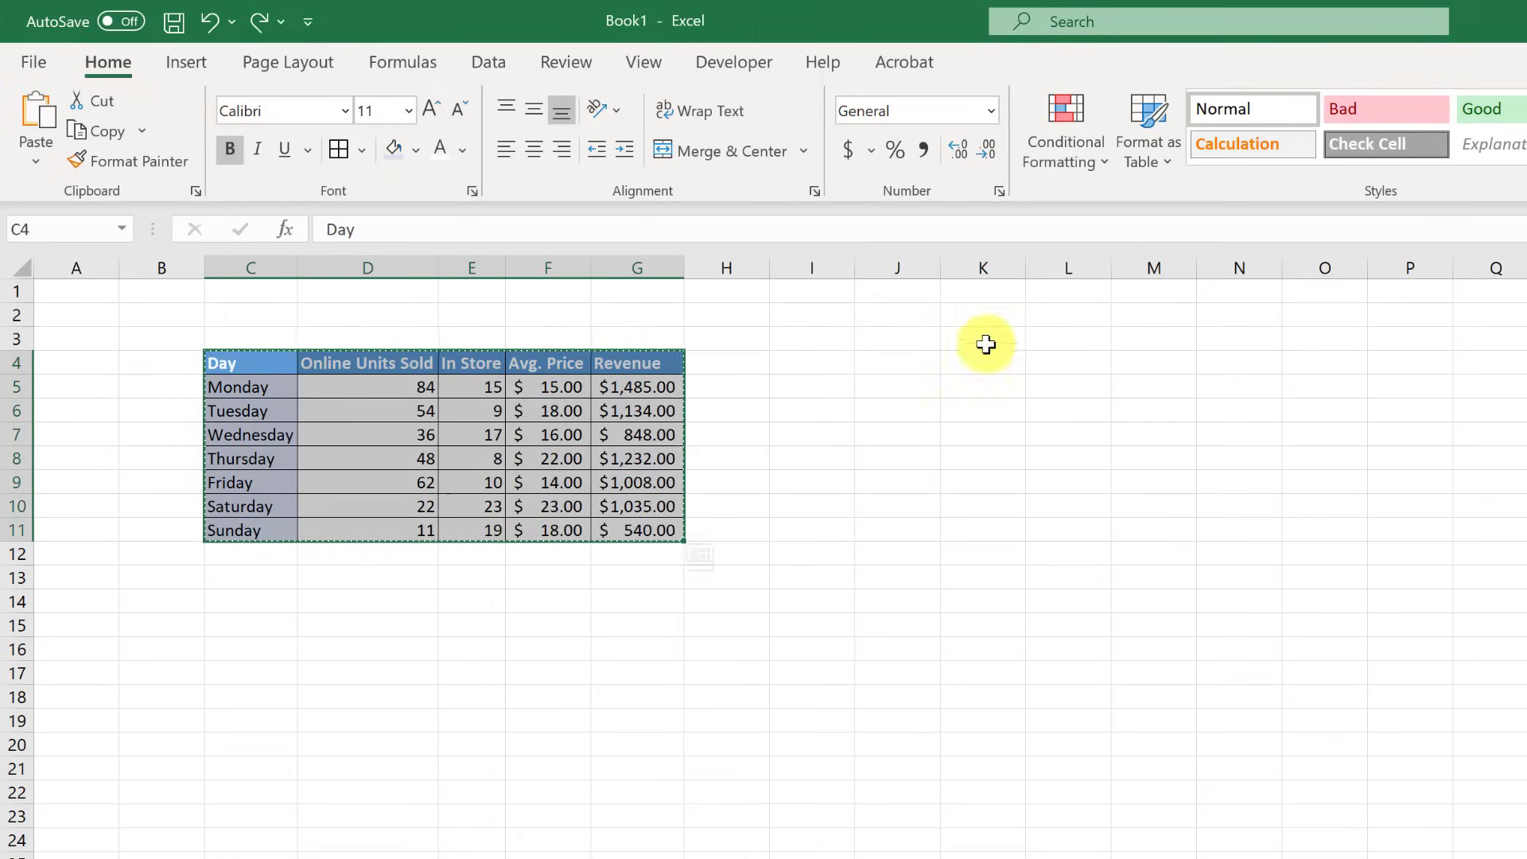
left_click(890, 363)
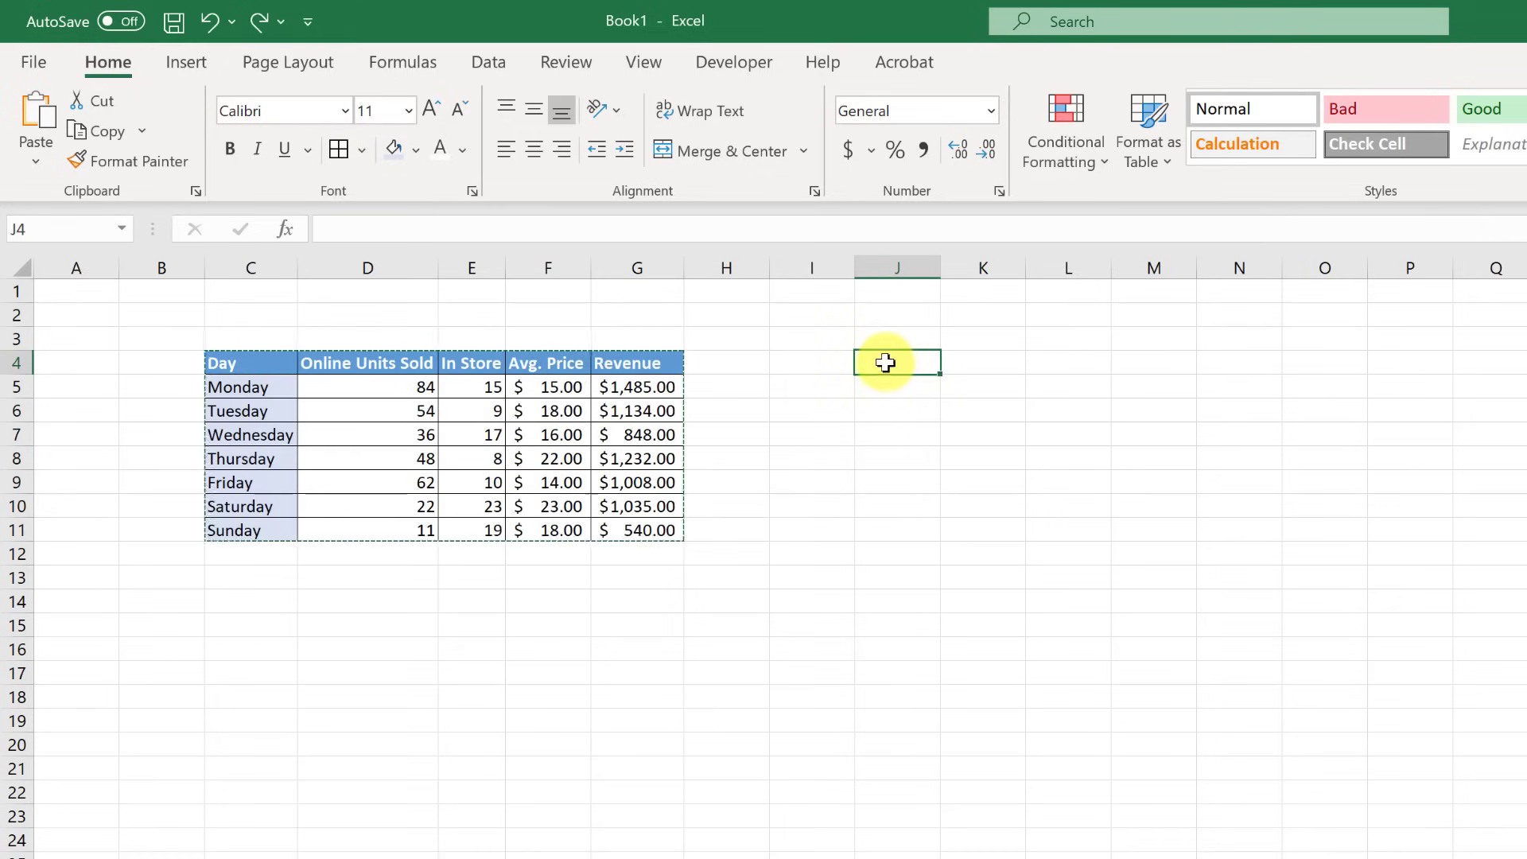
right_click(887, 362)
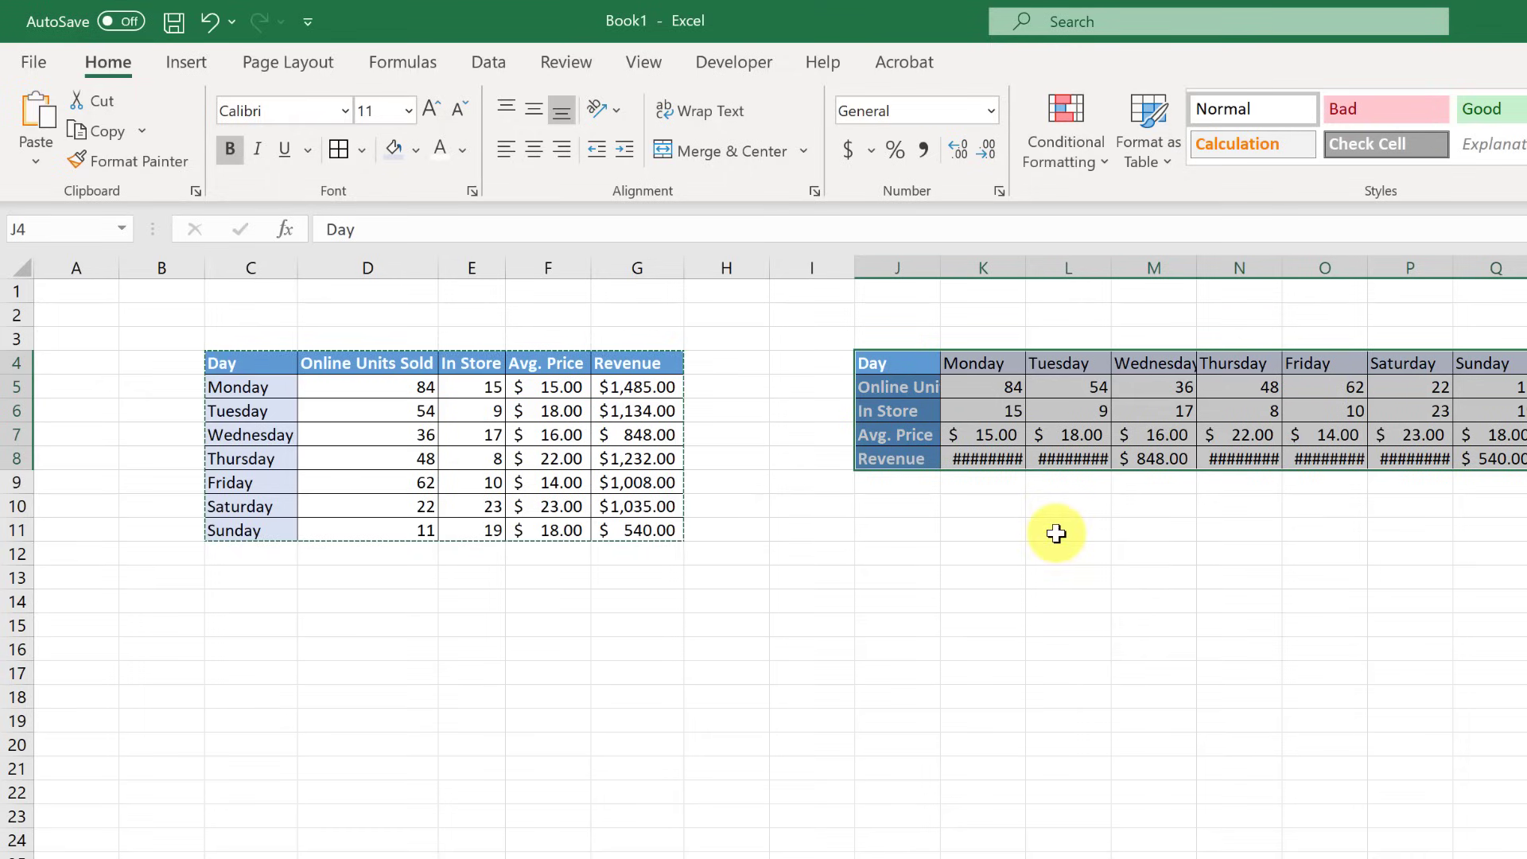
- Autofit every worksheet column so the transposed labels and Revenue values show in full
left_click(918, 579)
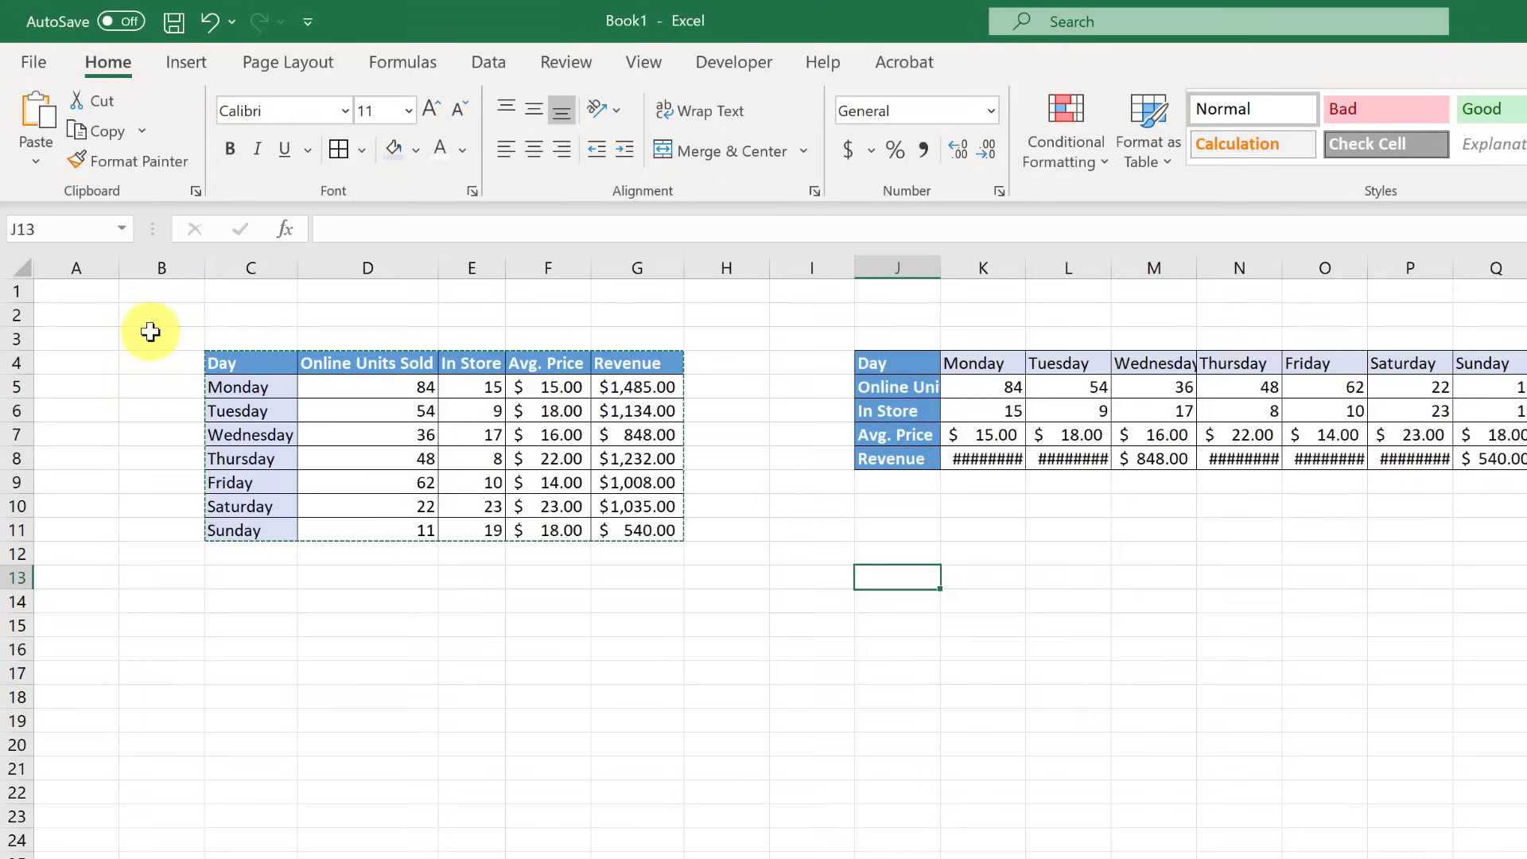
left_click(23, 268)
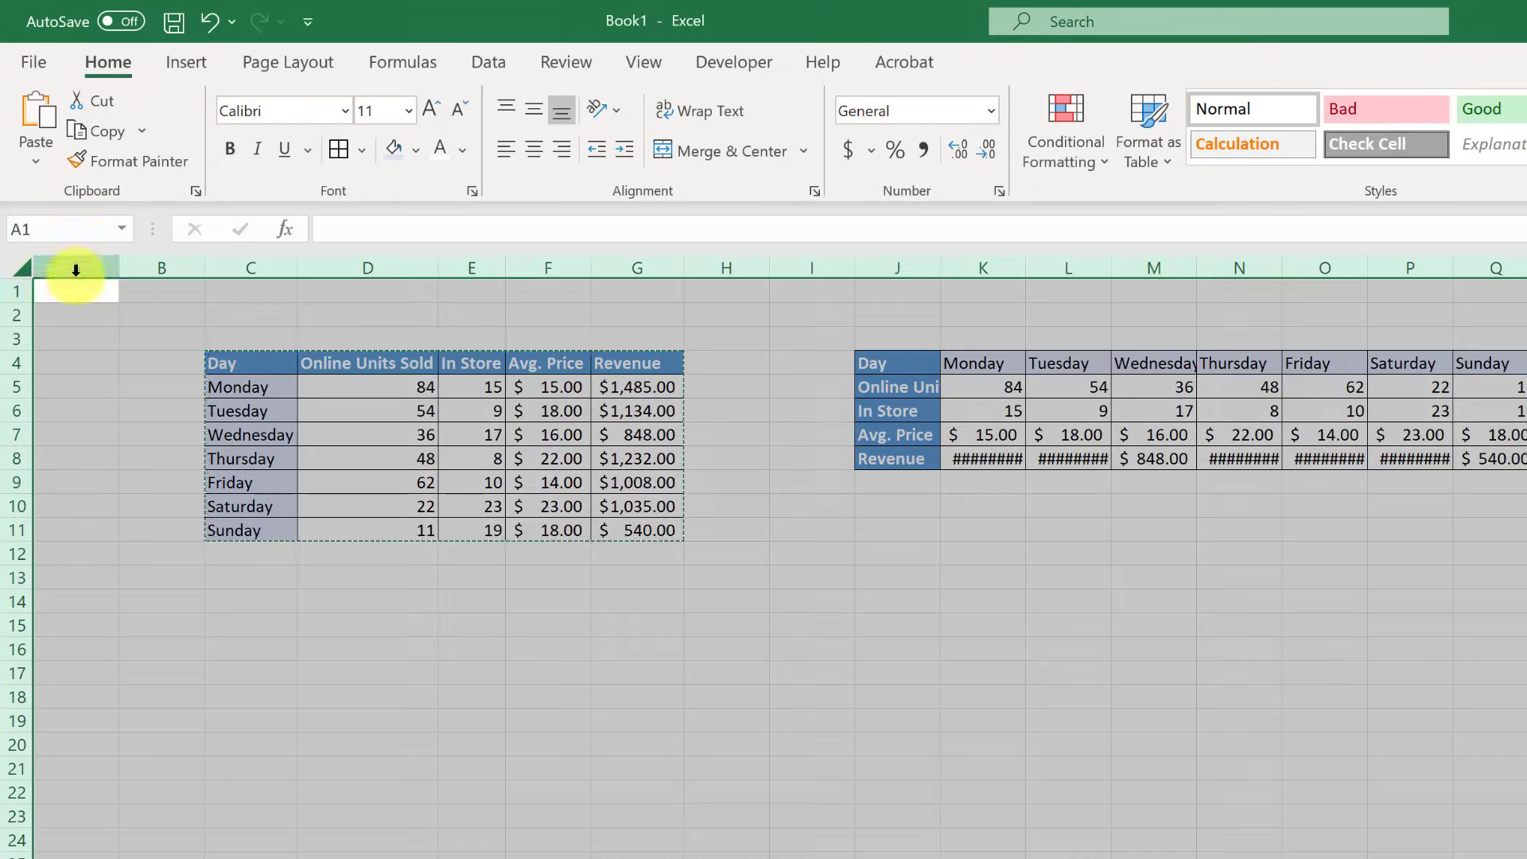
double_click(118, 268)
left_click(1150, 606)
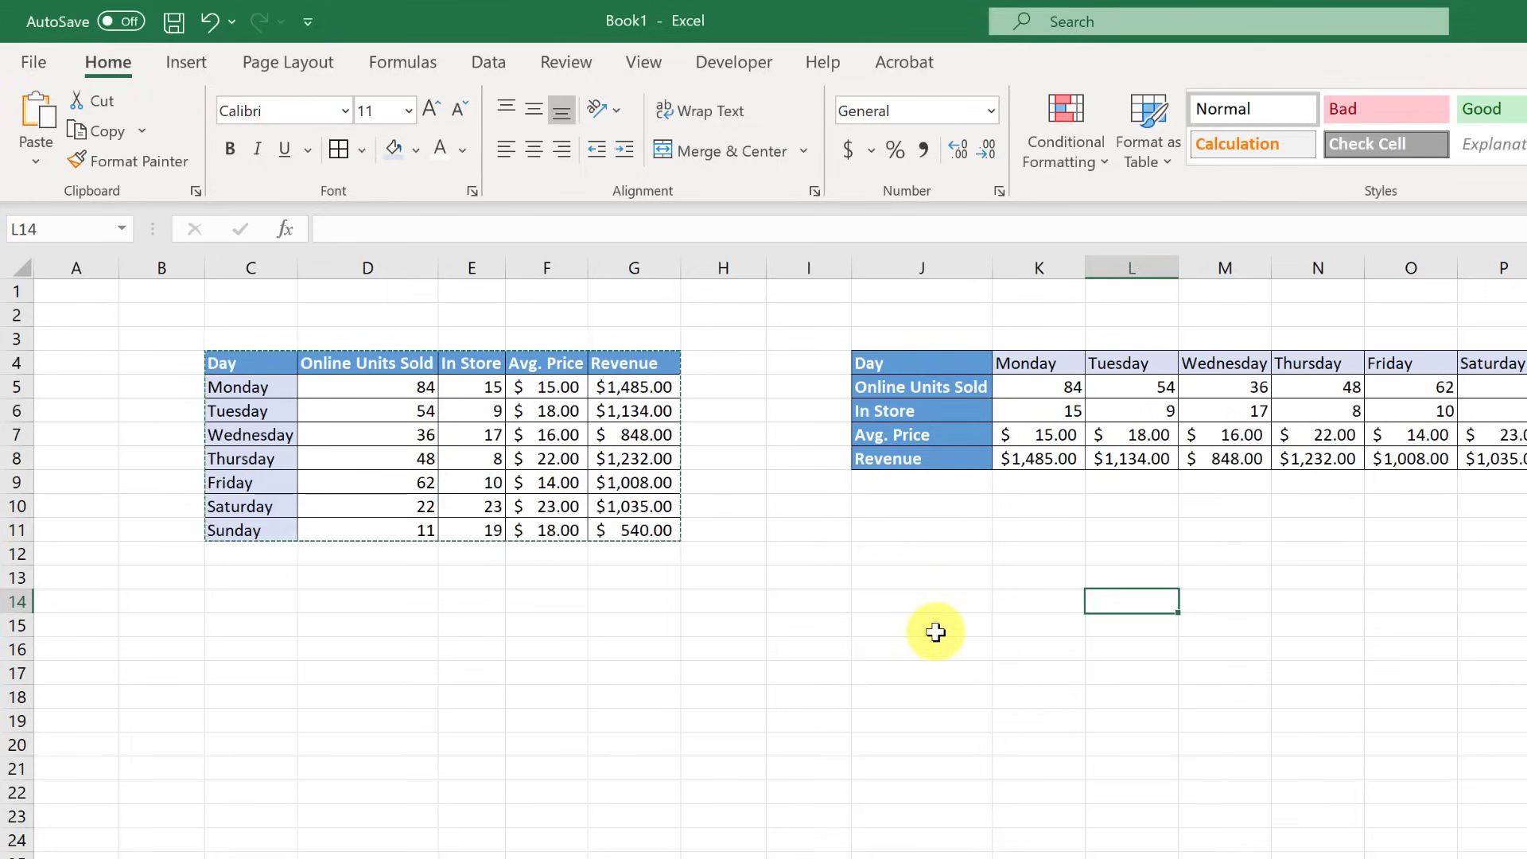
- Replace the transposed copy at J4 with a values-only paste, without borders, fills or currency format
key("ctrl+z")
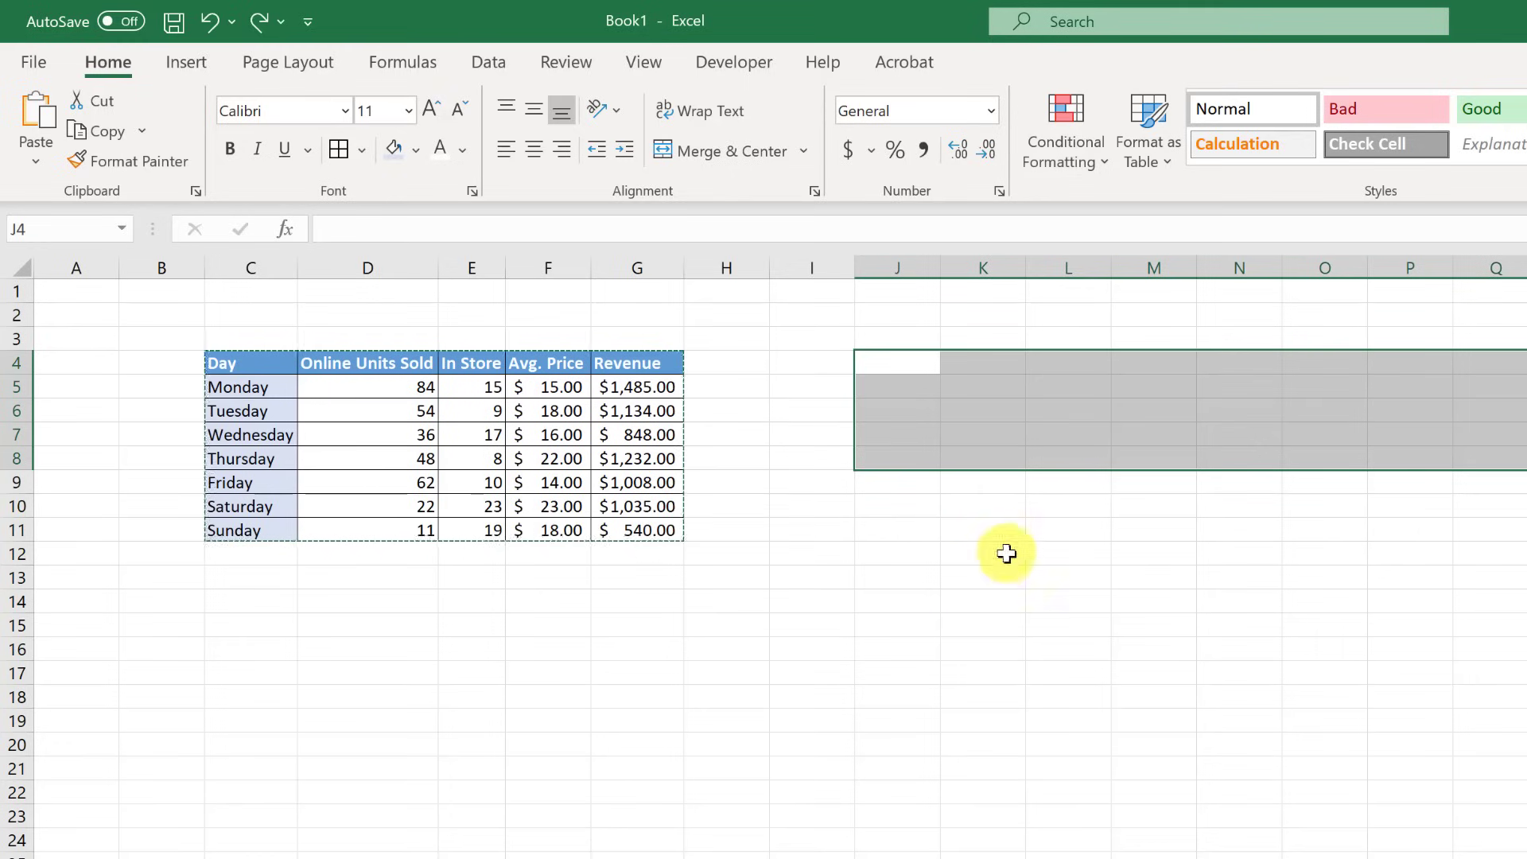
right_click(889, 356)
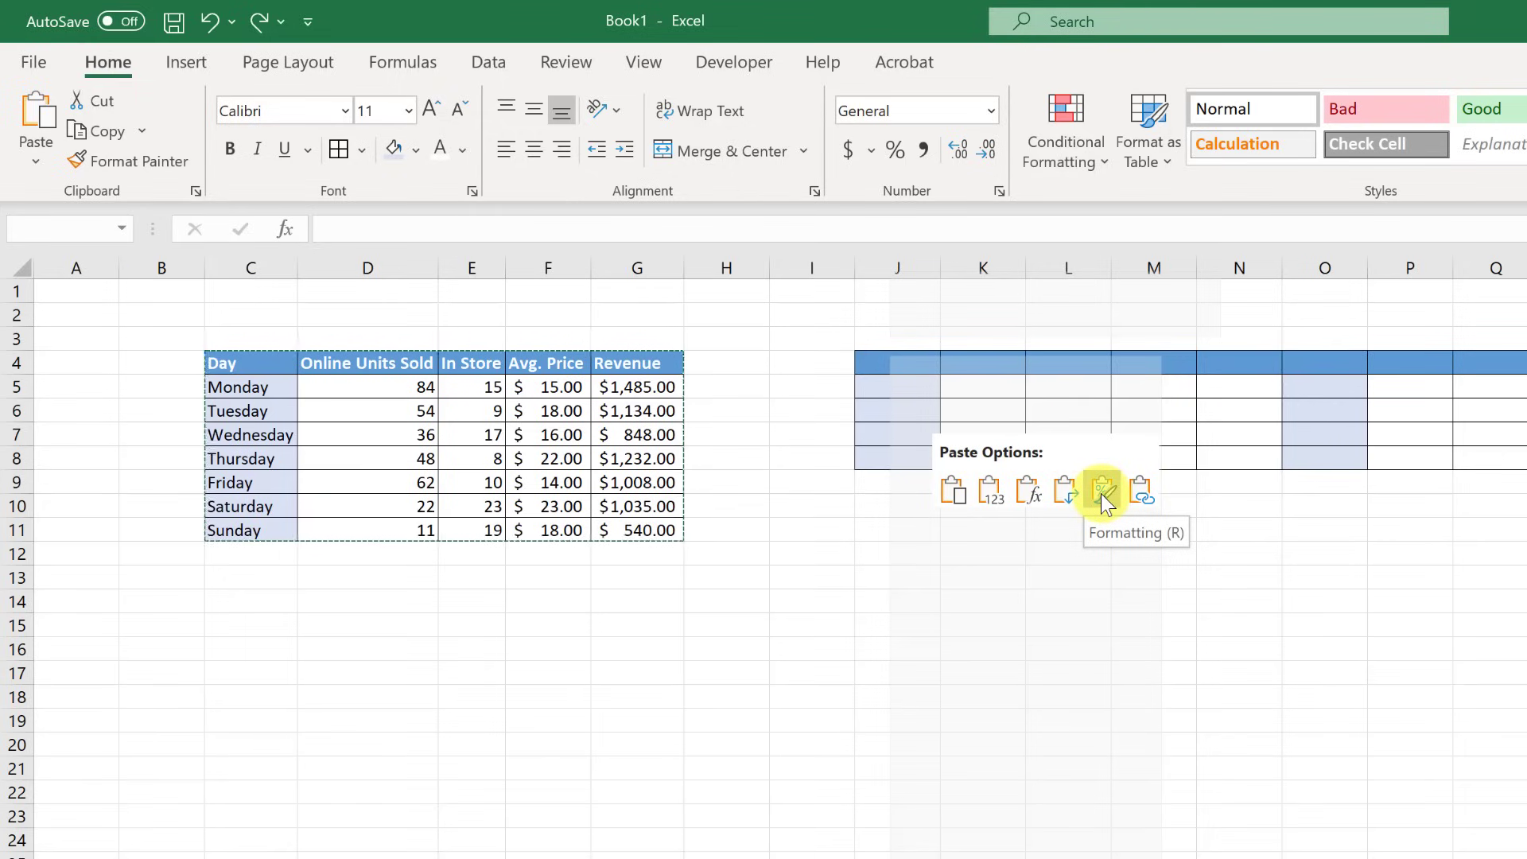
left_click(990, 497)
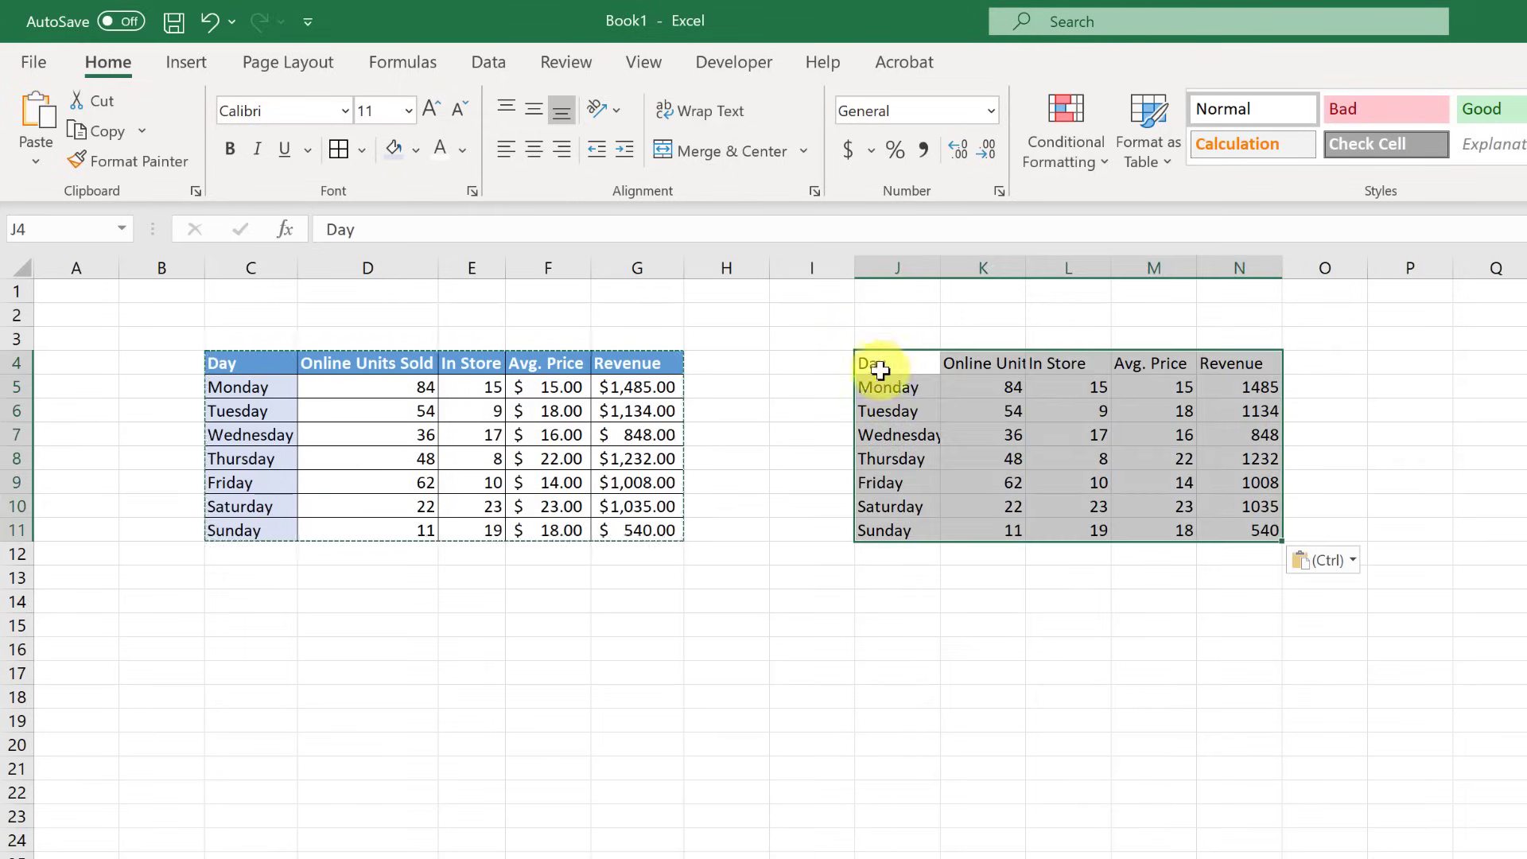
left_click(801, 811)
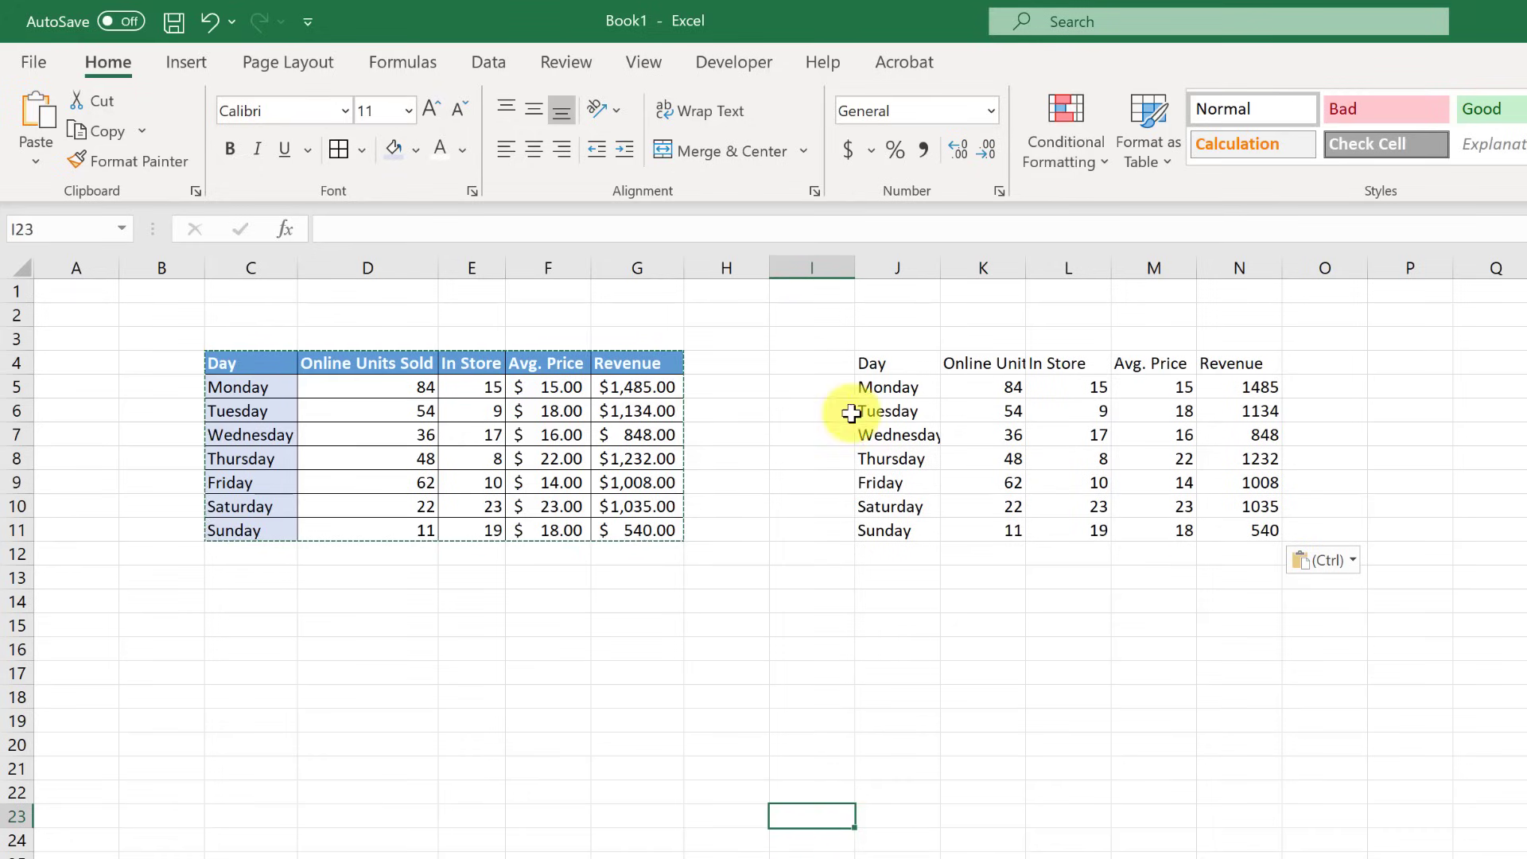
right_click(872, 367)
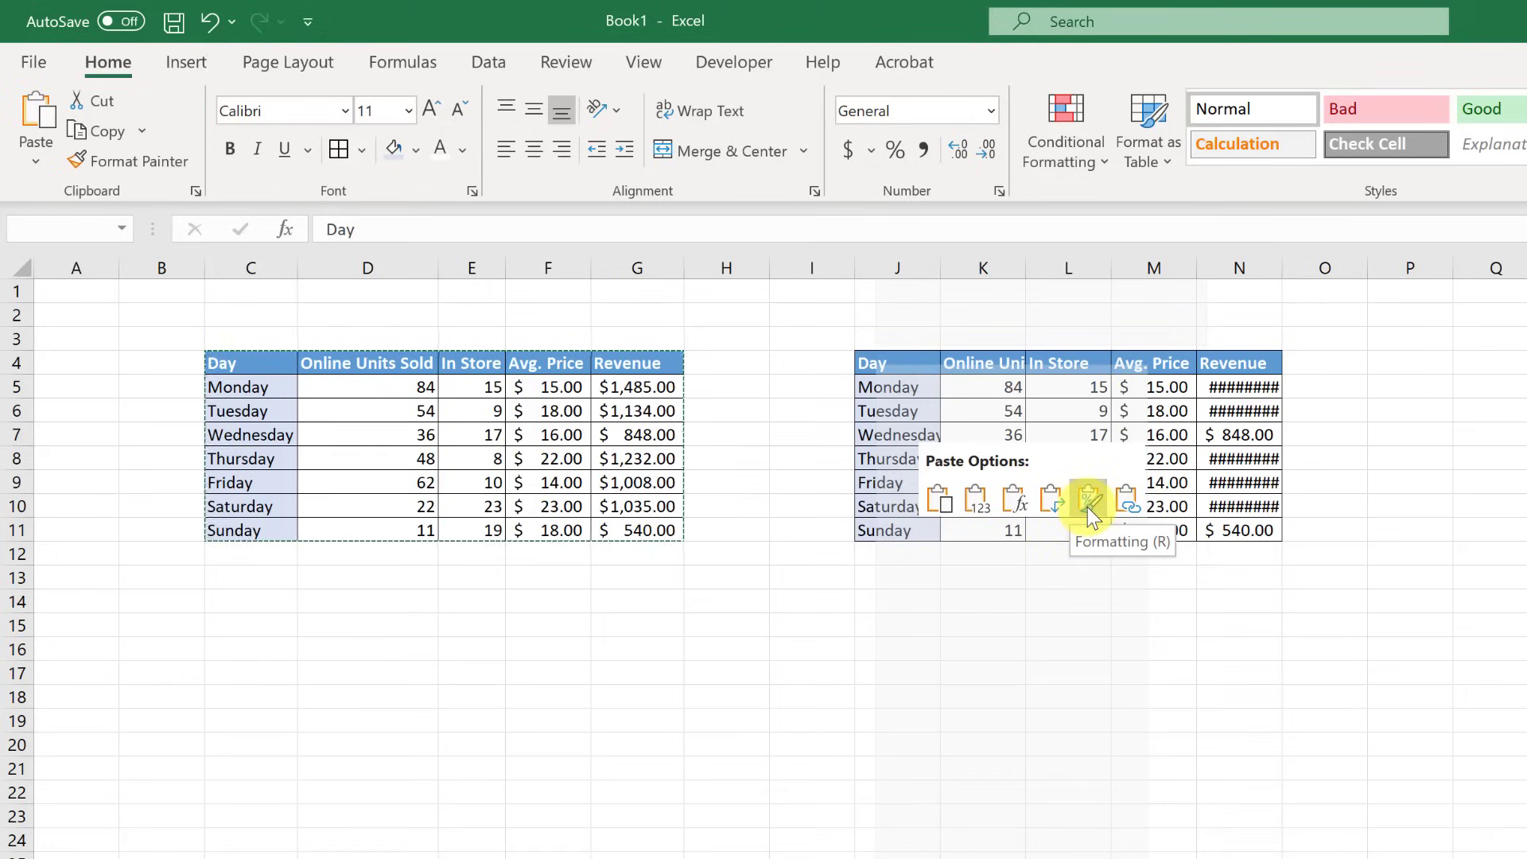
left_click(727, 609)
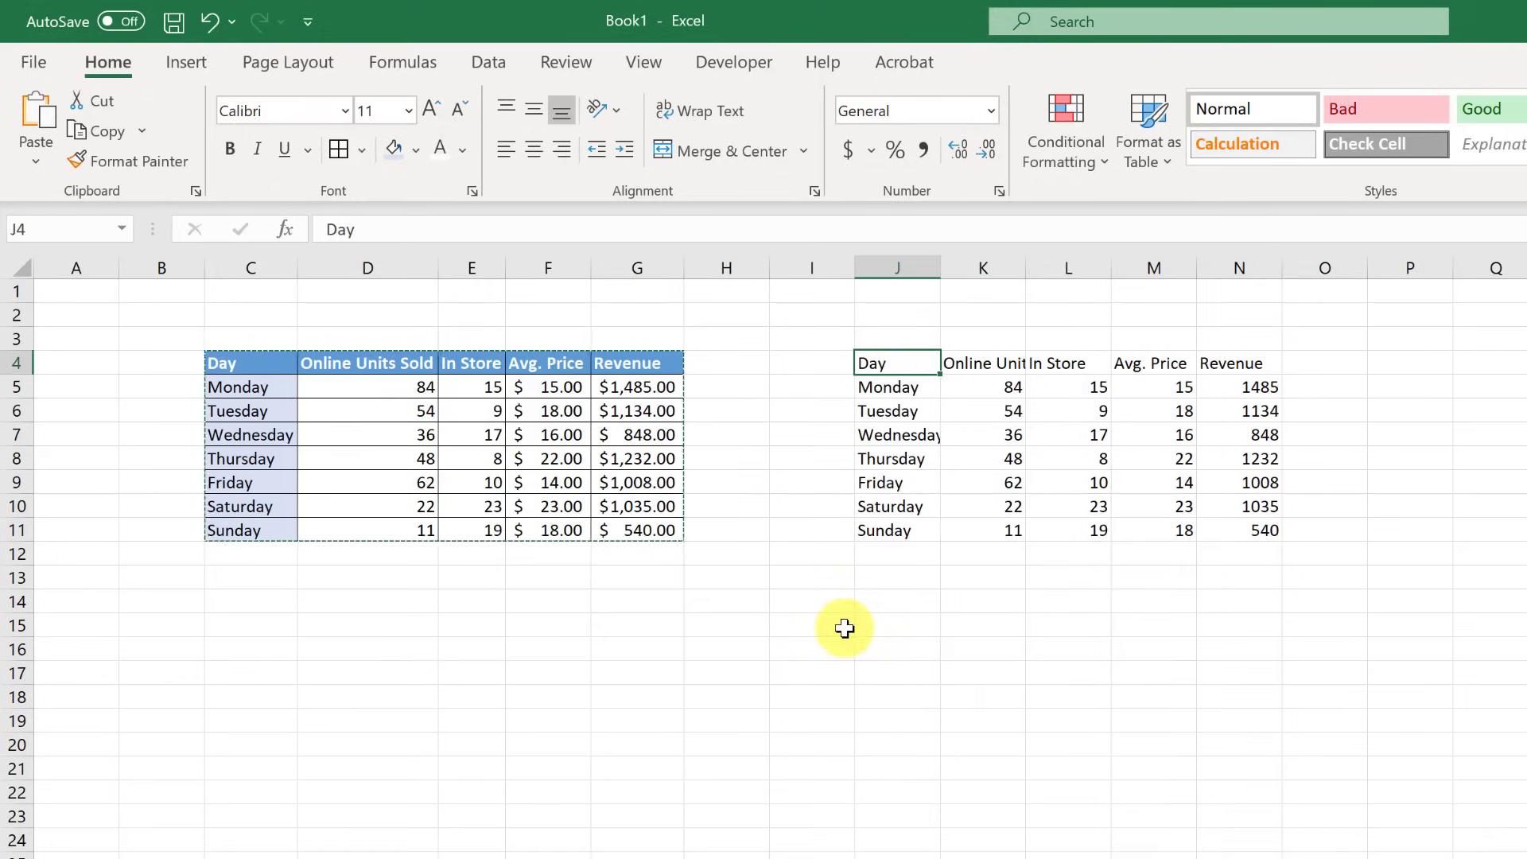
- Undo the values paste and paste the sales table at F16, keeping source column widths
key("ctrl+z")
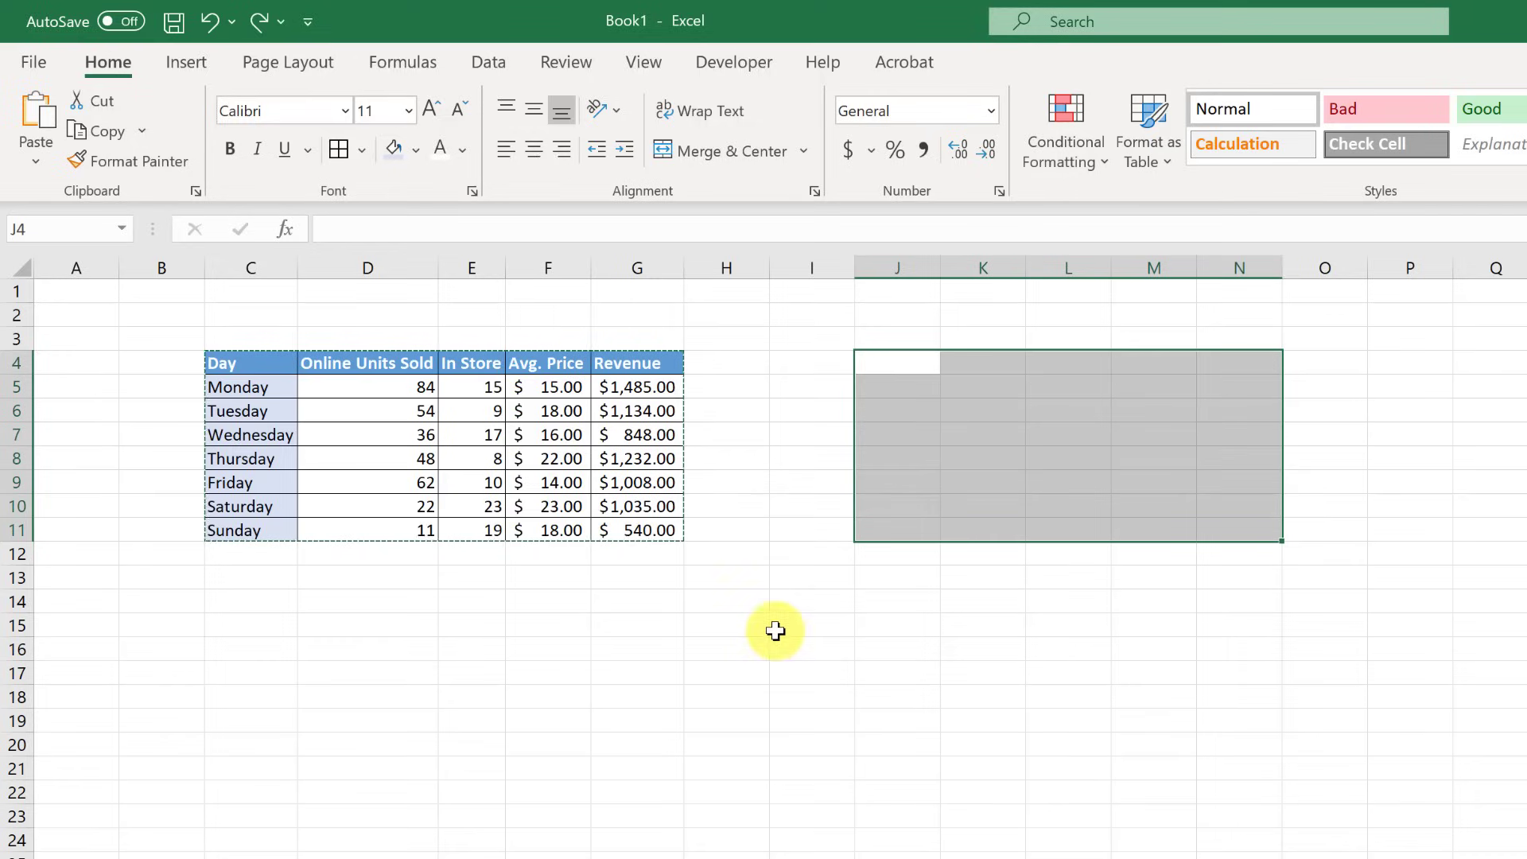
left_click(587, 657)
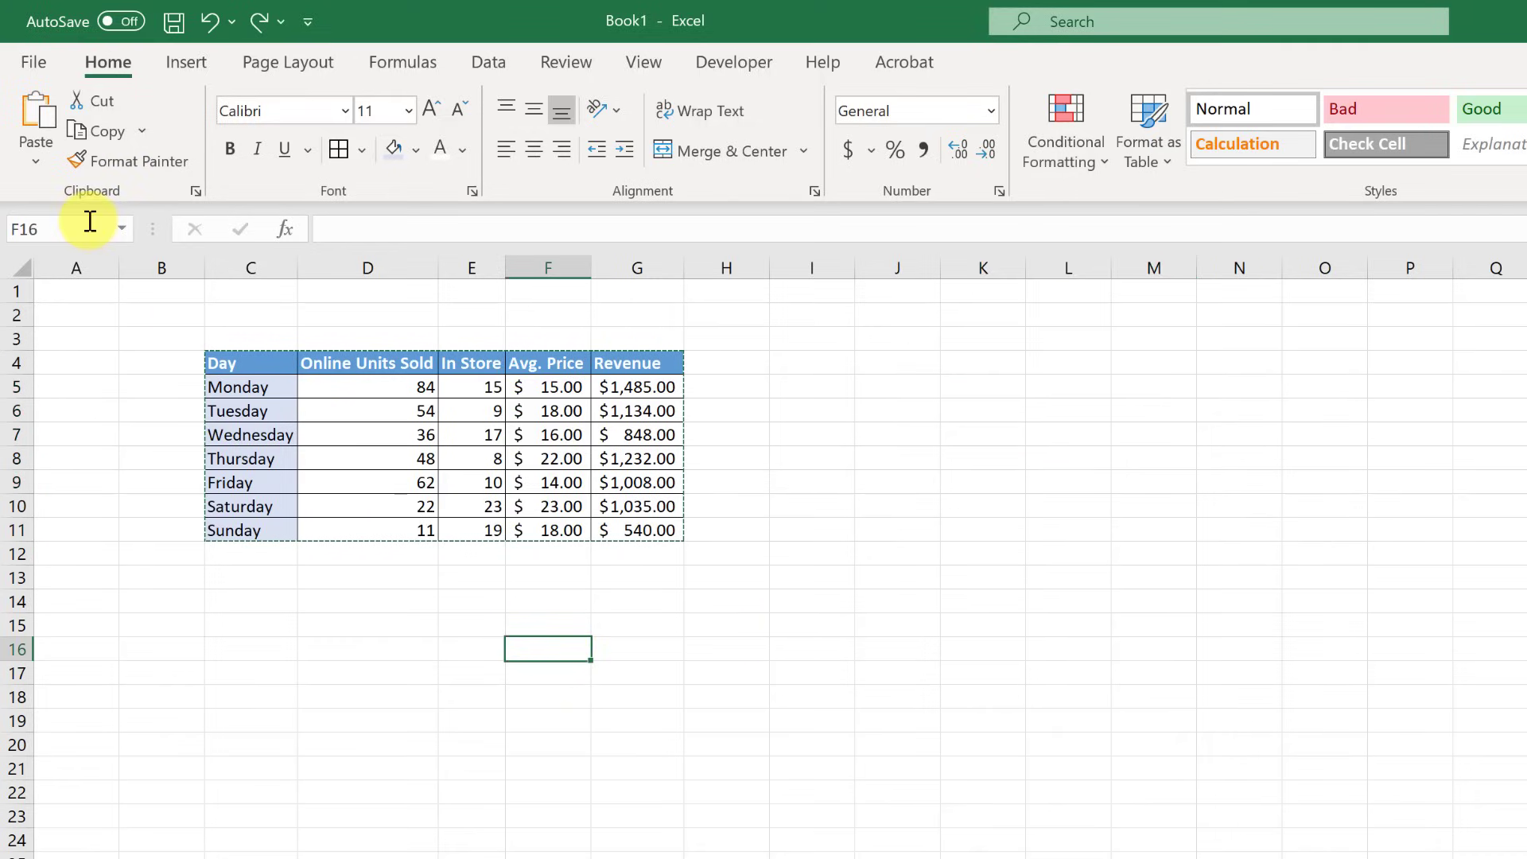
left_click(36, 162)
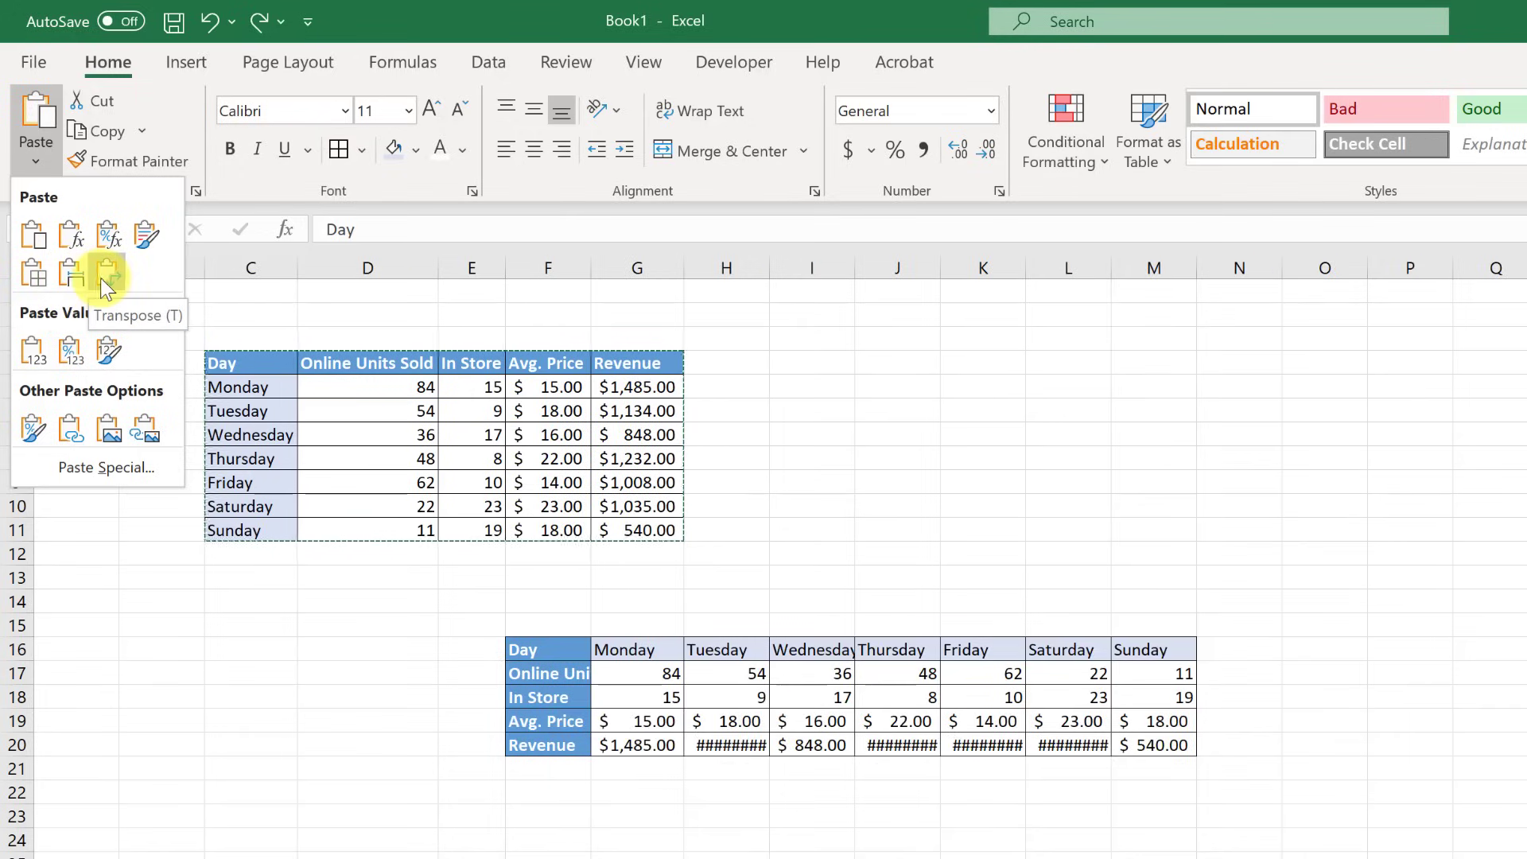
left_click(74, 275)
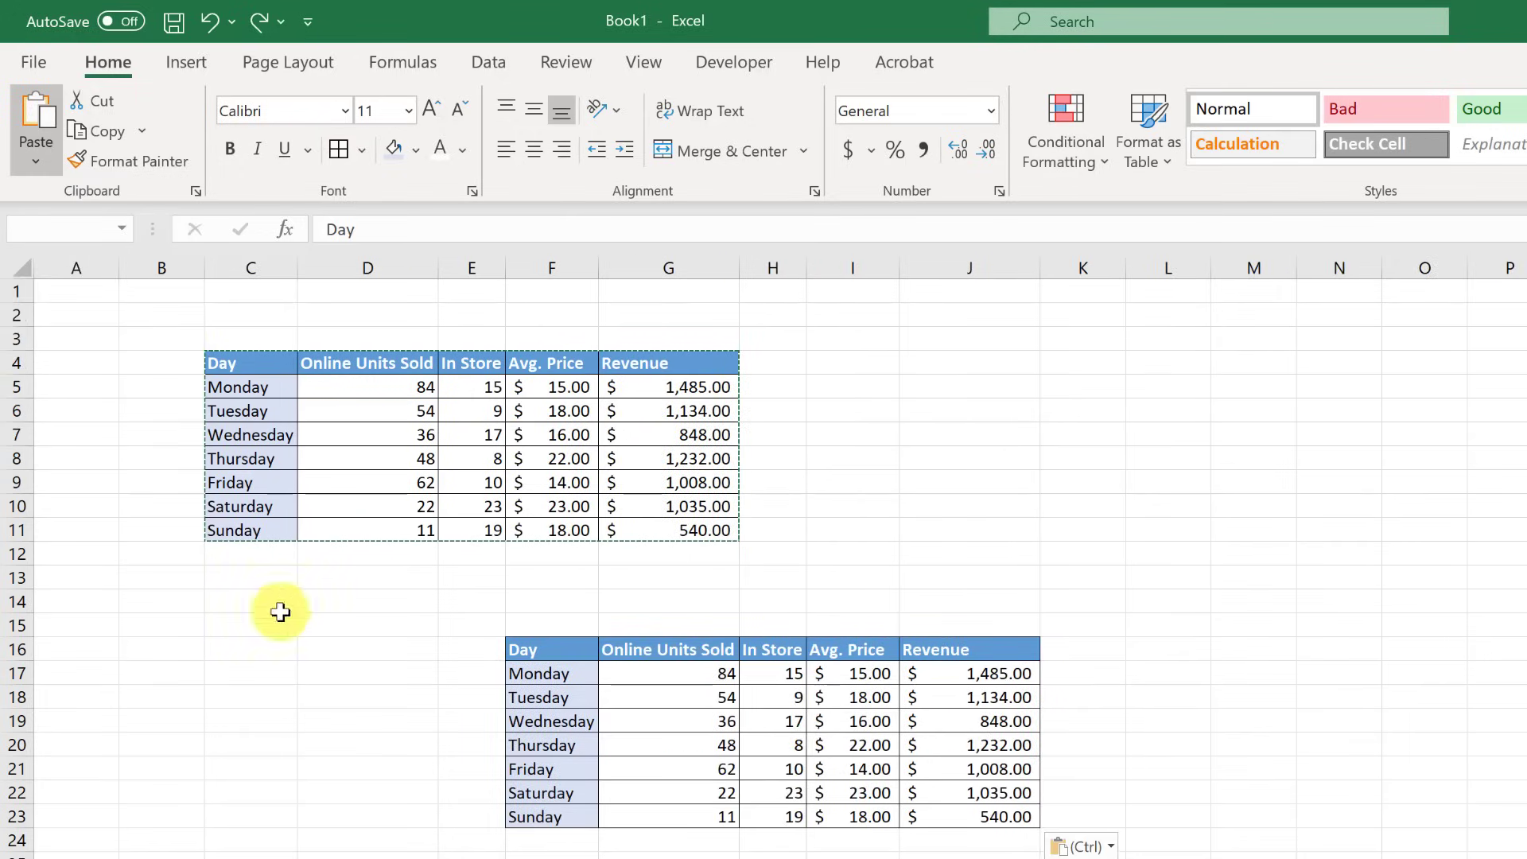
left_click(469, 816)
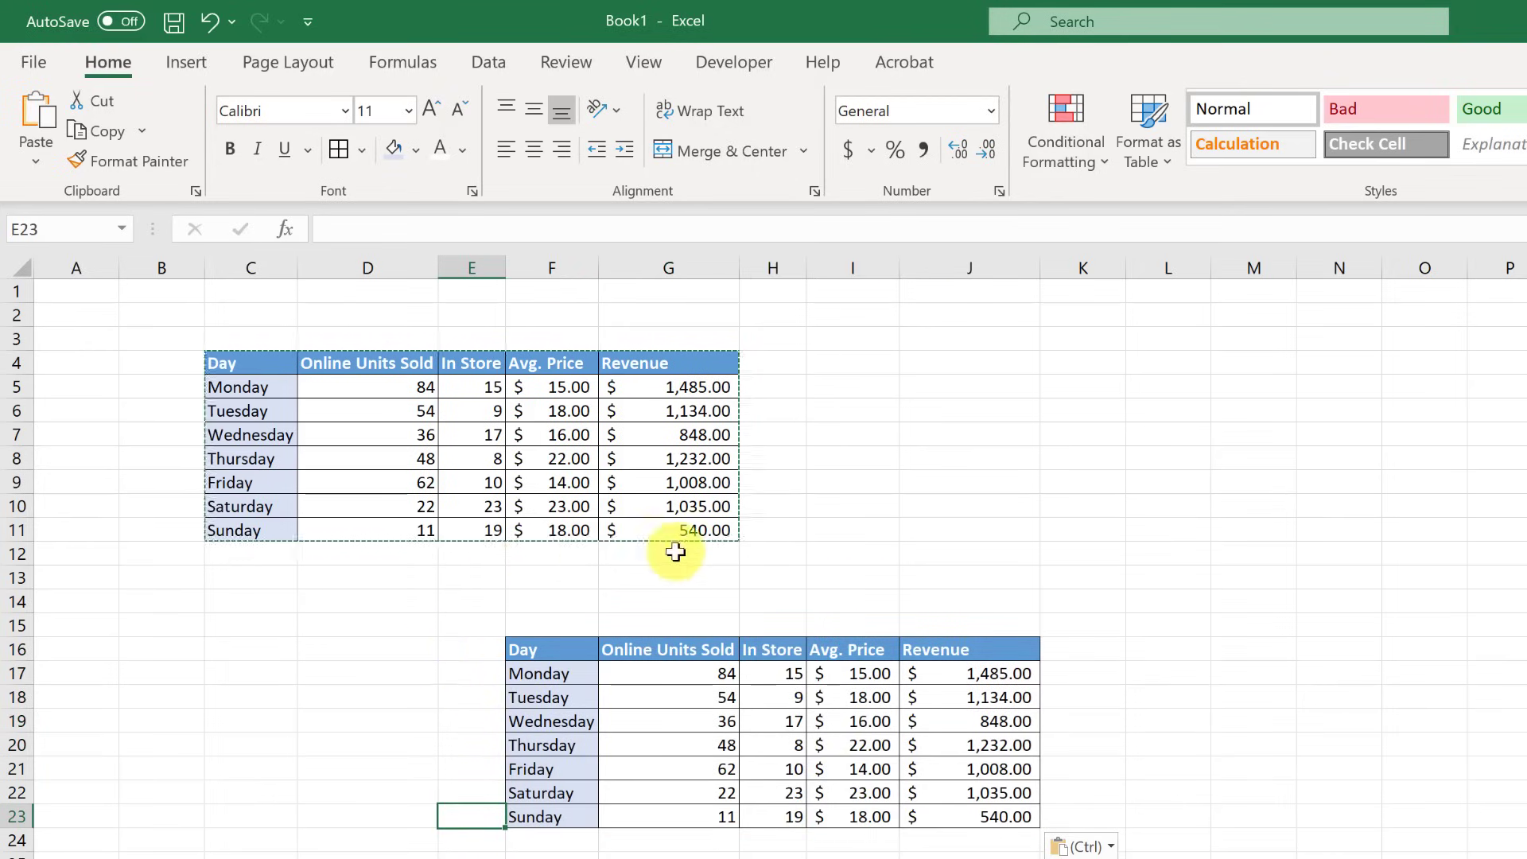
- Undo the duplicate table at F16 and copy the Revenue formulas in G5:G11
key("ctrl+z")
key("ctrl+z")
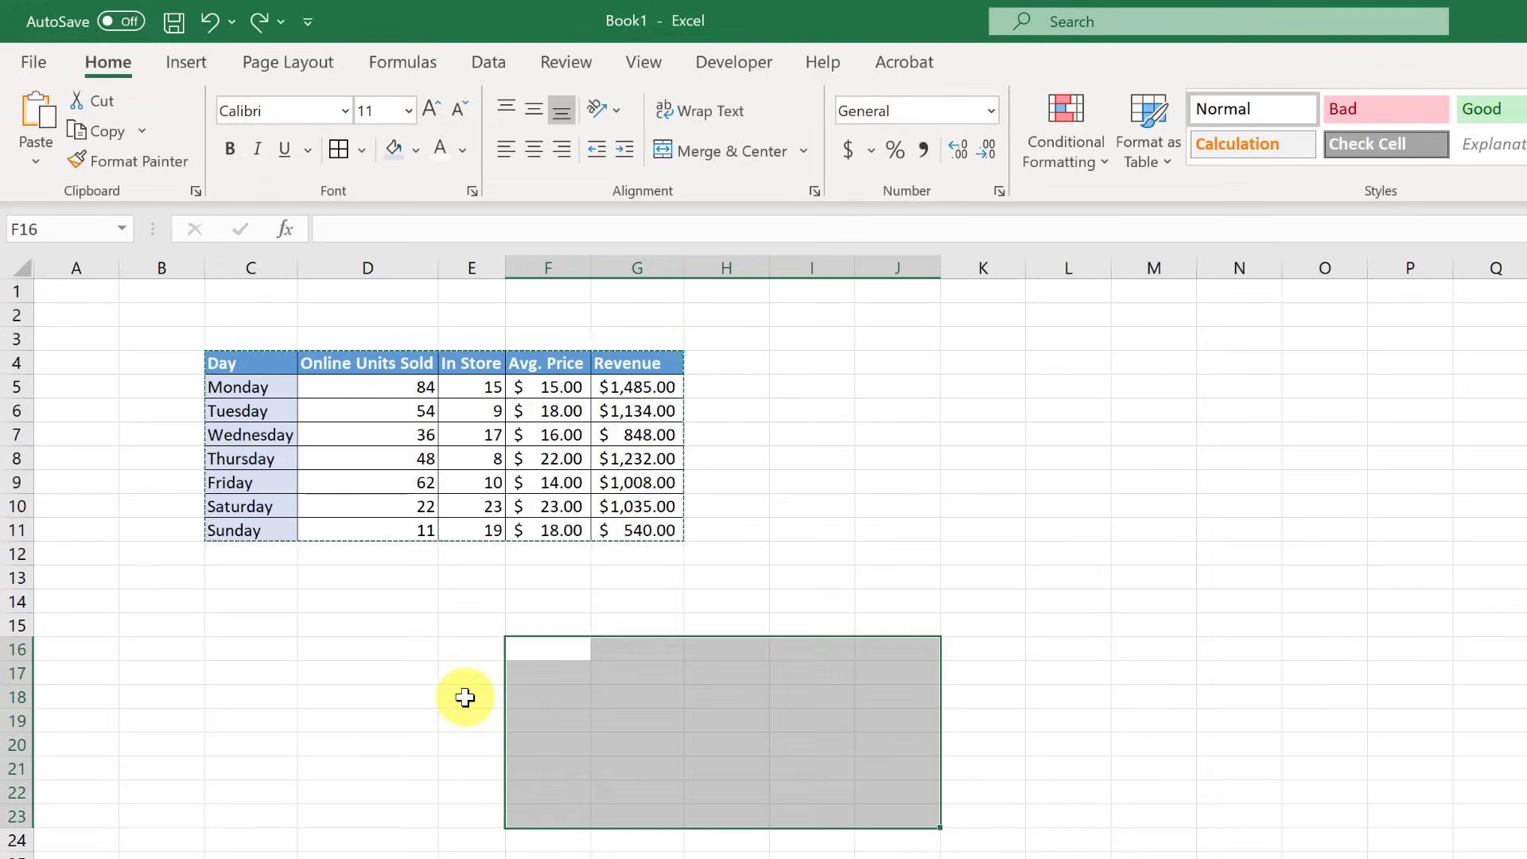
left_click(450, 763)
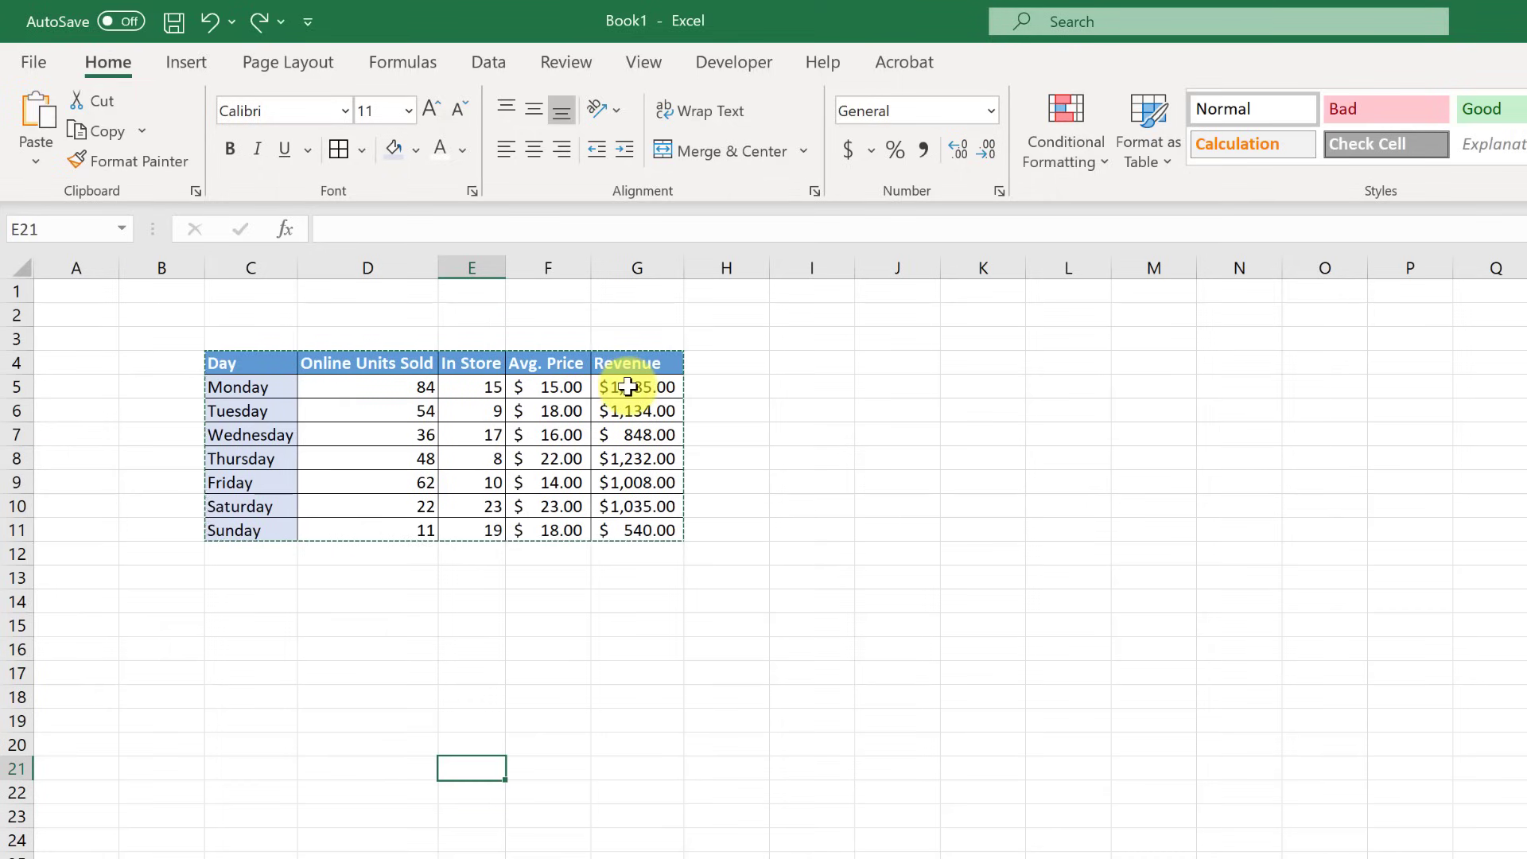
left_click(627, 390)
left_click_drag(628, 392, 641, 528)
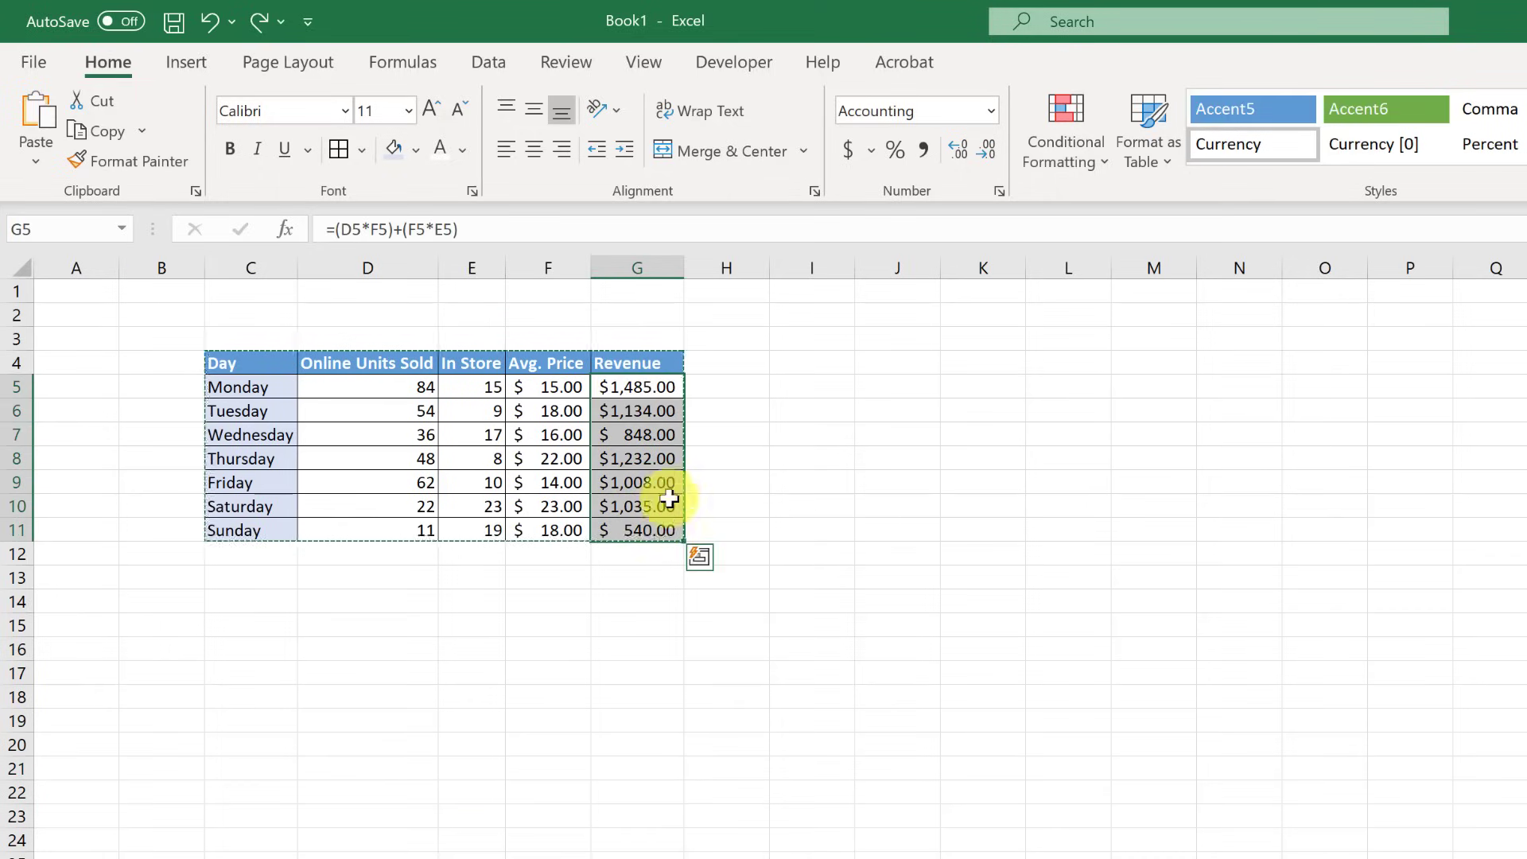
right_click(645, 432)
left_click(690, 493)
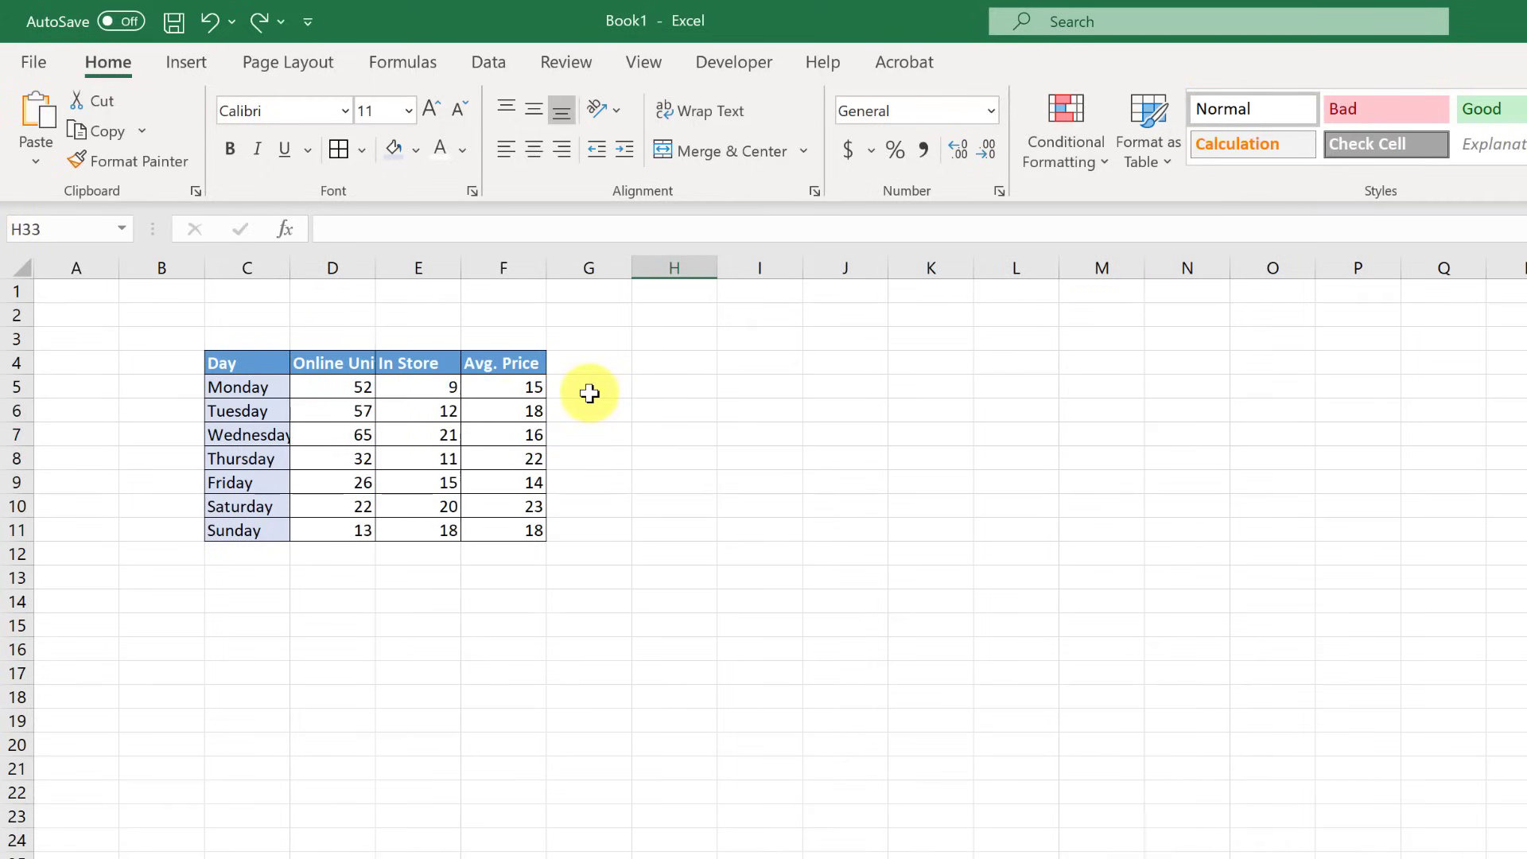
- Paste the Revenue formulas at G5 on the second table, widen column G, then undo
right_click(586, 392)
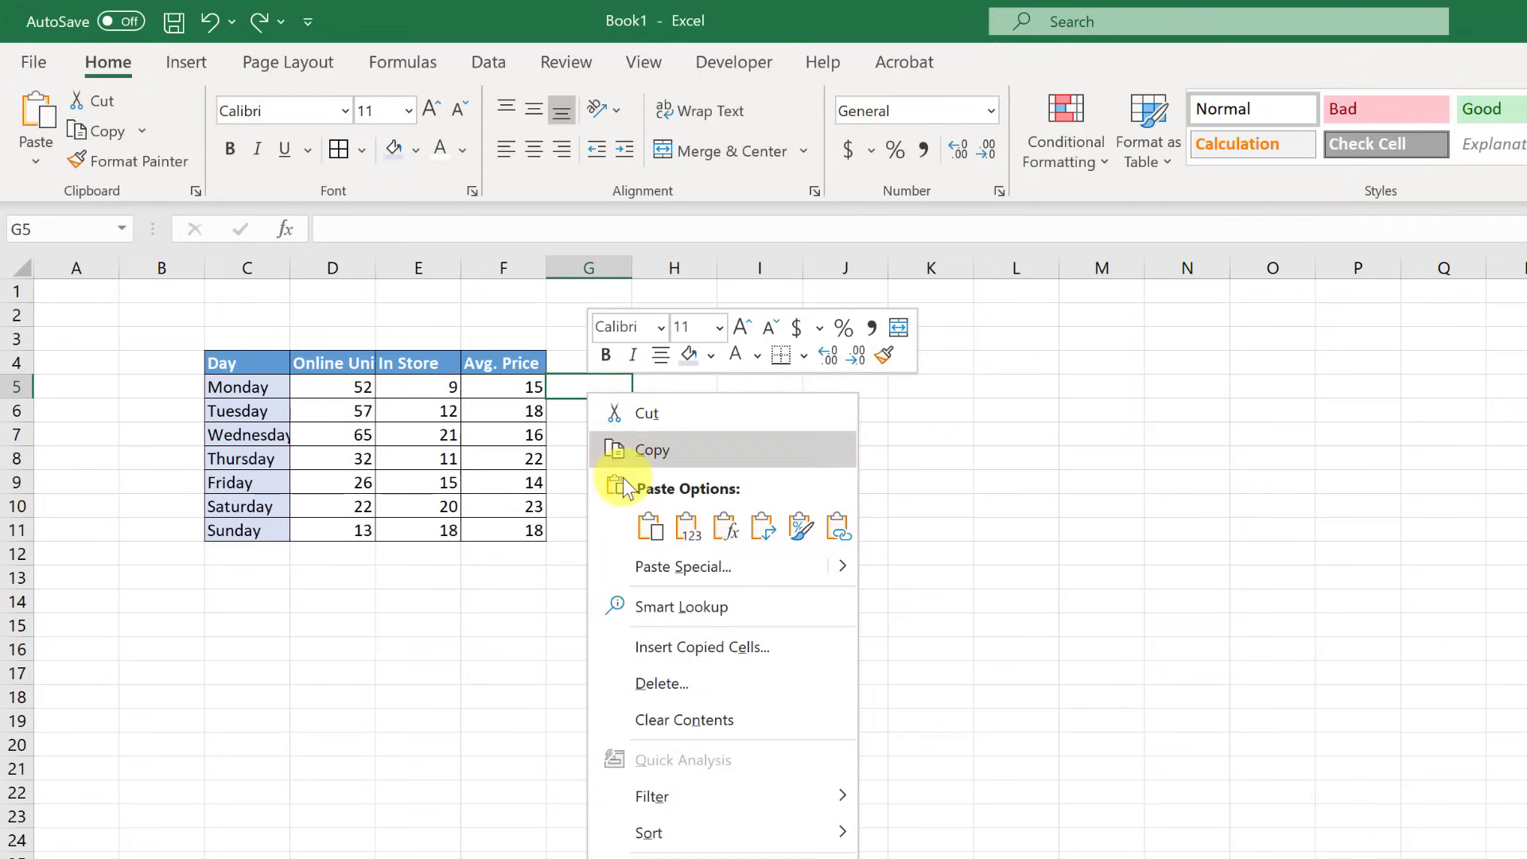
left_click(661, 536)
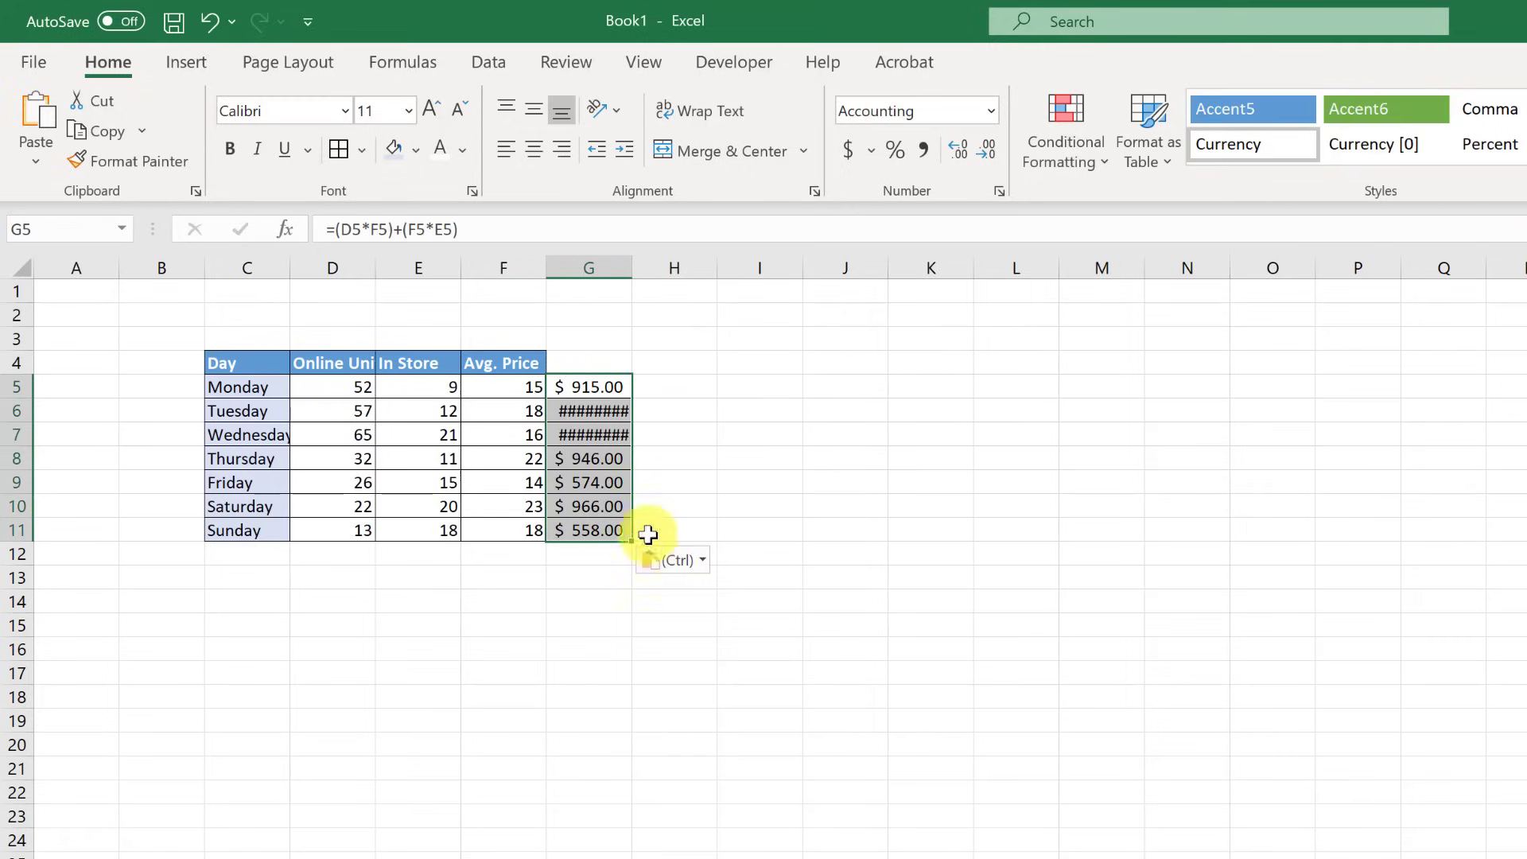
left_click(621, 387)
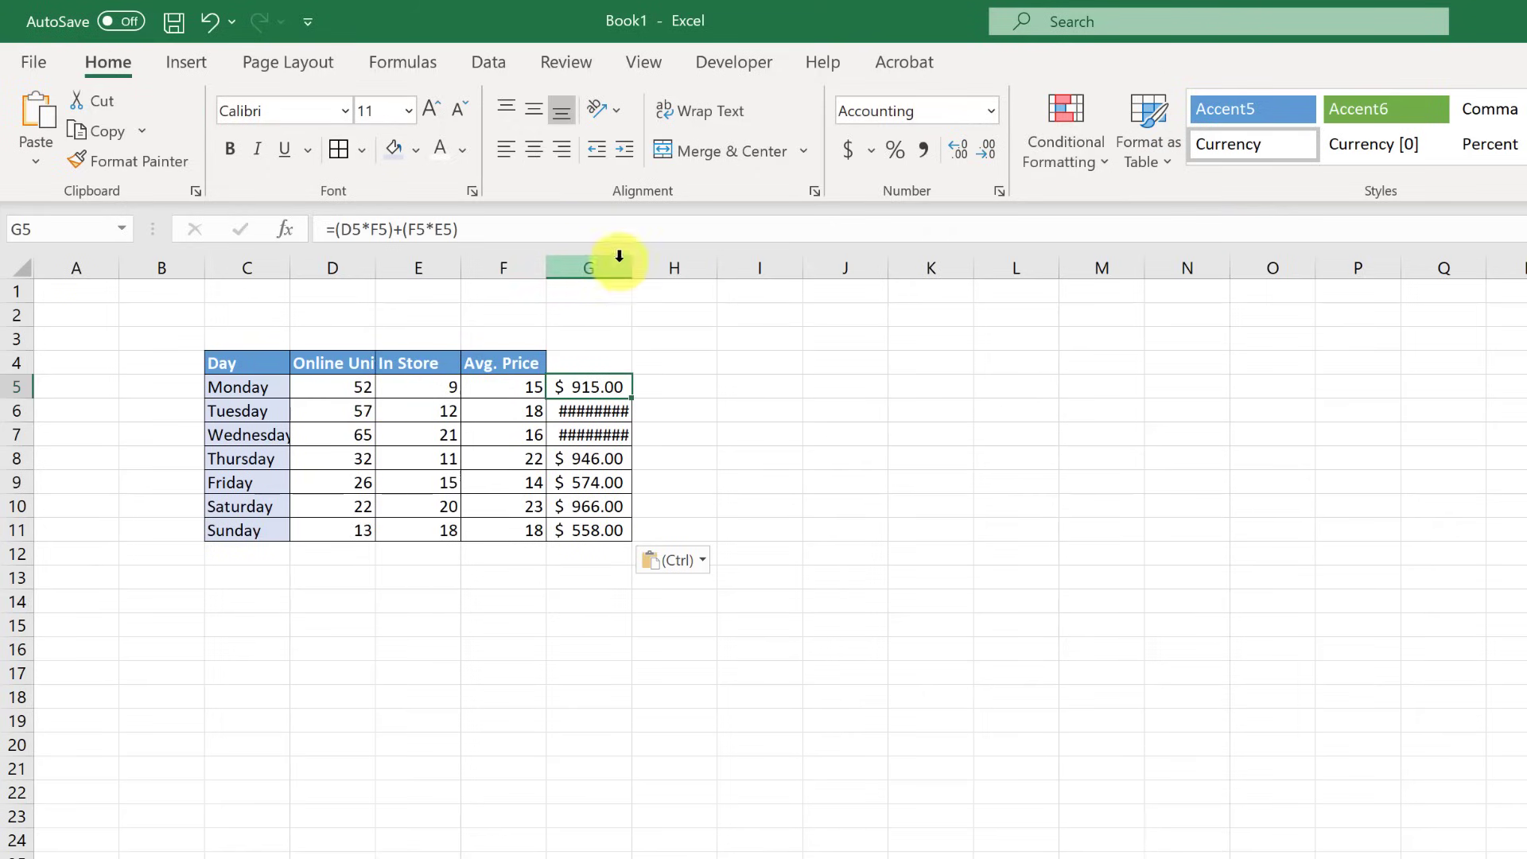
left_click_drag(630, 272, 638, 272)
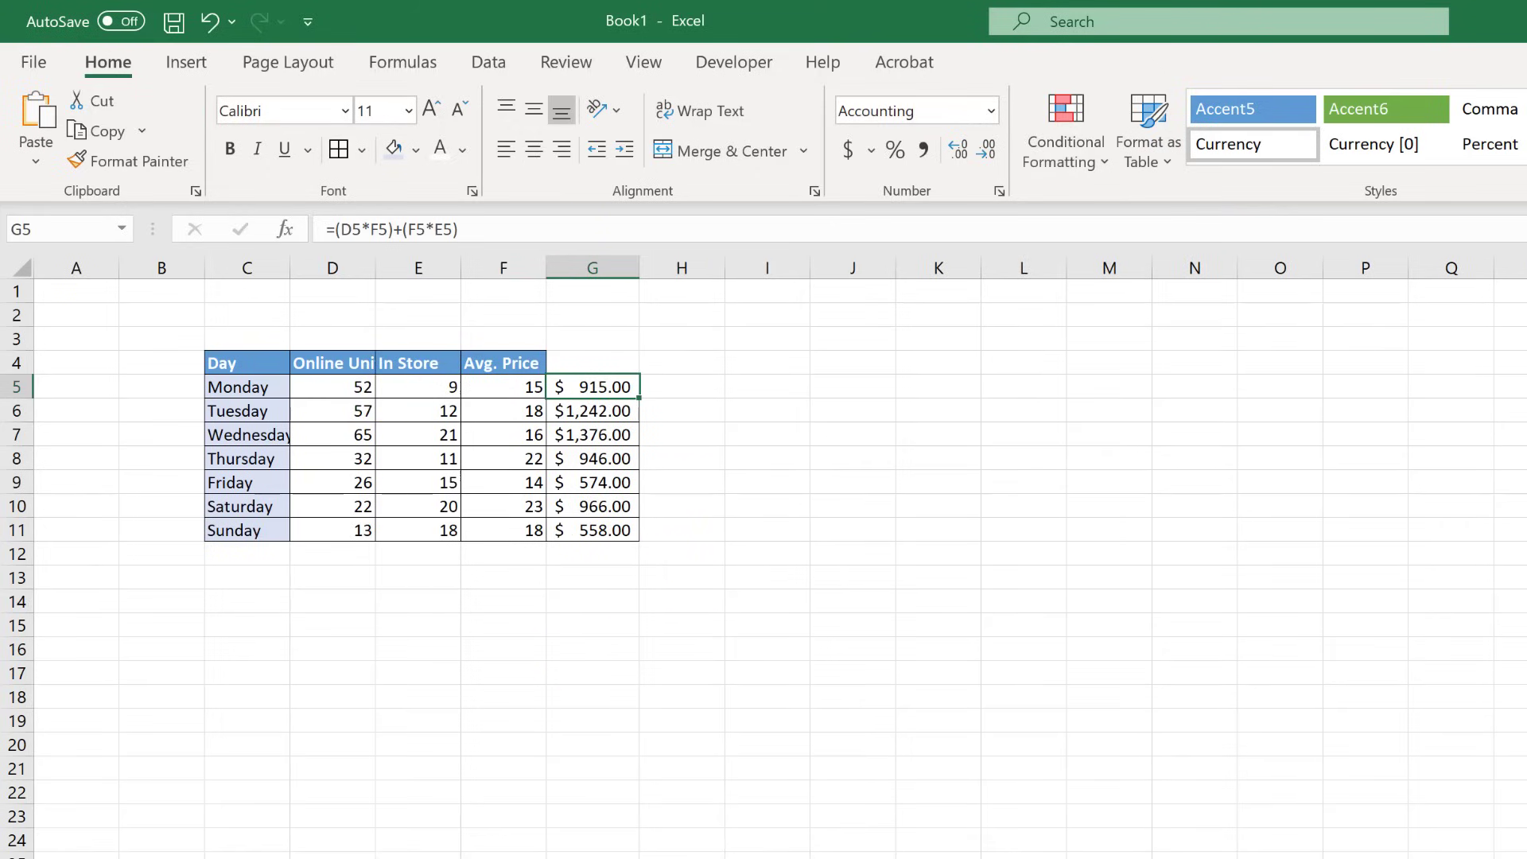
key("ctrl+z")
key("ctrl+z")
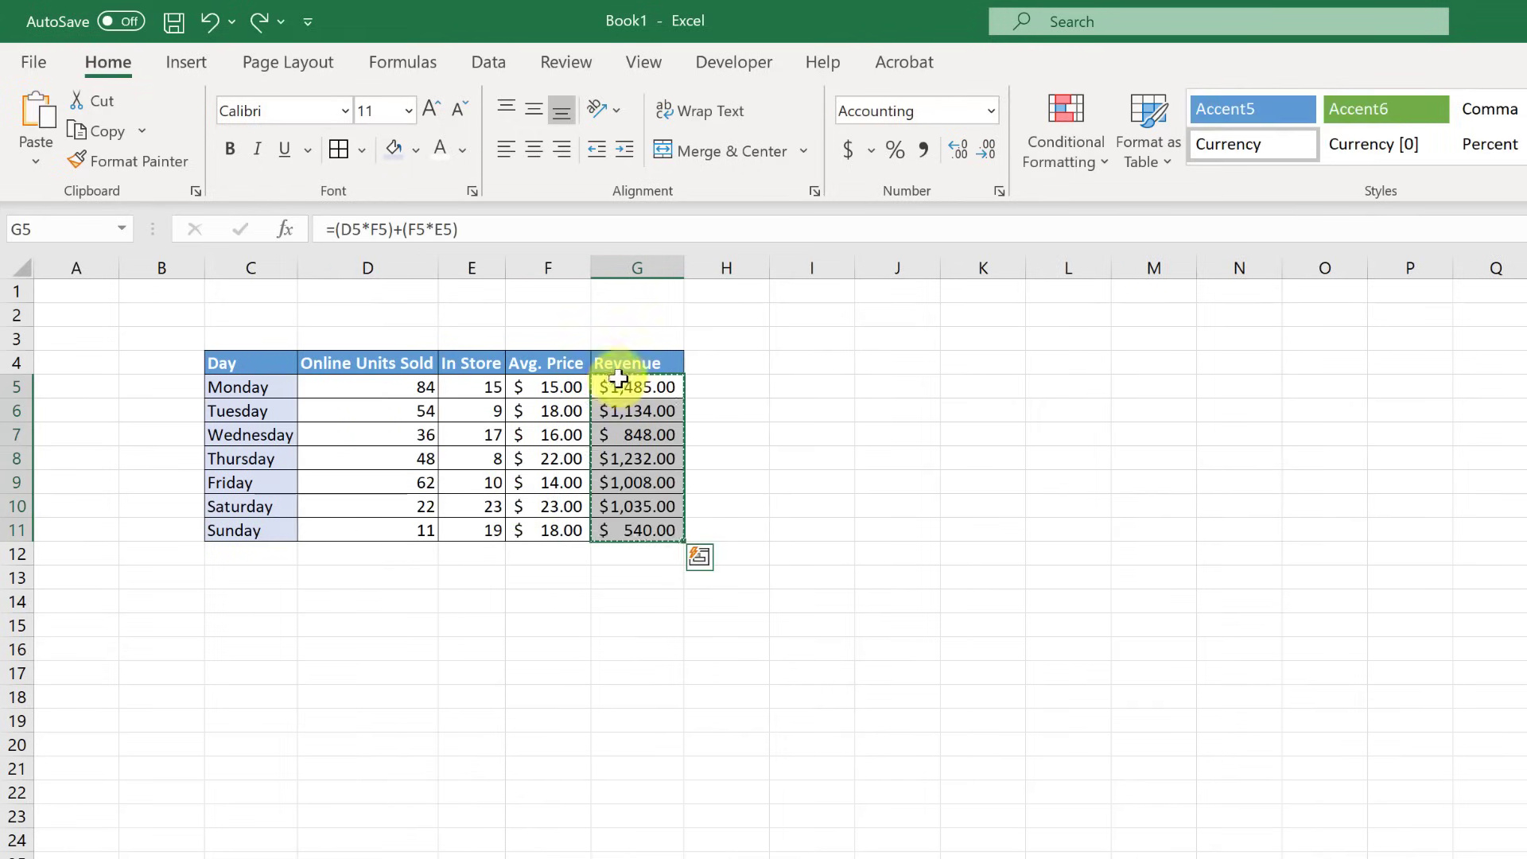
- Copy the Revenue column G4:G11, header included, from the first table
left_click(624, 363)
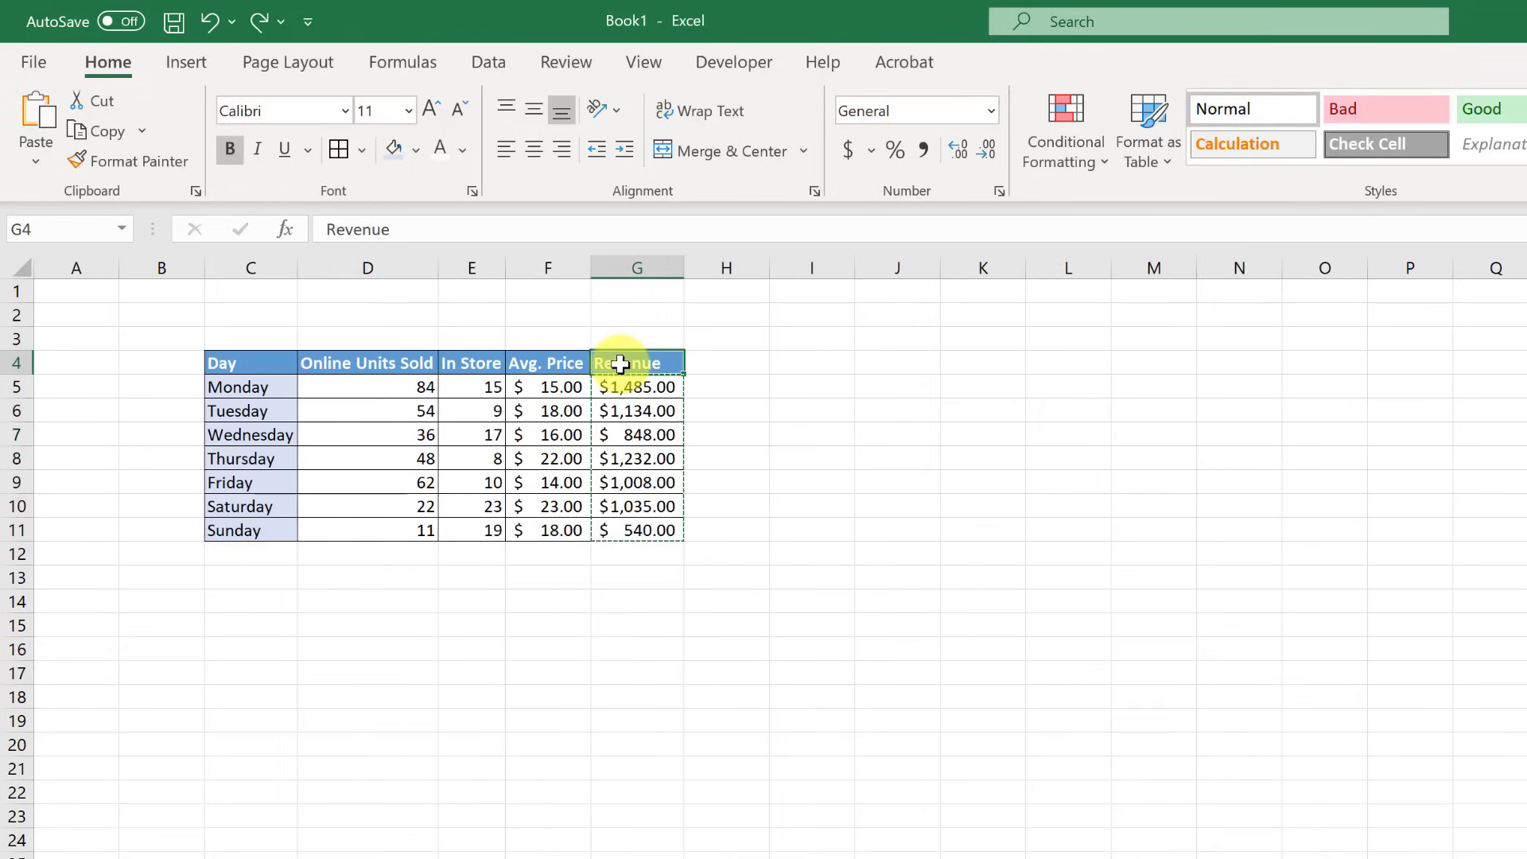
left_click(797, 549)
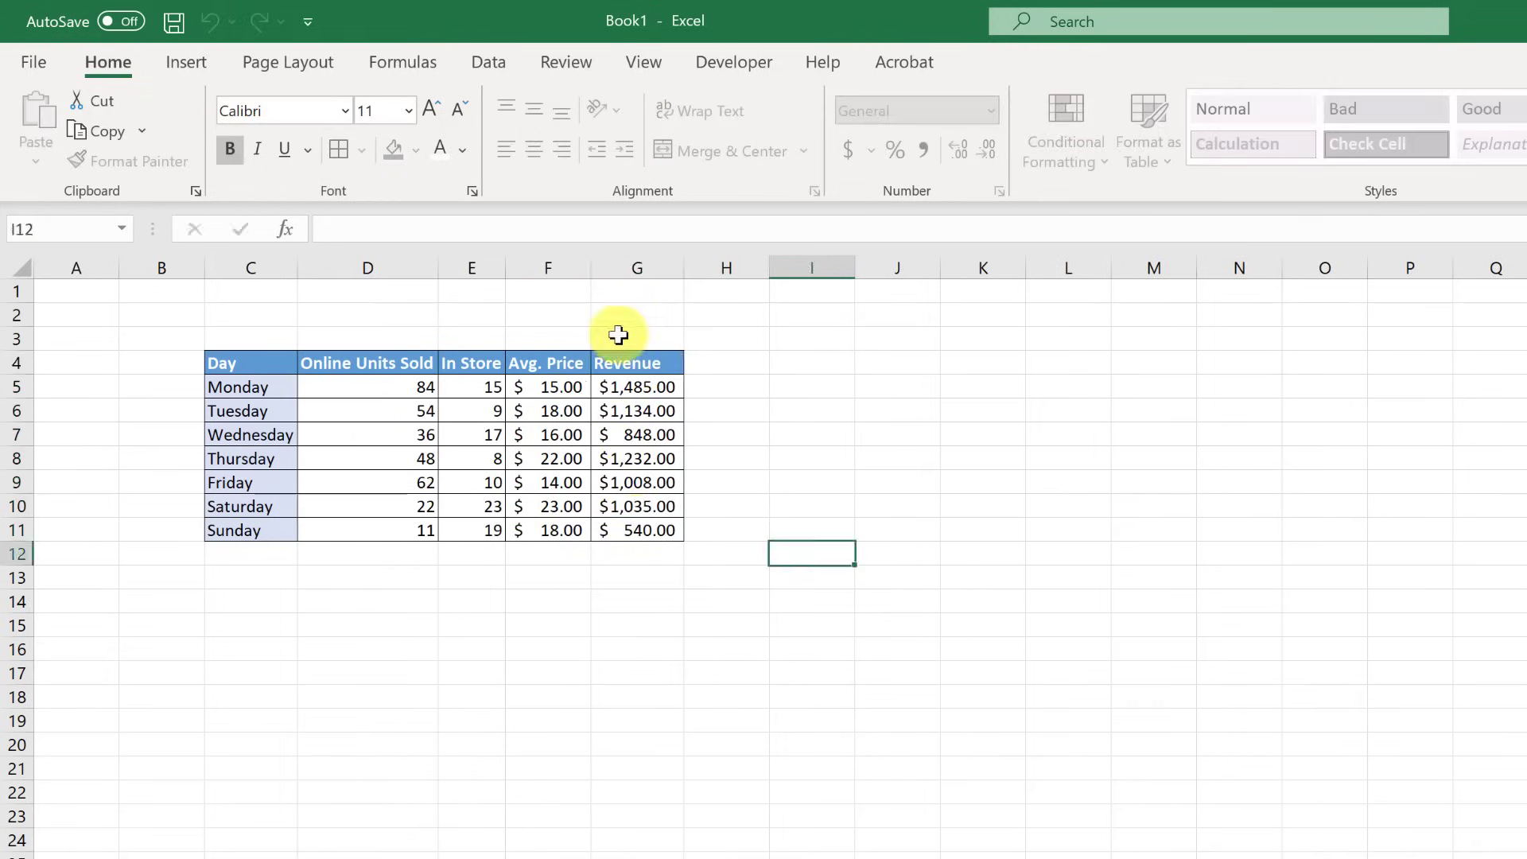
left_click_drag(617, 363, 633, 521)
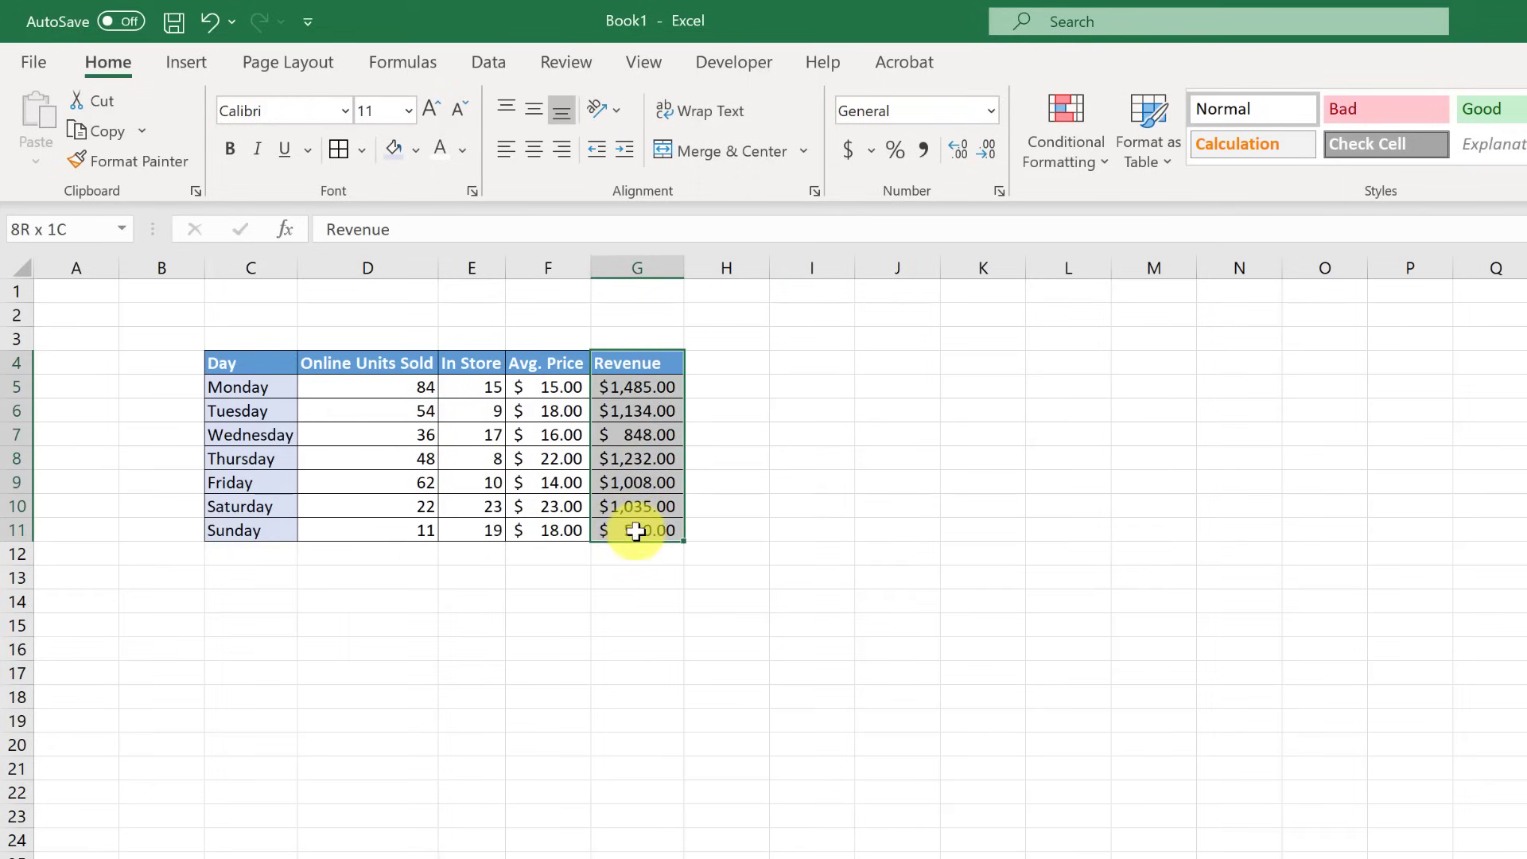
right_click(636, 532)
left_click(686, 588)
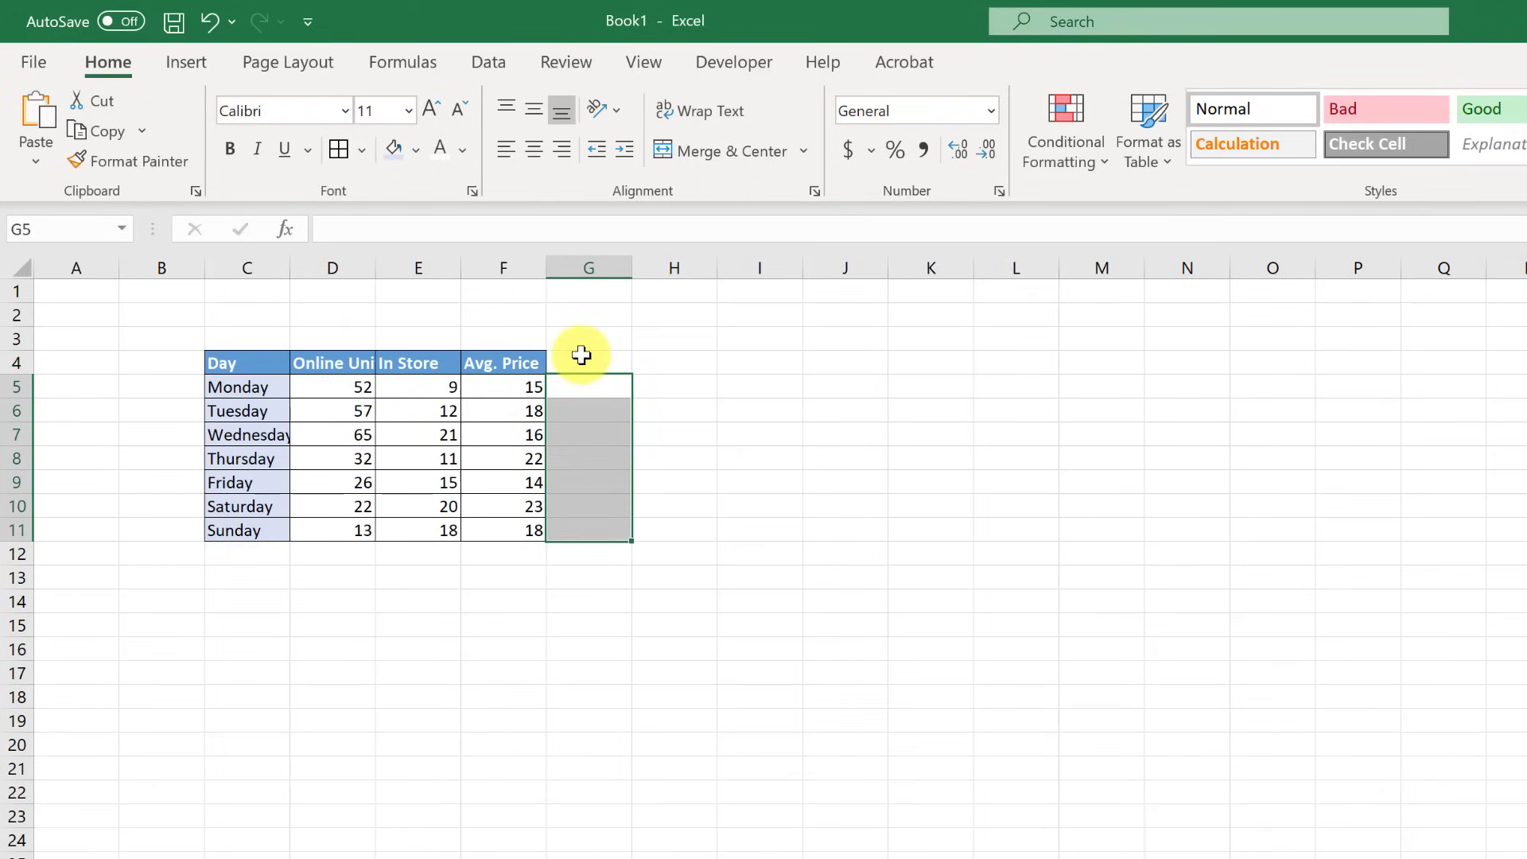
- Paste the Revenue column at G4 on the second table, keeping source column widths
right_click(585, 360)
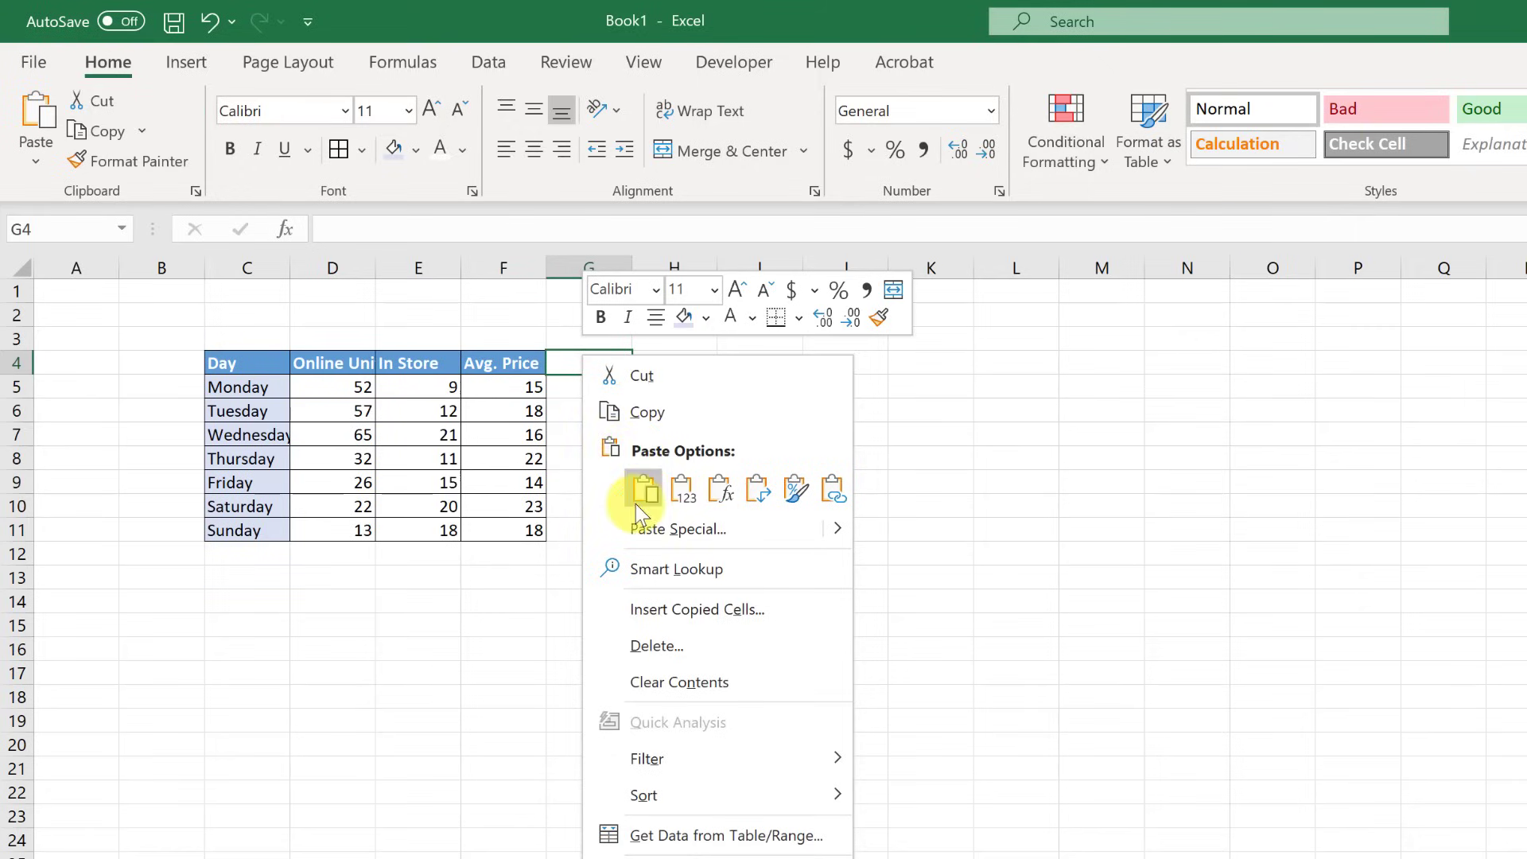
left_click(644, 493)
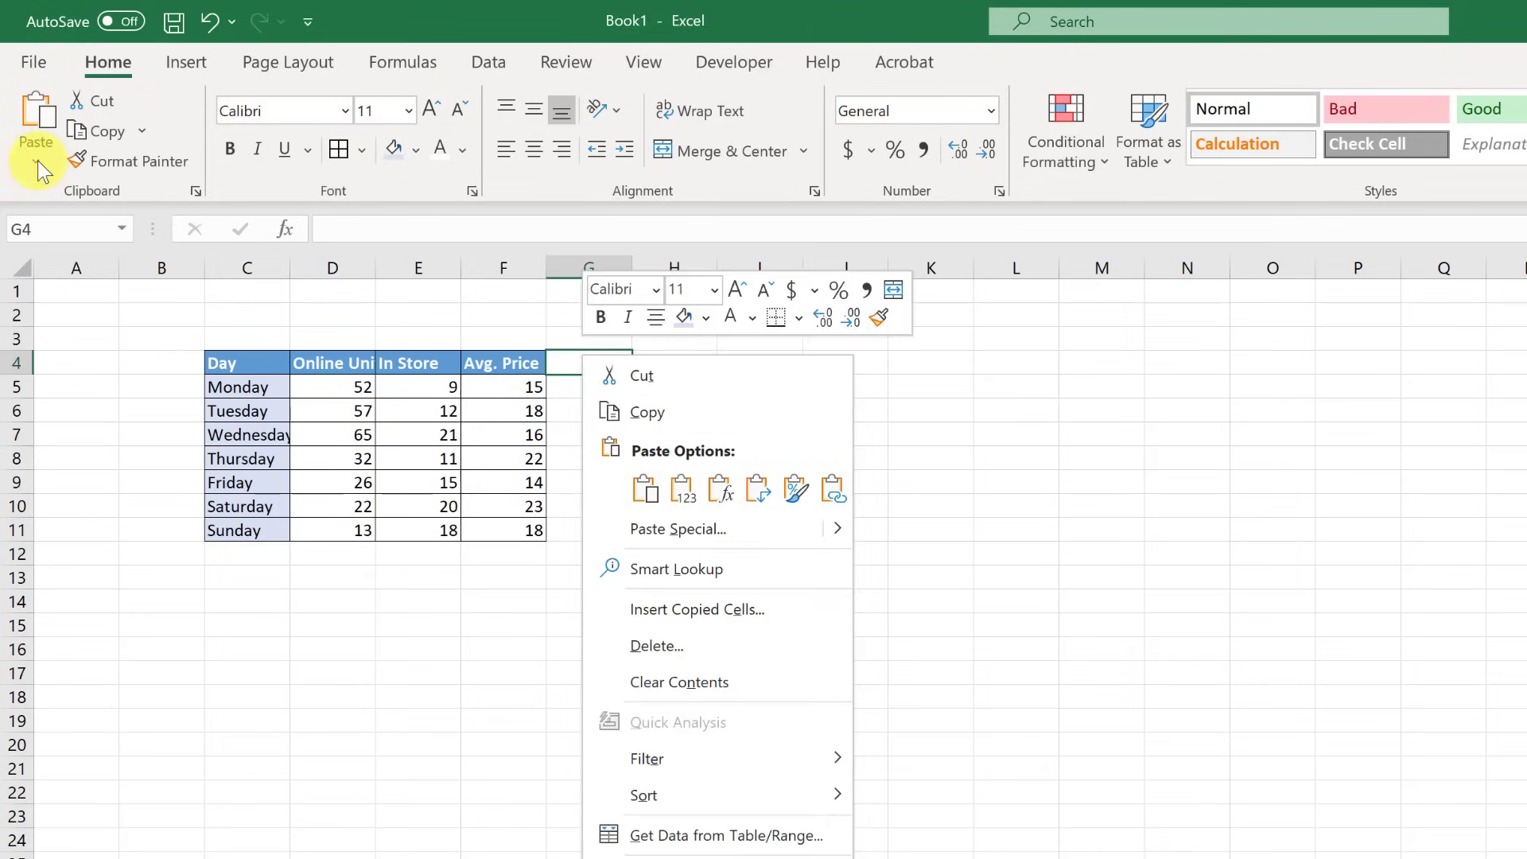
left_click(37, 160)
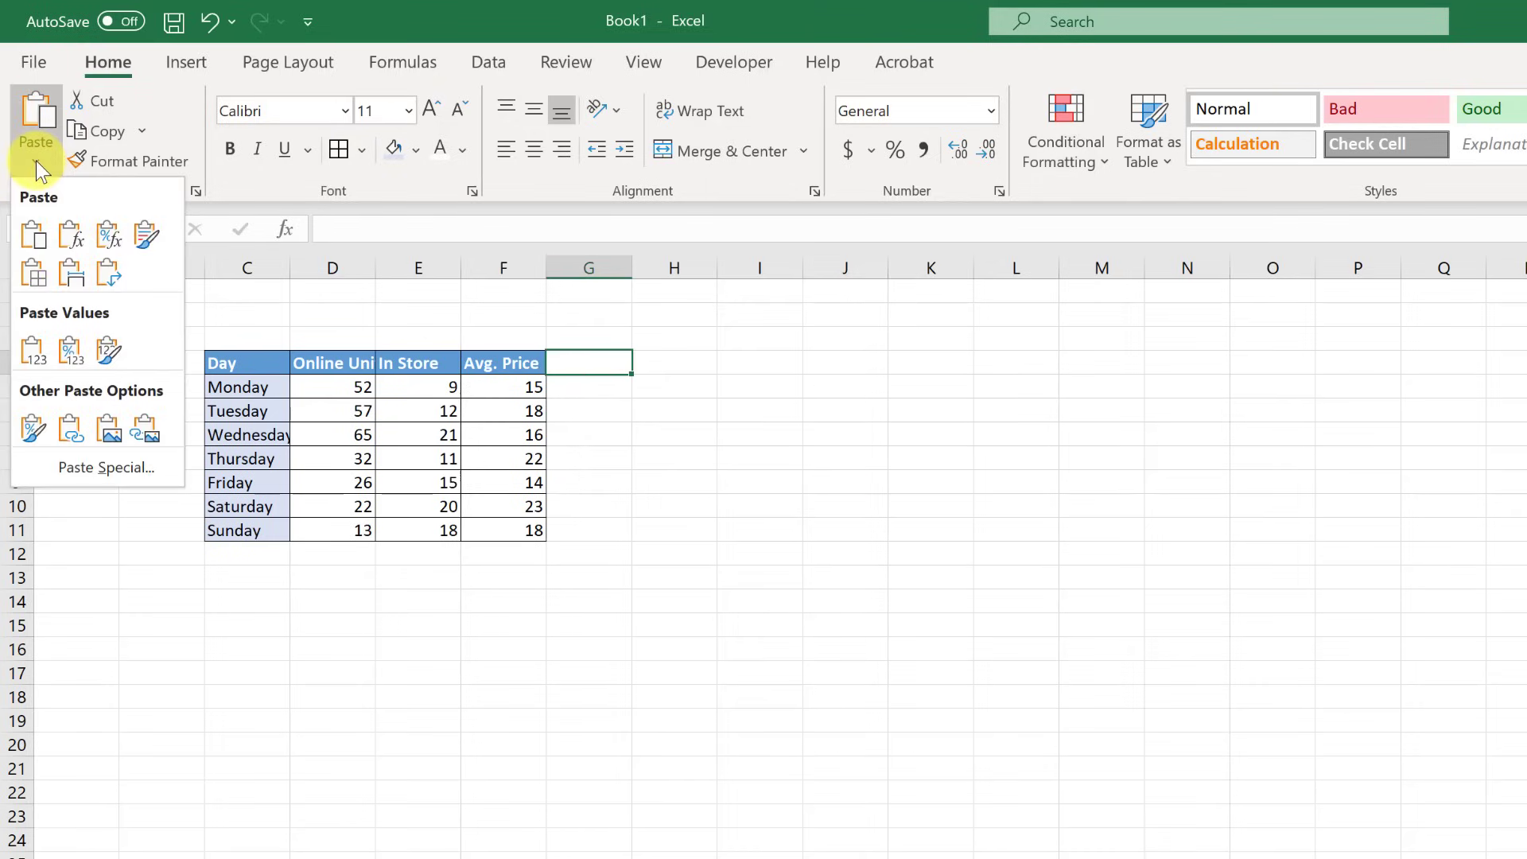
left_click(74, 277)
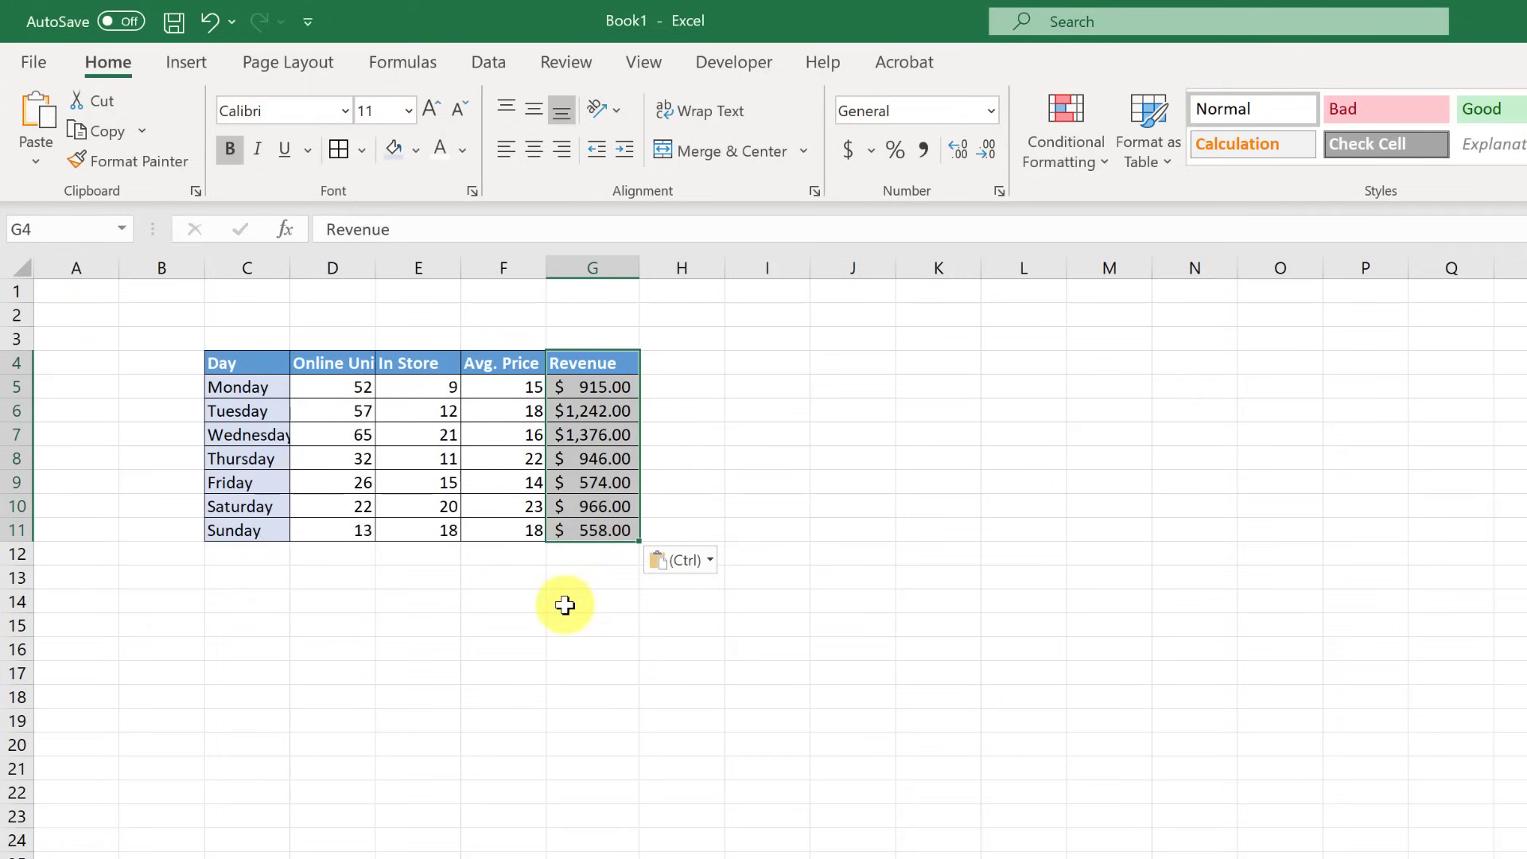
- Check the Revenue formula in cell G5
left_click(596, 390)
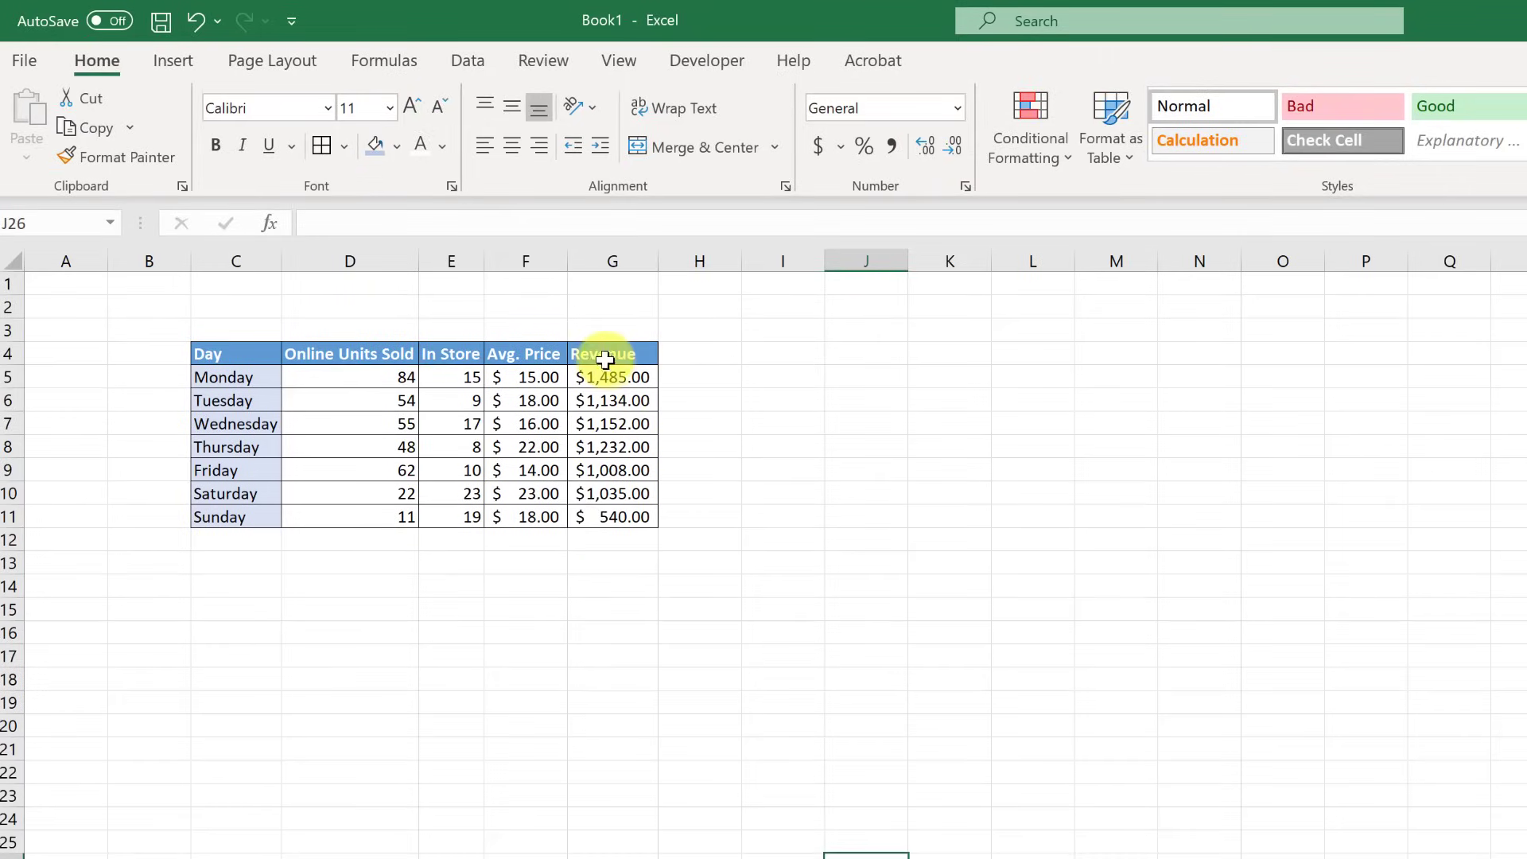
- Copy Sheet1's Revenue figures in G4:G11
left_click_drag(604, 355, 604, 517)
right_click(620, 440)
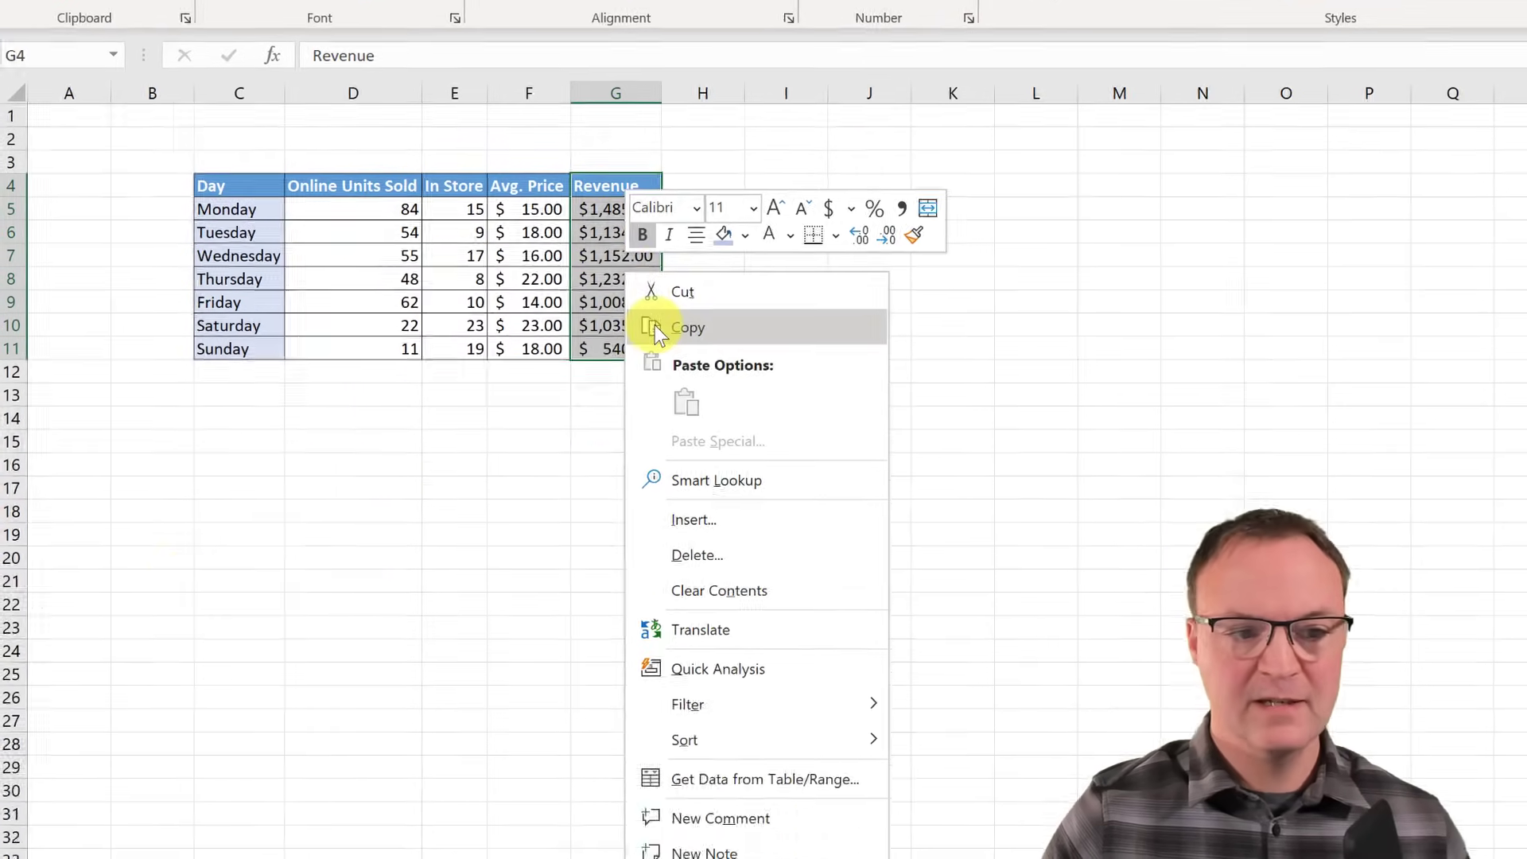
left_click(651, 493)
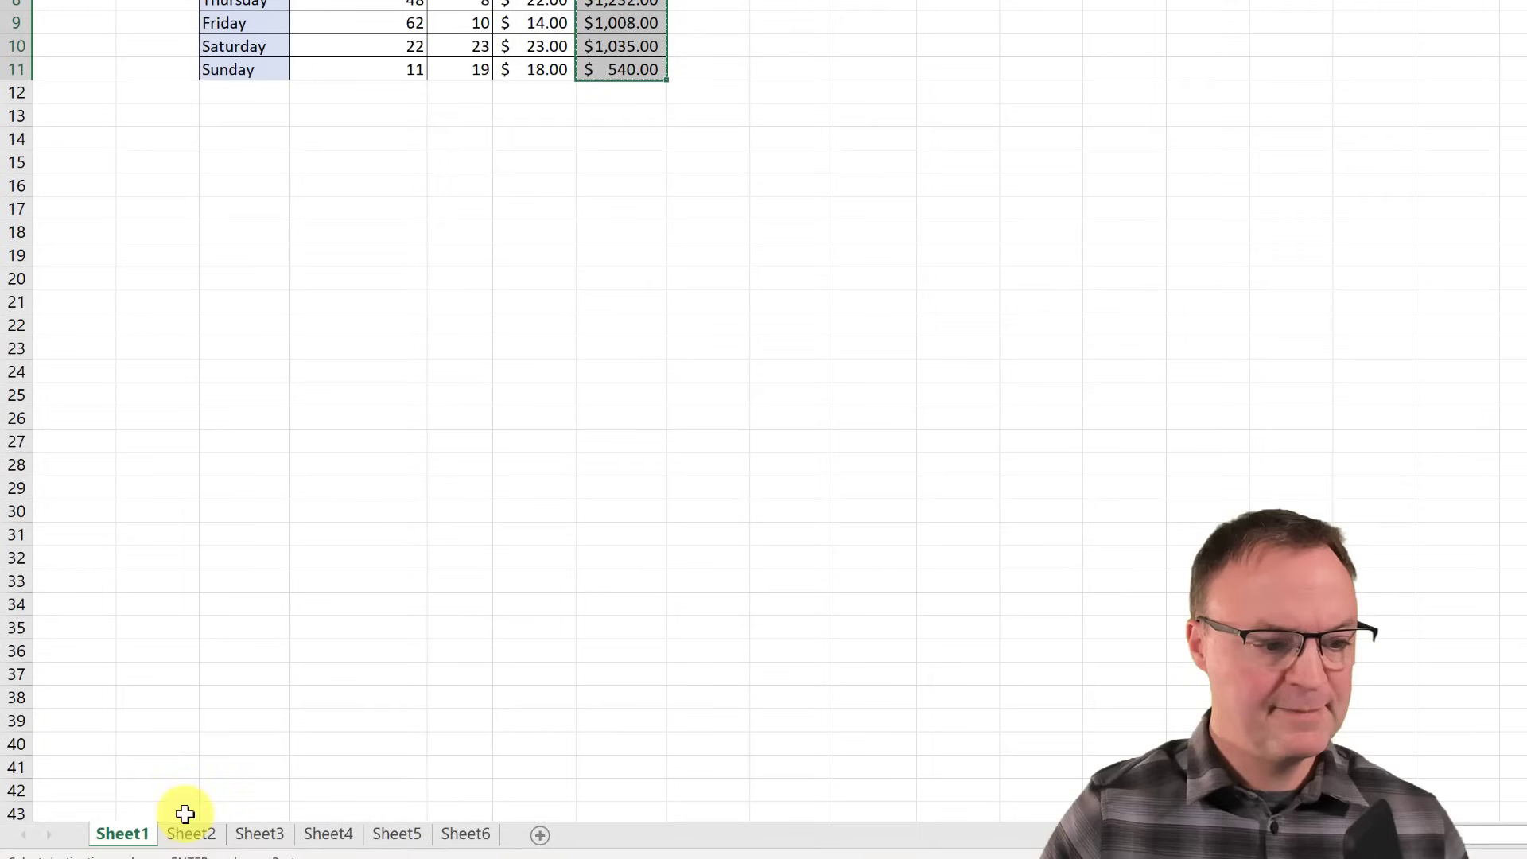
- Paste them on Sheet2 at row 16 as a live link, then apply the source formatting
left_click(191, 833)
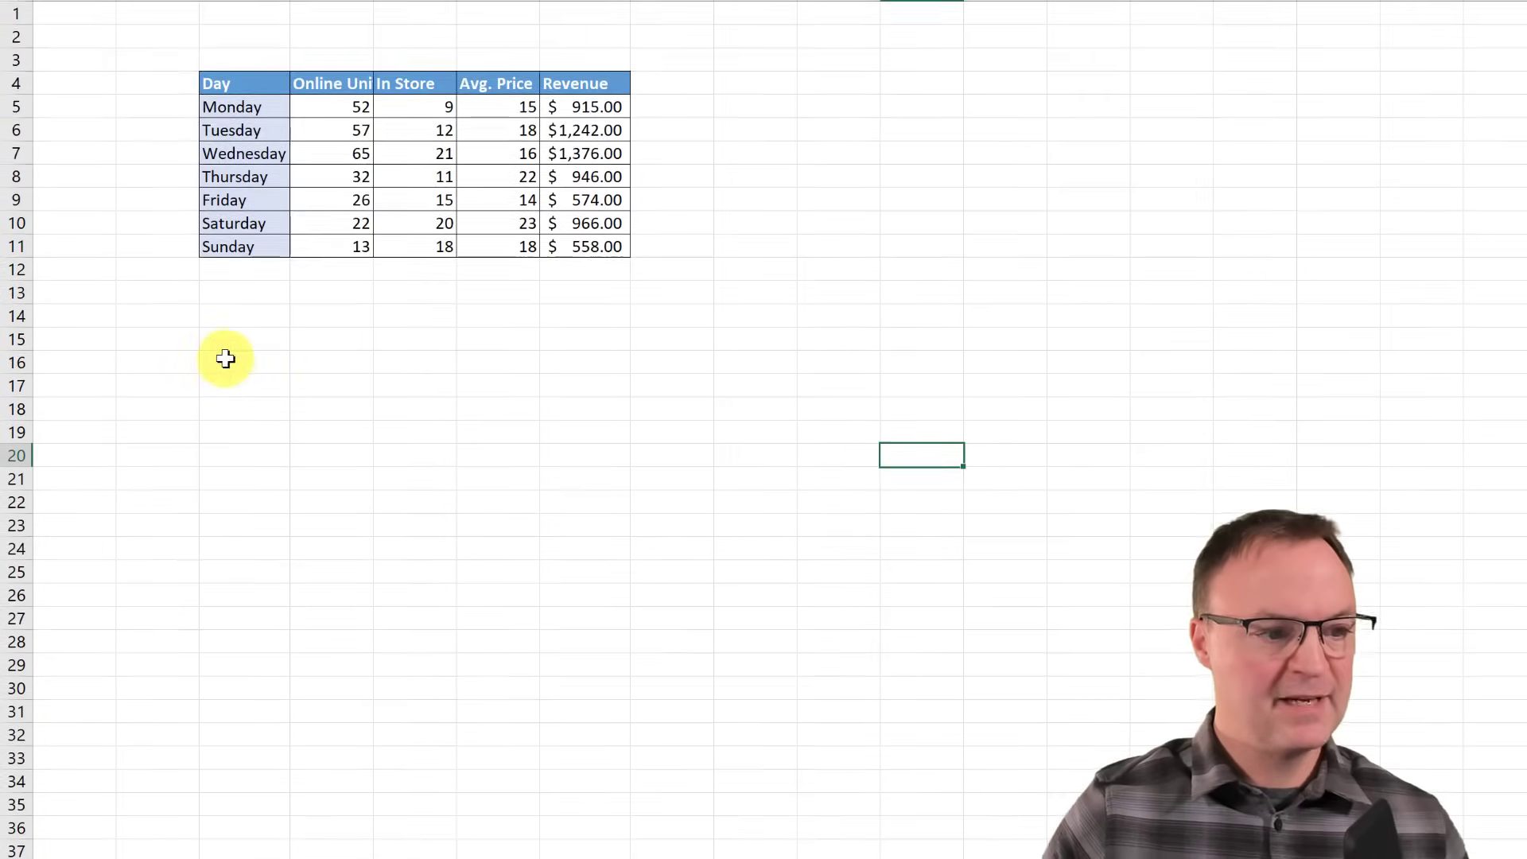
right_click(225, 360)
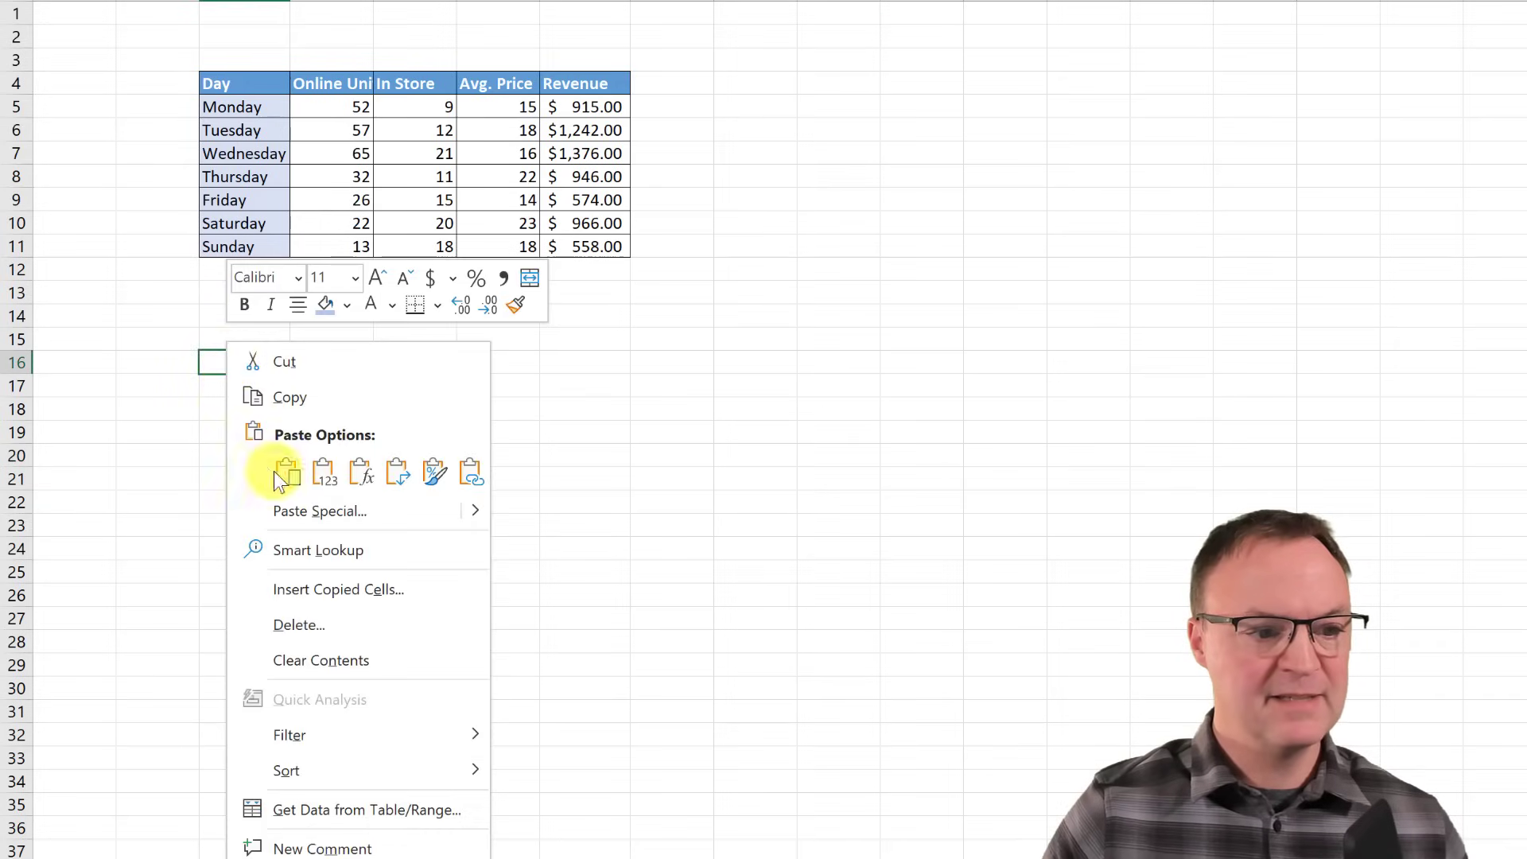
left_click(474, 477)
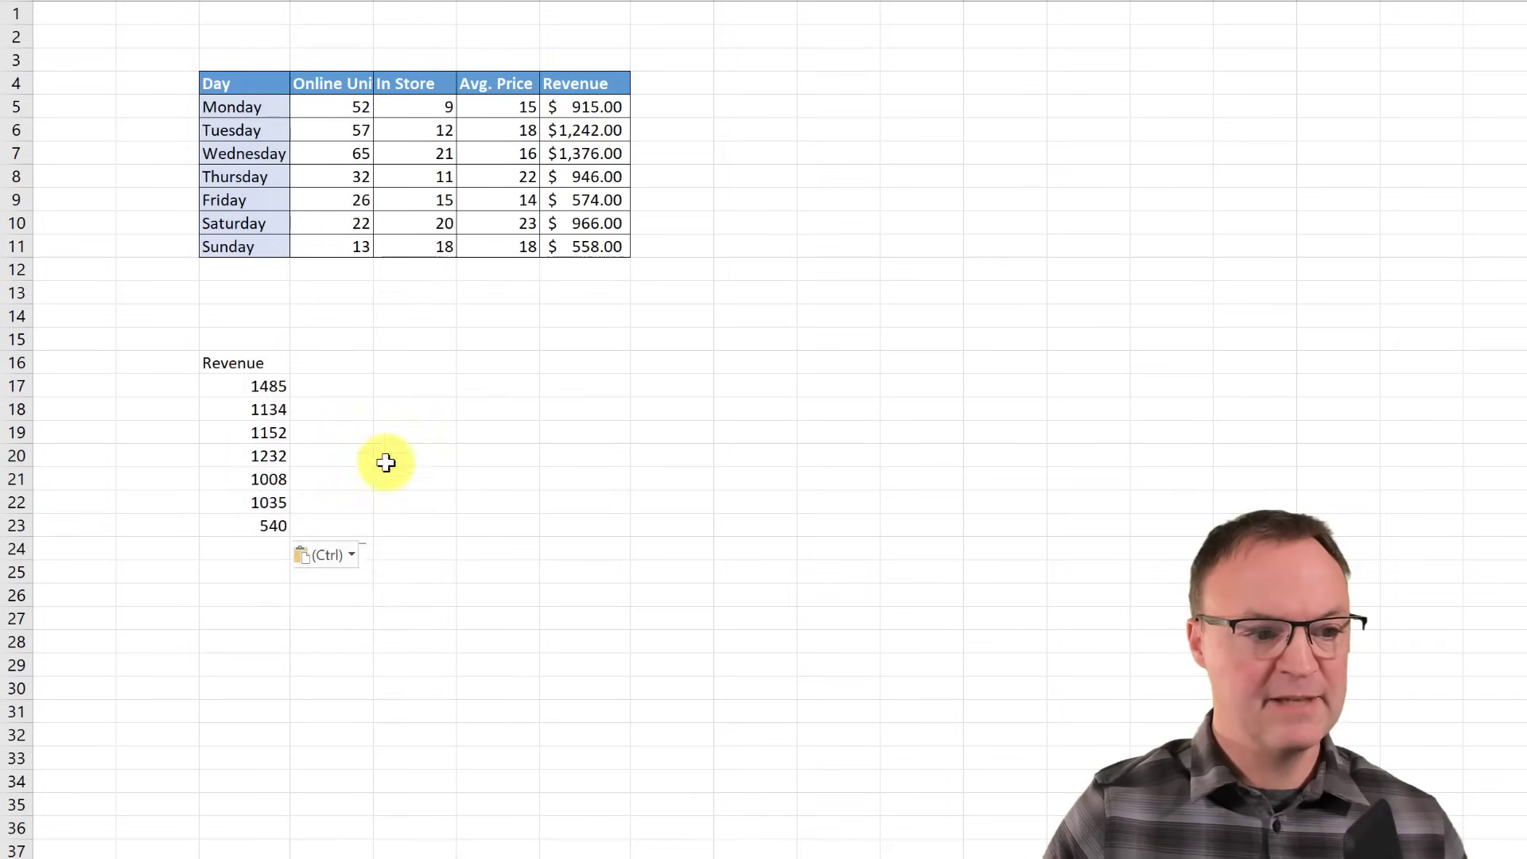
right_click(241, 370)
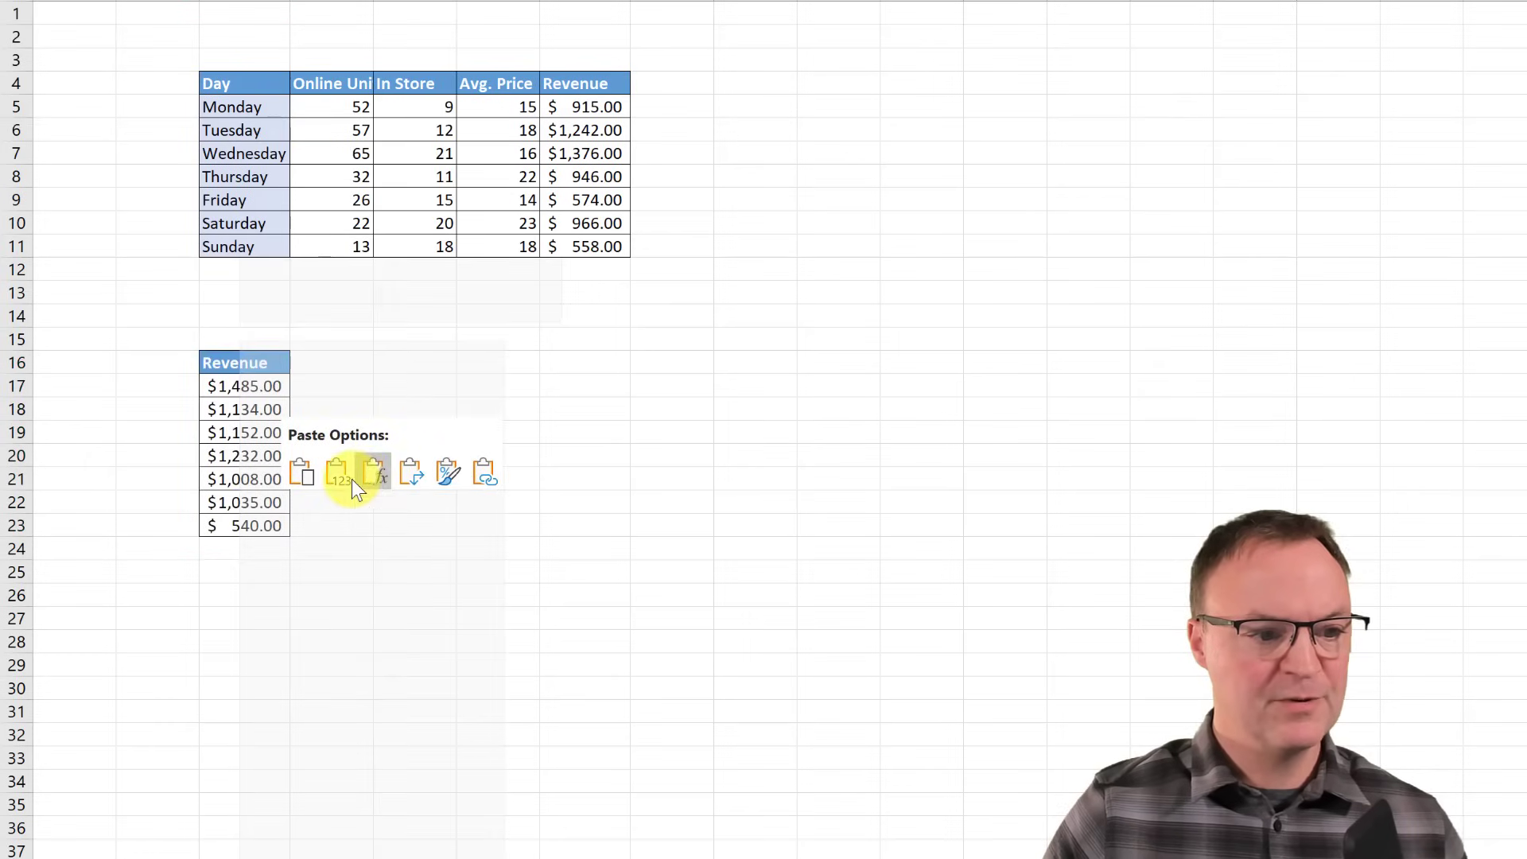
left_click(447, 474)
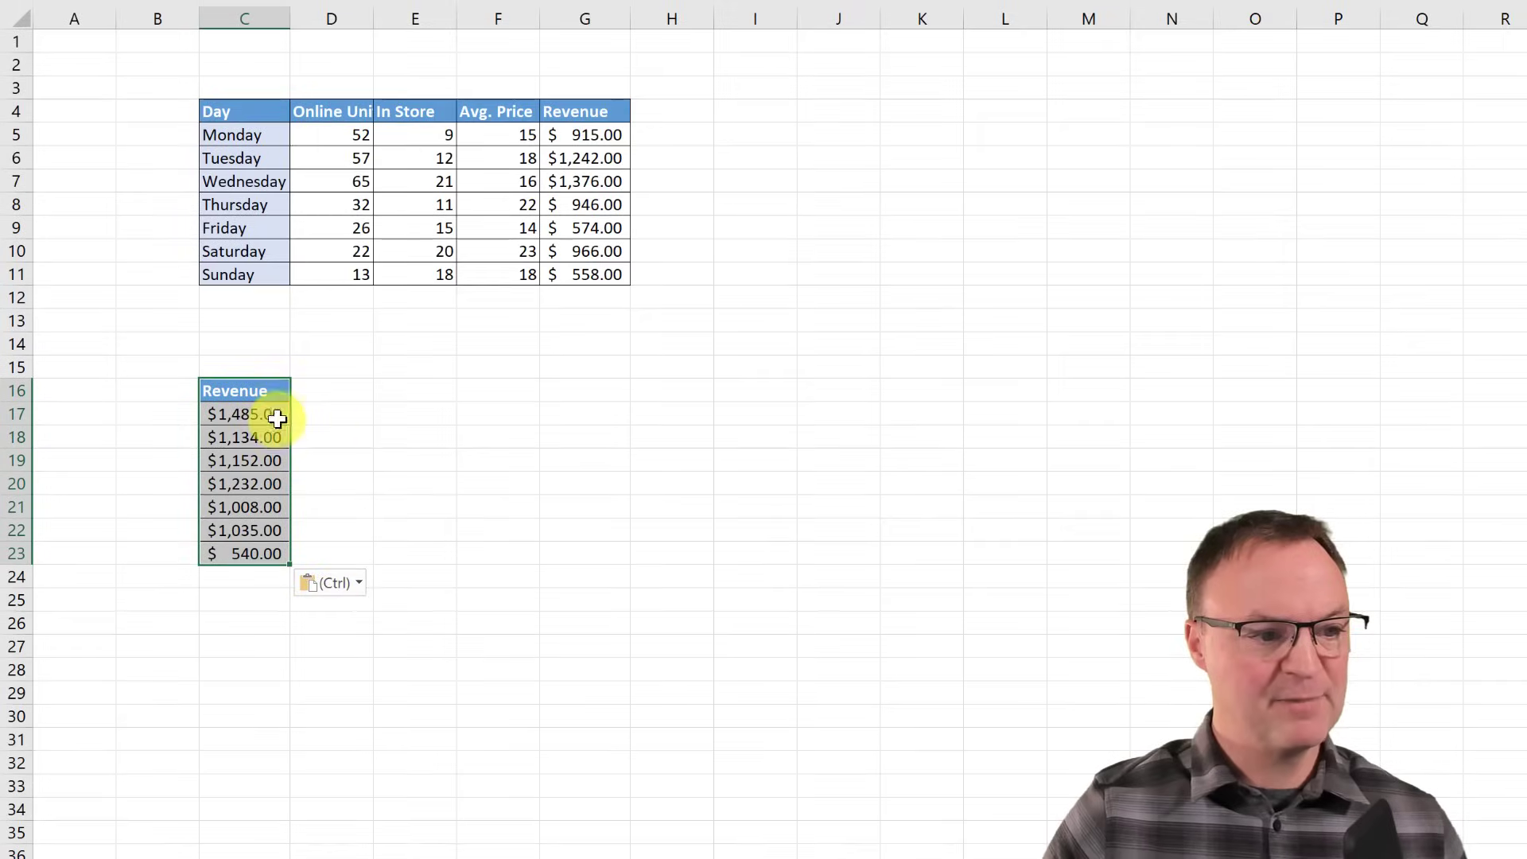
left_click(301, 693)
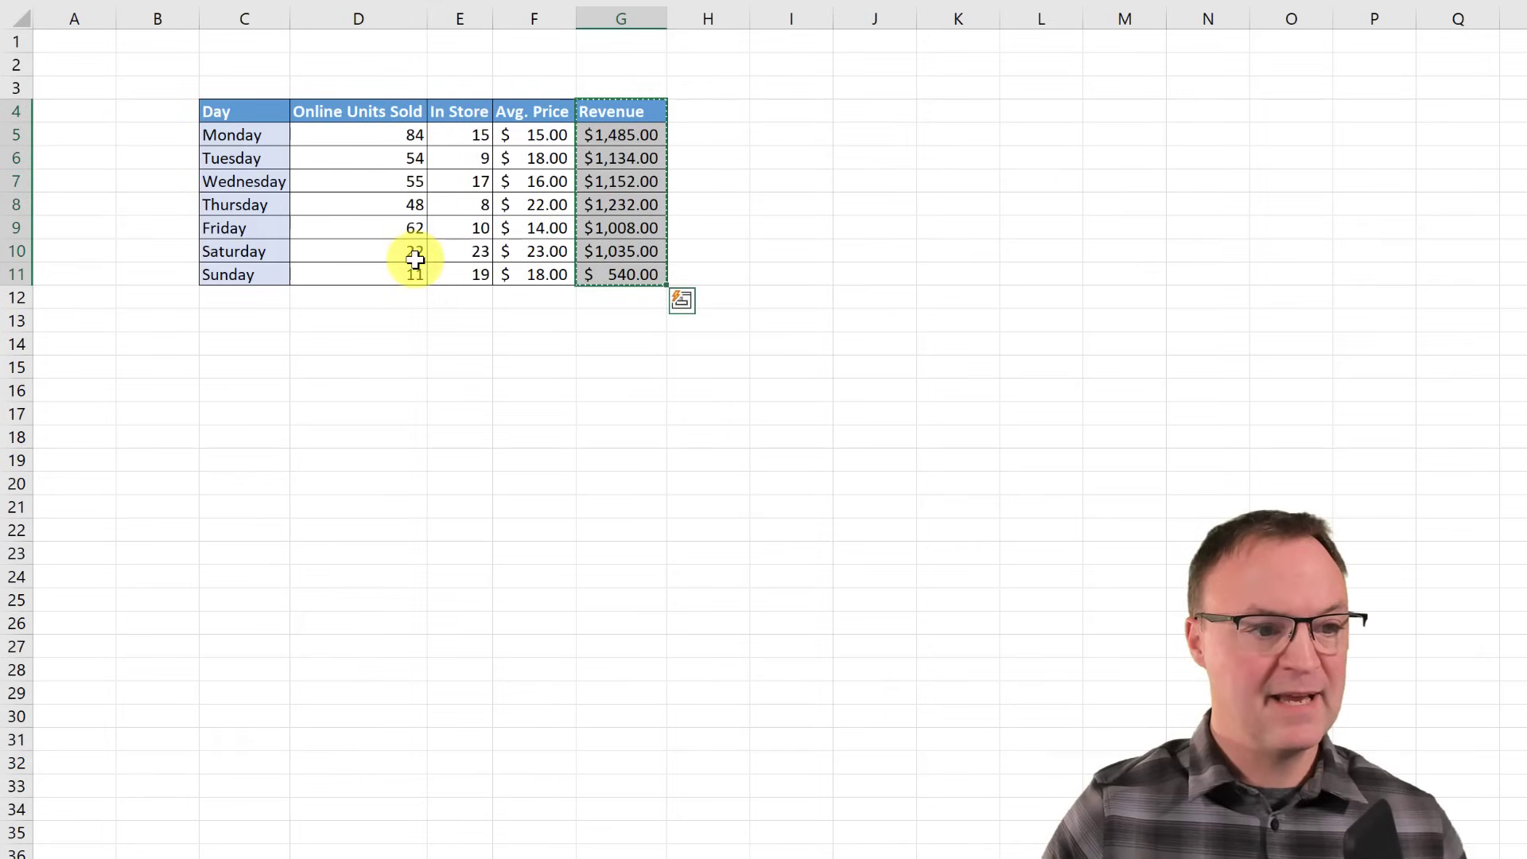
- Enter 44 as Sunday's online units in D11, then select the Day header C4
left_click(401, 274)
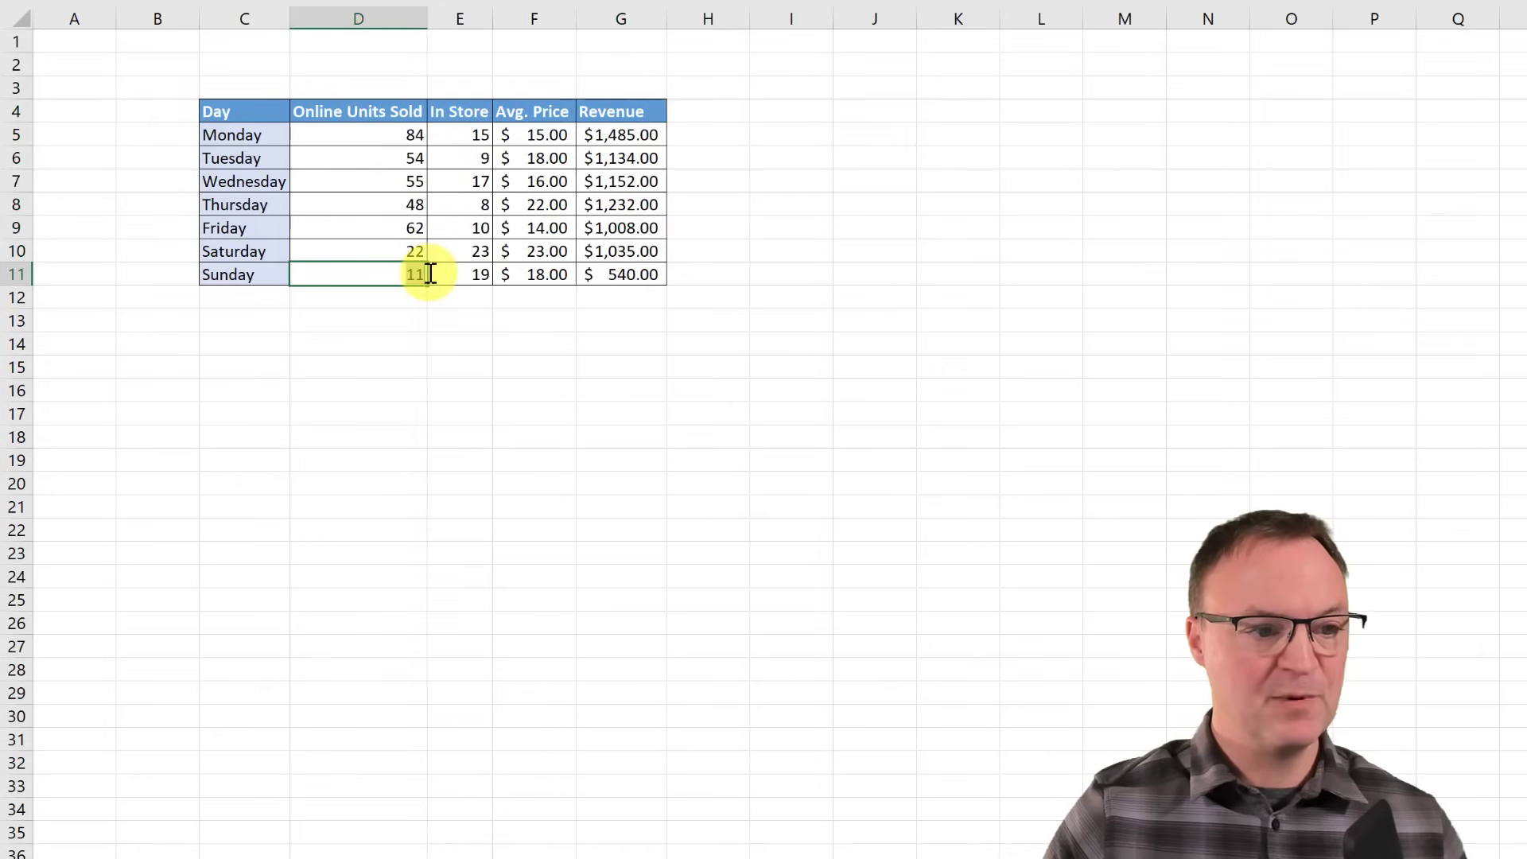
right_click(428, 274)
type("44")
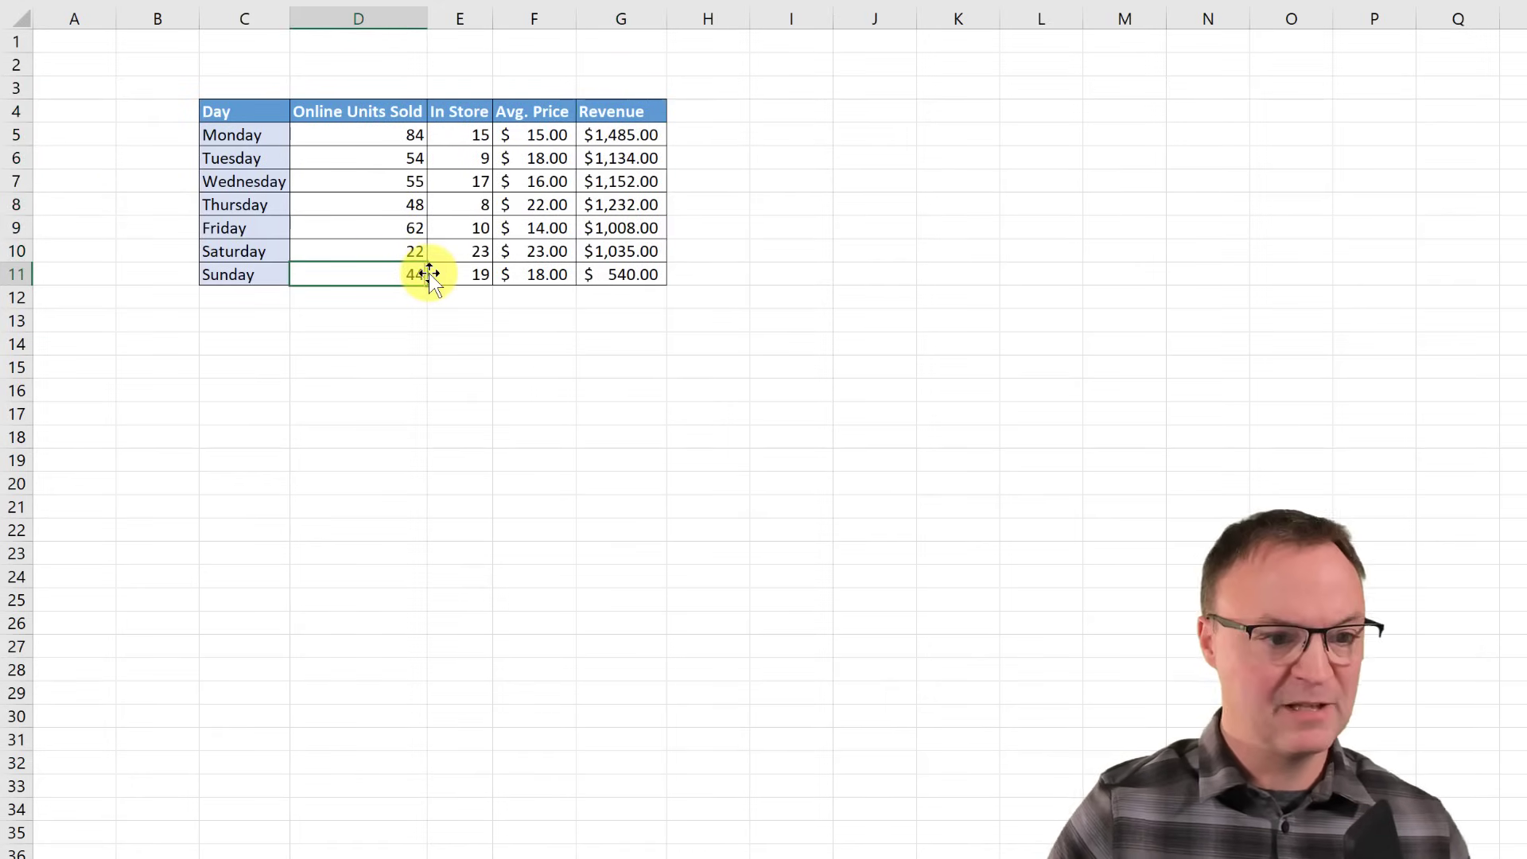
left_click(419, 318)
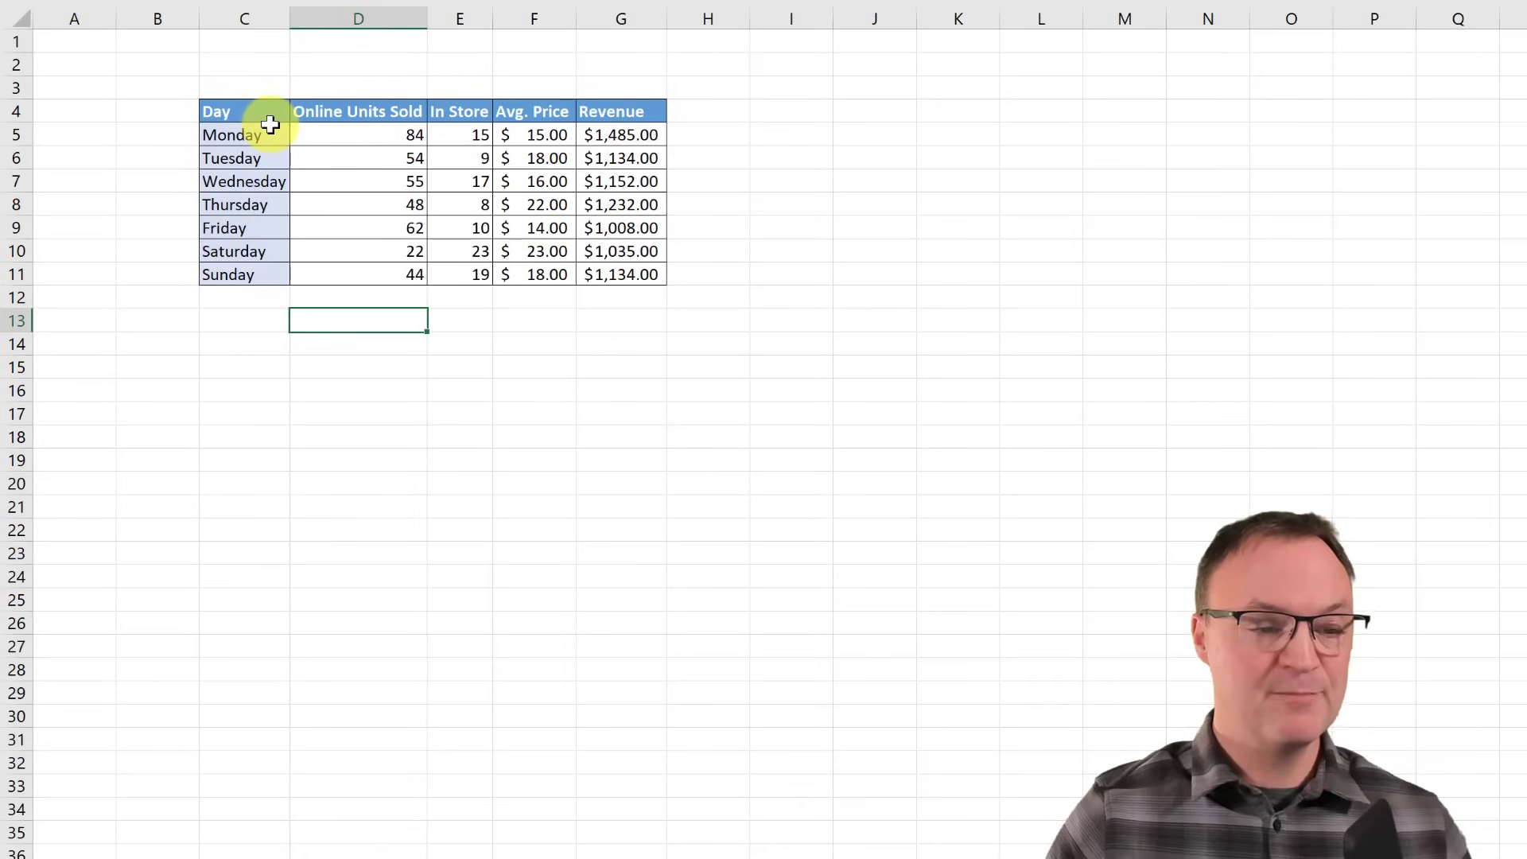
left_click(229, 109)
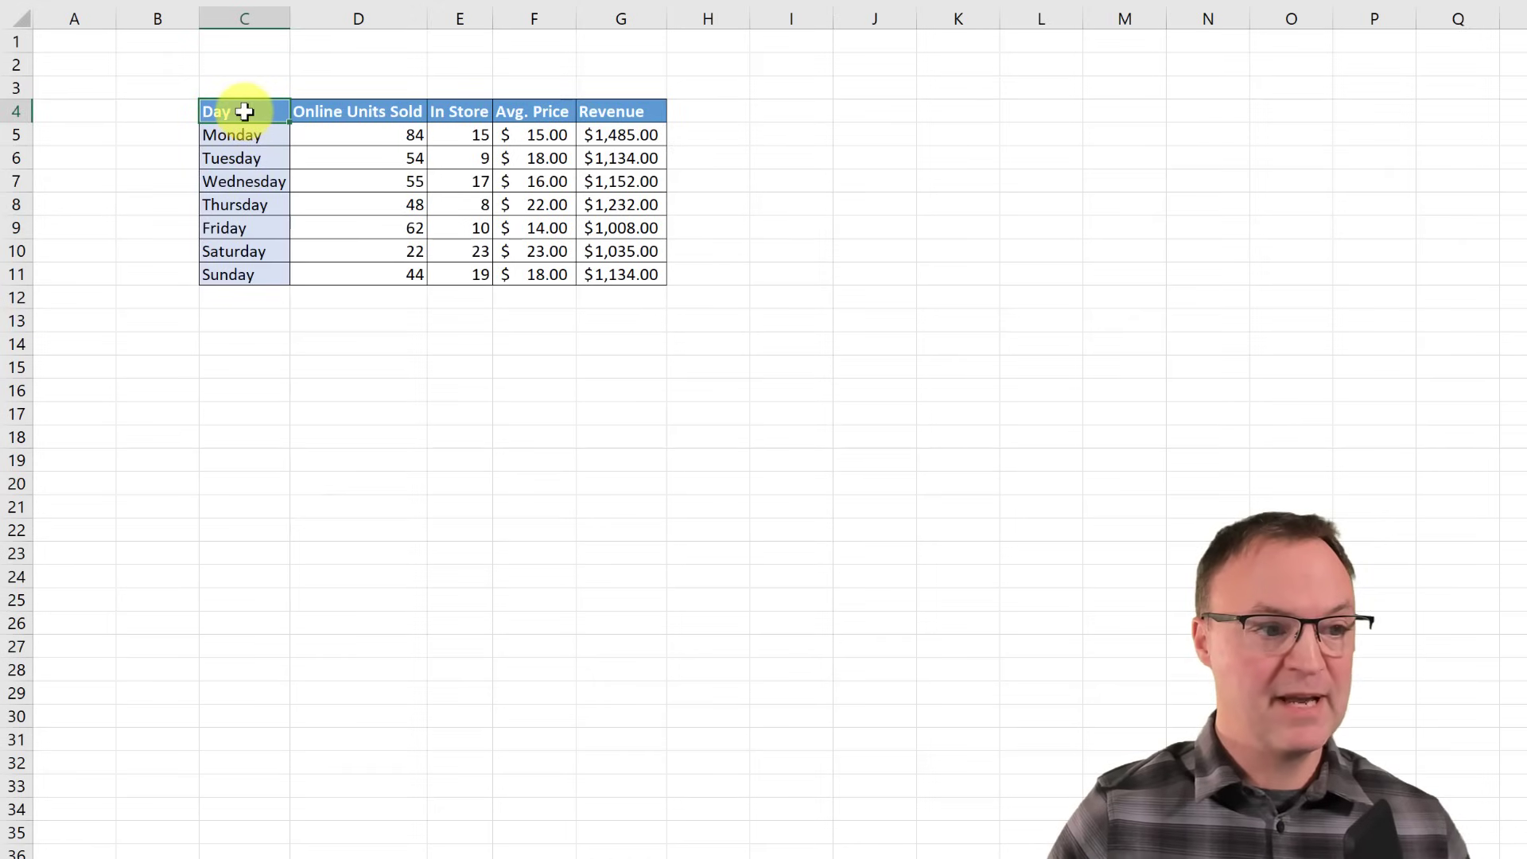
- Copy Sheet1's sales table C4:G11 and paste it at C4 into grouped Sheet4 through Sheet6
mouse_move(242, 112)
left_mouse_down()
mouse_move(559, 272)
mouse_move(596, 273)
left_mouse_up()
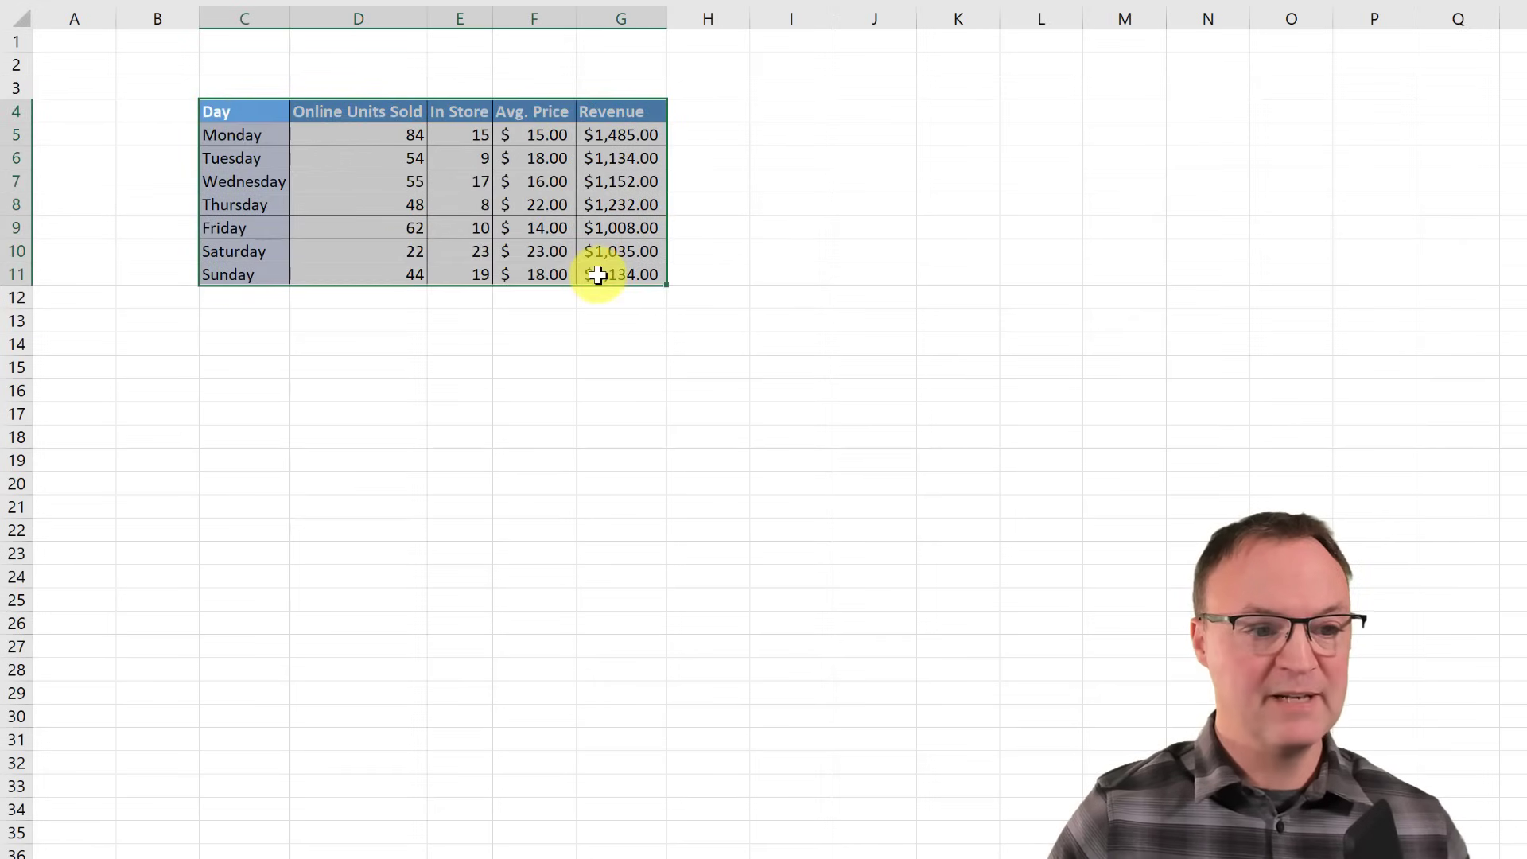
right_click(230, 113)
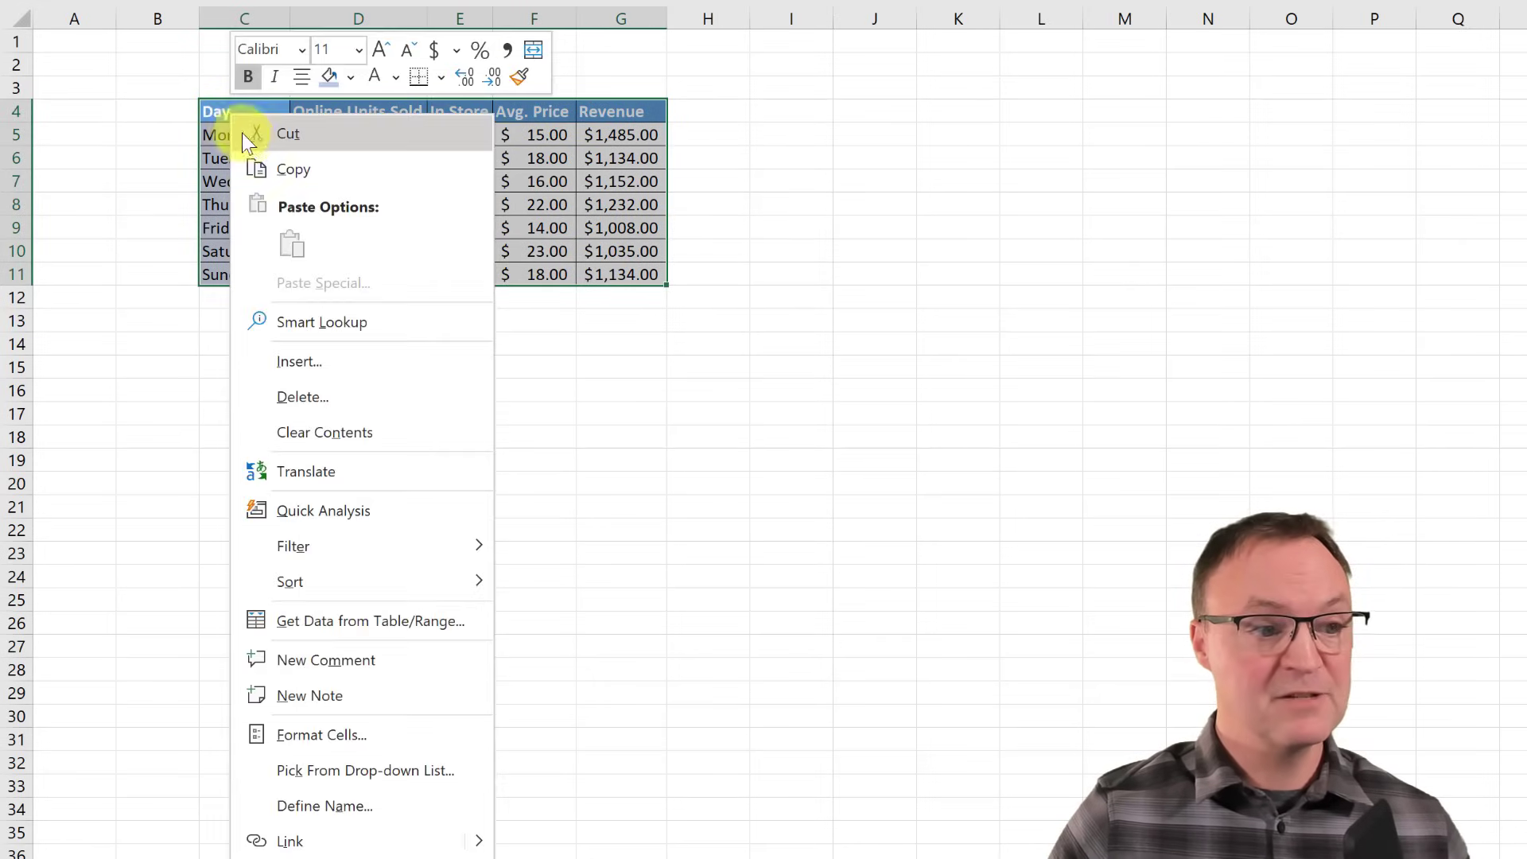
left_click(276, 168)
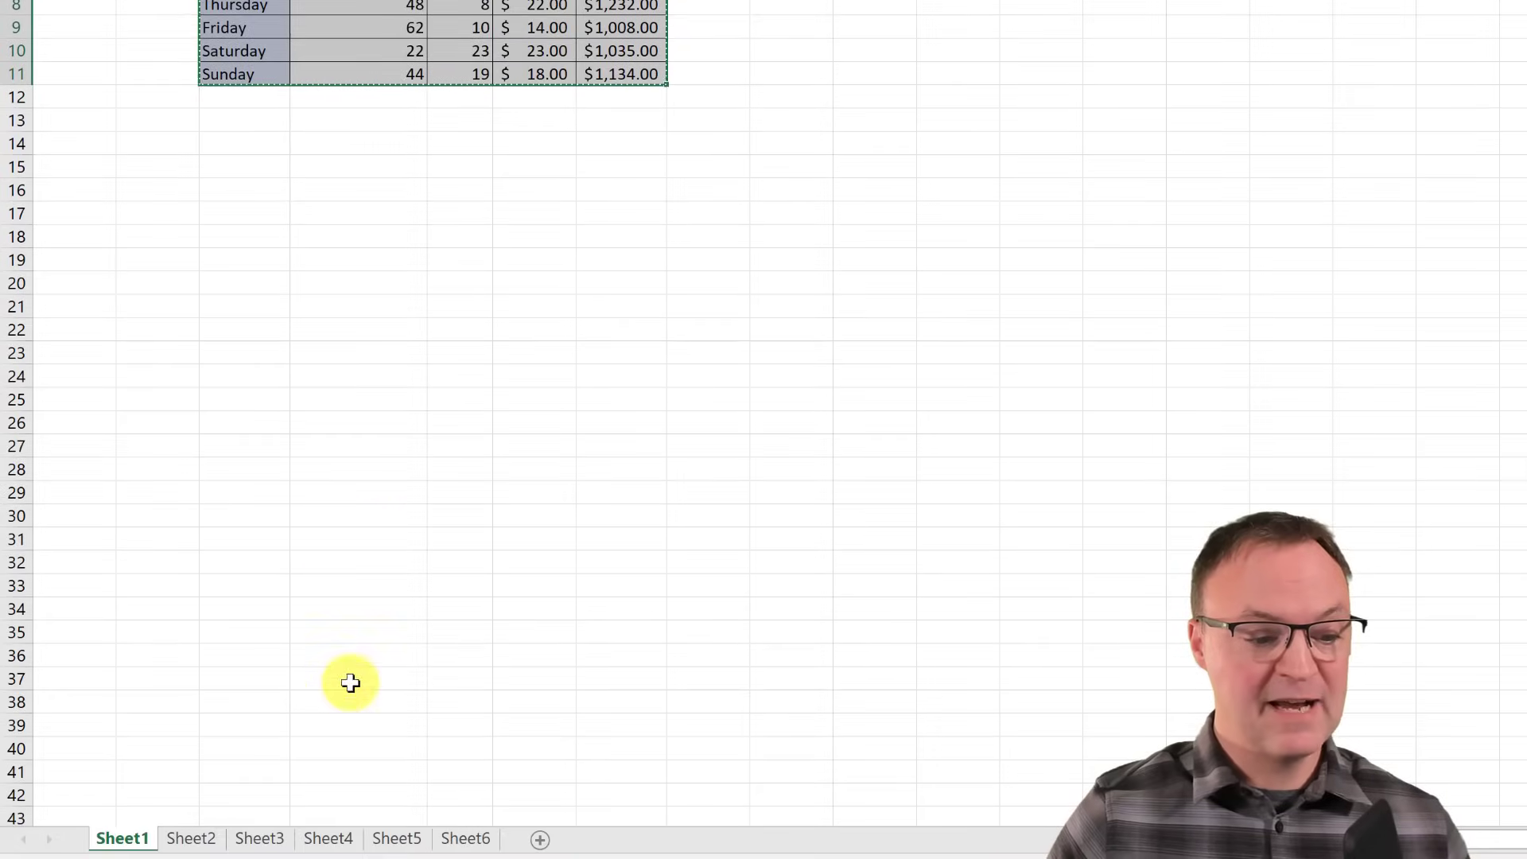
left_click(330, 840)
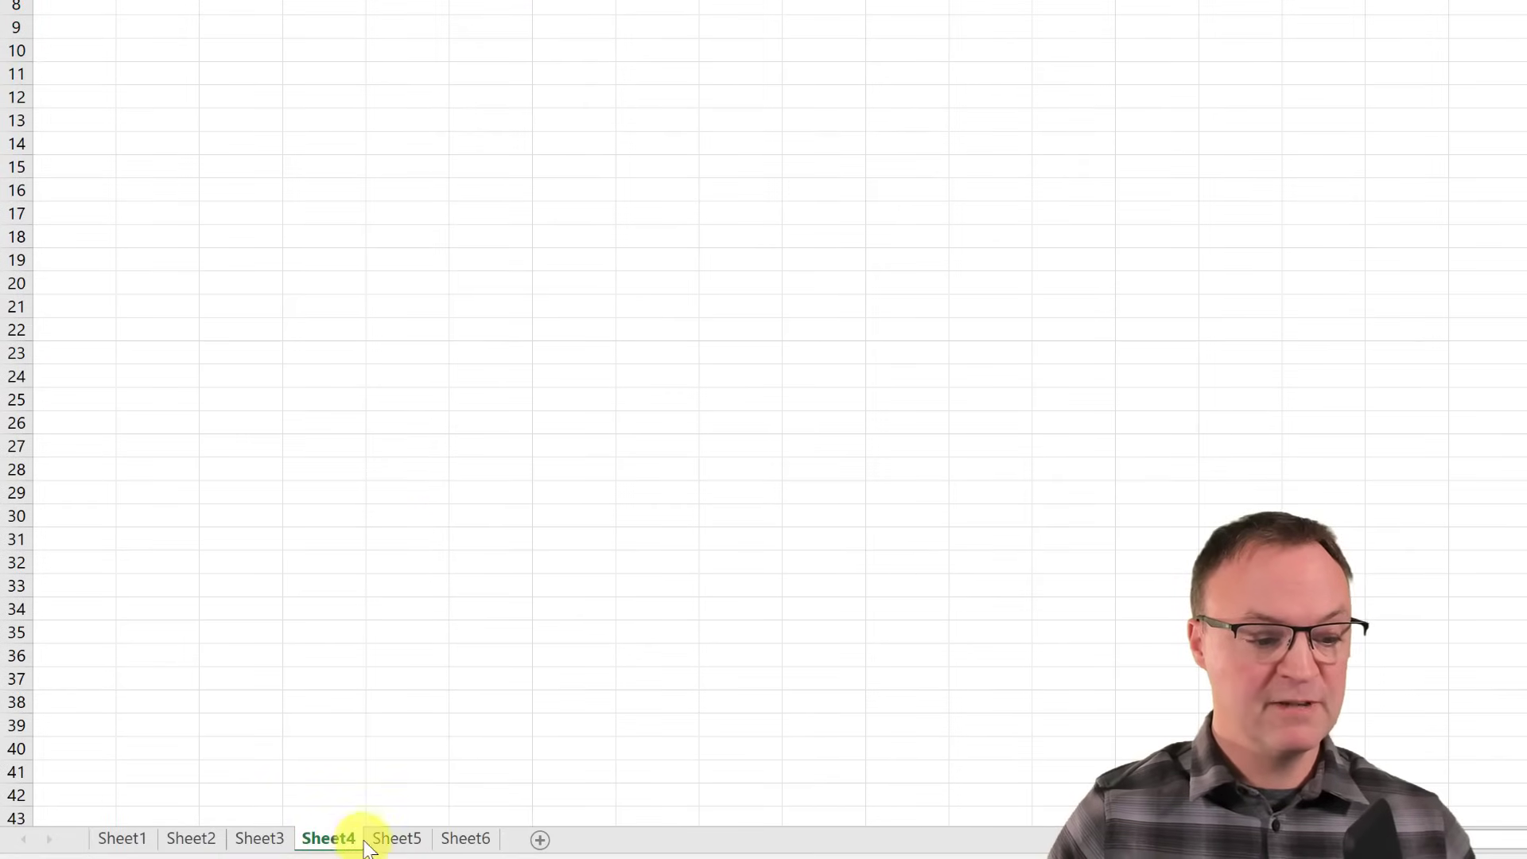
left_click(464, 841, "ctrl")
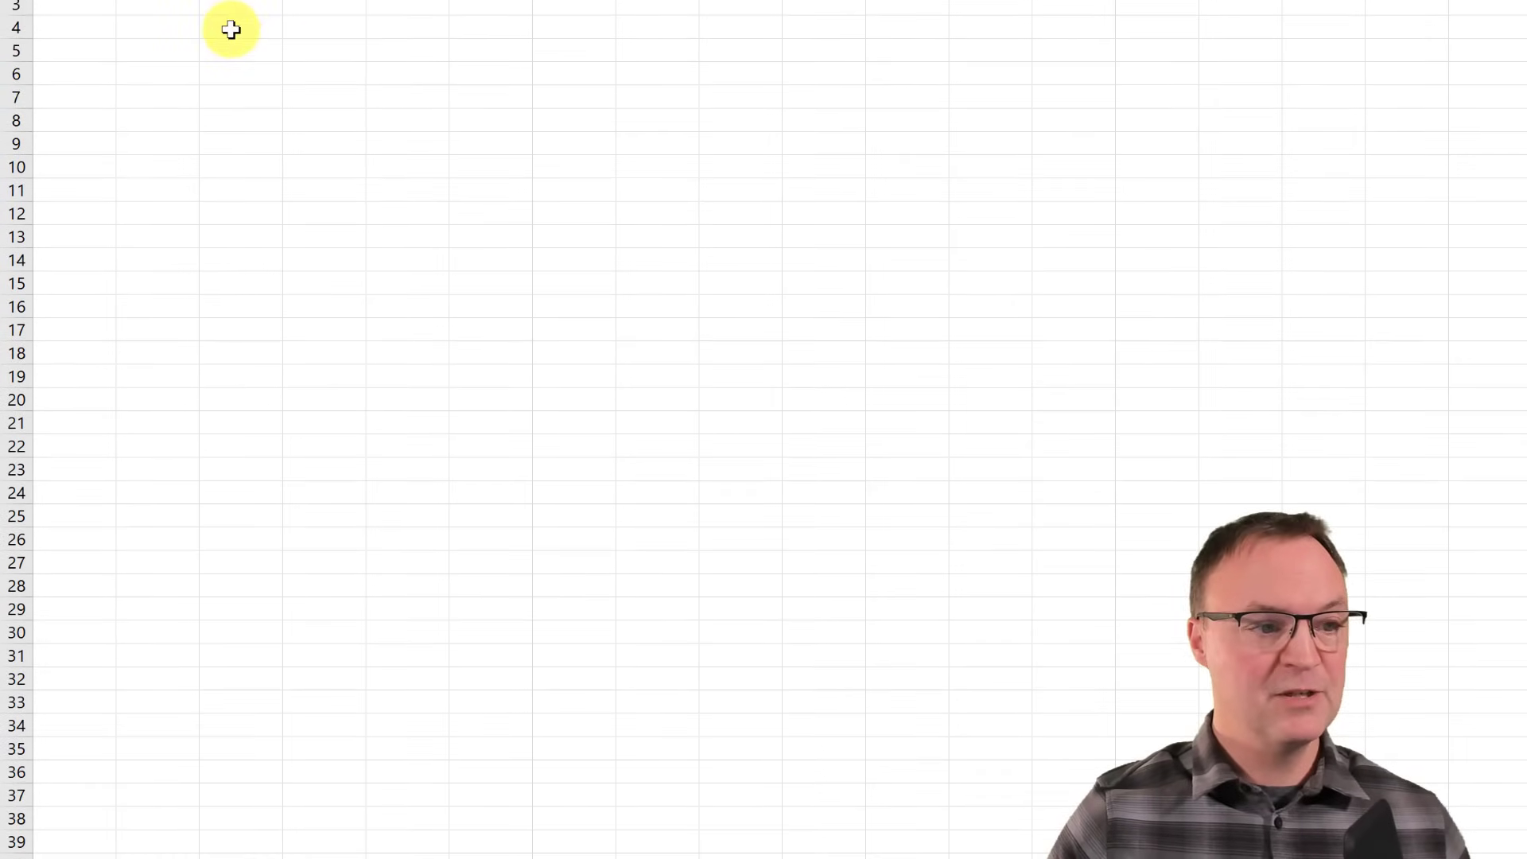
right_click(231, 27)
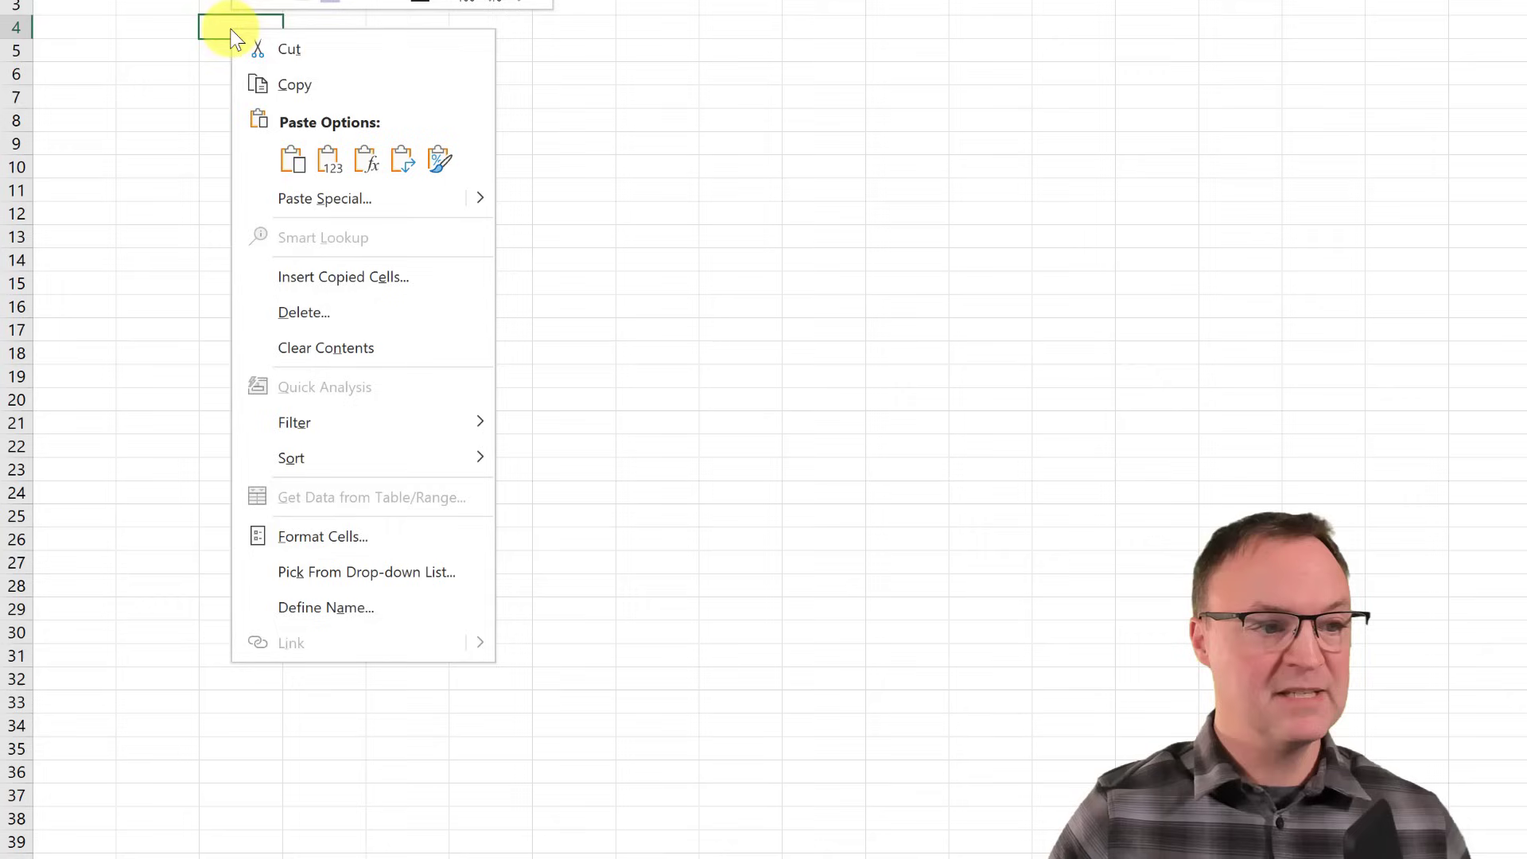
left_click(296, 158)
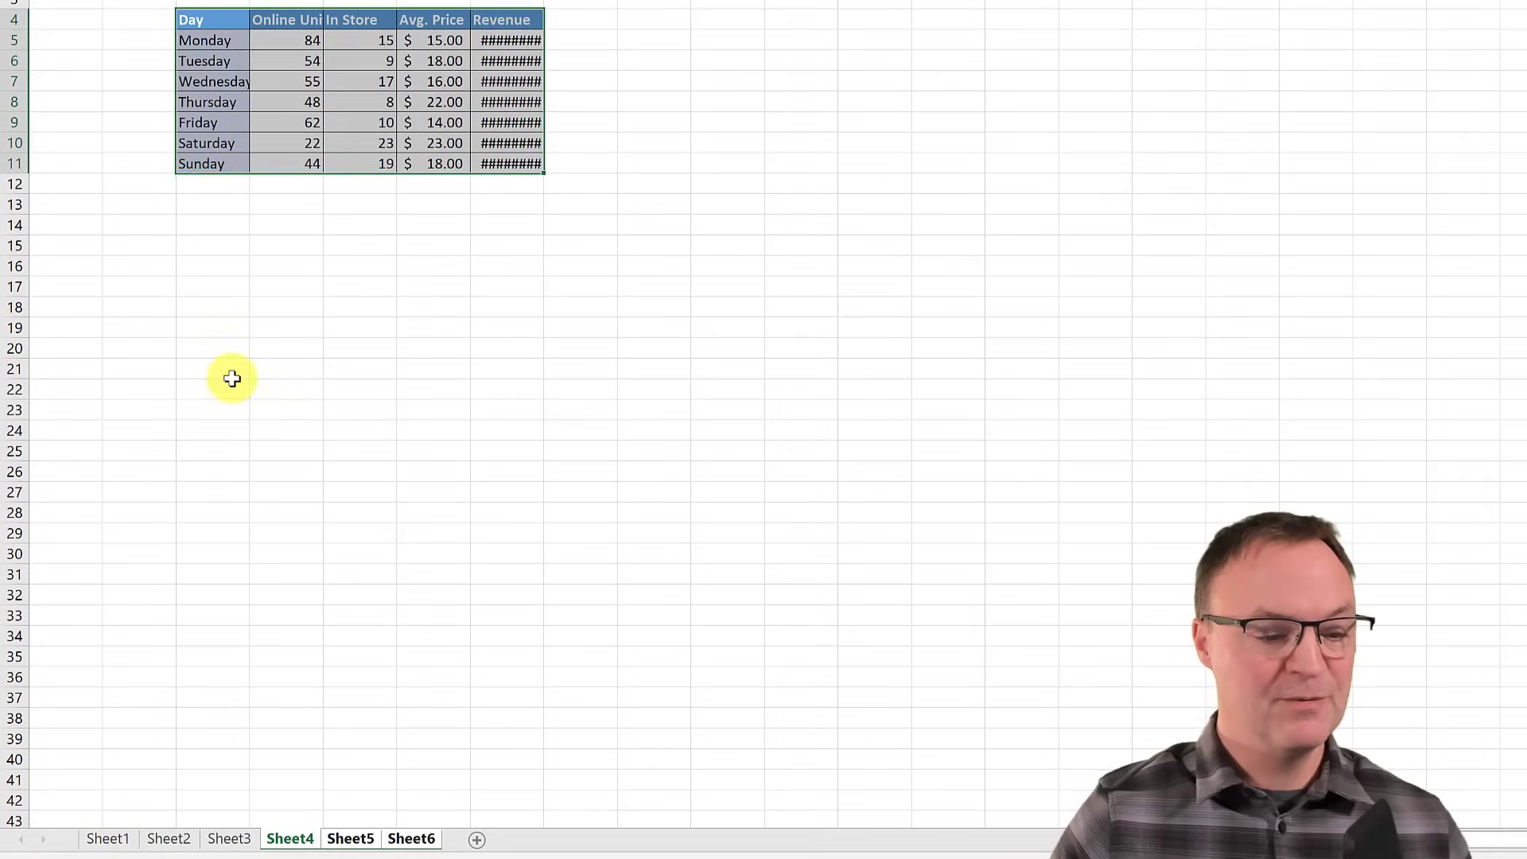
left_click(232, 377)
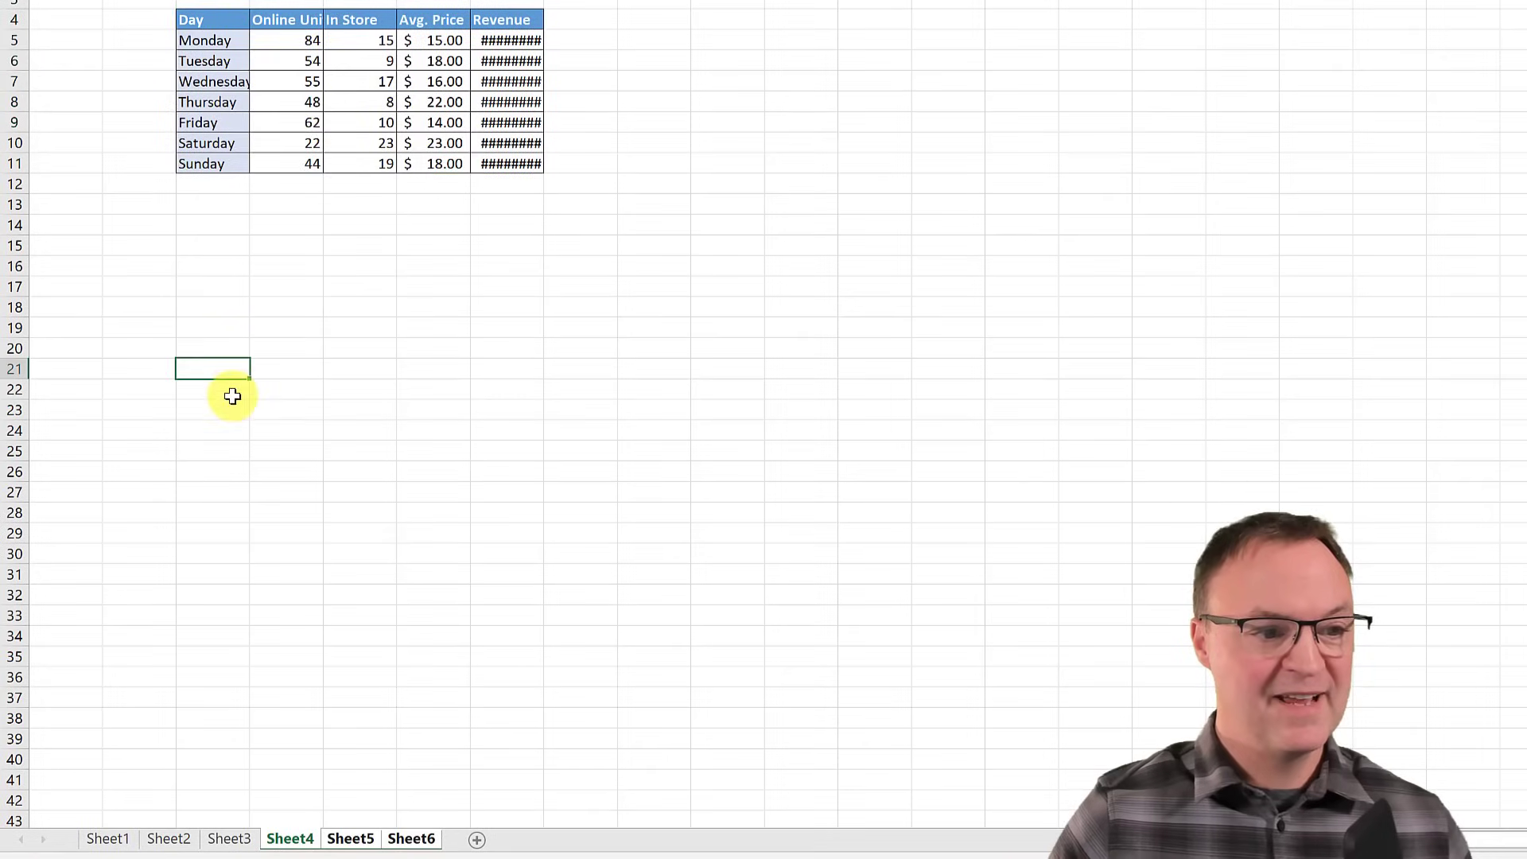
- Check the pasted tables on Sheet5 and Sheet6, then go to Sheet3's widget prices
left_click(351, 843)
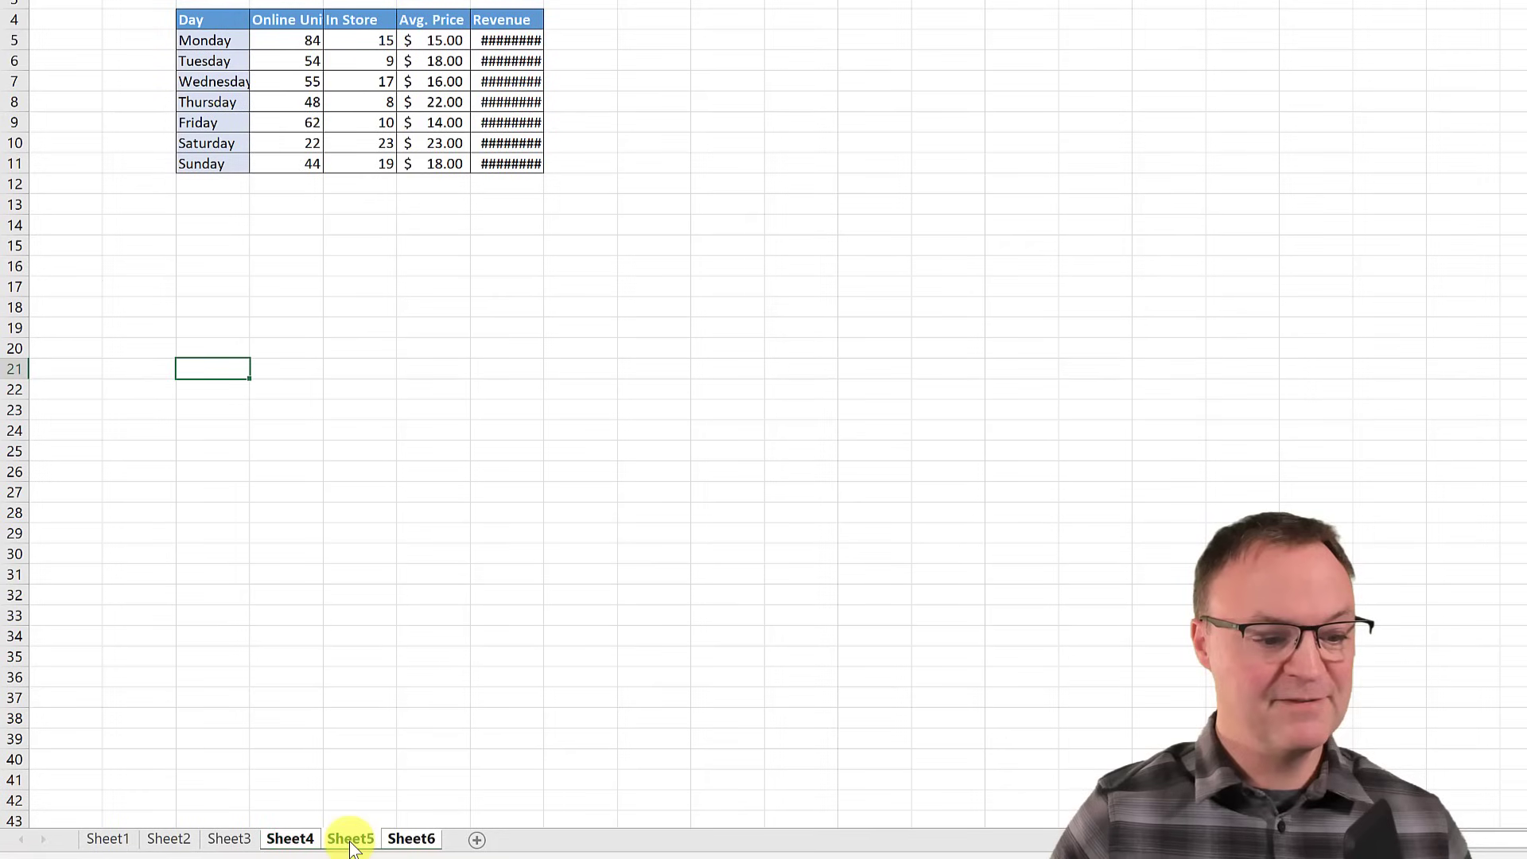
left_click(412, 840)
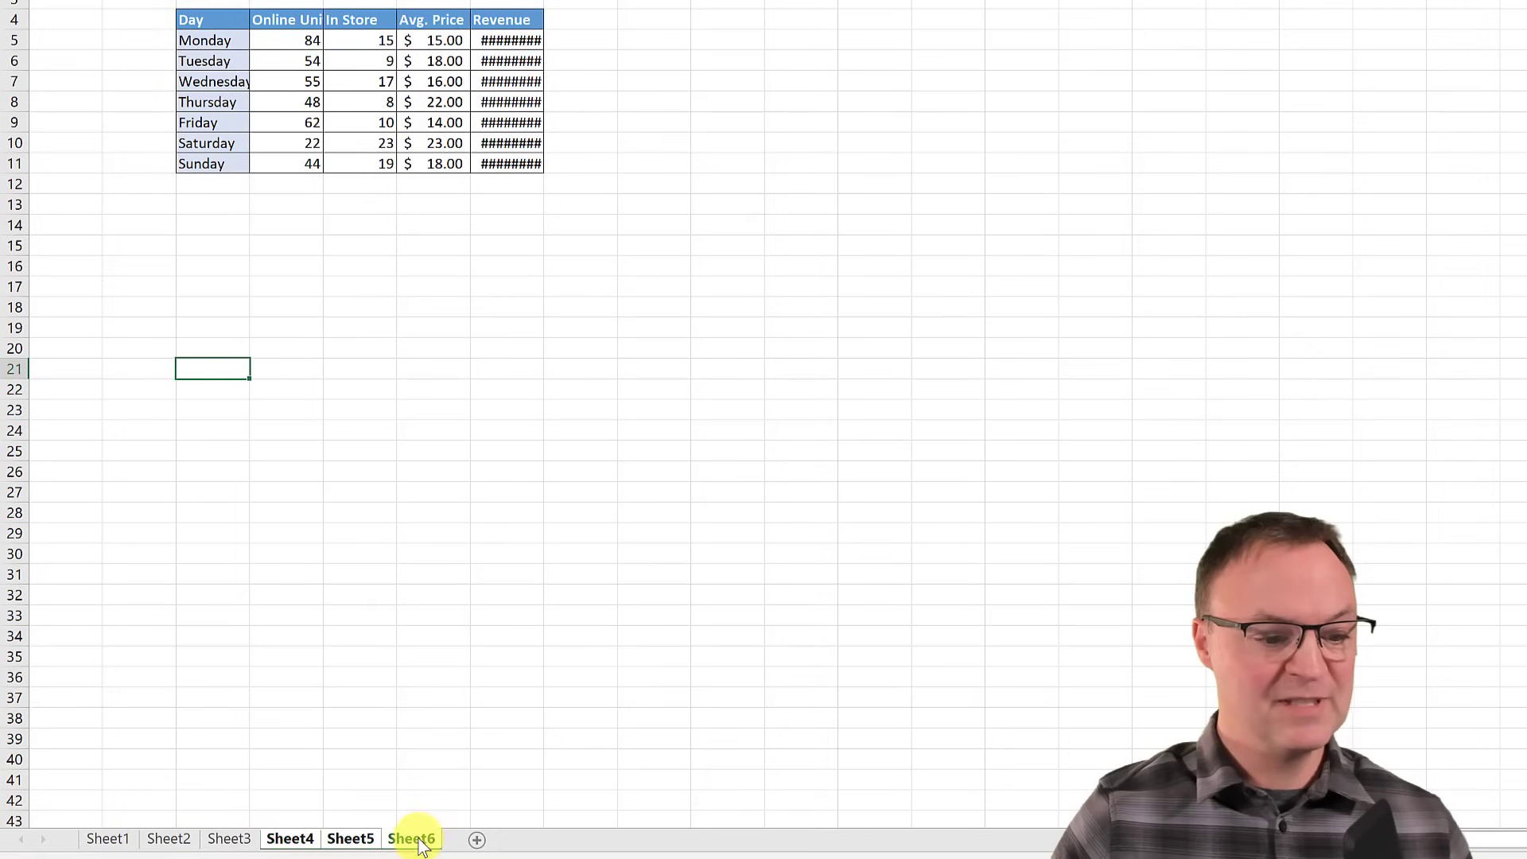
left_click(330, 267)
left_click(195, 20)
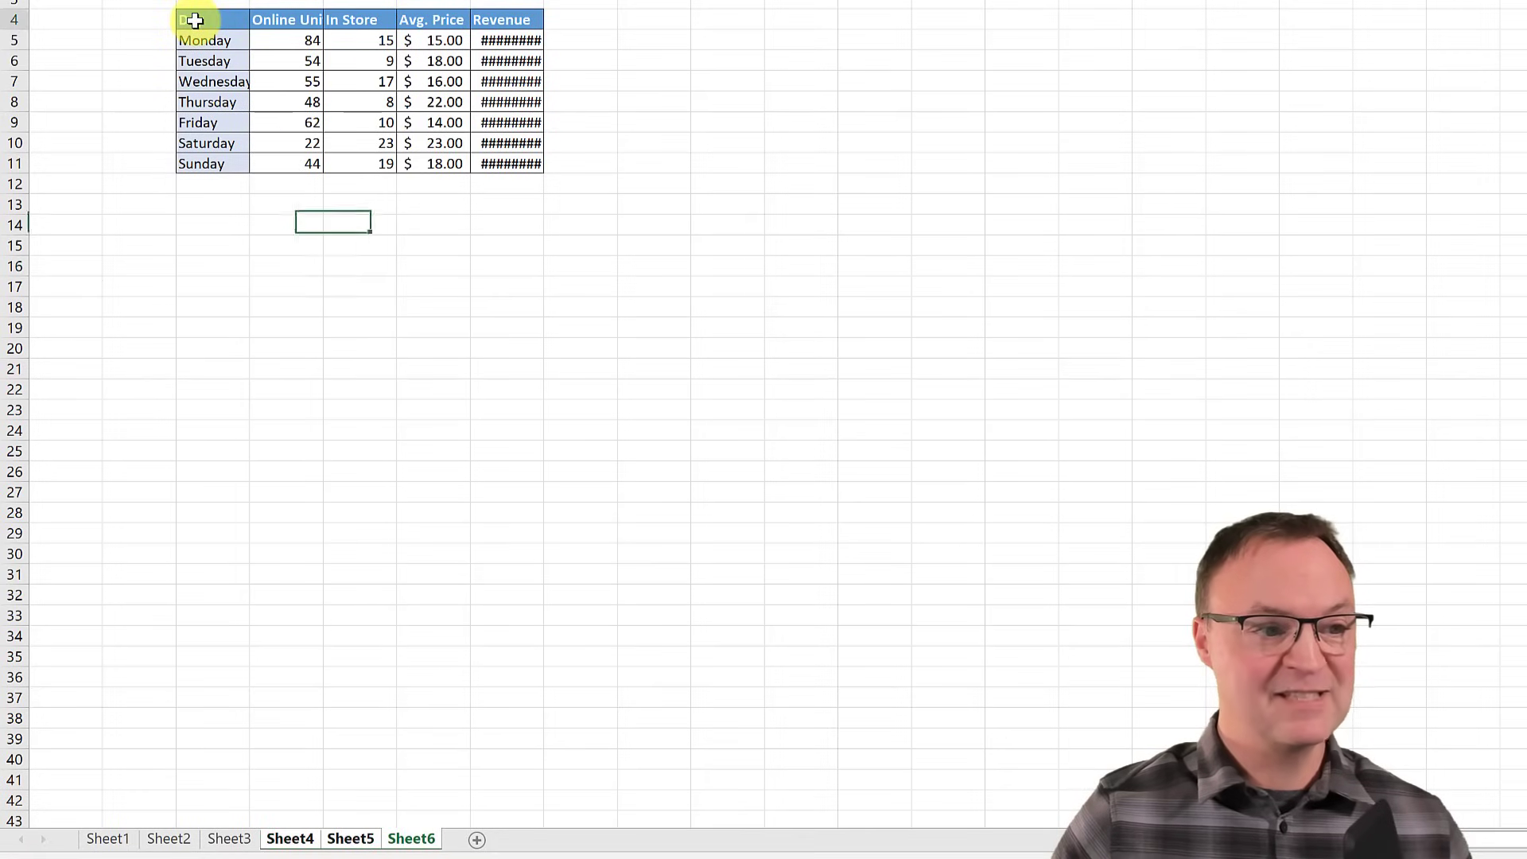
left_click(242, 241)
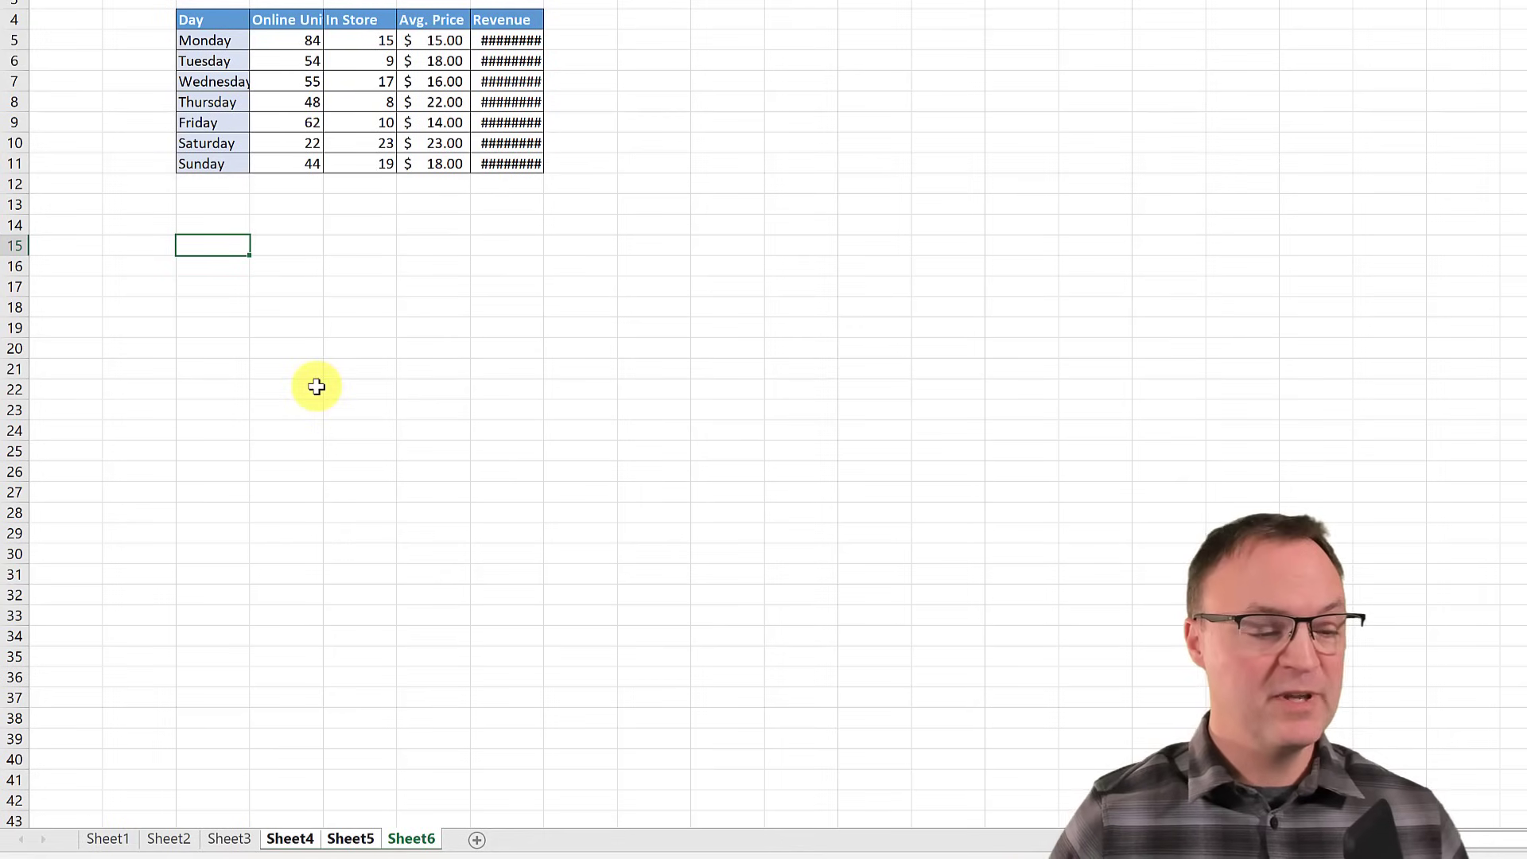
left_click(169, 841)
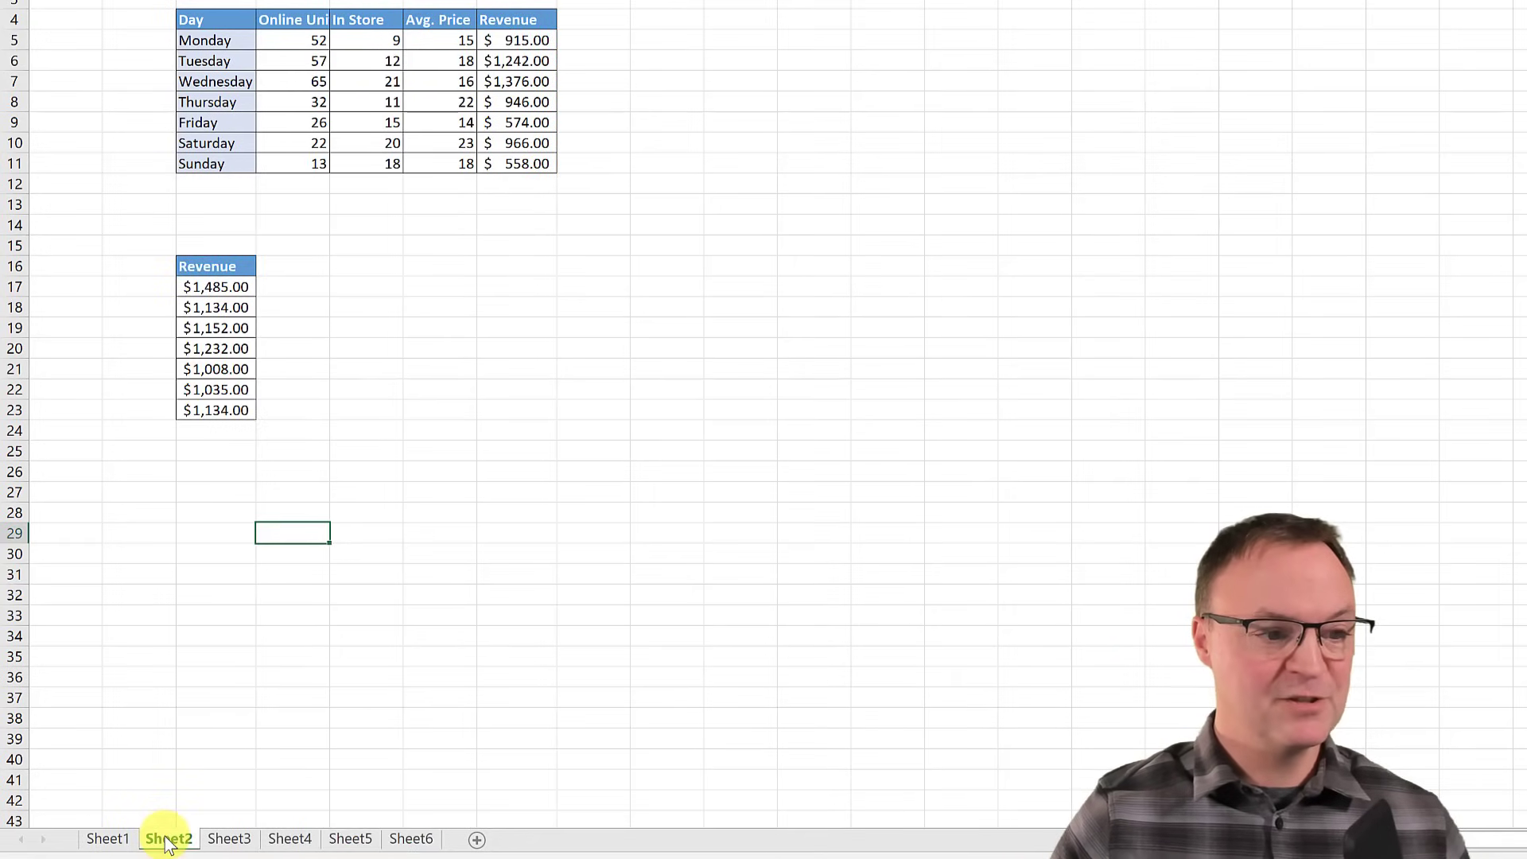
left_click(217, 841)
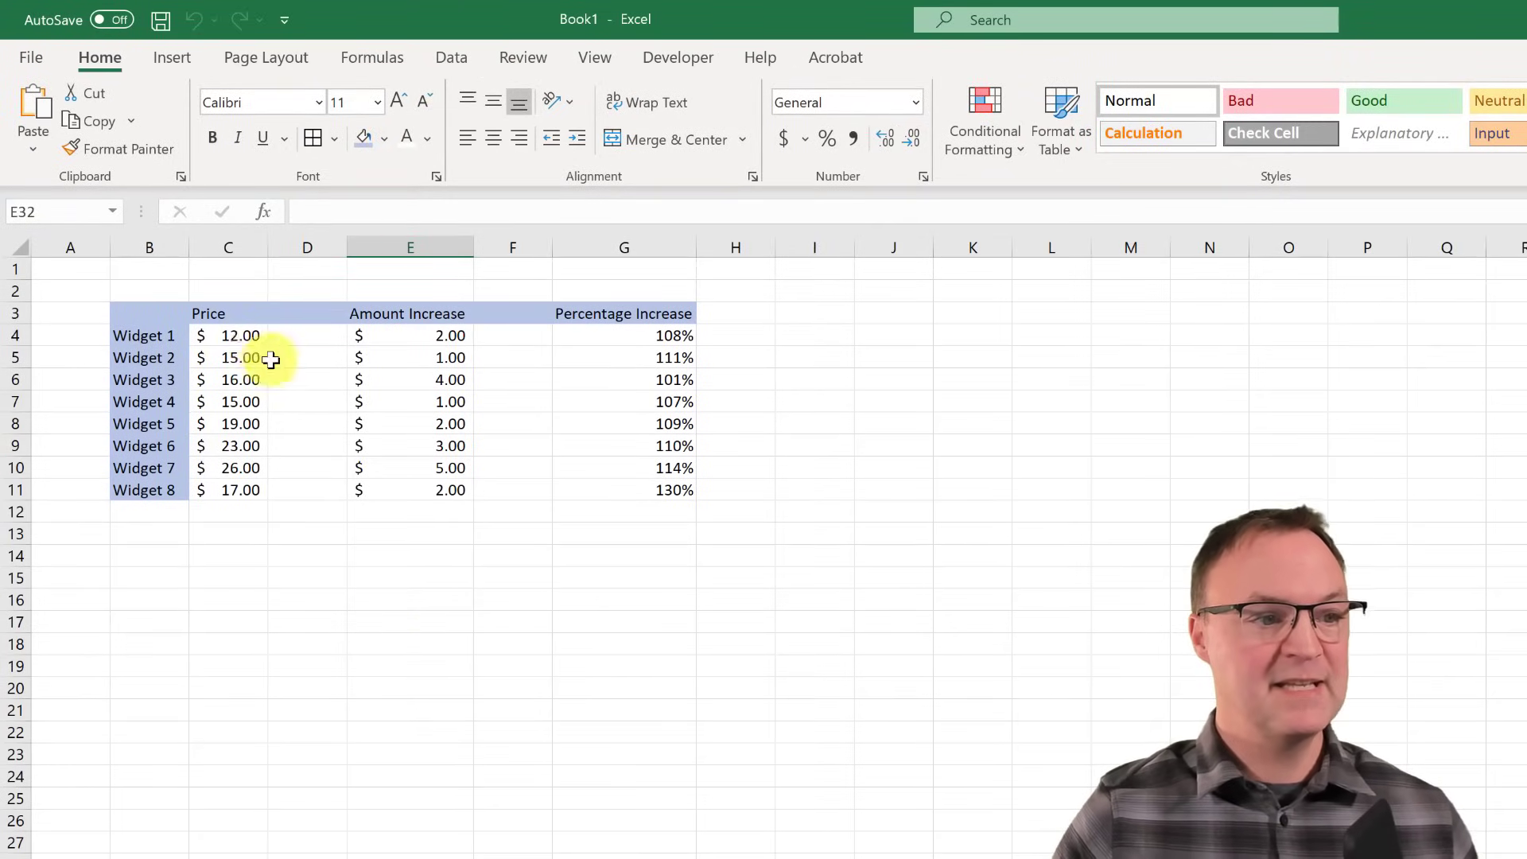
- Copy the Price values in C4:C11
left_click_drag(242, 335, 240, 490)
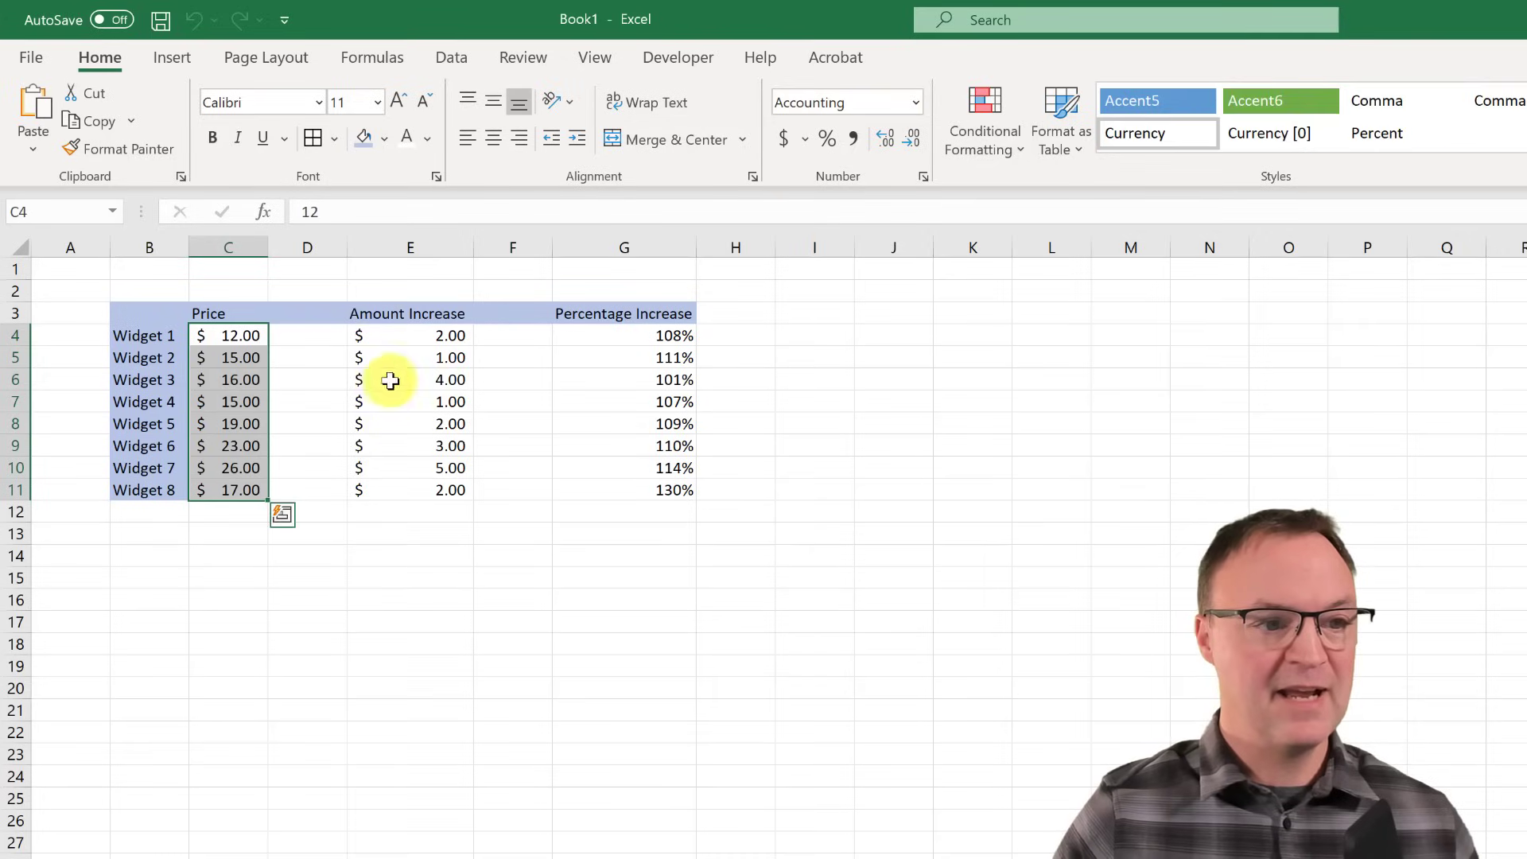
left_click_drag(446, 334, 448, 485)
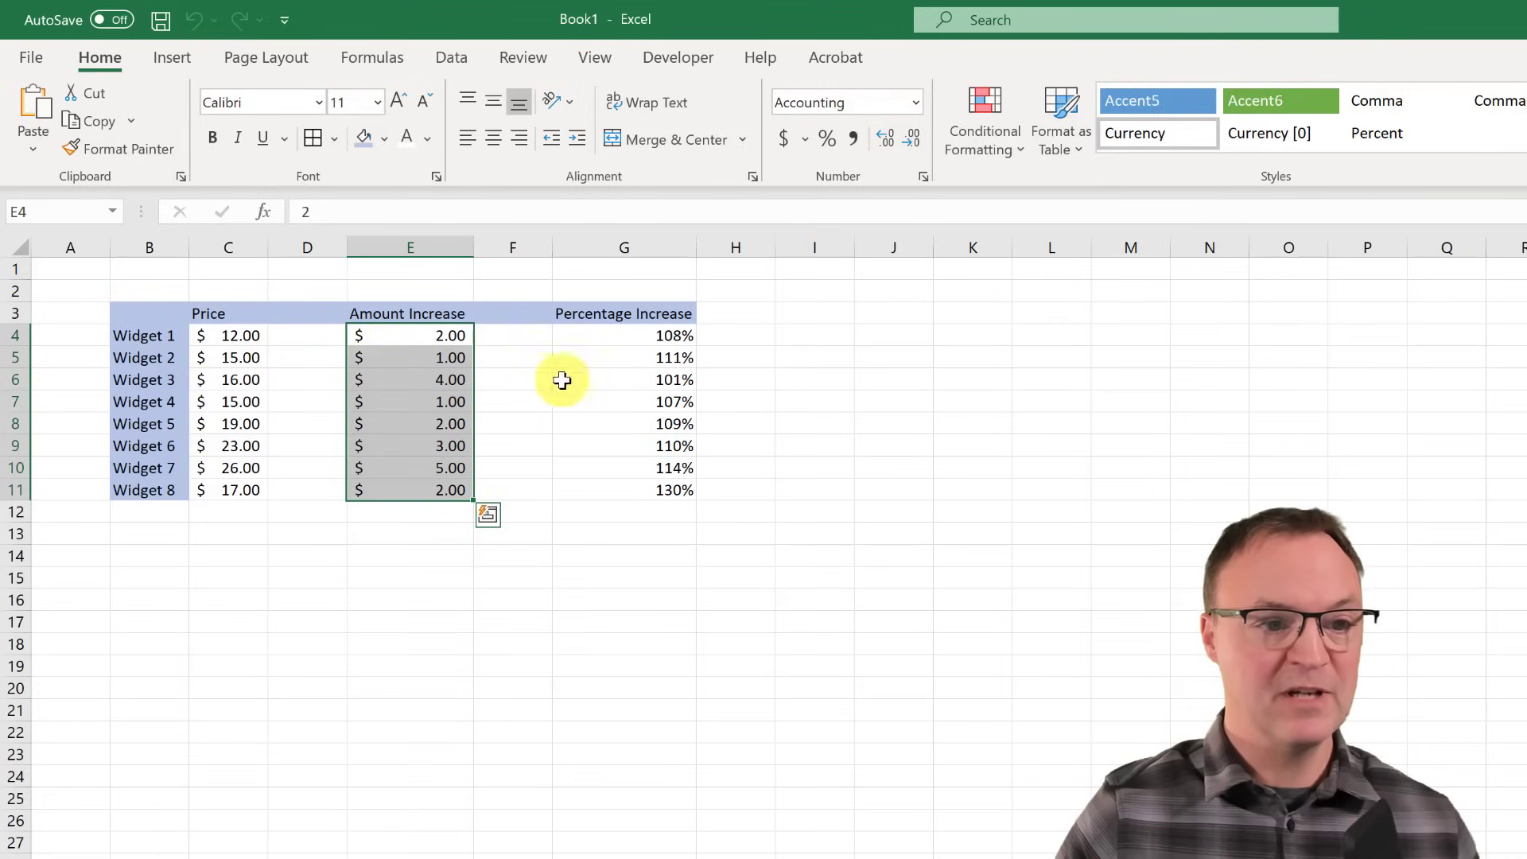
left_click(635, 343)
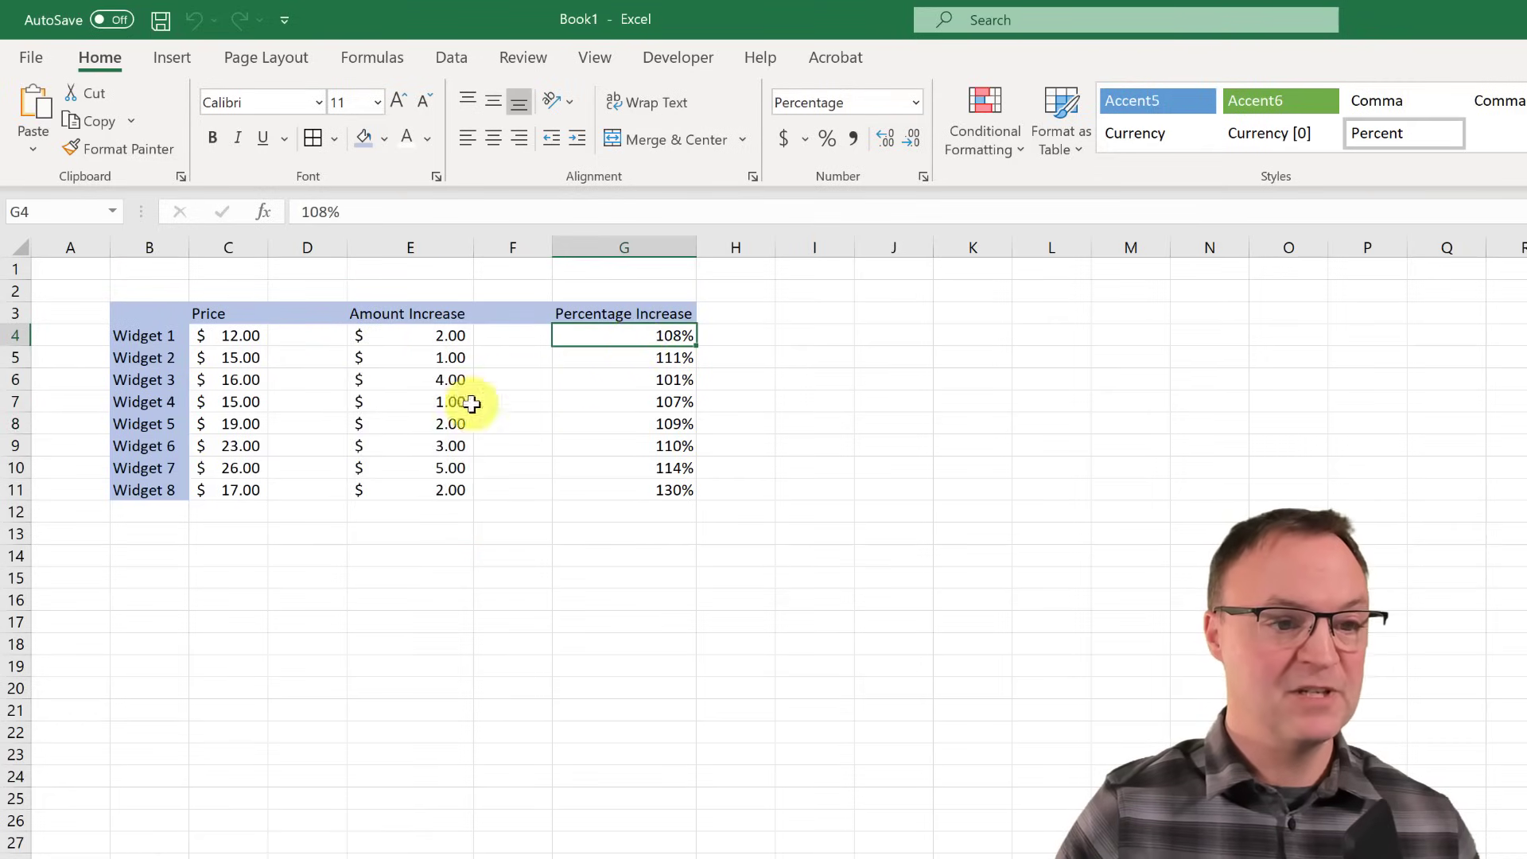
left_click_drag(223, 335, 239, 486)
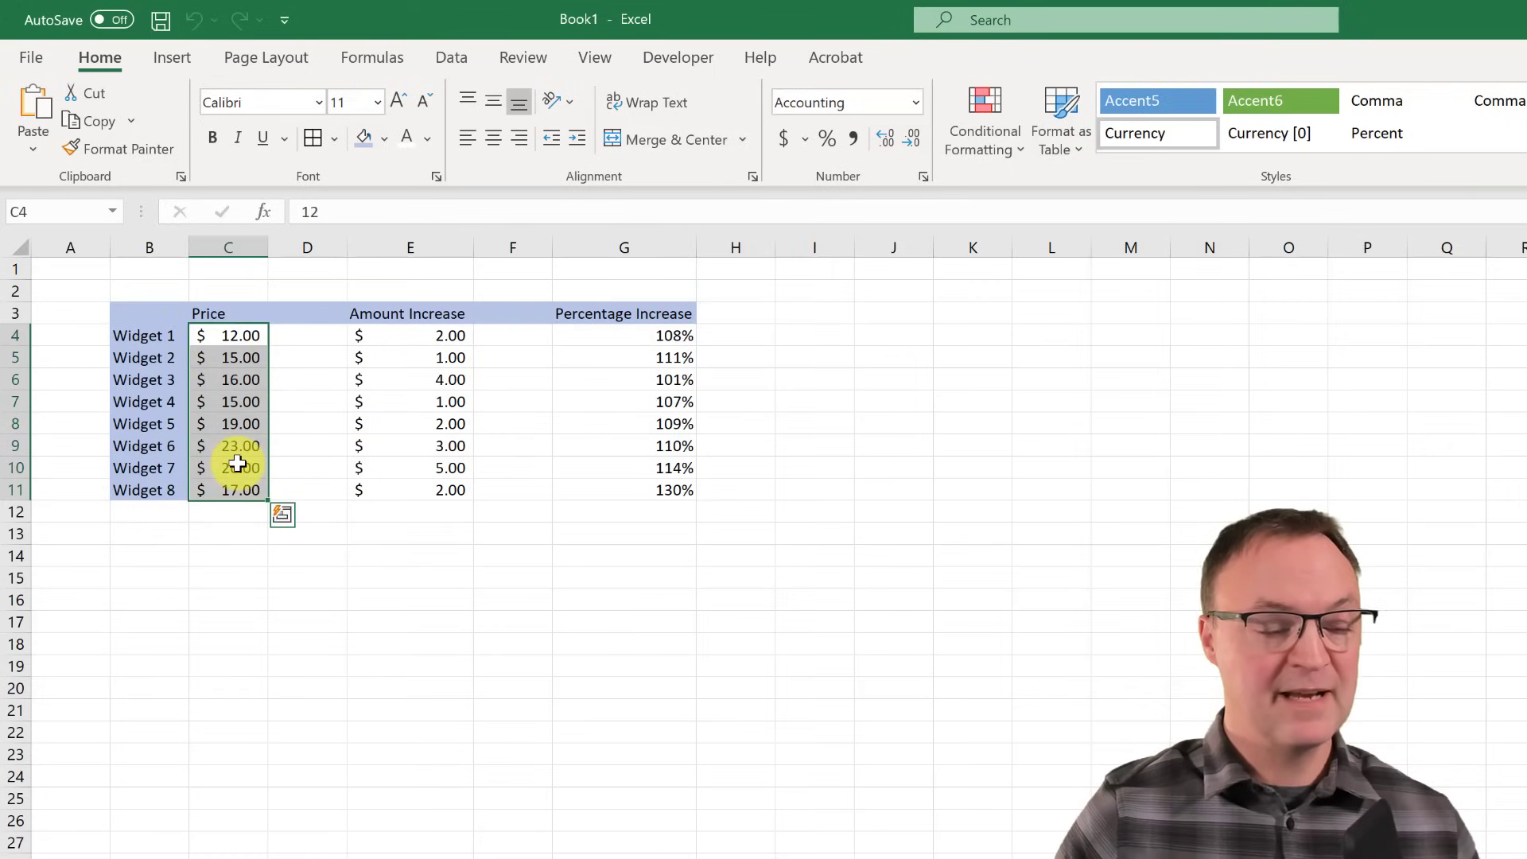
right_click(238, 464)
left_click(274, 516)
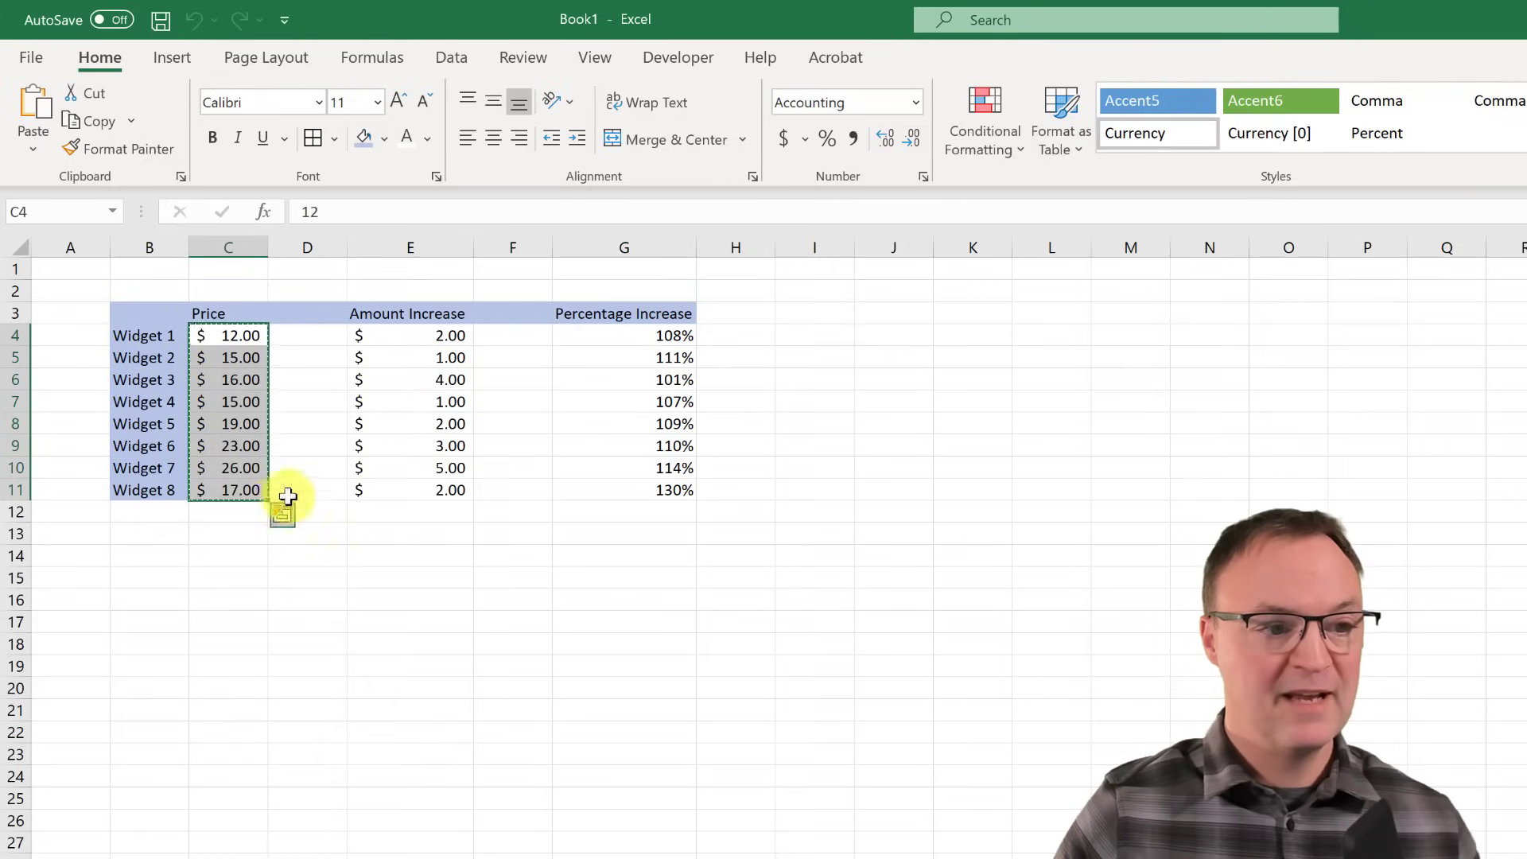
- Paste Special the prices onto E4 with the Add operation, giving $14.00 through $19.00
left_click(449, 335)
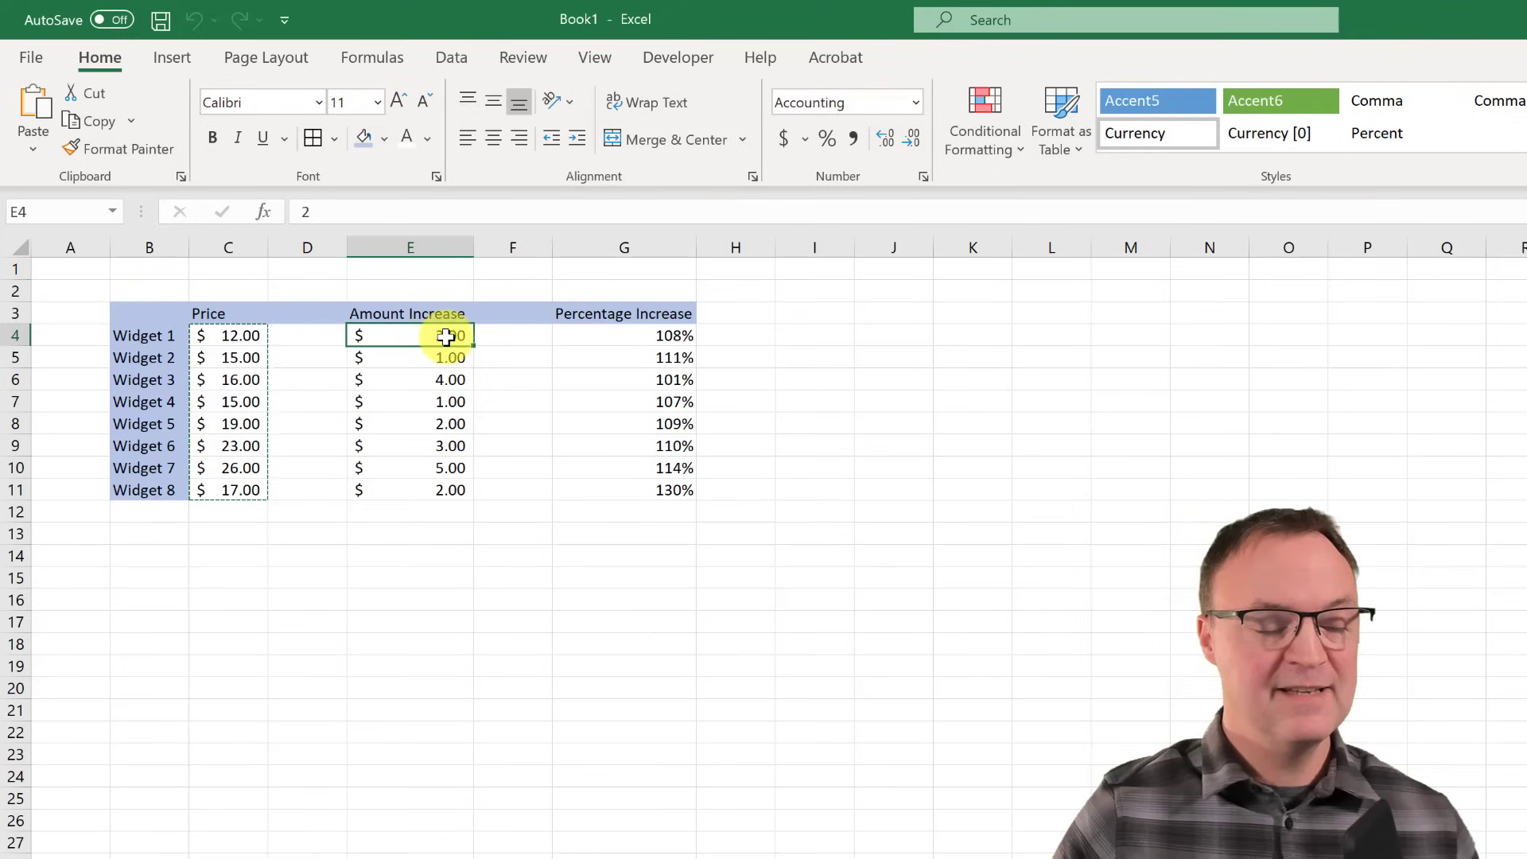
right_click(448, 339)
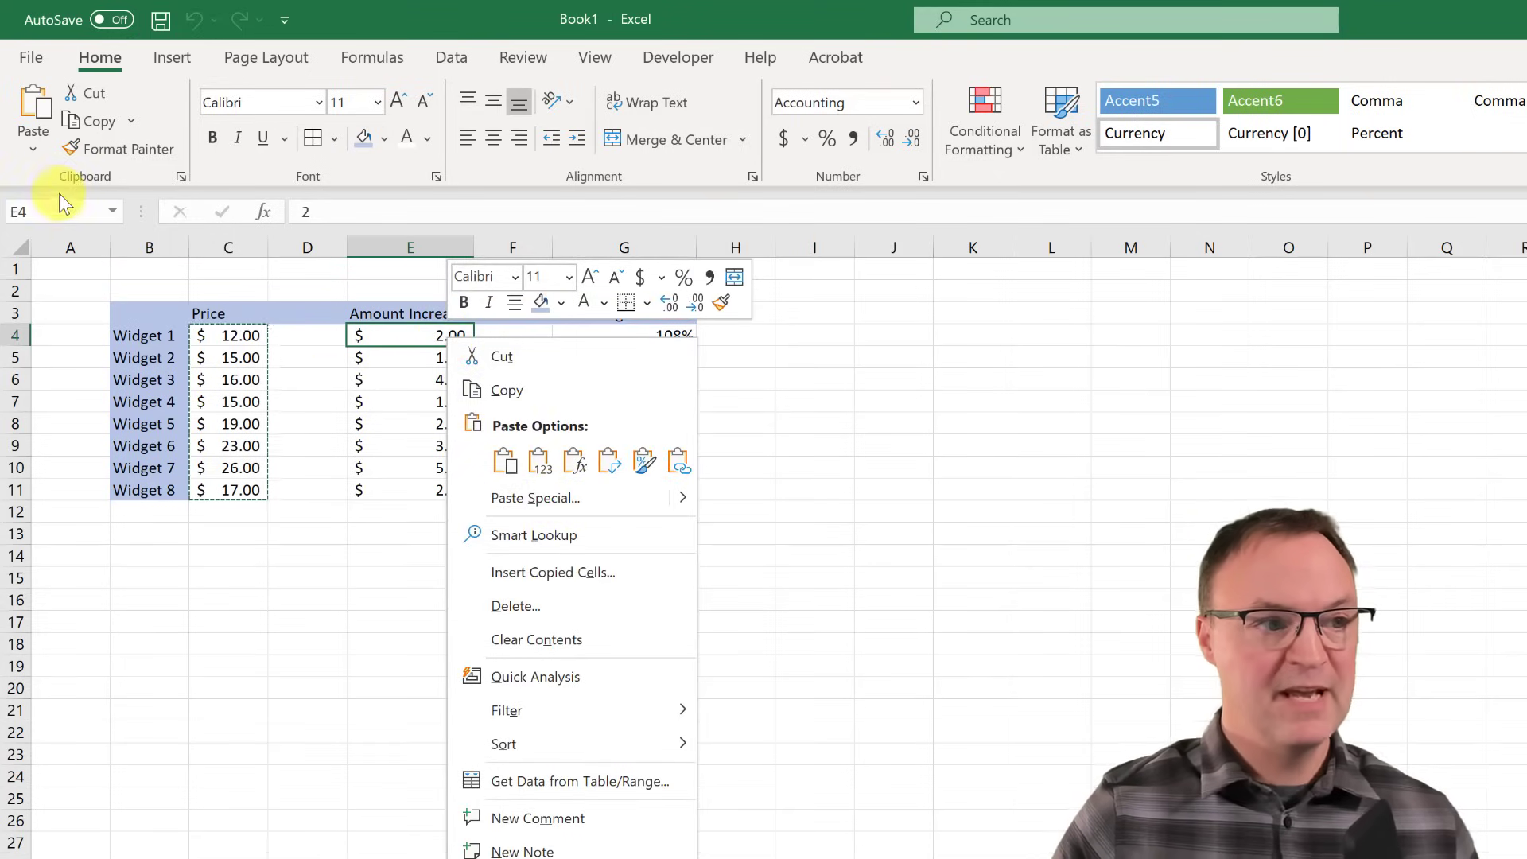
left_click(35, 150)
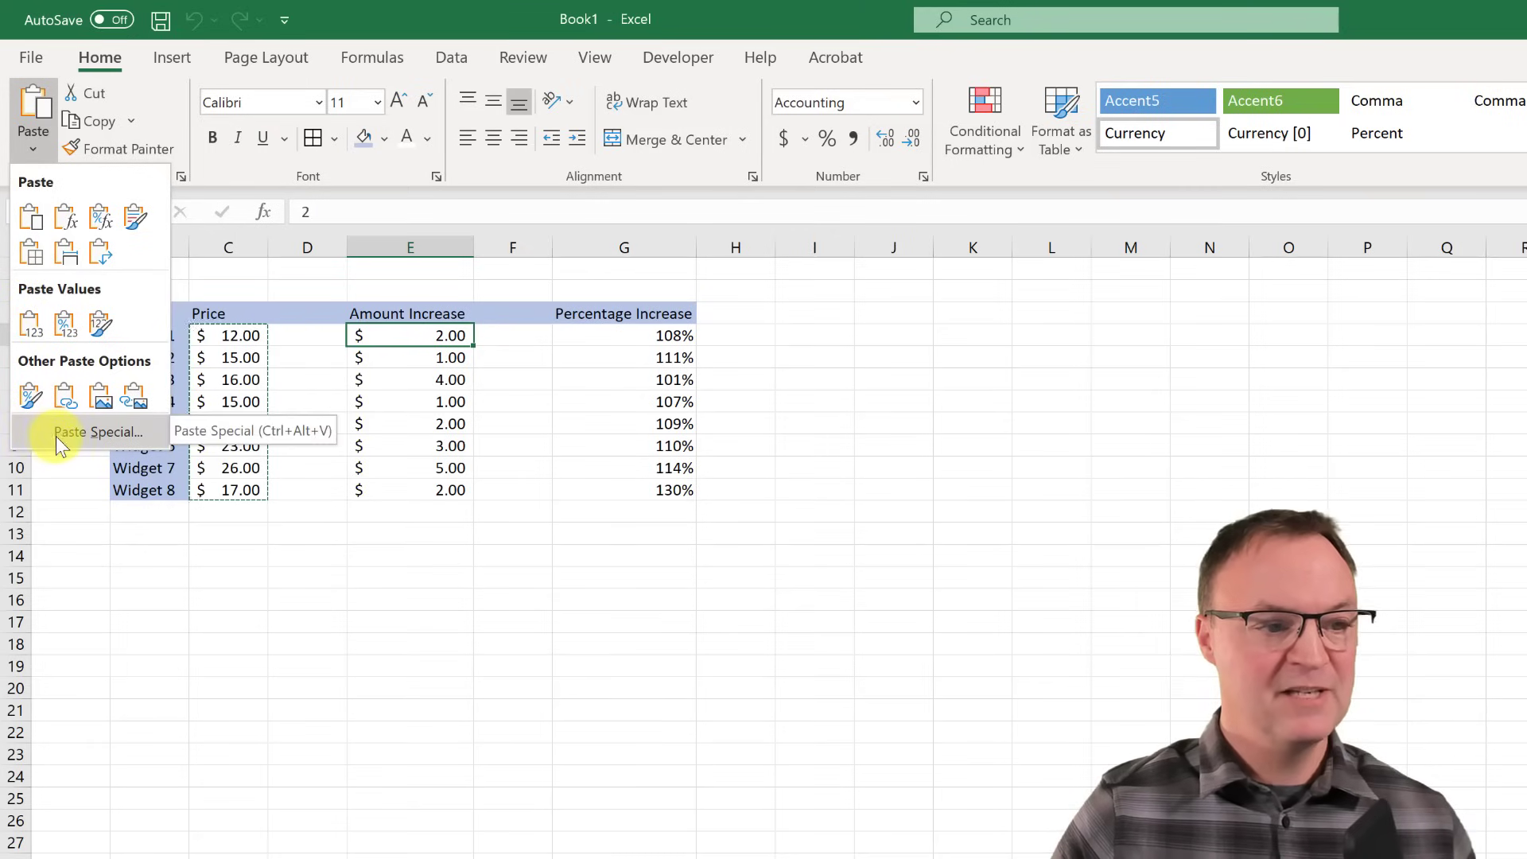
left_click(80, 434)
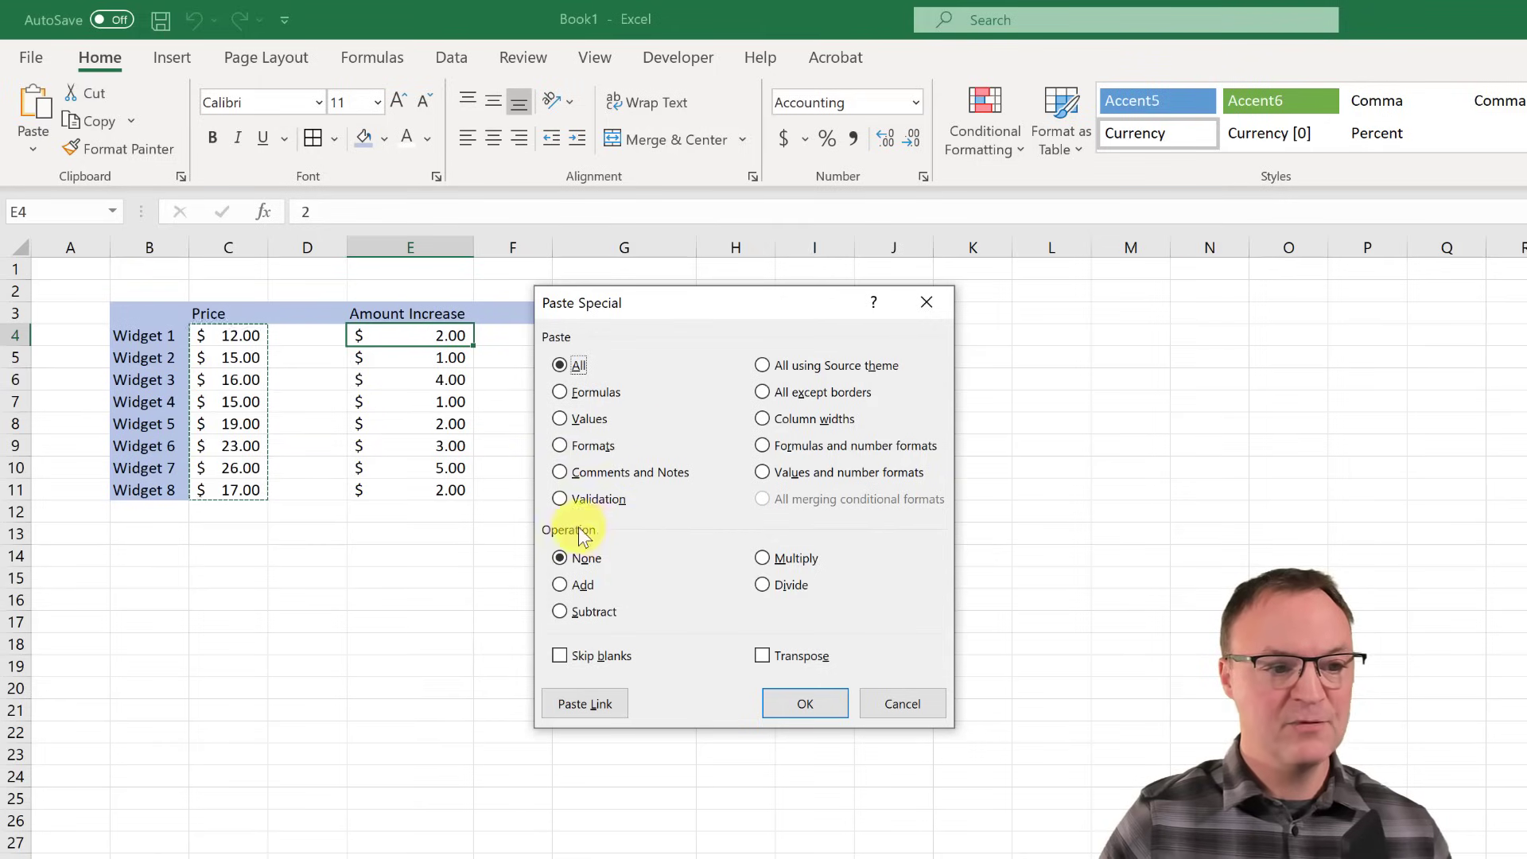
left_click(561, 586)
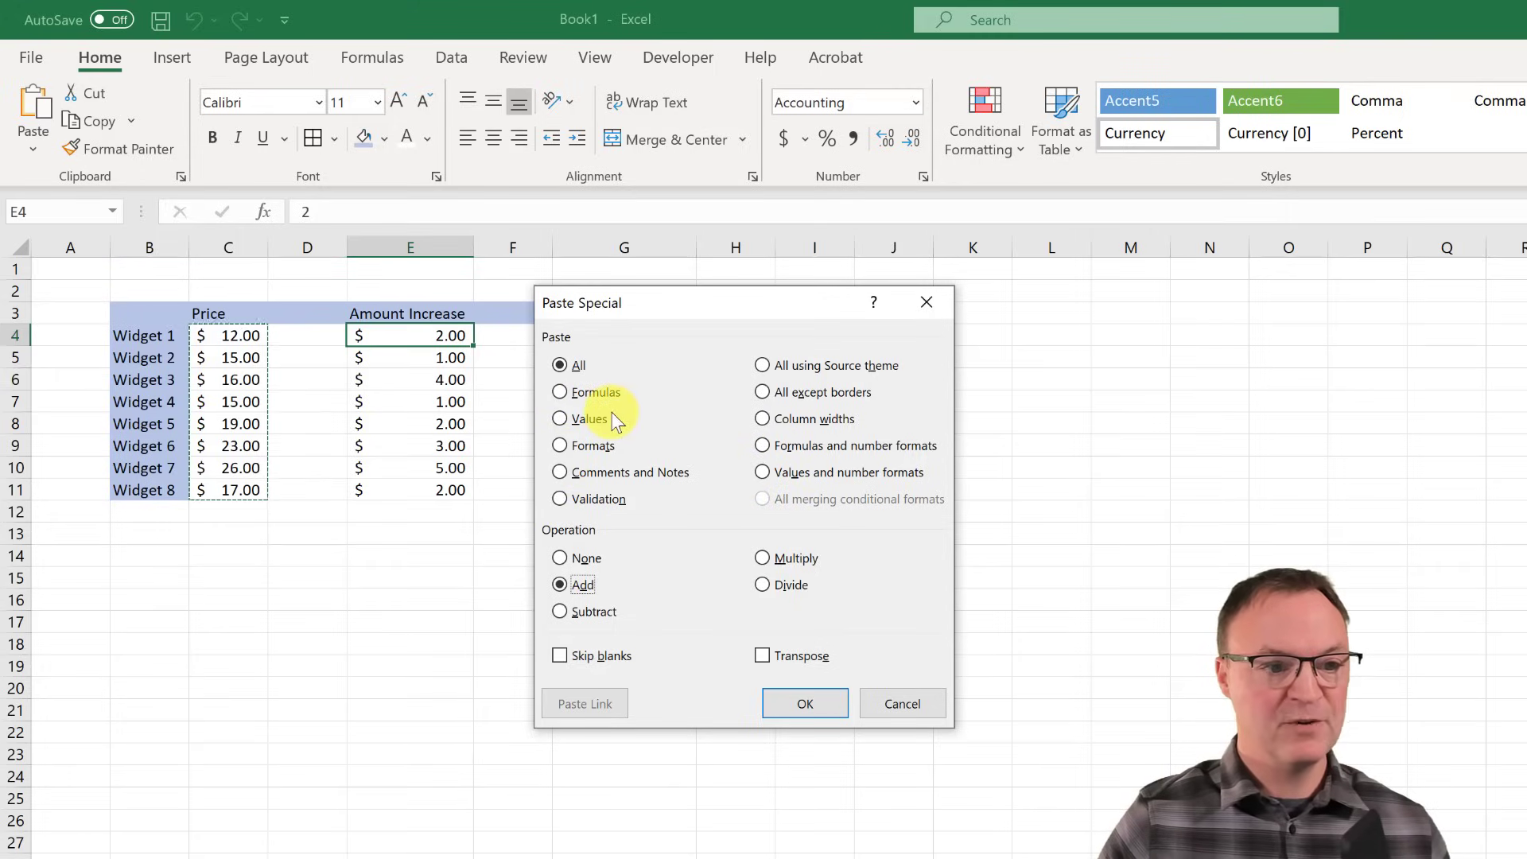
left_click(819, 711)
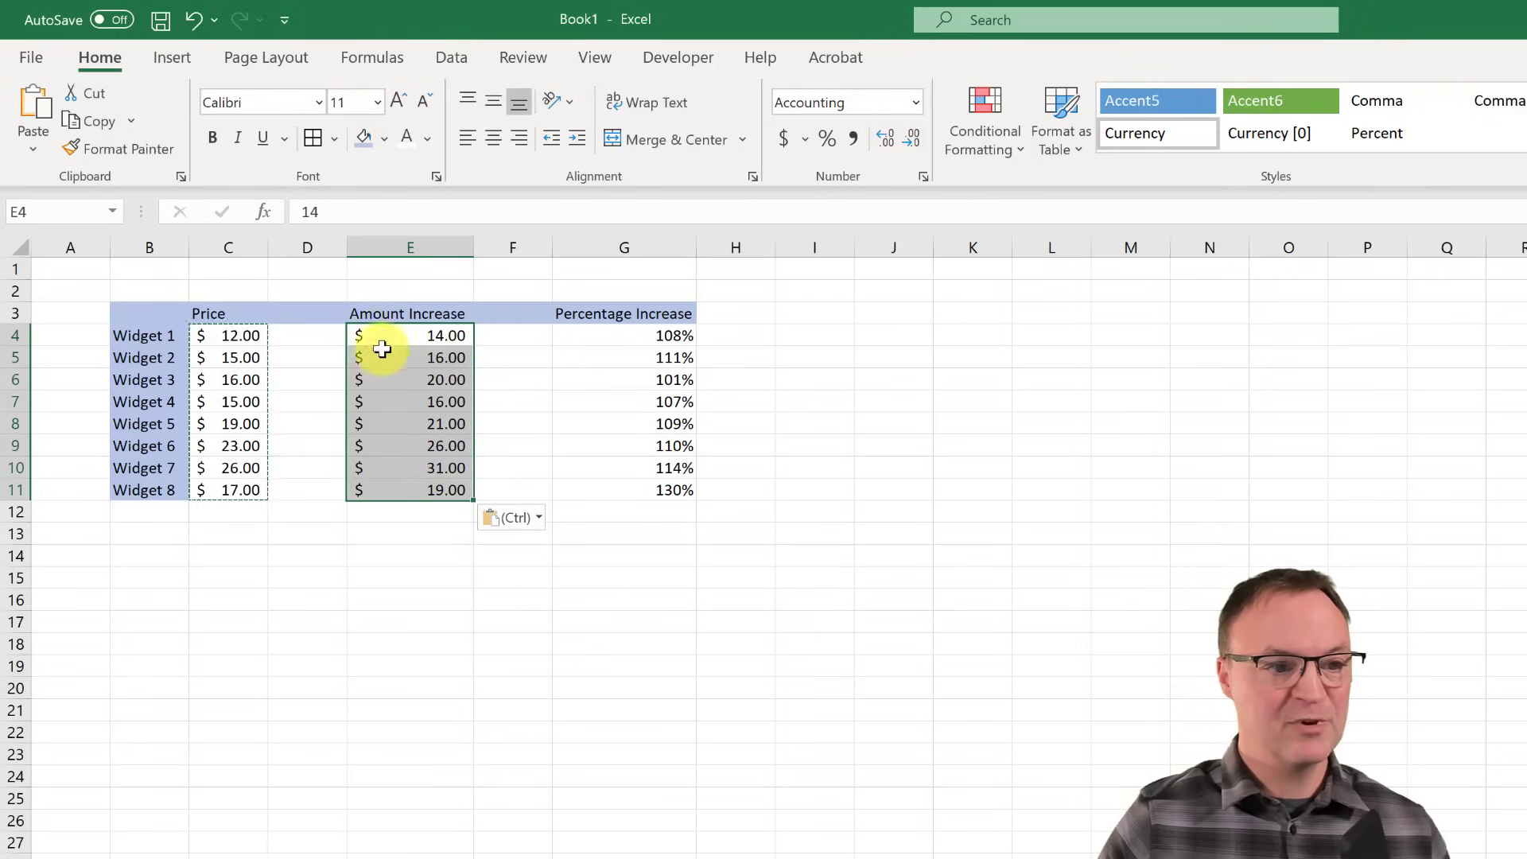
left_click(600, 663)
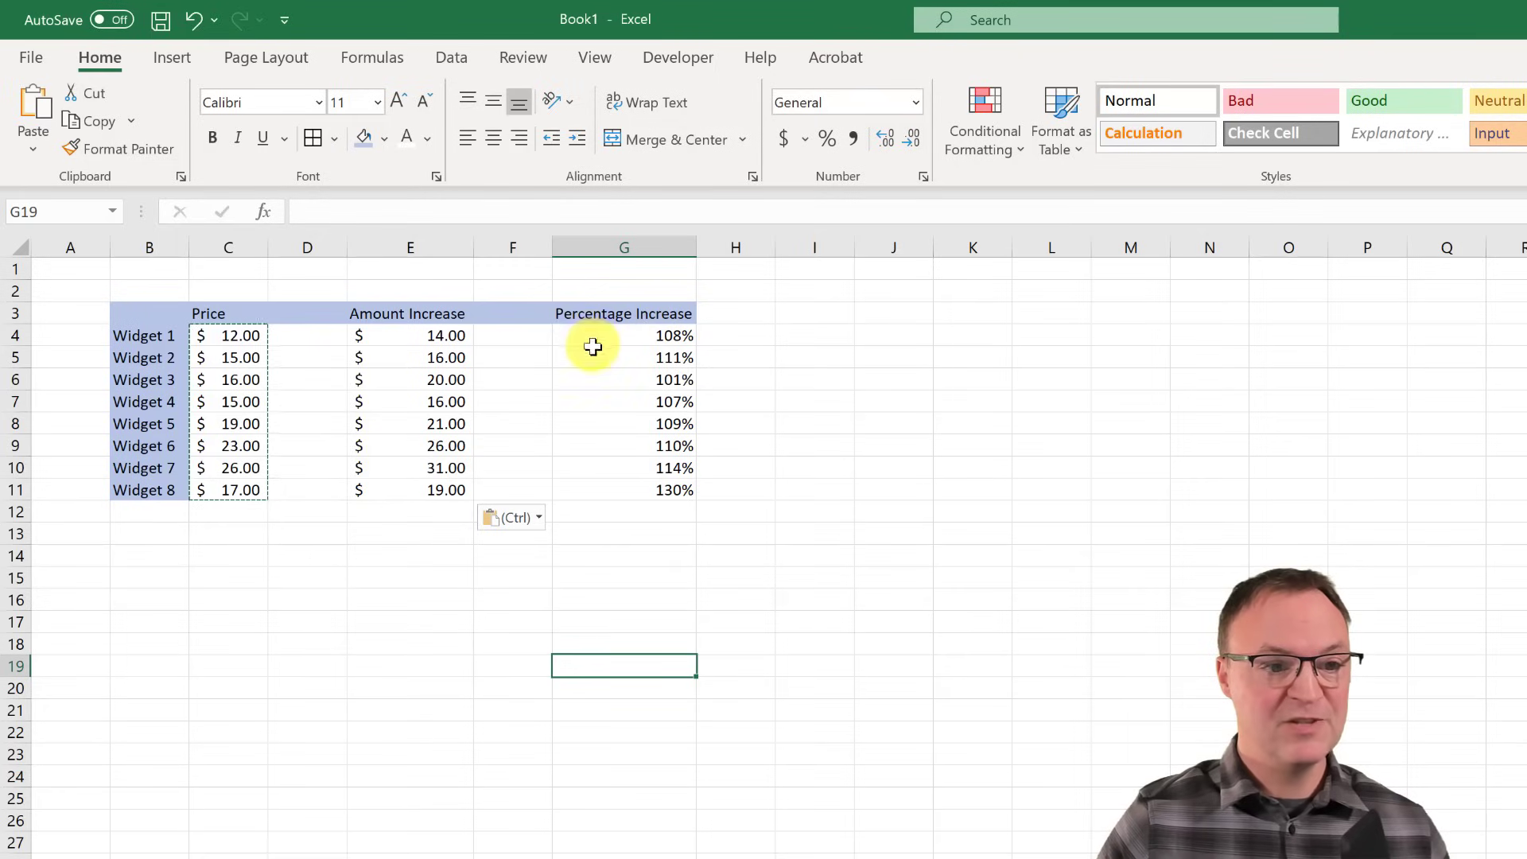
- Paste Special the copied prices onto G4 using the Multiply operation
right_click(596, 334)
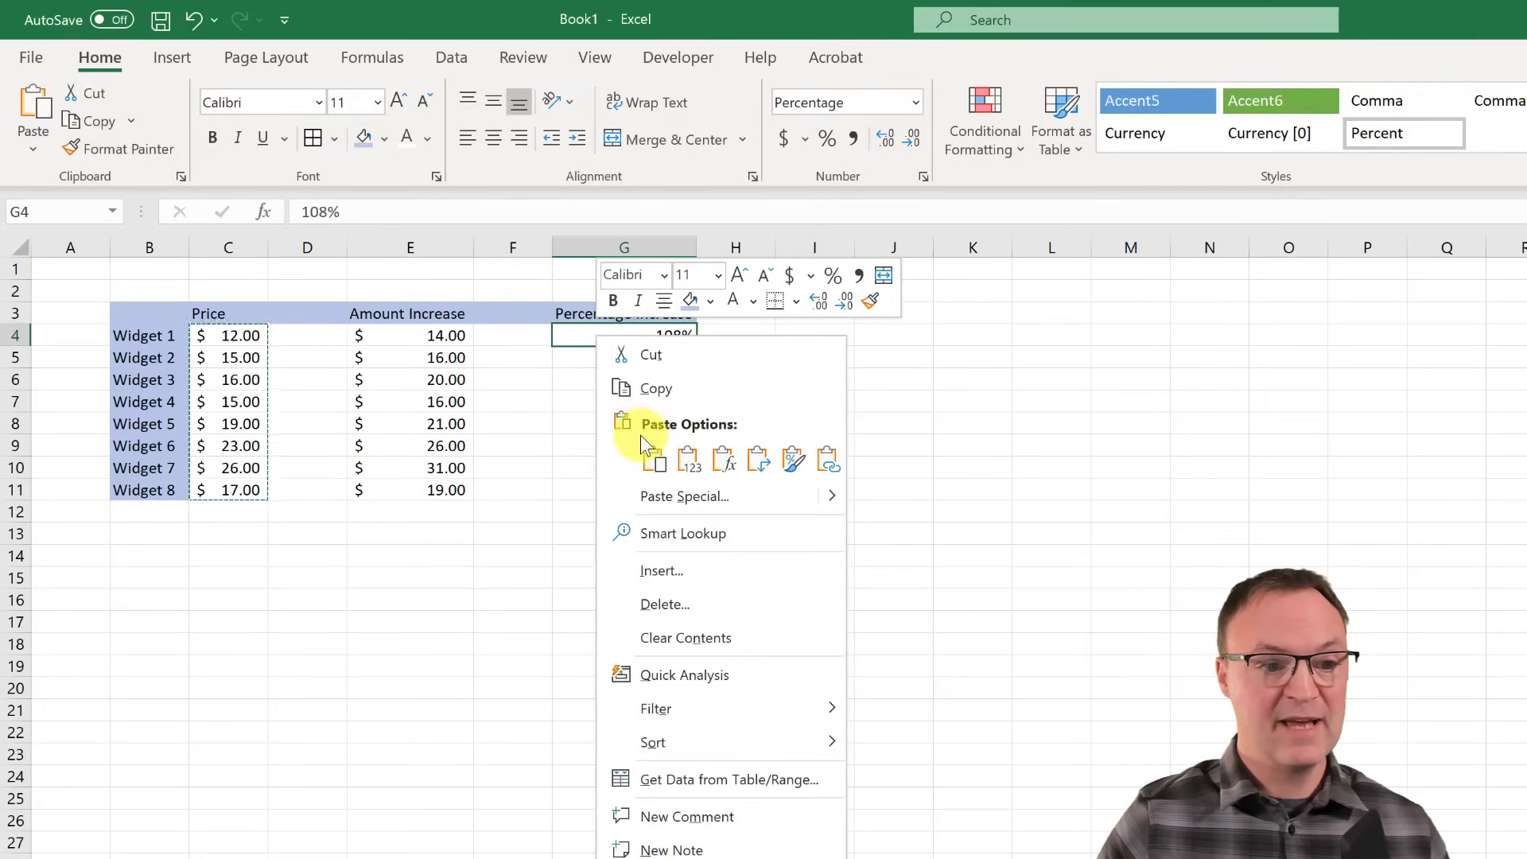
left_click(653, 459)
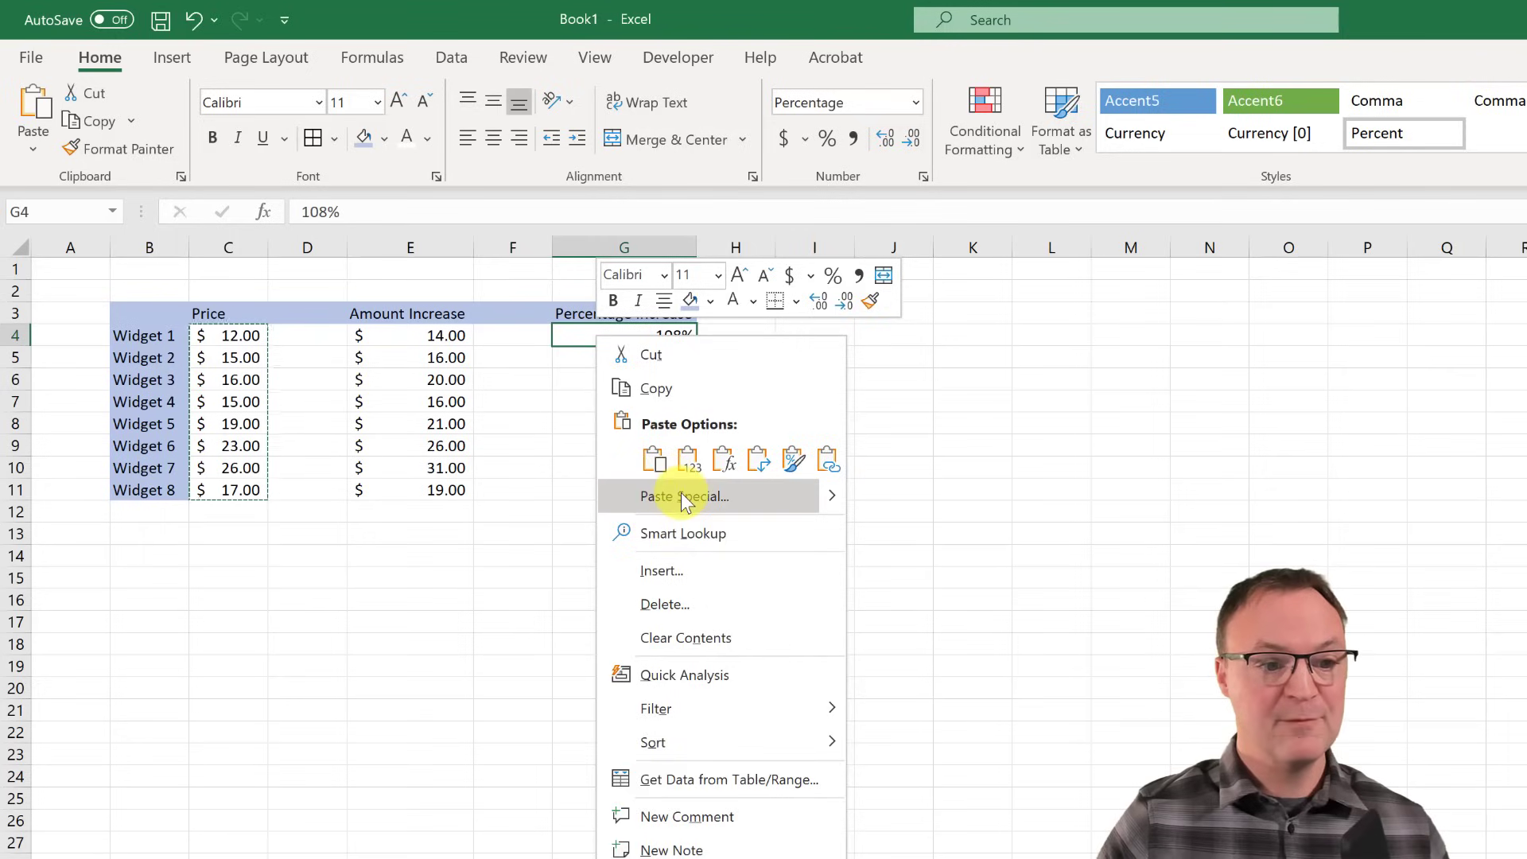
left_click(680, 494)
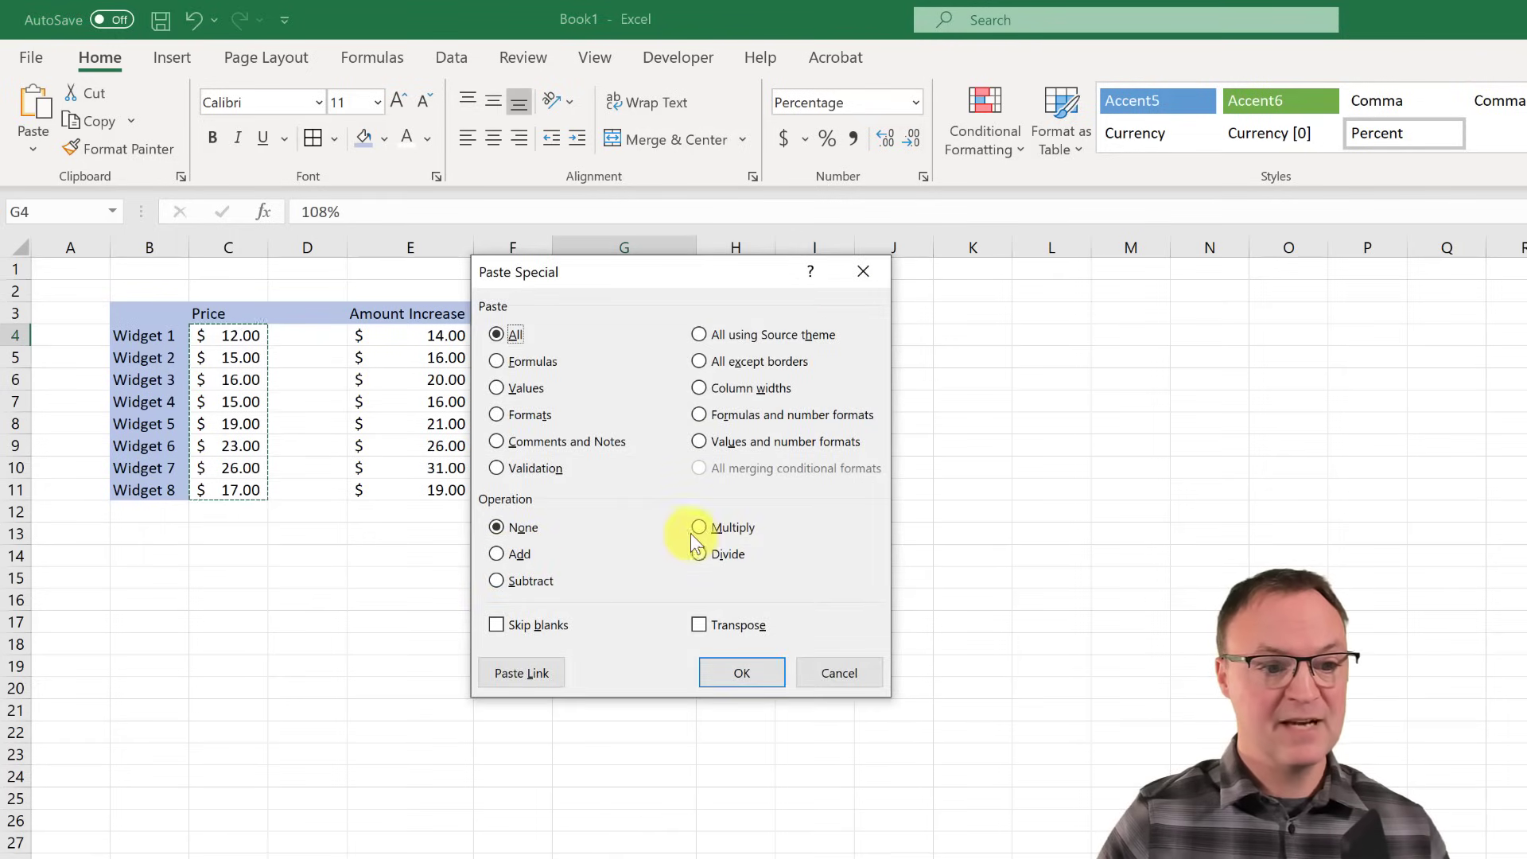
left_click(699, 526)
left_click(748, 674)
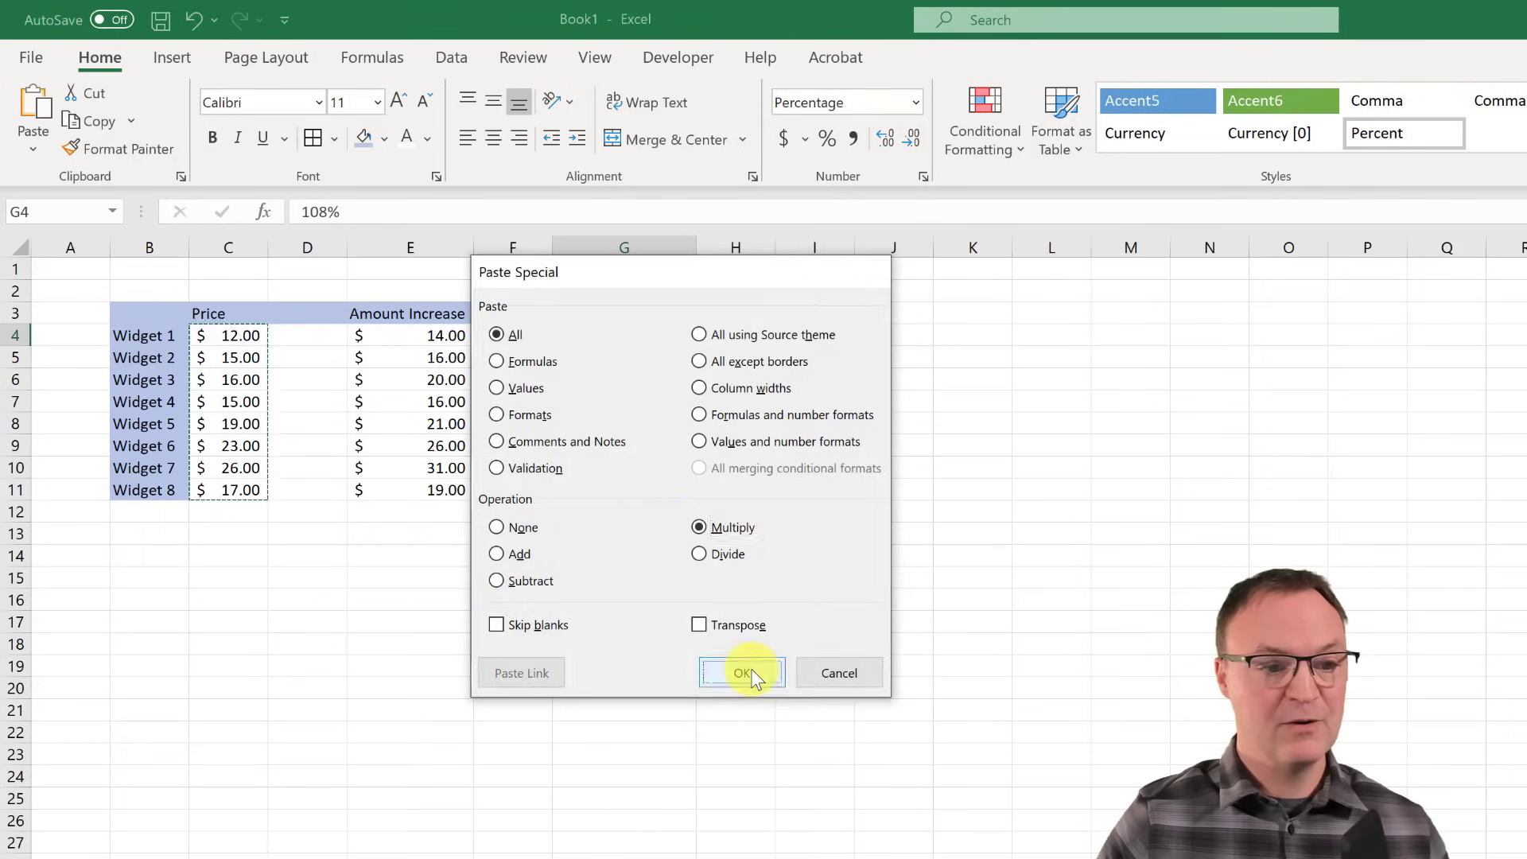
left_click(632, 624)
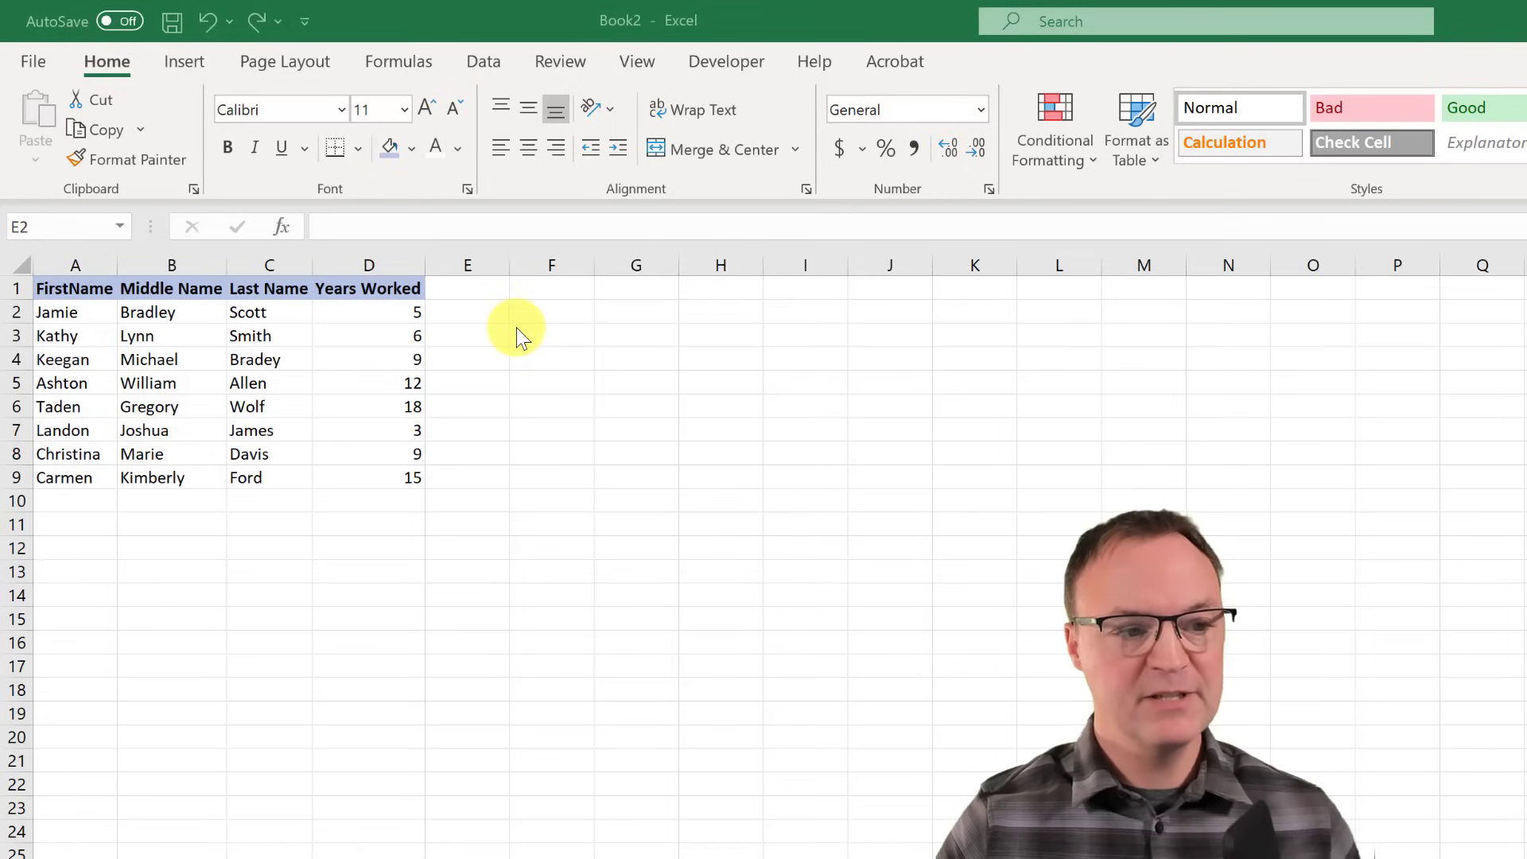
left_click(484, 317)
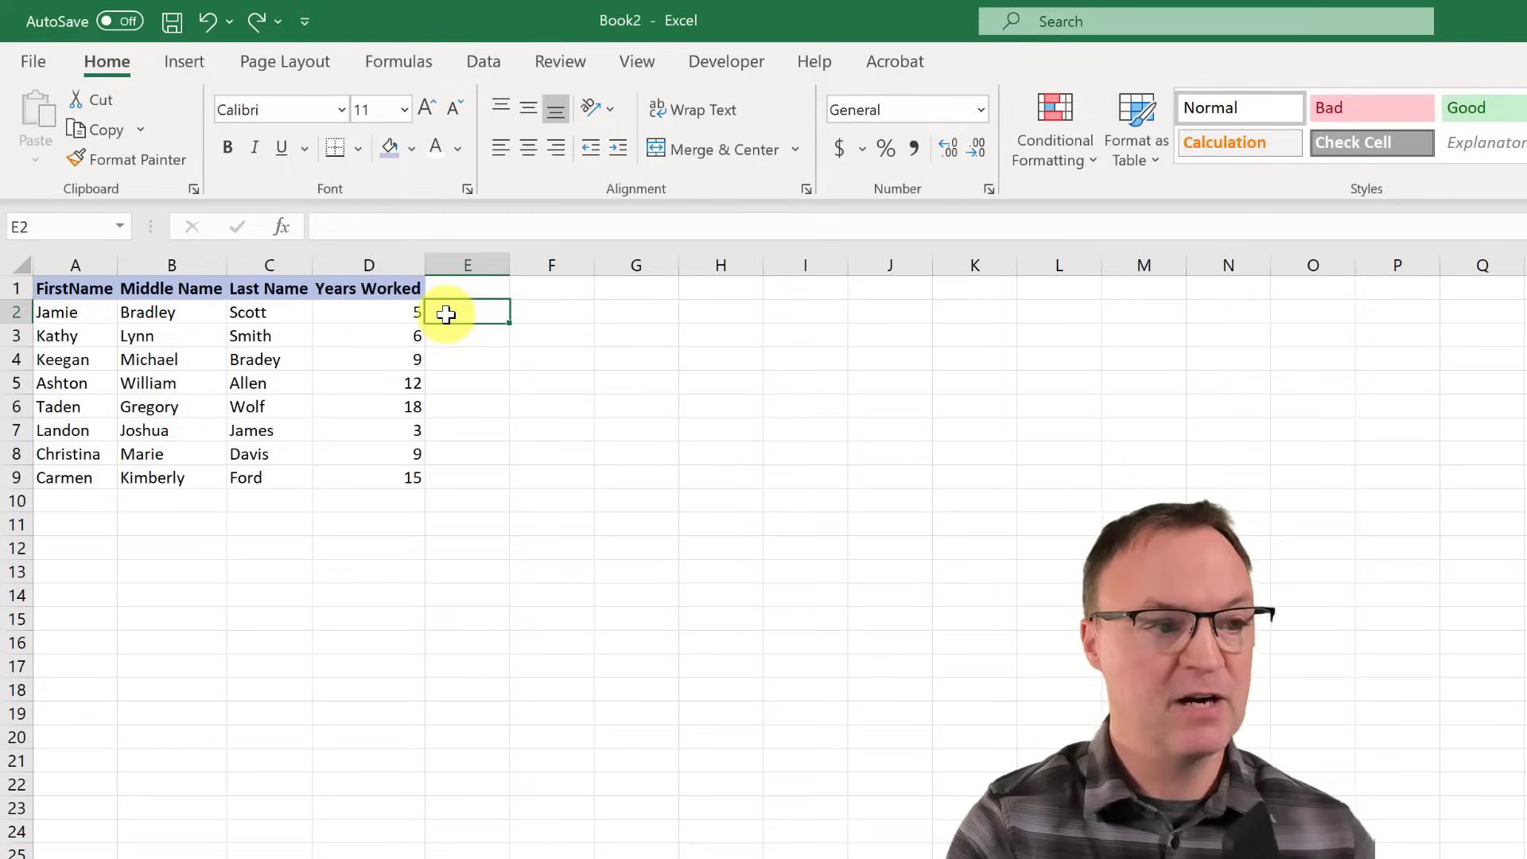
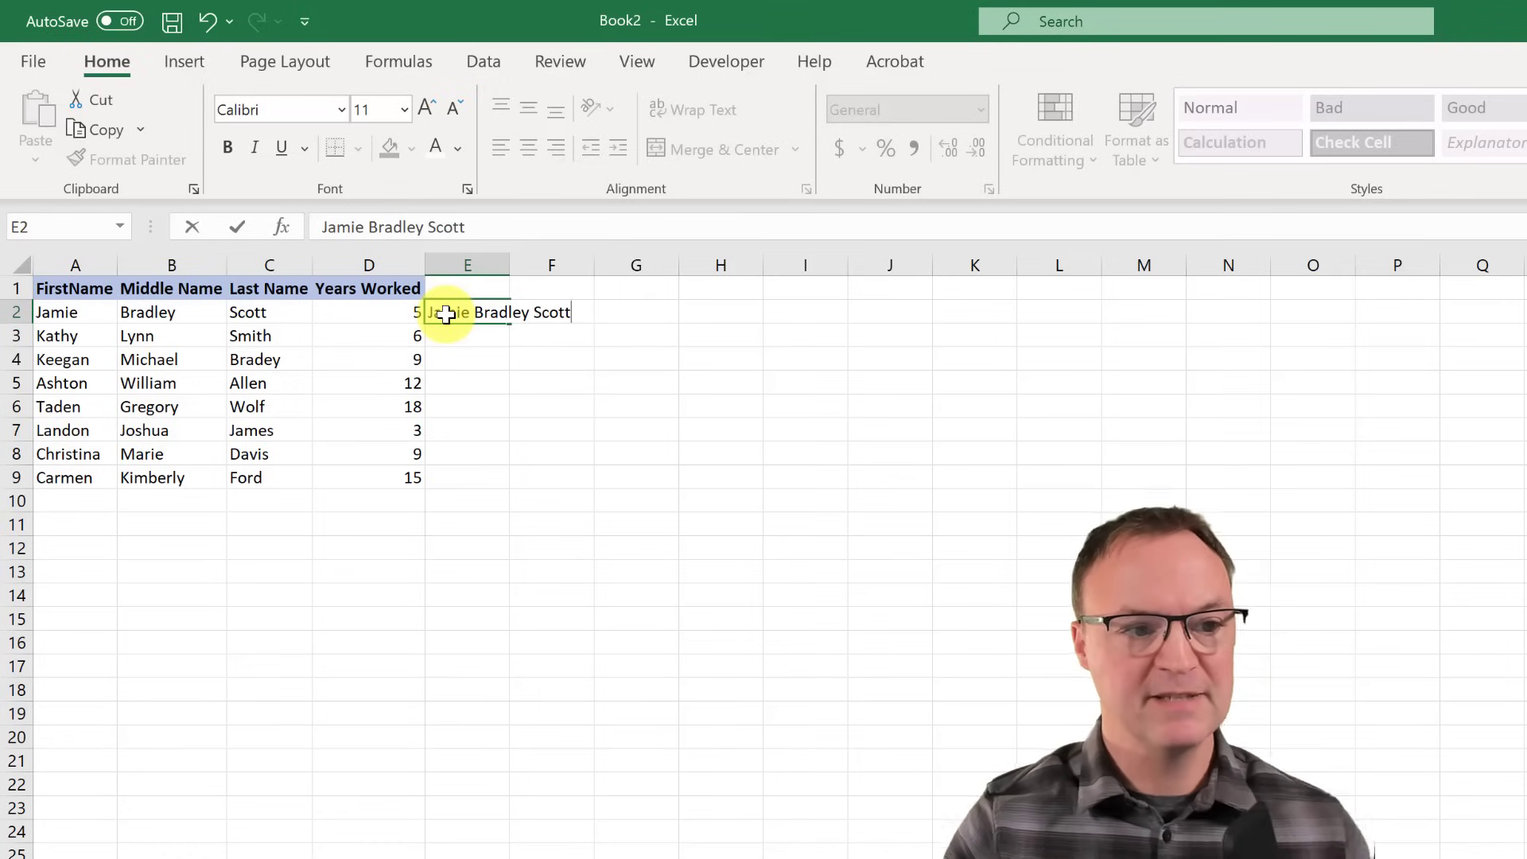
left_click(454, 338)
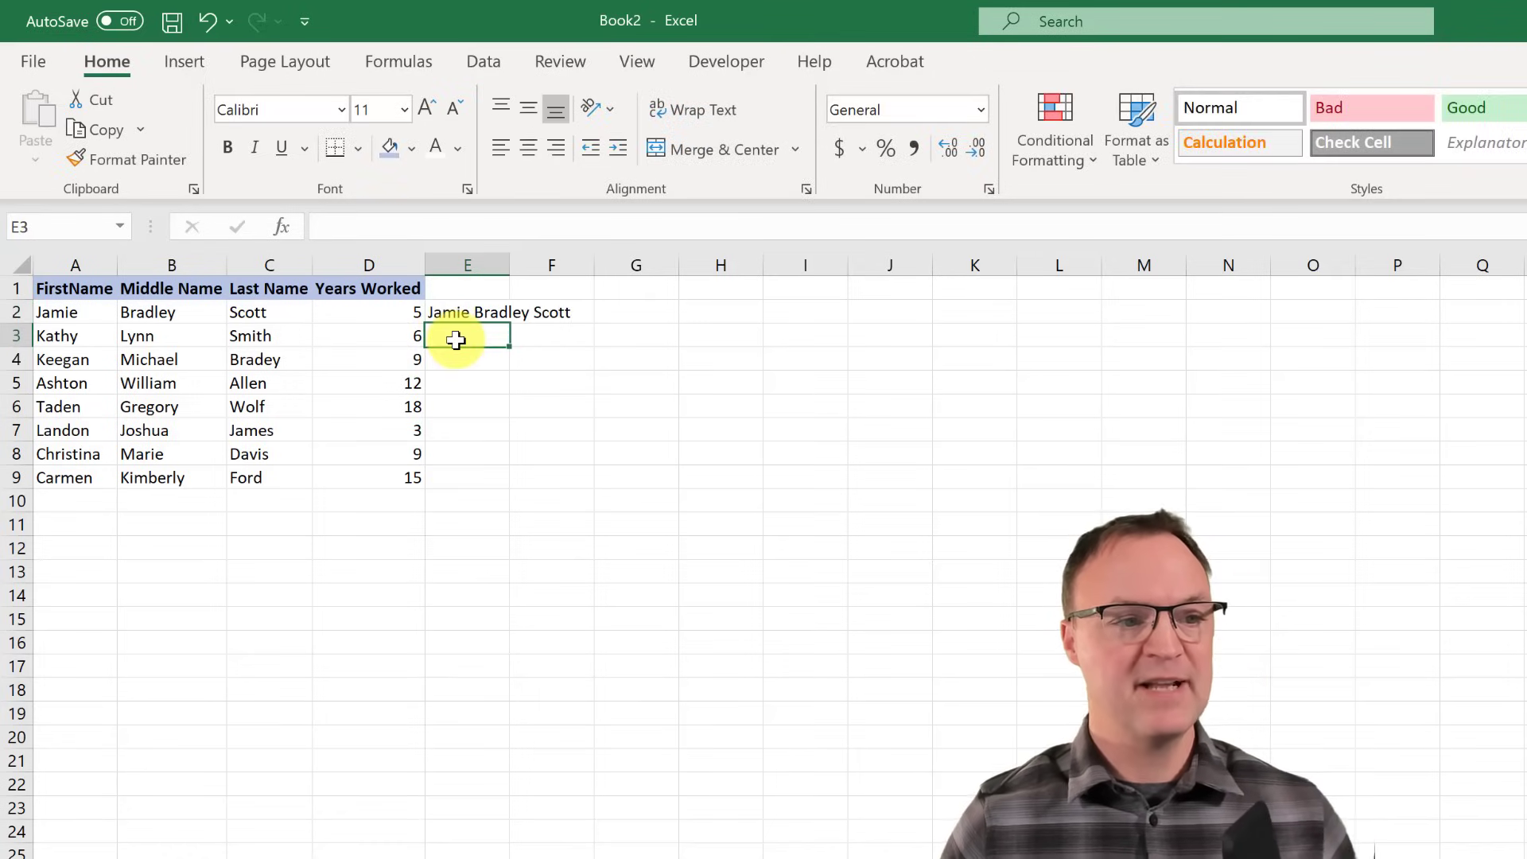
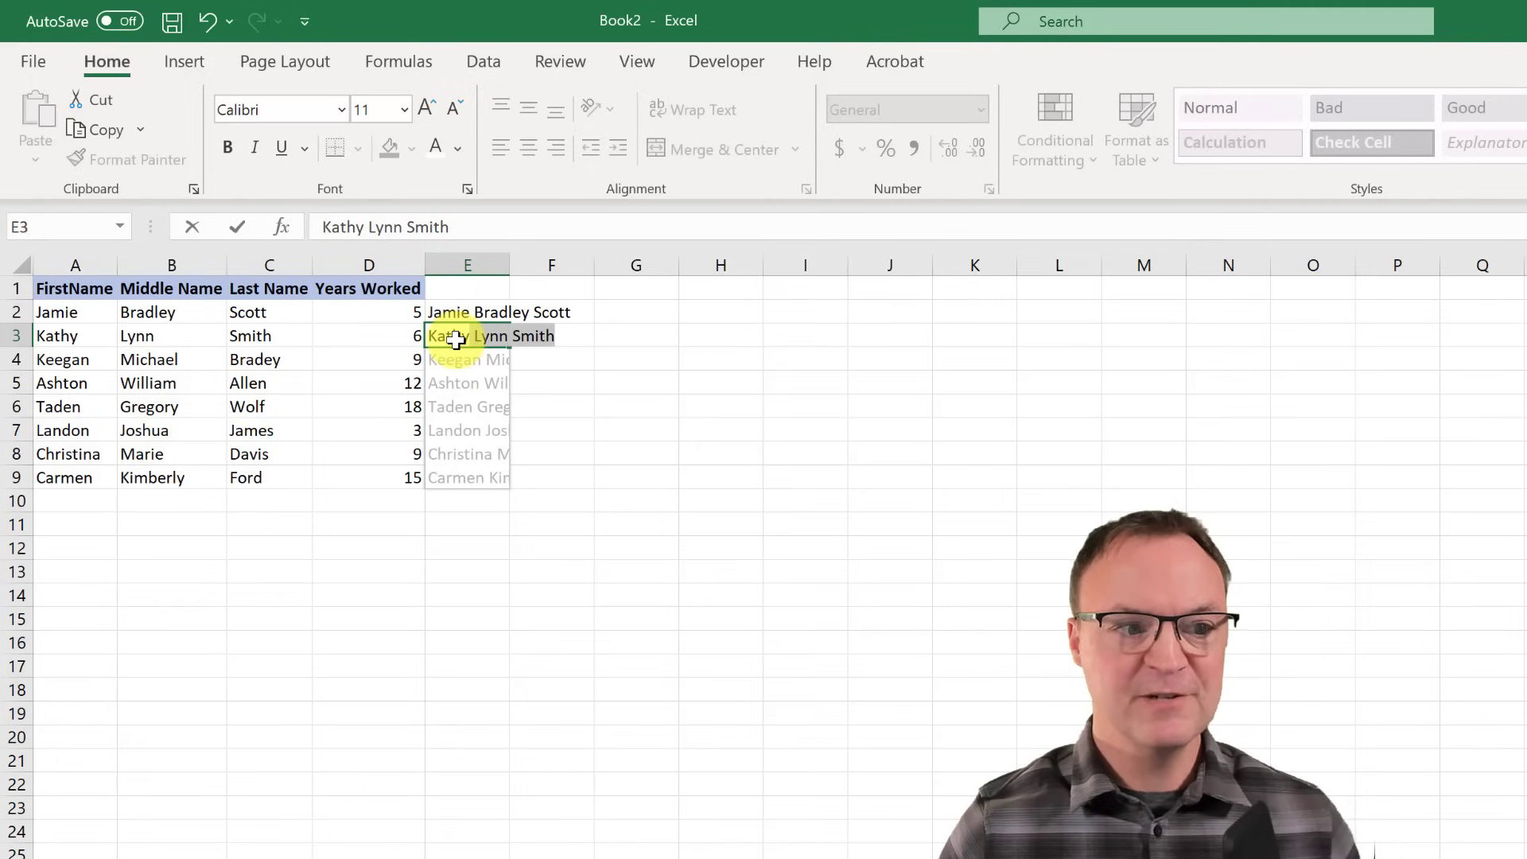
key("Return")
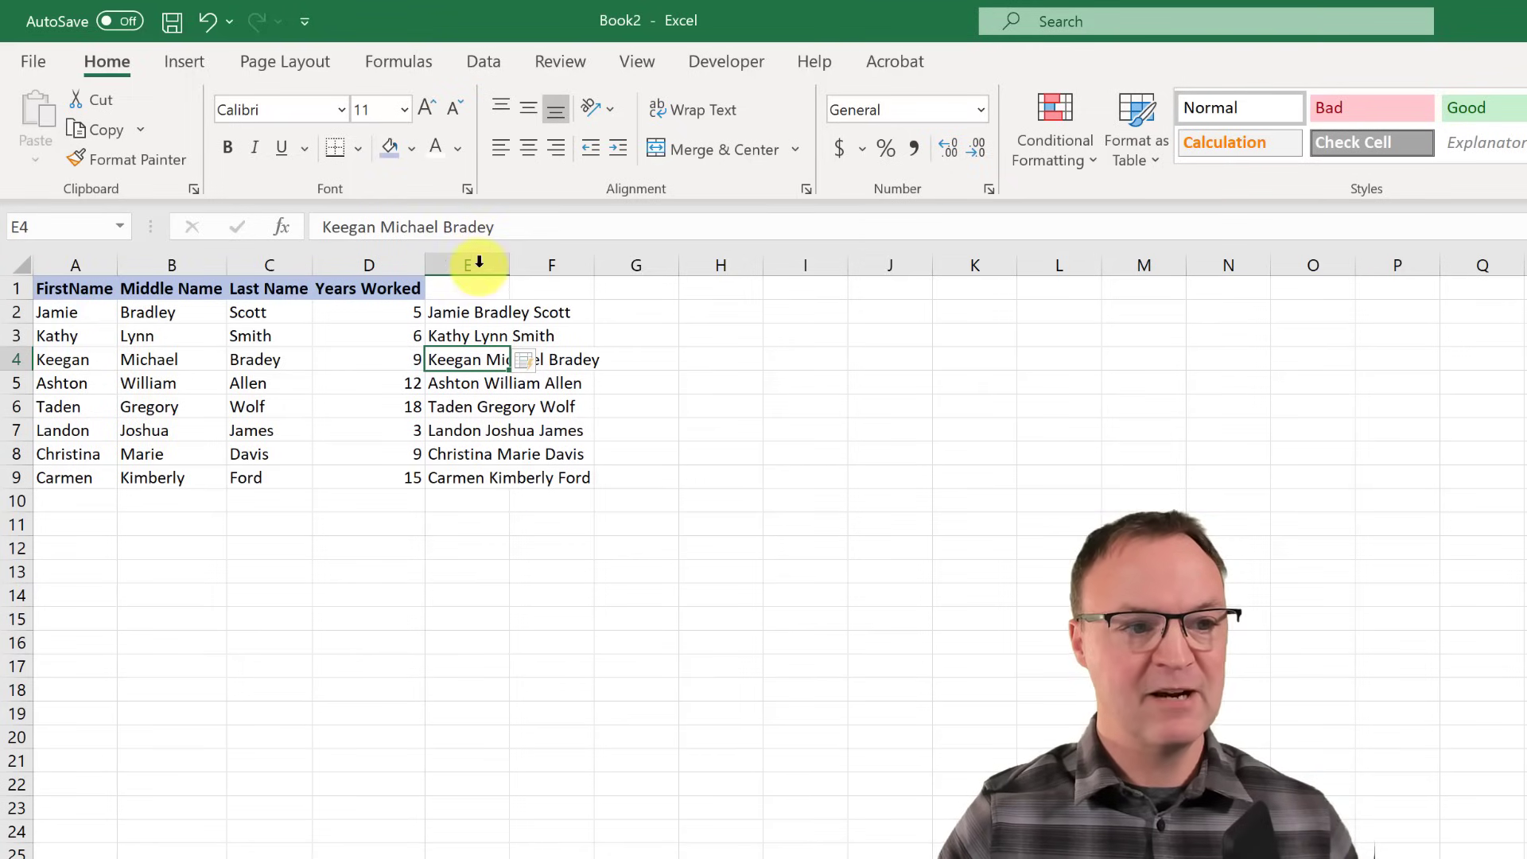
- Autofit column E, then undo both the widening and the flash-filled names
double_click(510, 264)
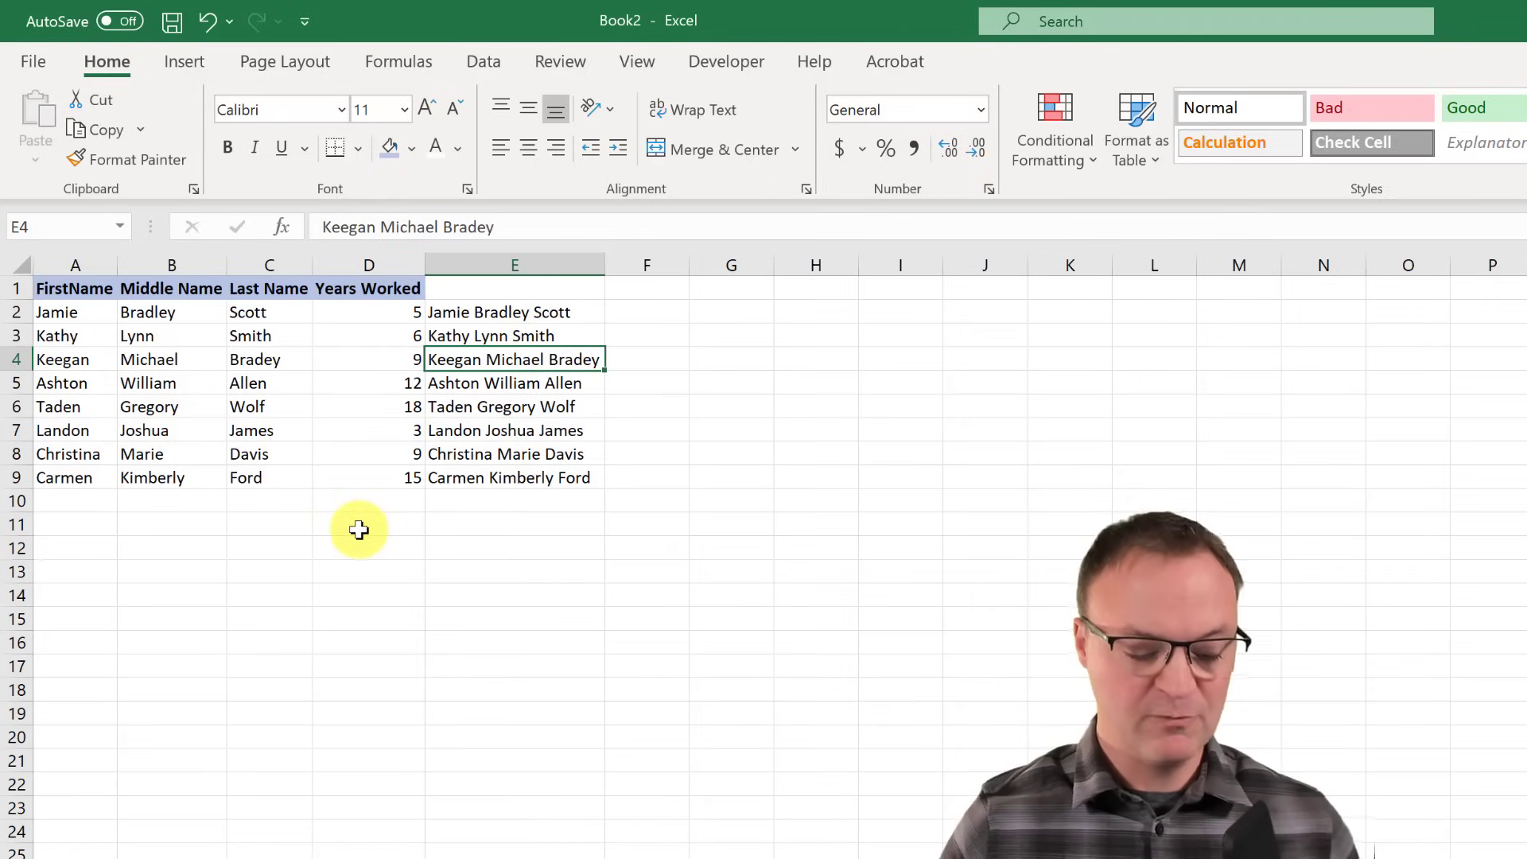
key("ctrl+z")
key("ctrl+z")
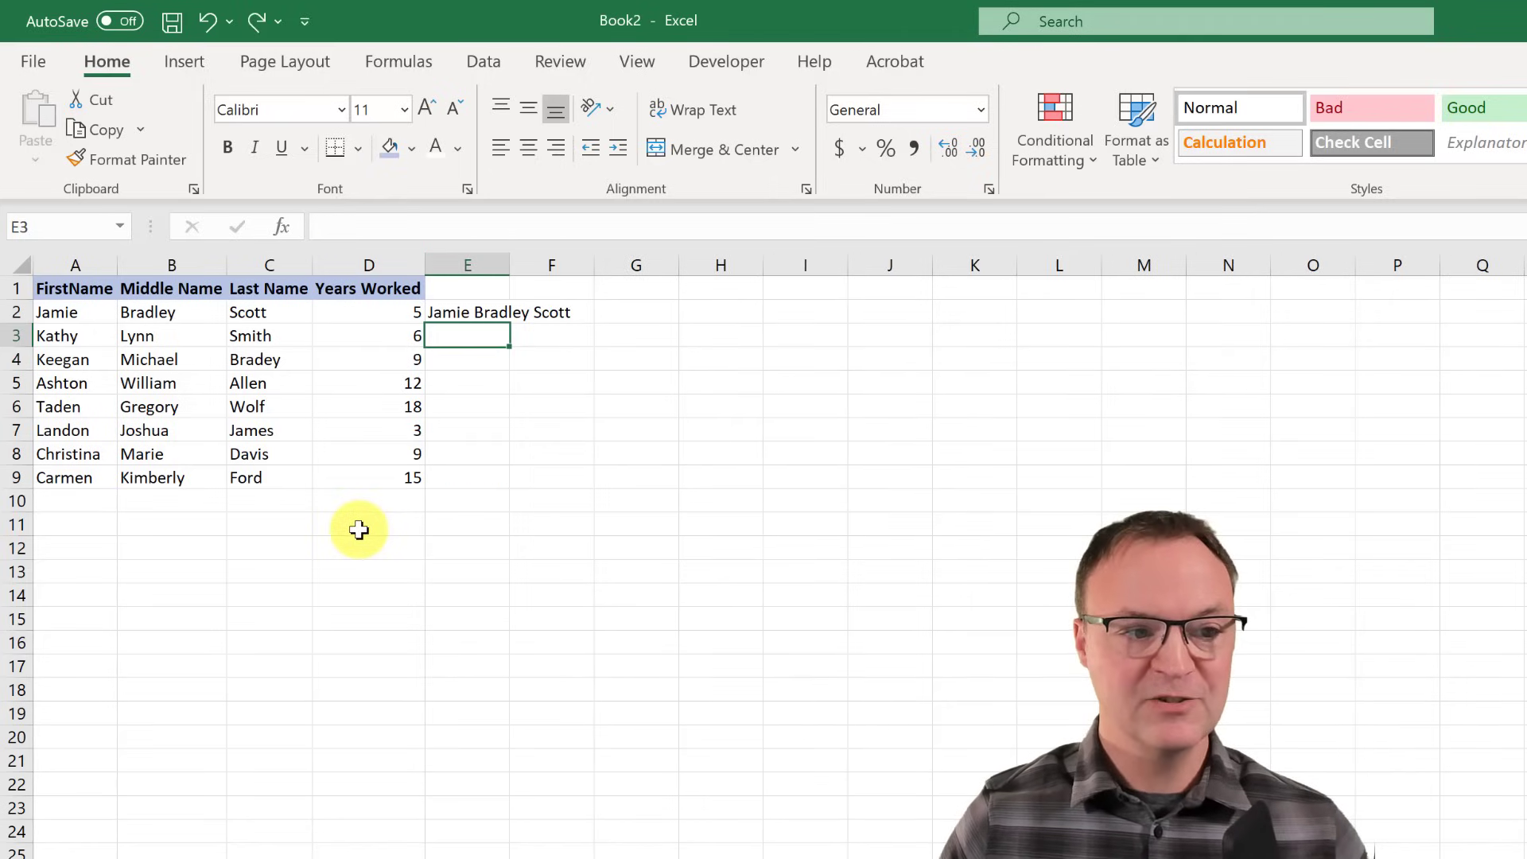
key("ctrl+z")
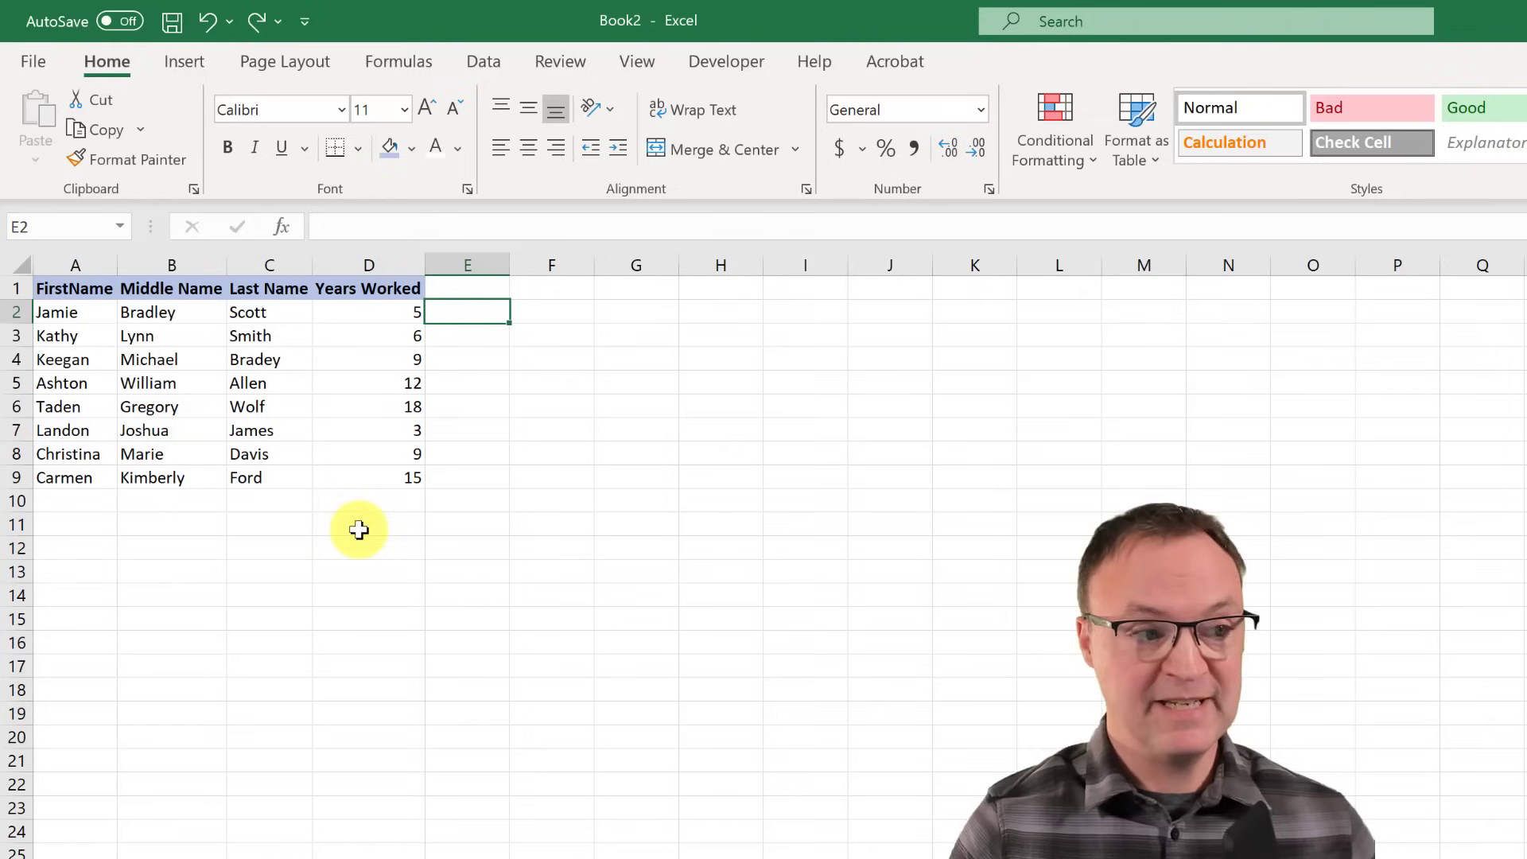
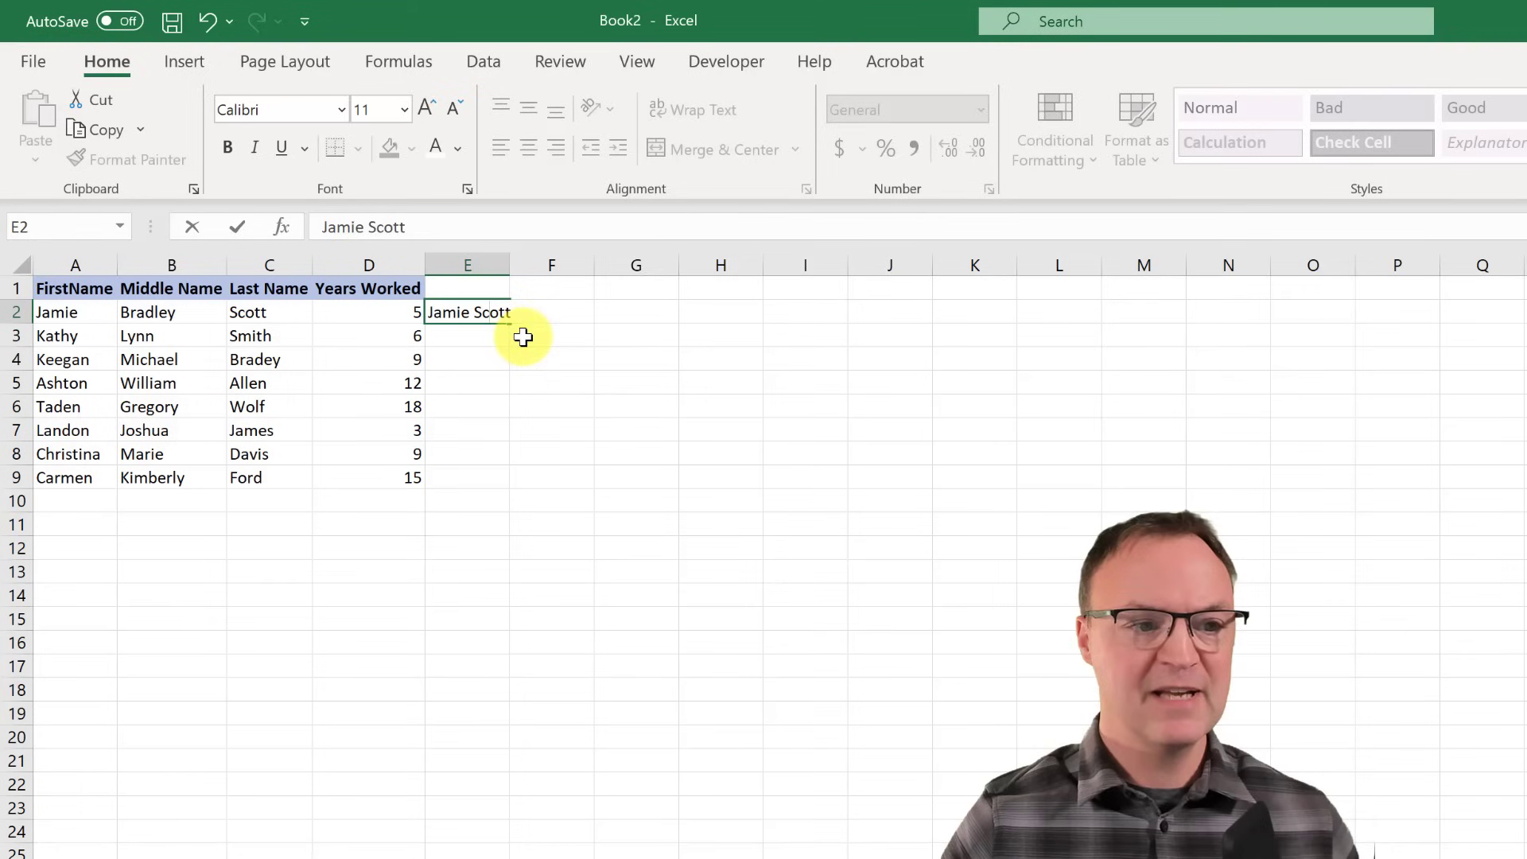
left_click(521, 334)
left_click(488, 312)
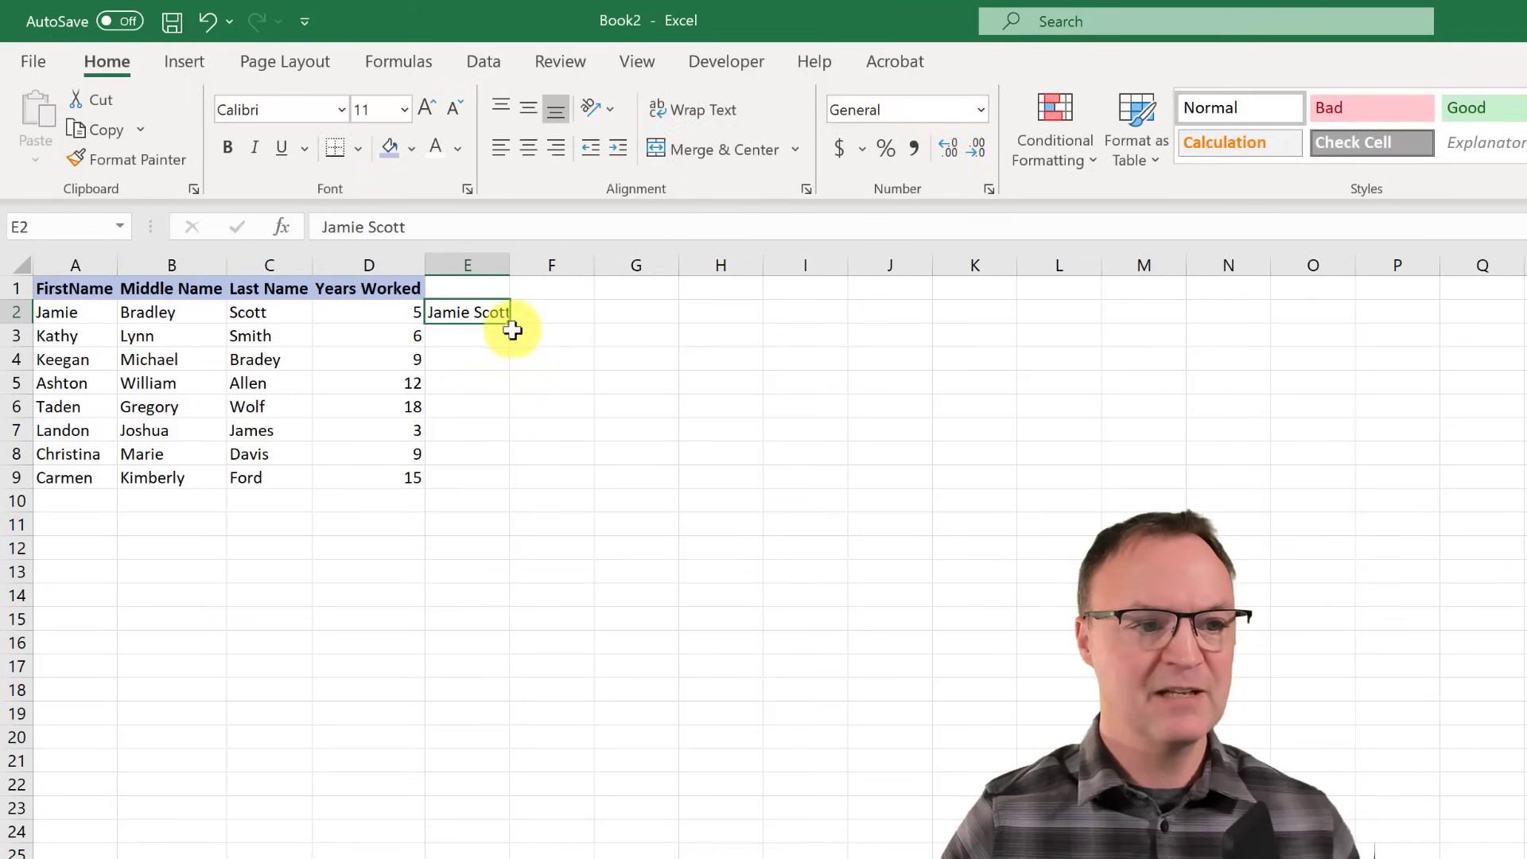
left_click_drag(511, 321, 504, 506)
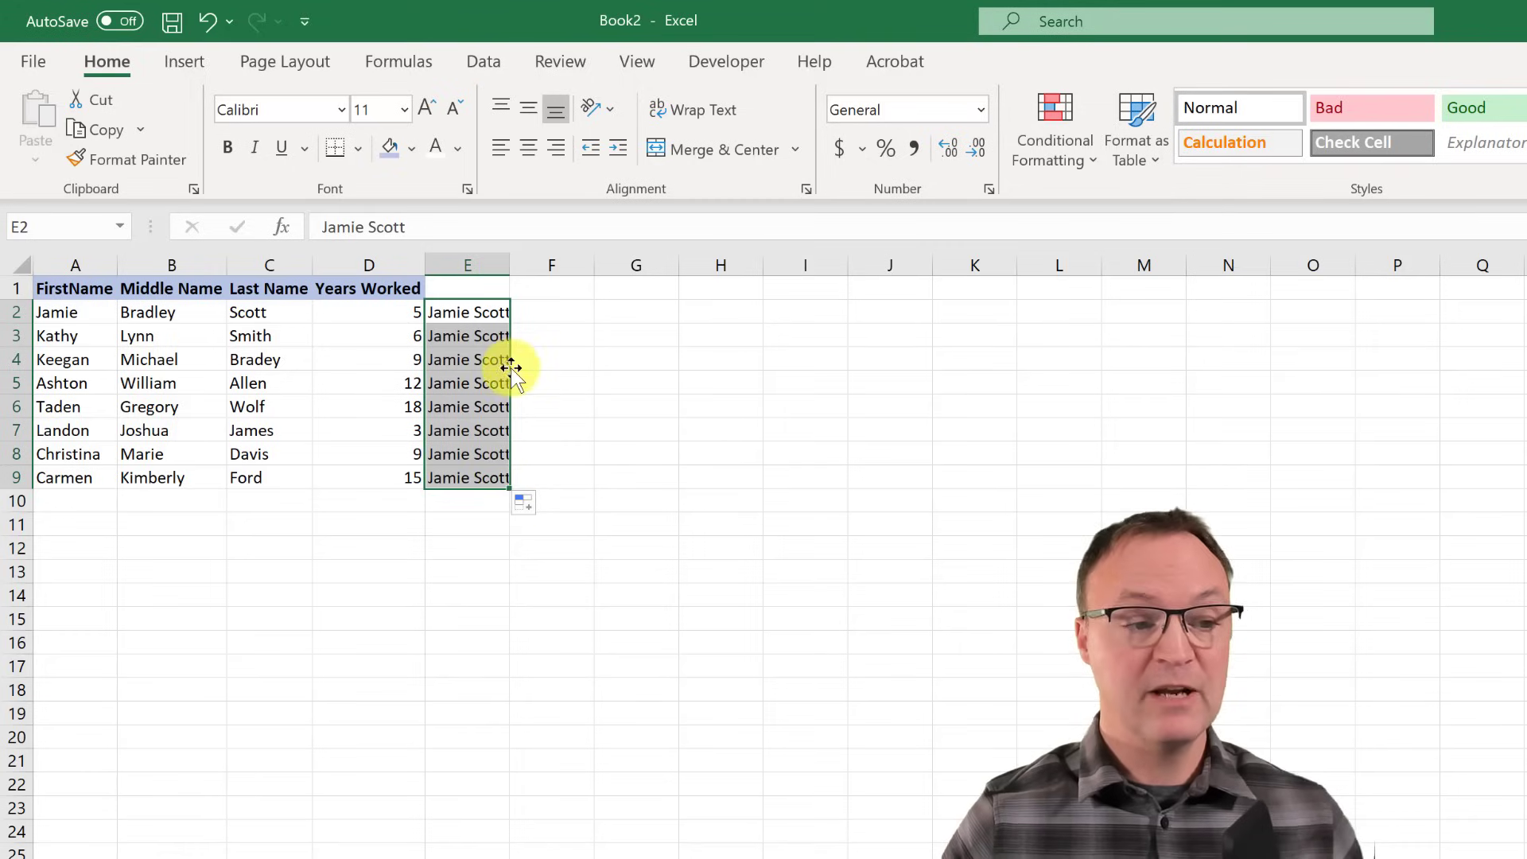
left_click(525, 504)
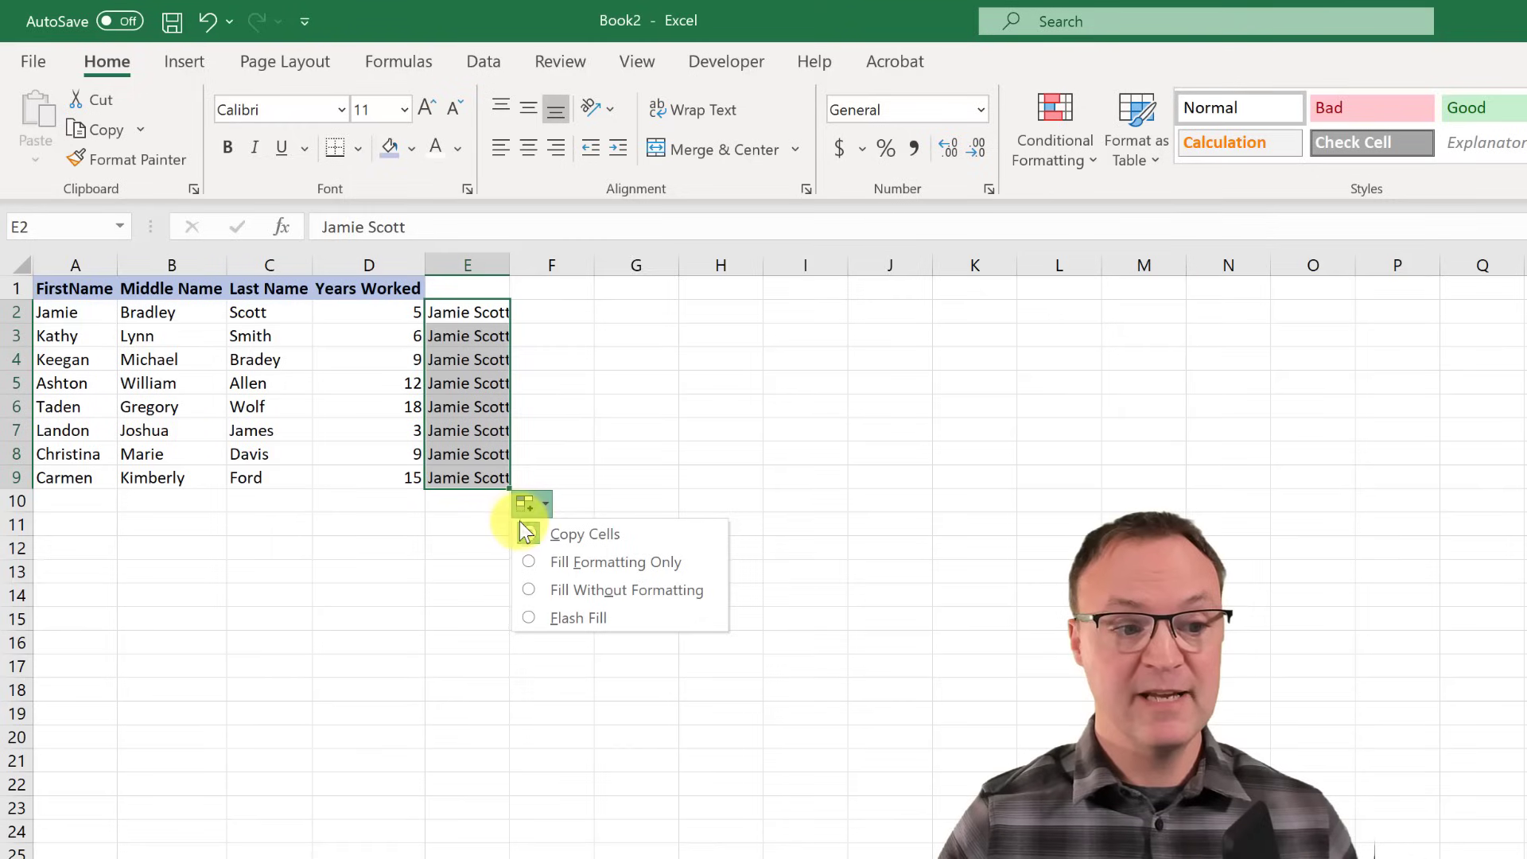
left_click(525, 618)
left_click(528, 618)
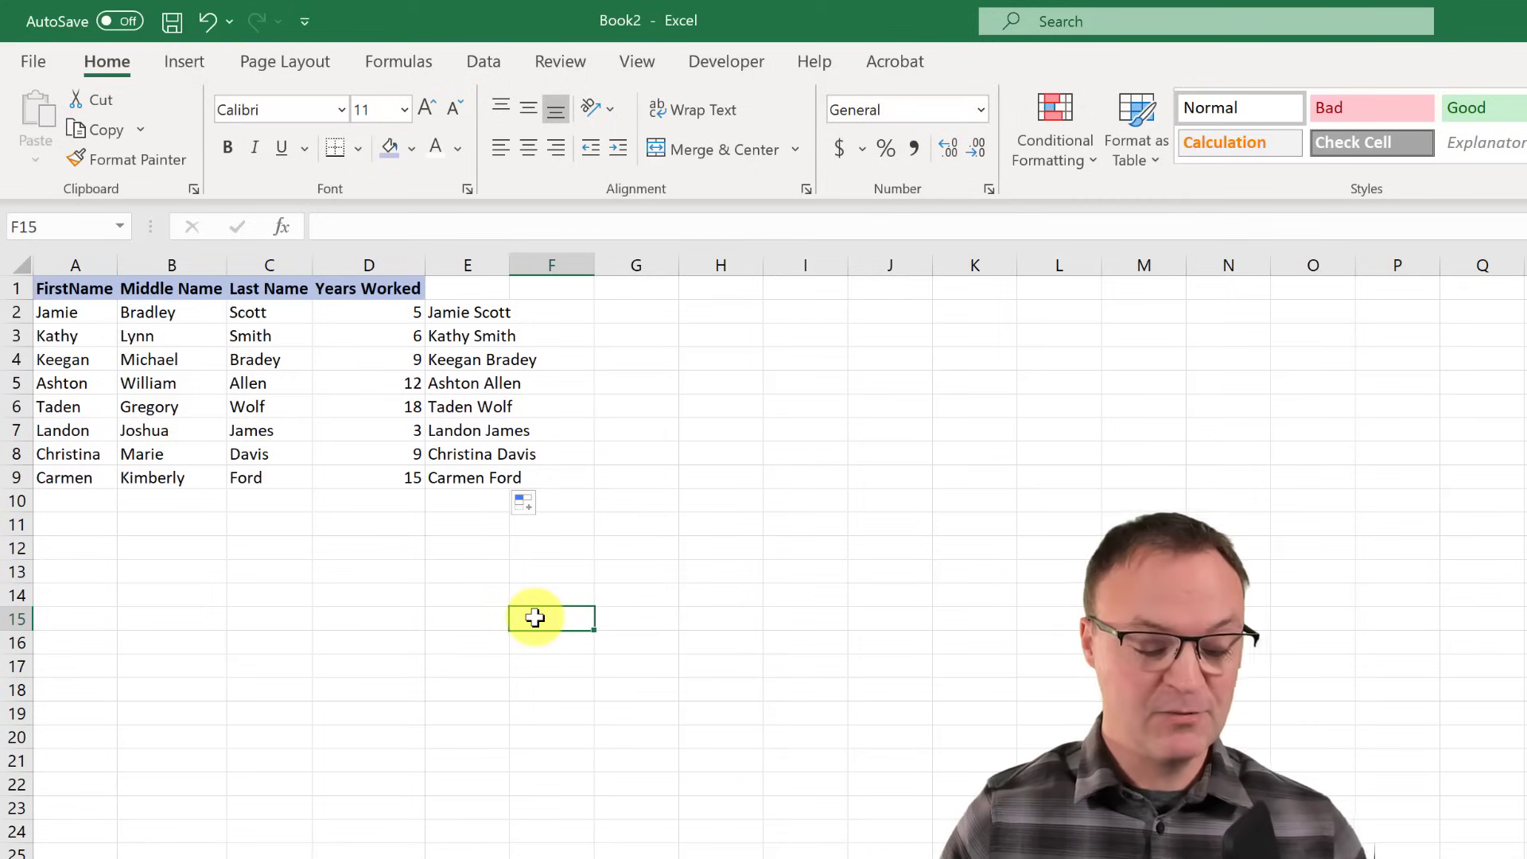
key("ctrl+z")
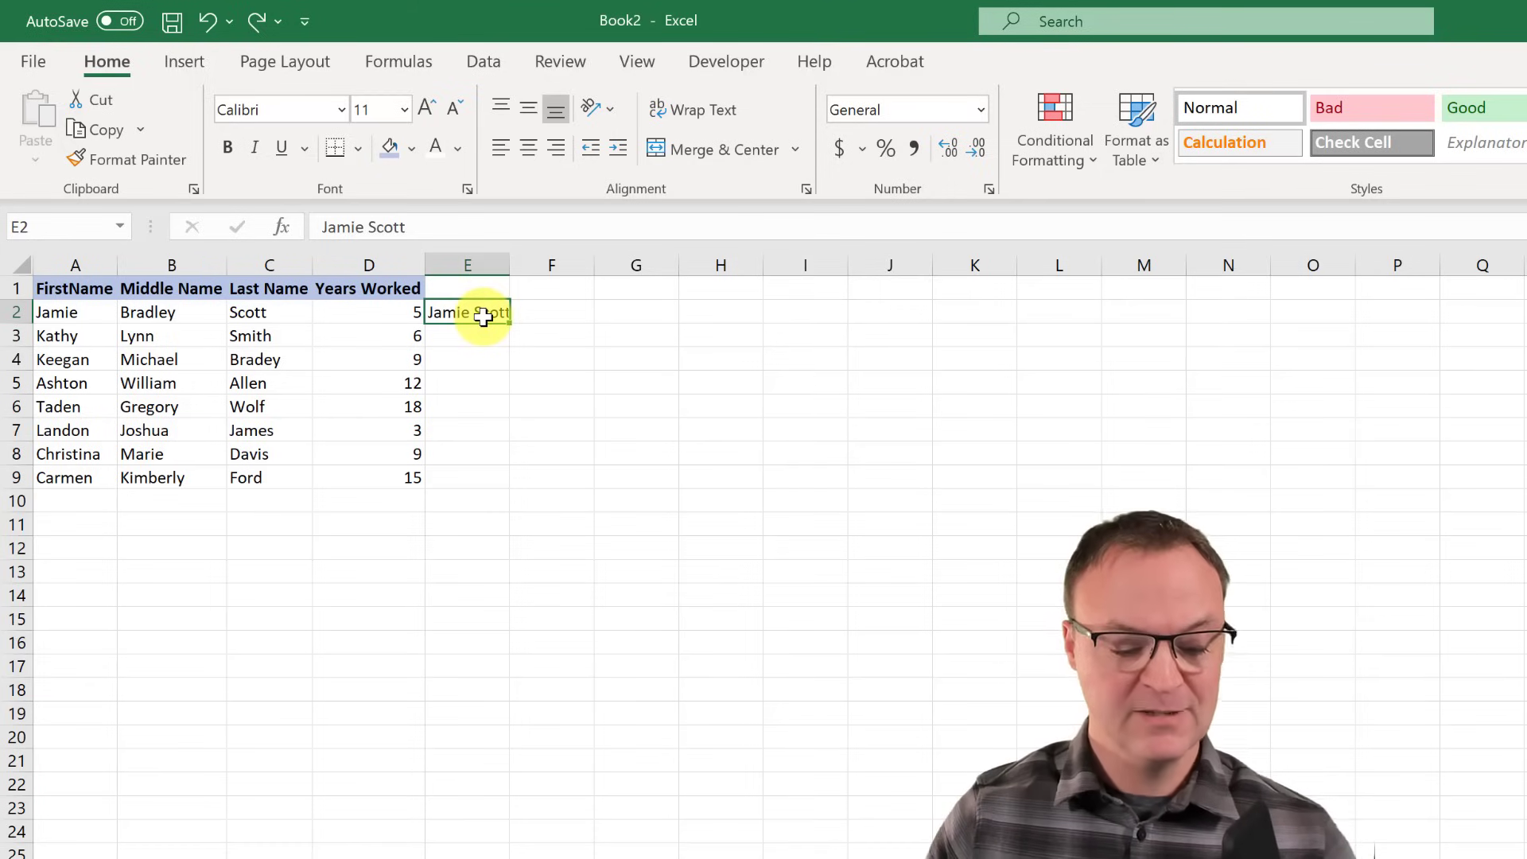
- Redo and undo the Flash Fill, then replace E2 with 'J Scott'
key("ctrl+e")
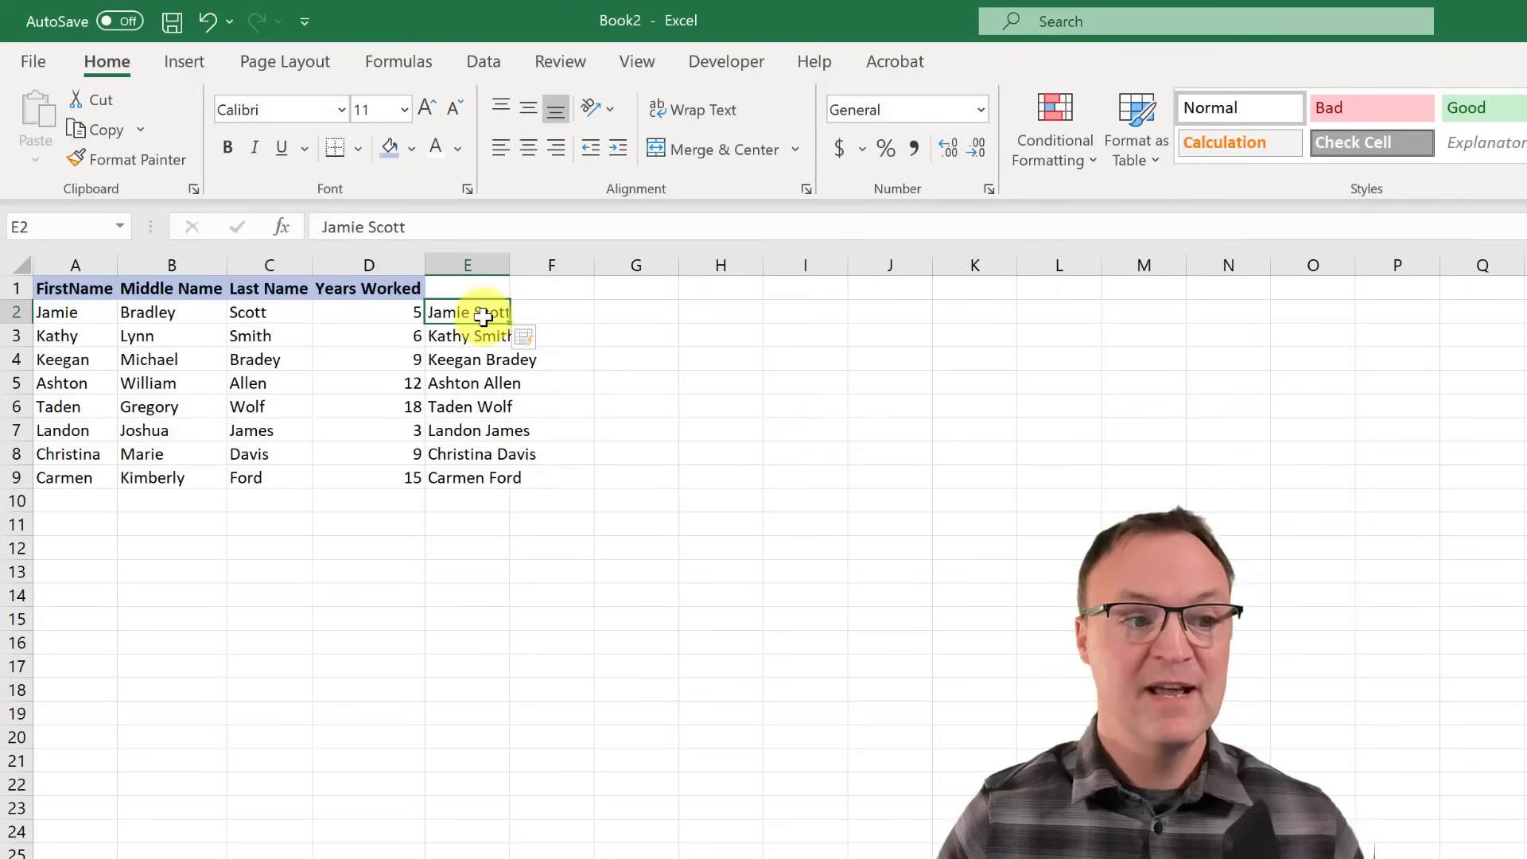
key("ctrl+z")
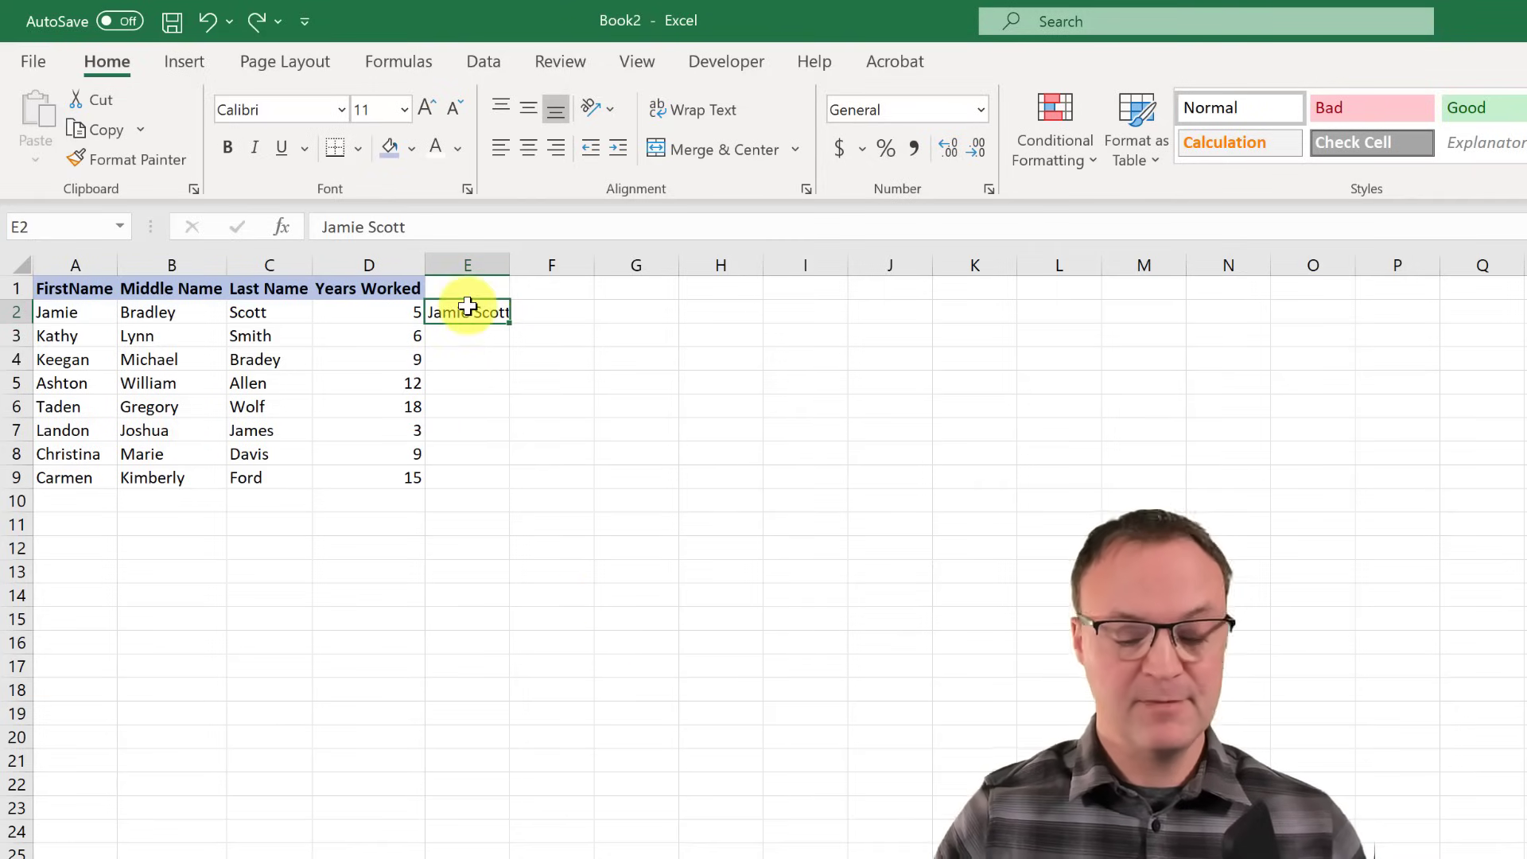
key("Delete")
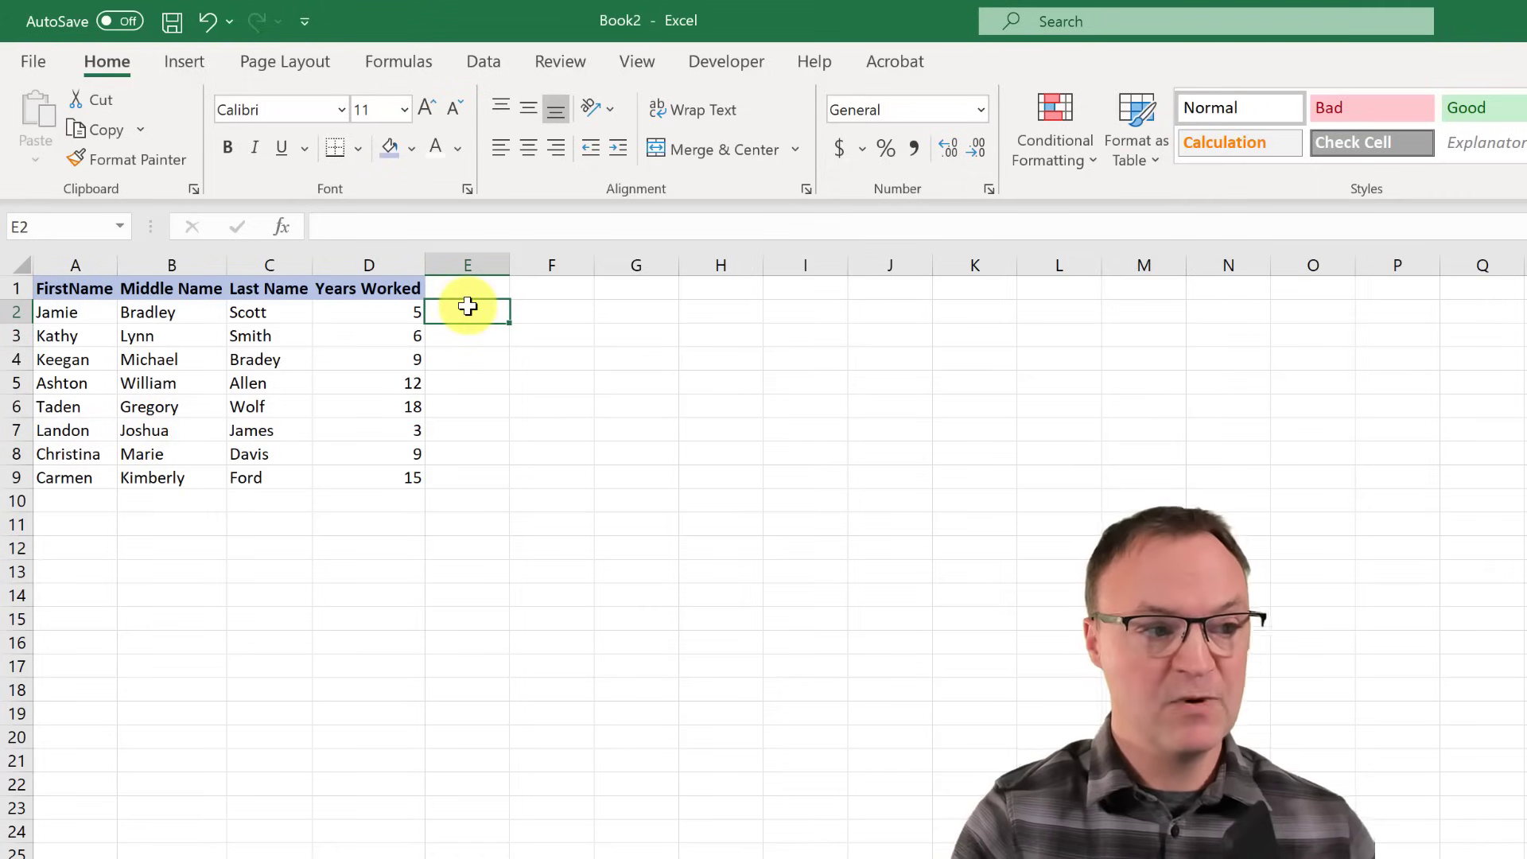
type("J")
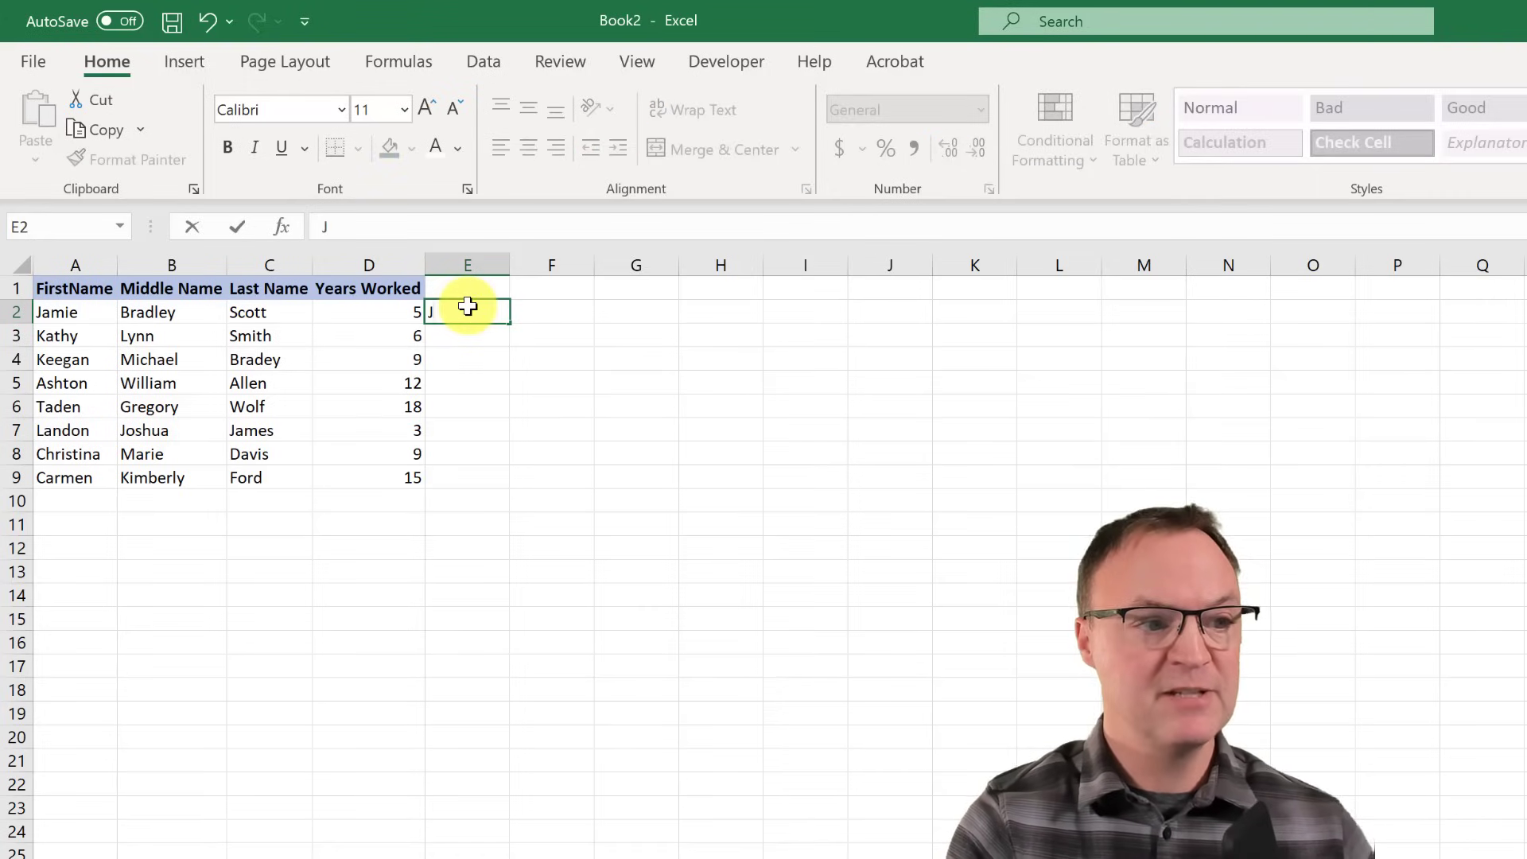
type(" Scott")
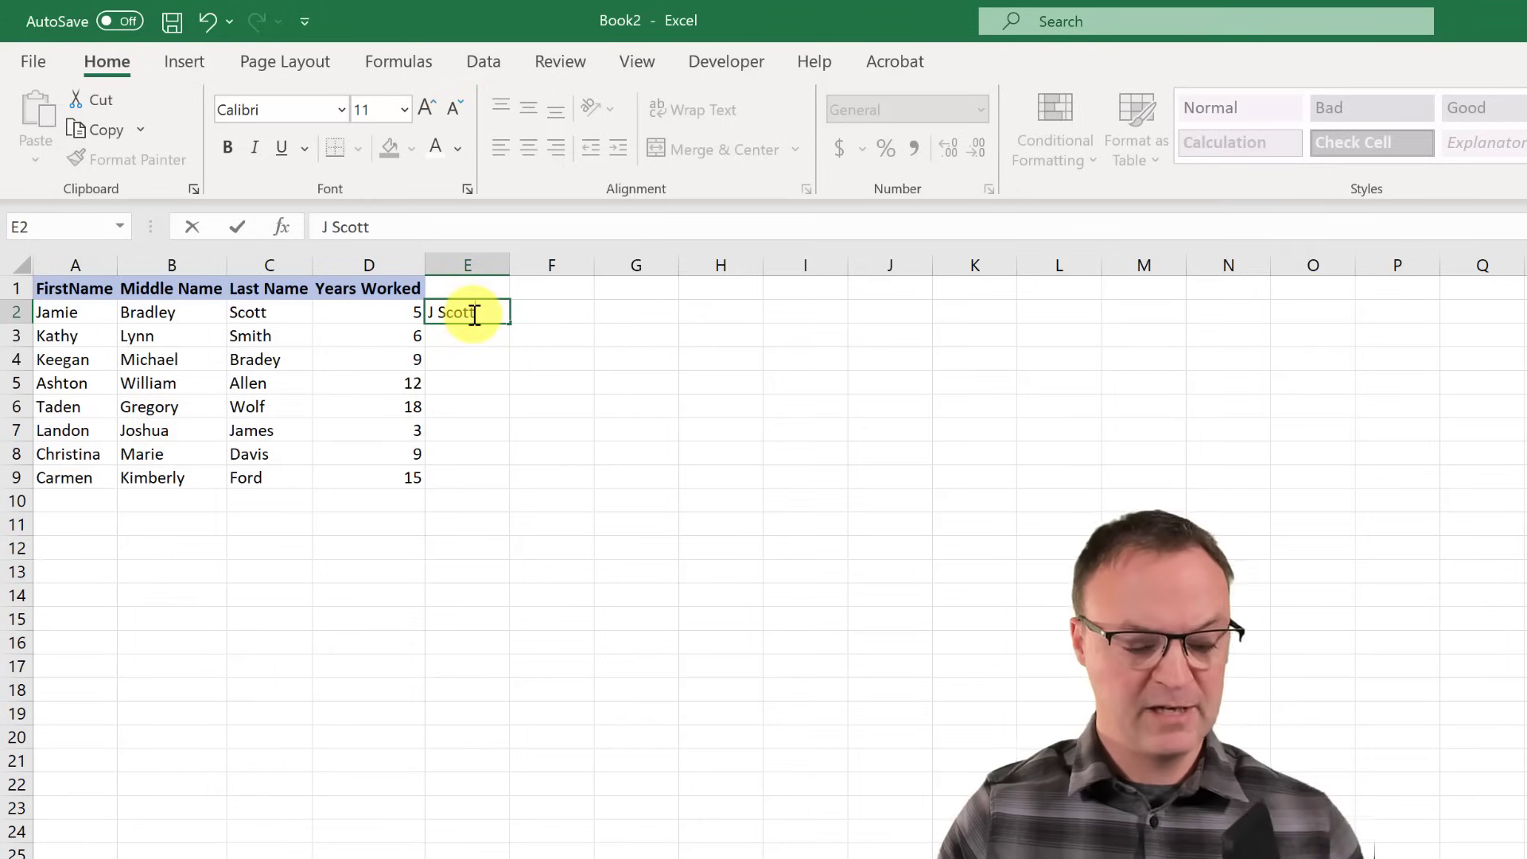
left_click(522, 376)
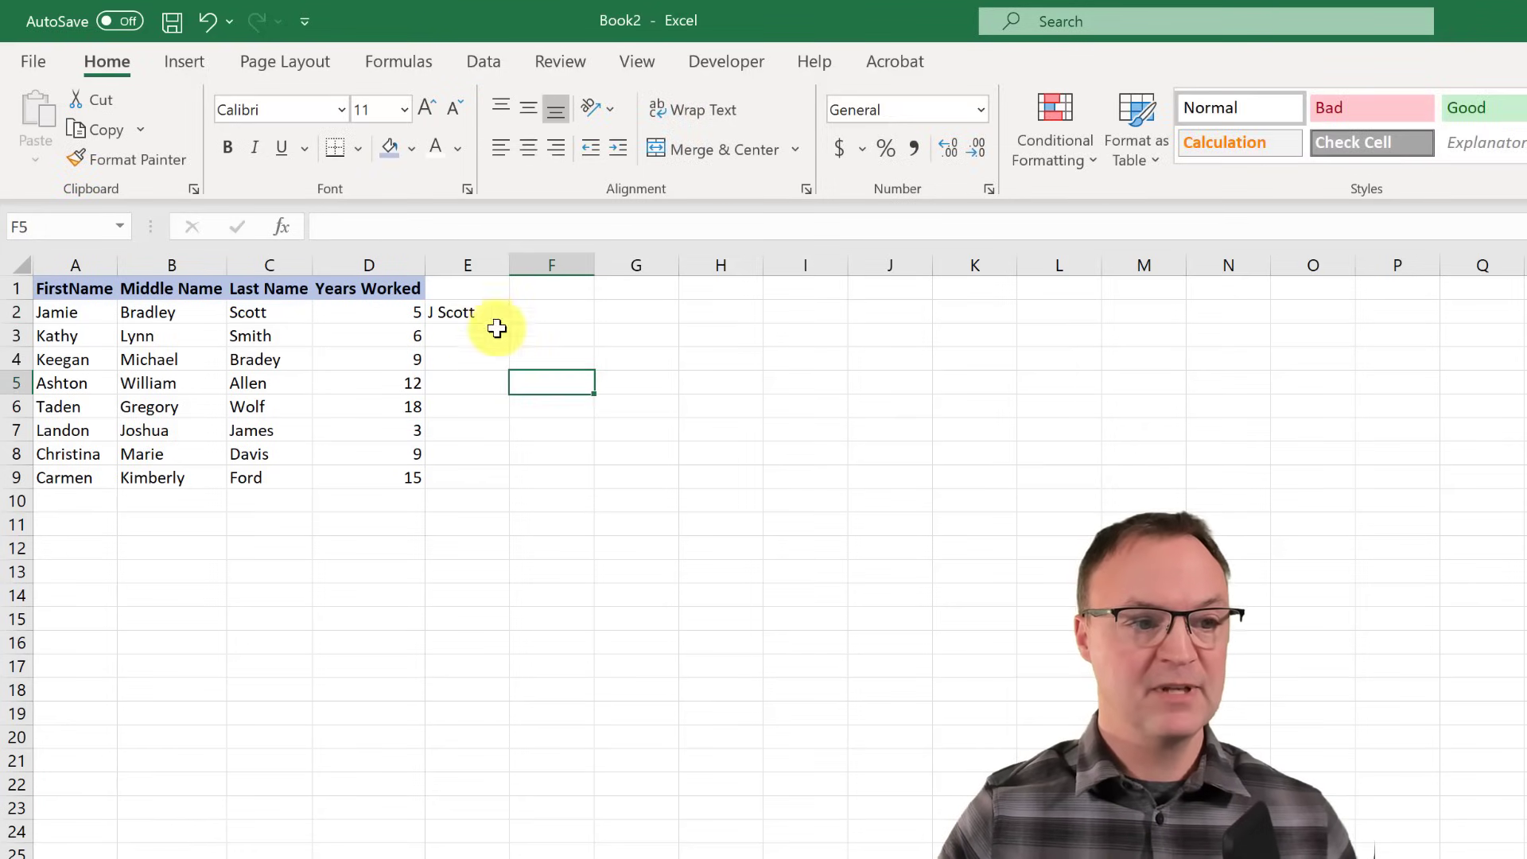
- Flash Fill initials and surnames down column E with Ctrl+E, then undo it
left_click(484, 316)
key("ctrl+e")
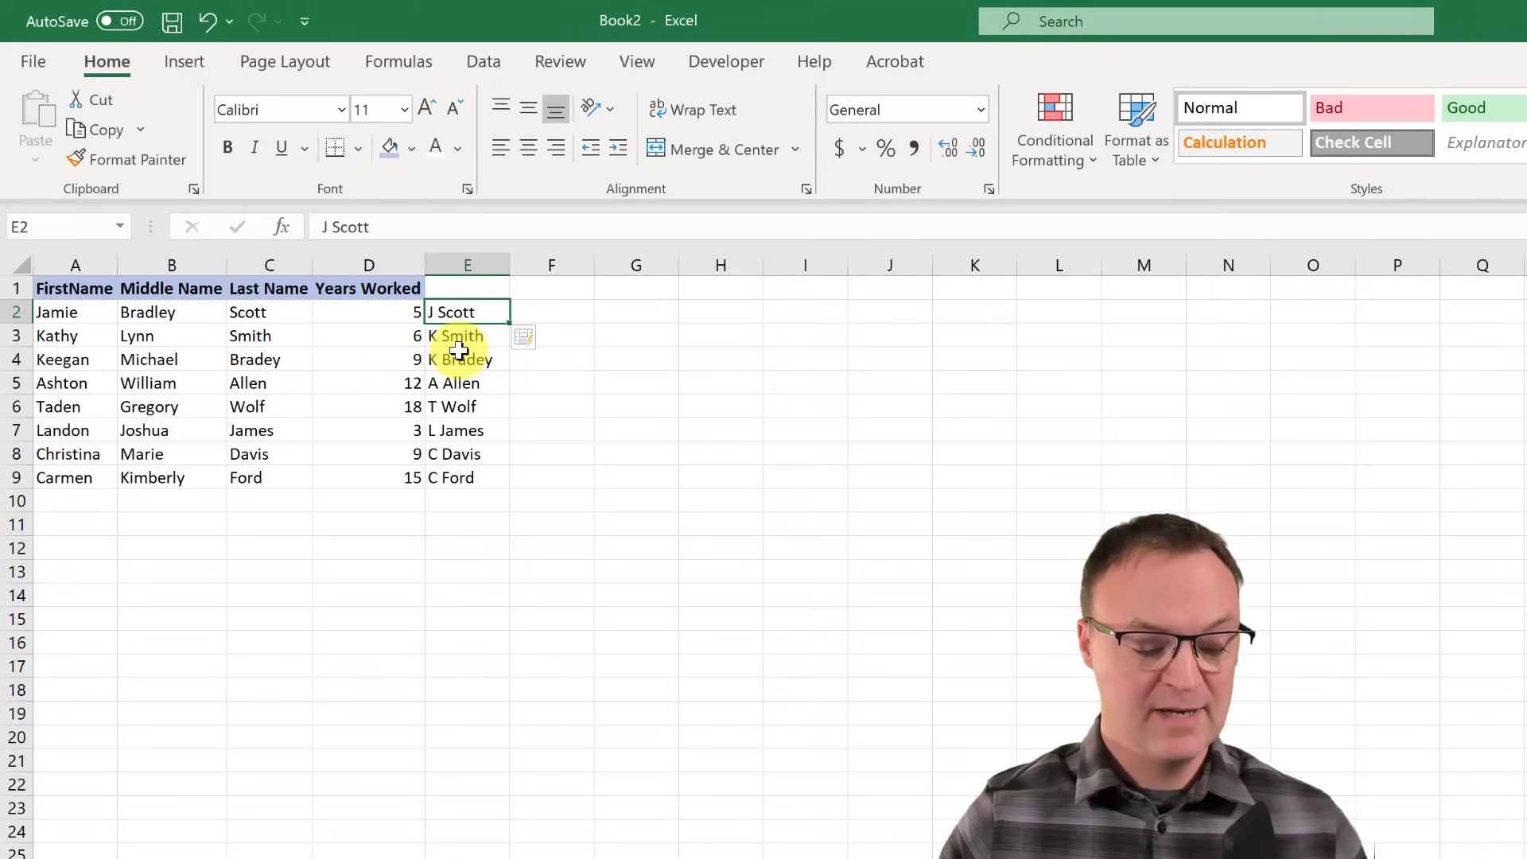
key("ctrl+z")
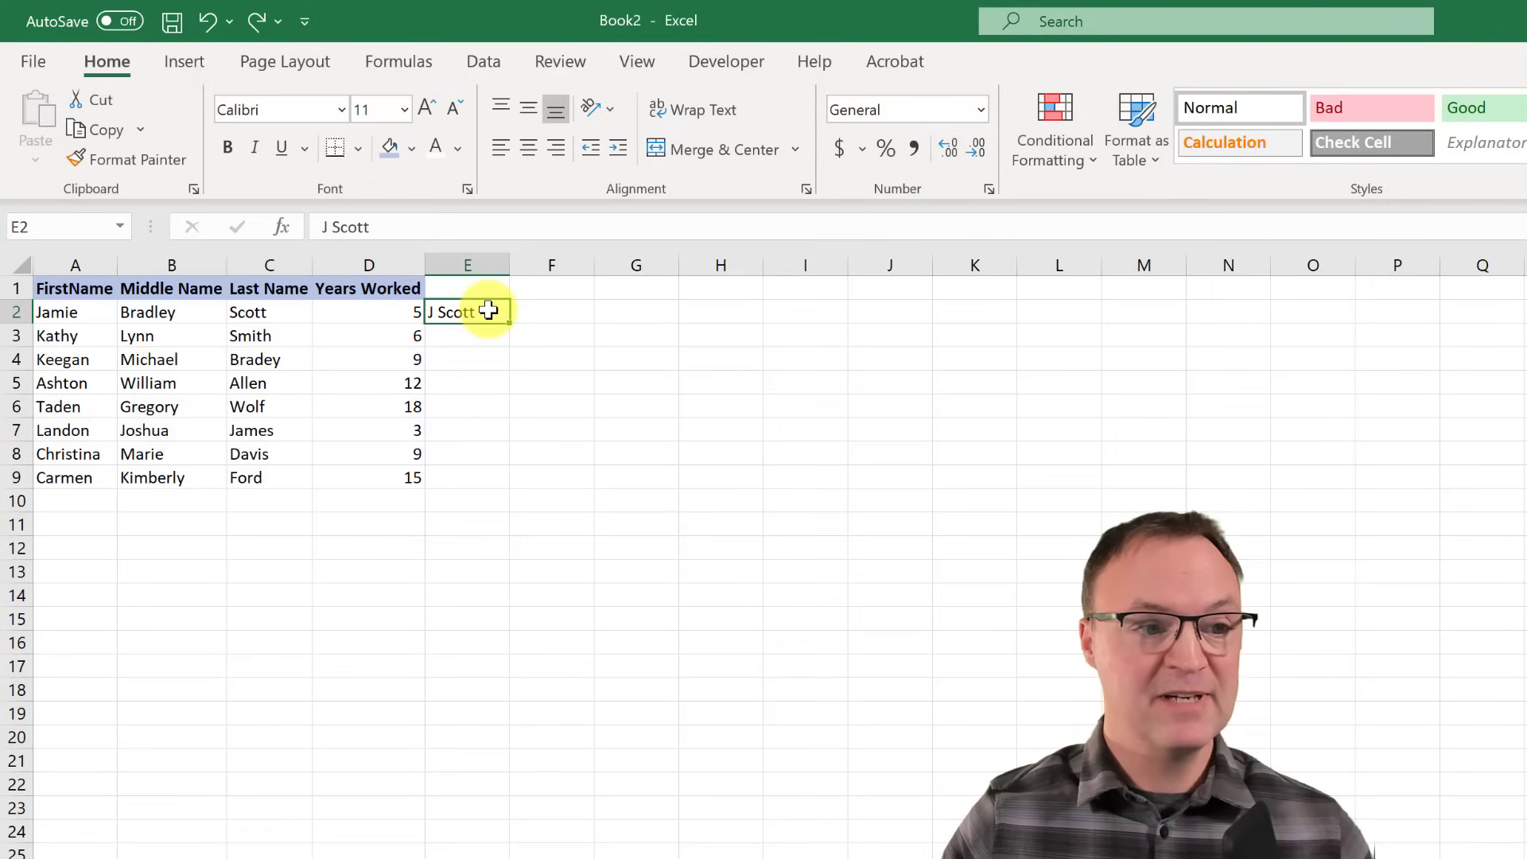
- Change E2 to 'J Scott 5' and fill it down to E9 as a numbered series
double_click(488, 310)
type("5")
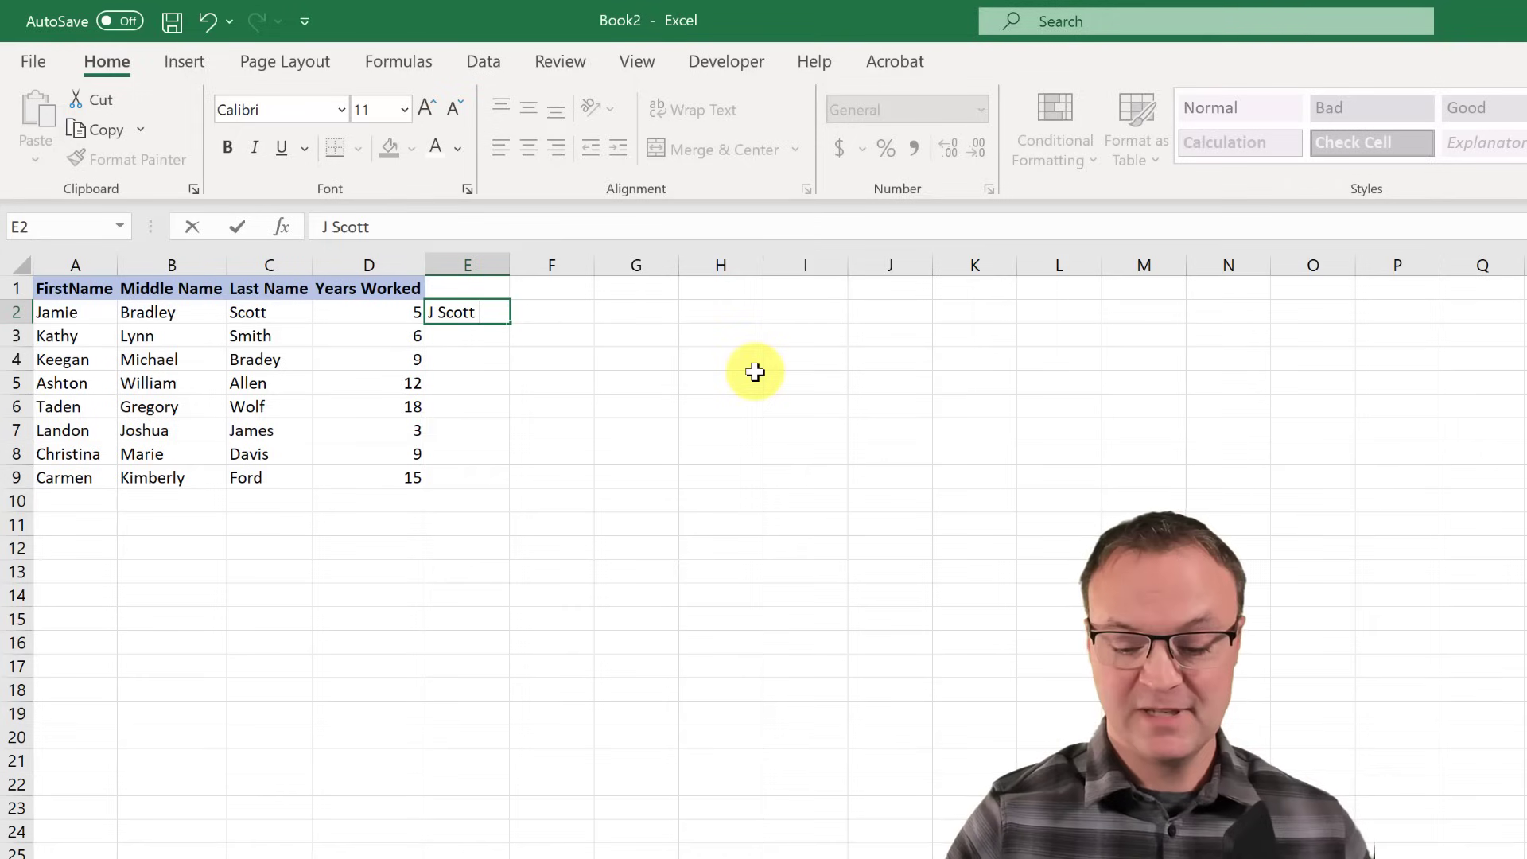
left_click(549, 360)
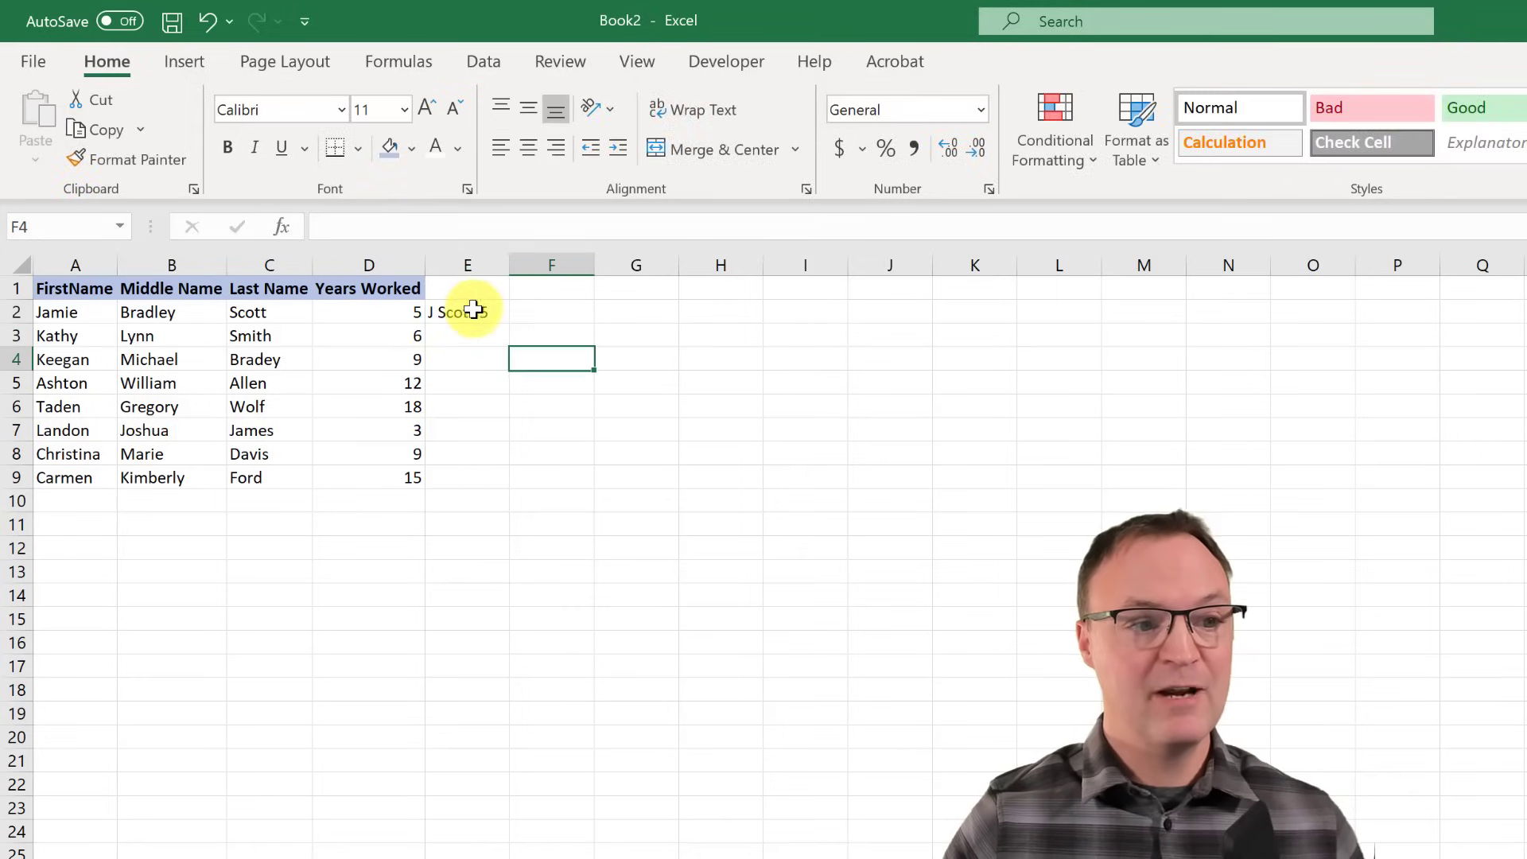
left_click(468, 312)
left_click_drag(509, 324, 510, 486)
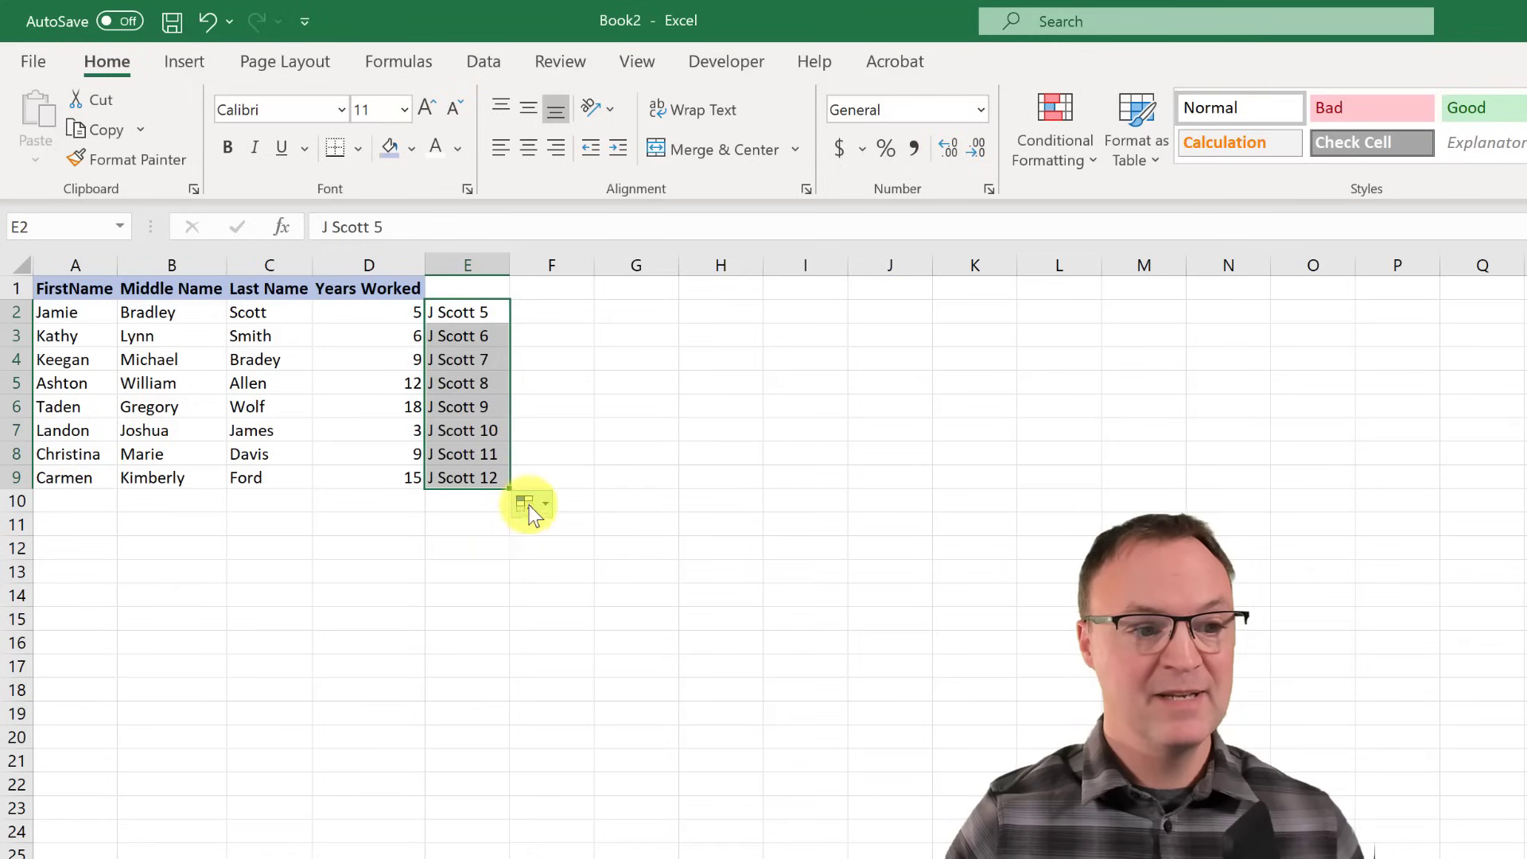
left_click(524, 503)
left_click(530, 647)
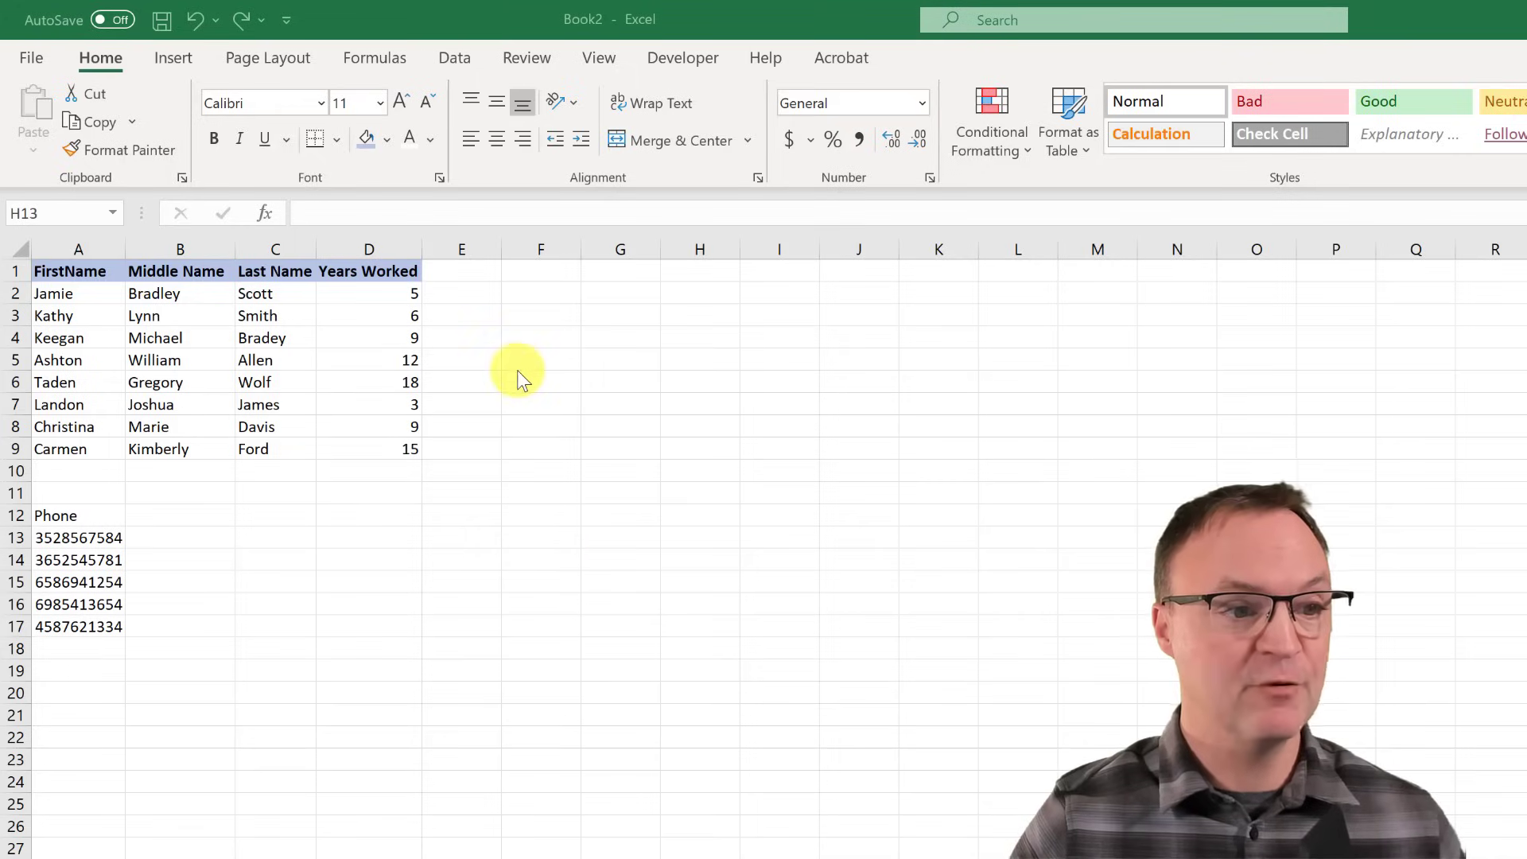
left_click(470, 271)
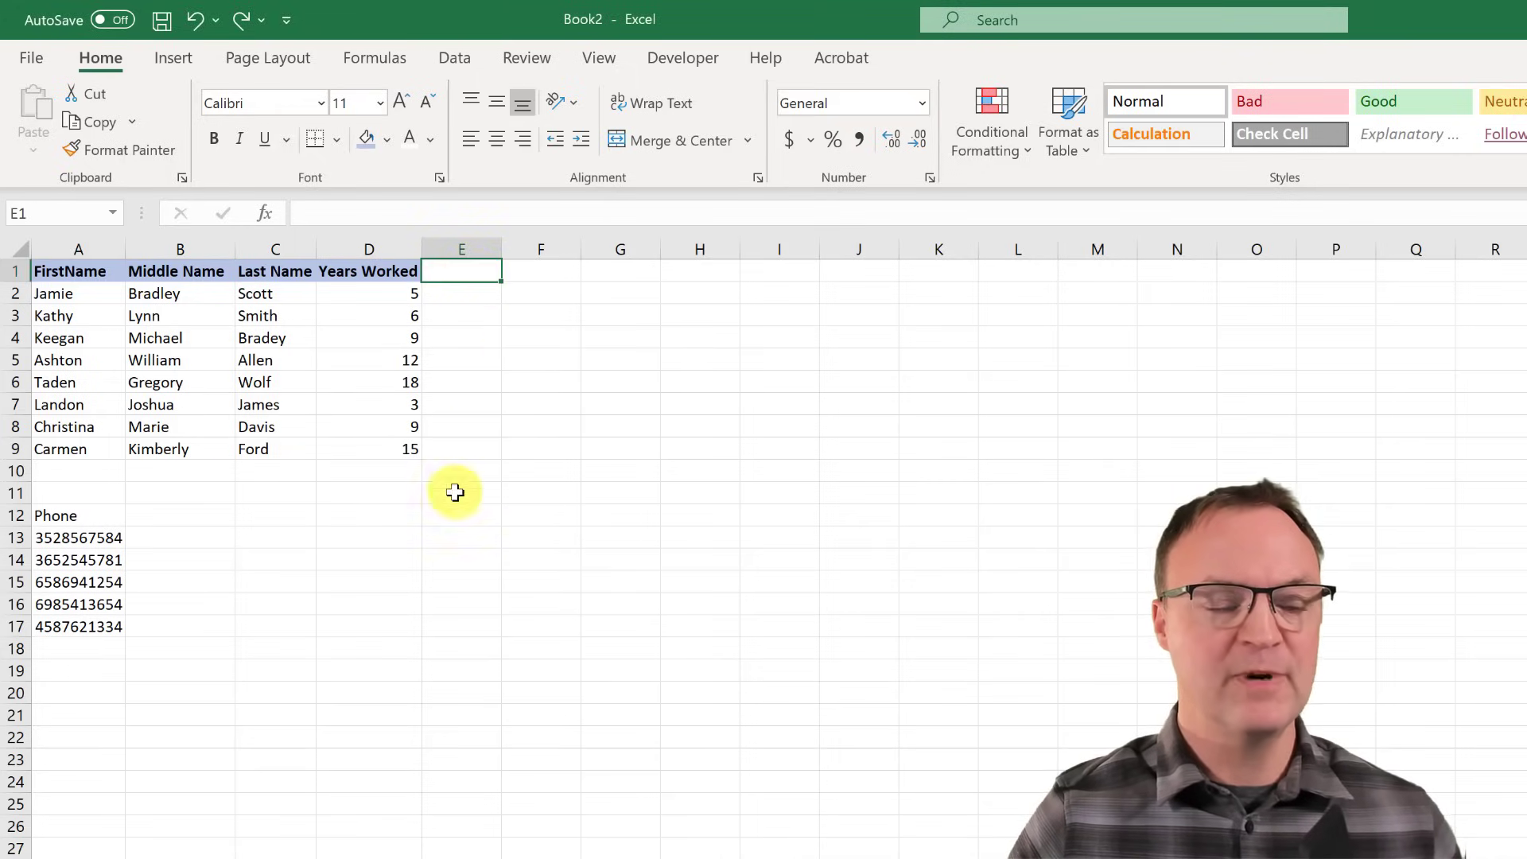
left_click(545, 277)
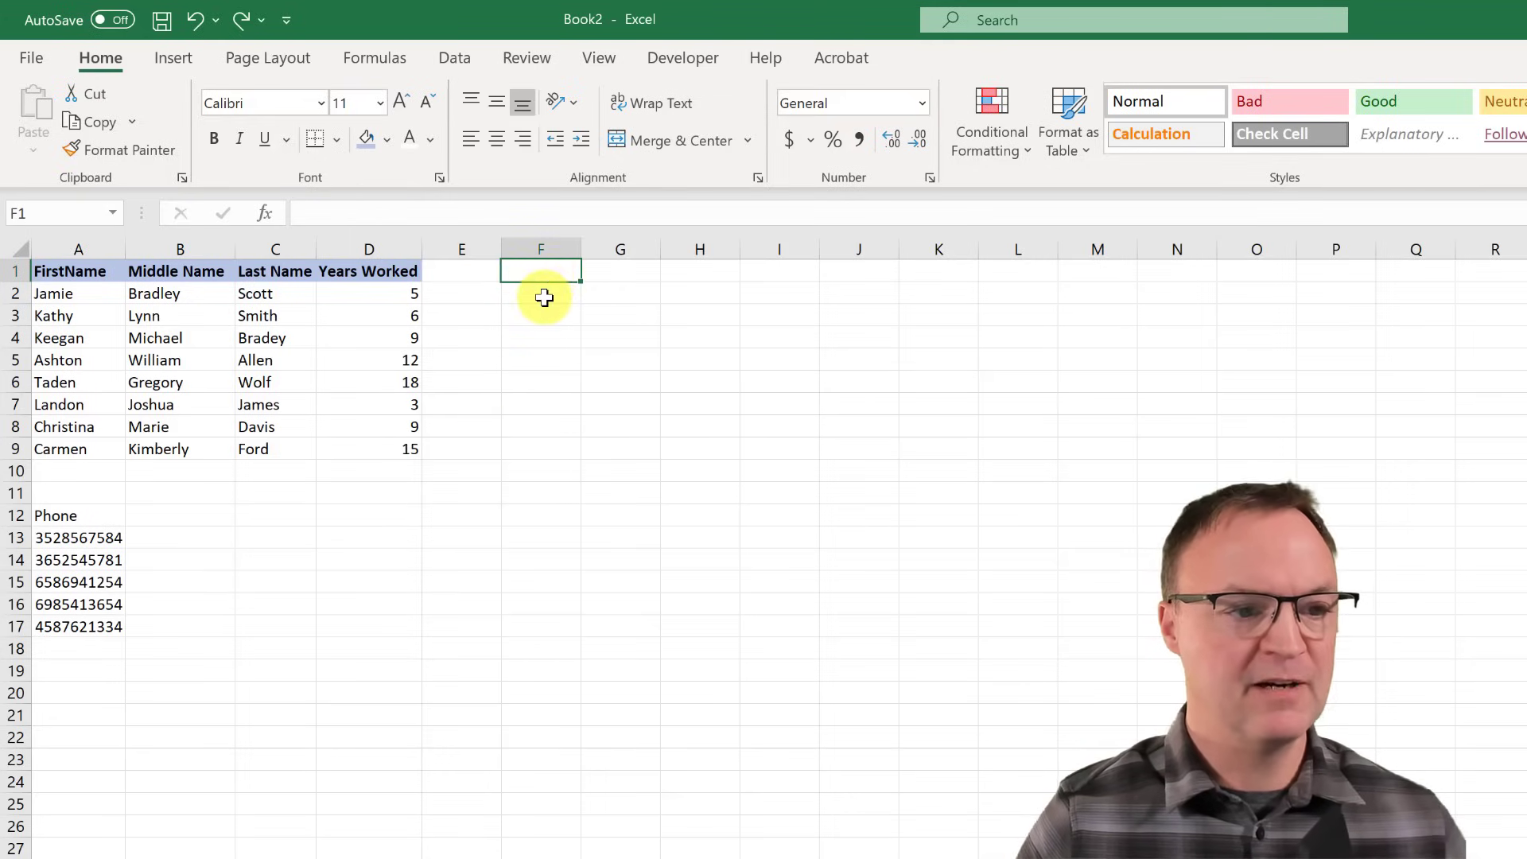
left_click(544, 298)
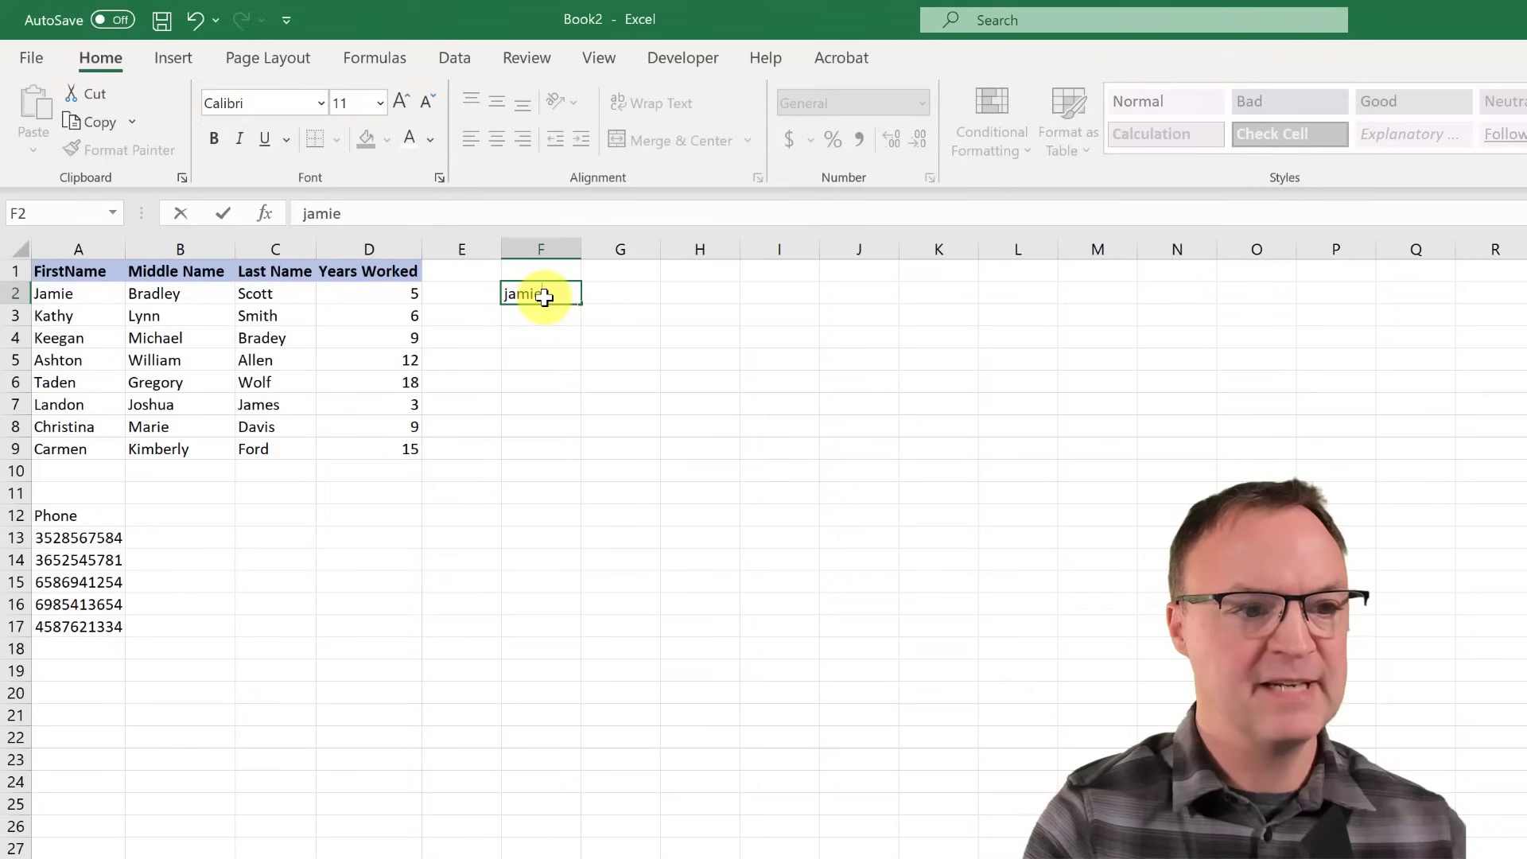
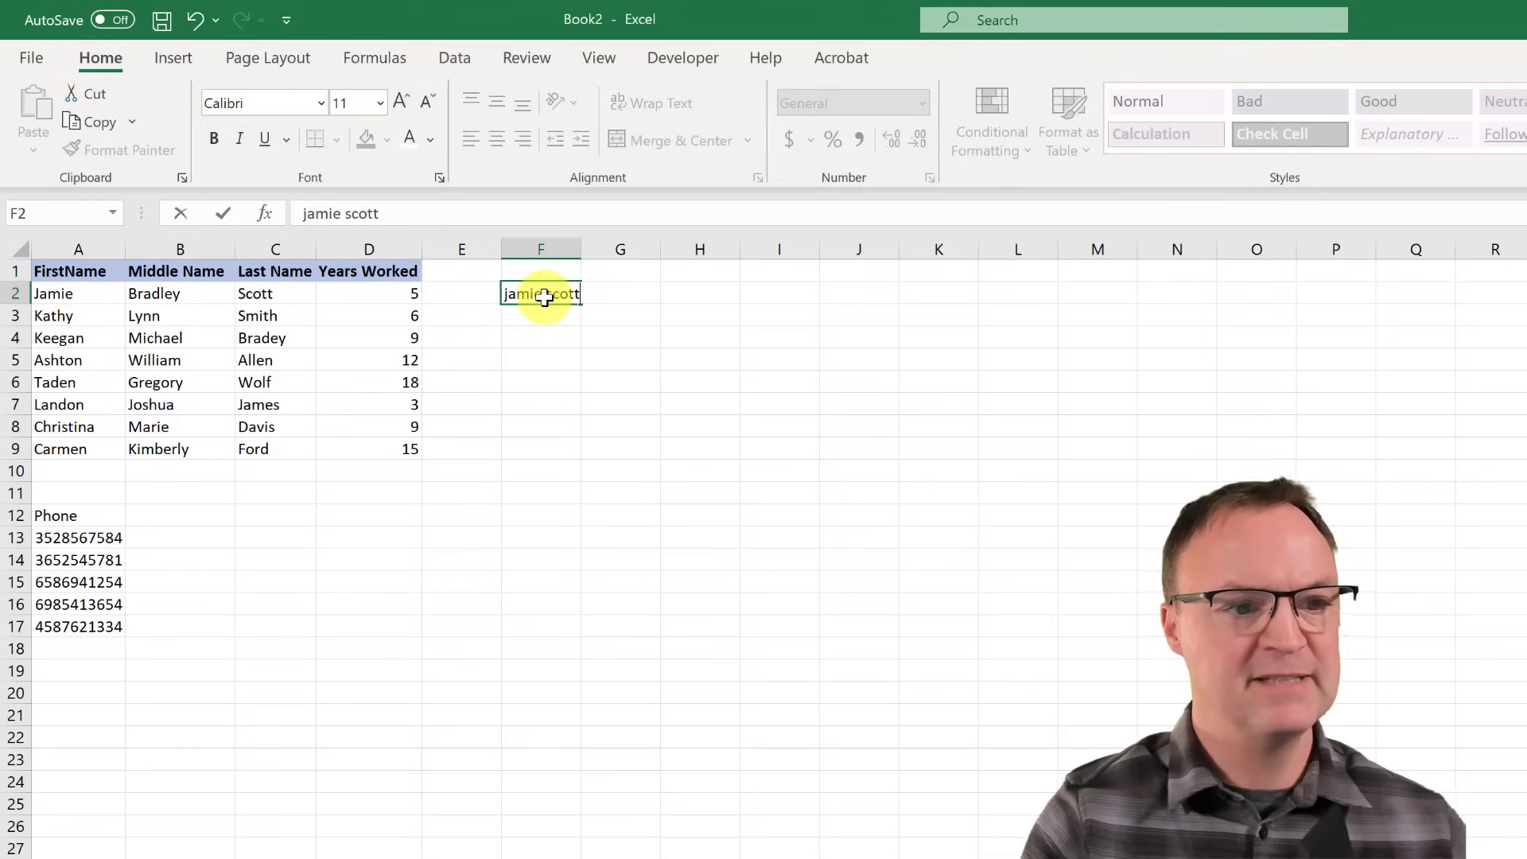
key("Return")
- Fill F2 down to F9, try Flash Fill, dismiss the warning, and delete the trial entries
left_click(553, 295)
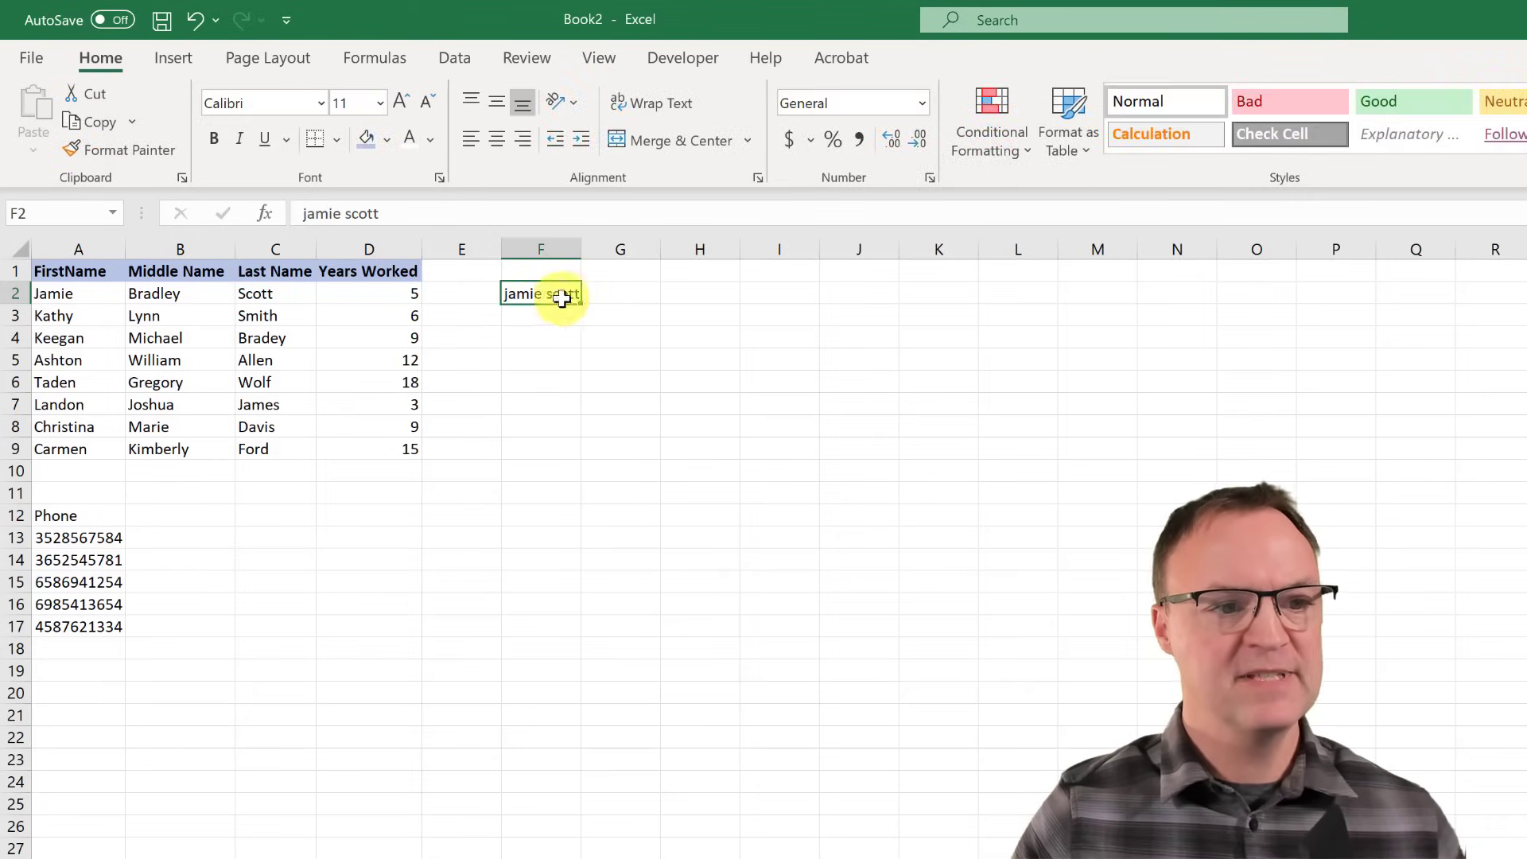
left_click_drag(579, 301, 578, 458)
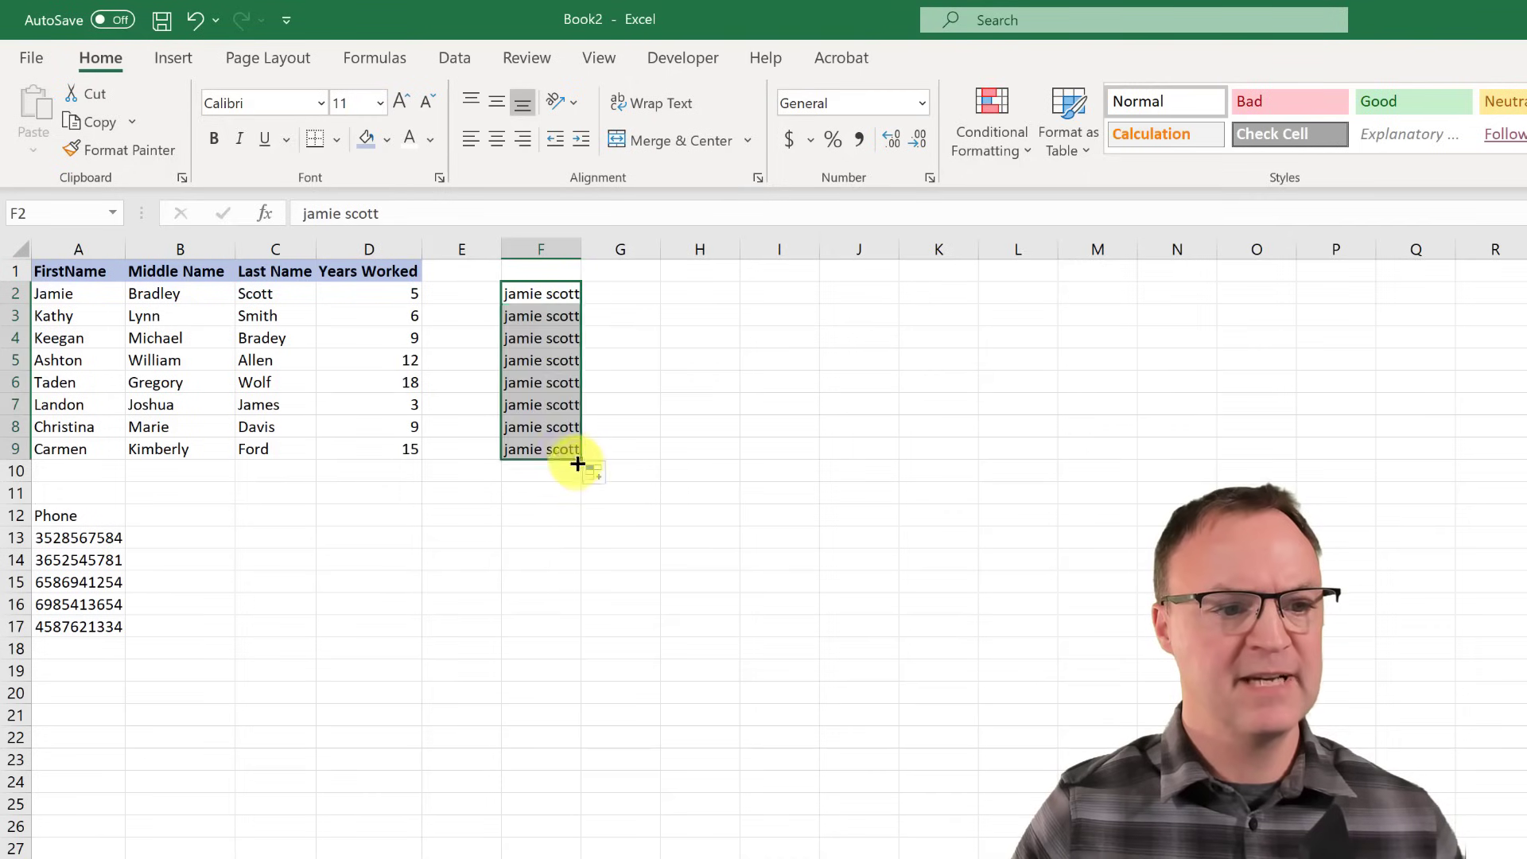
left_click(596, 475)
left_click(645, 580)
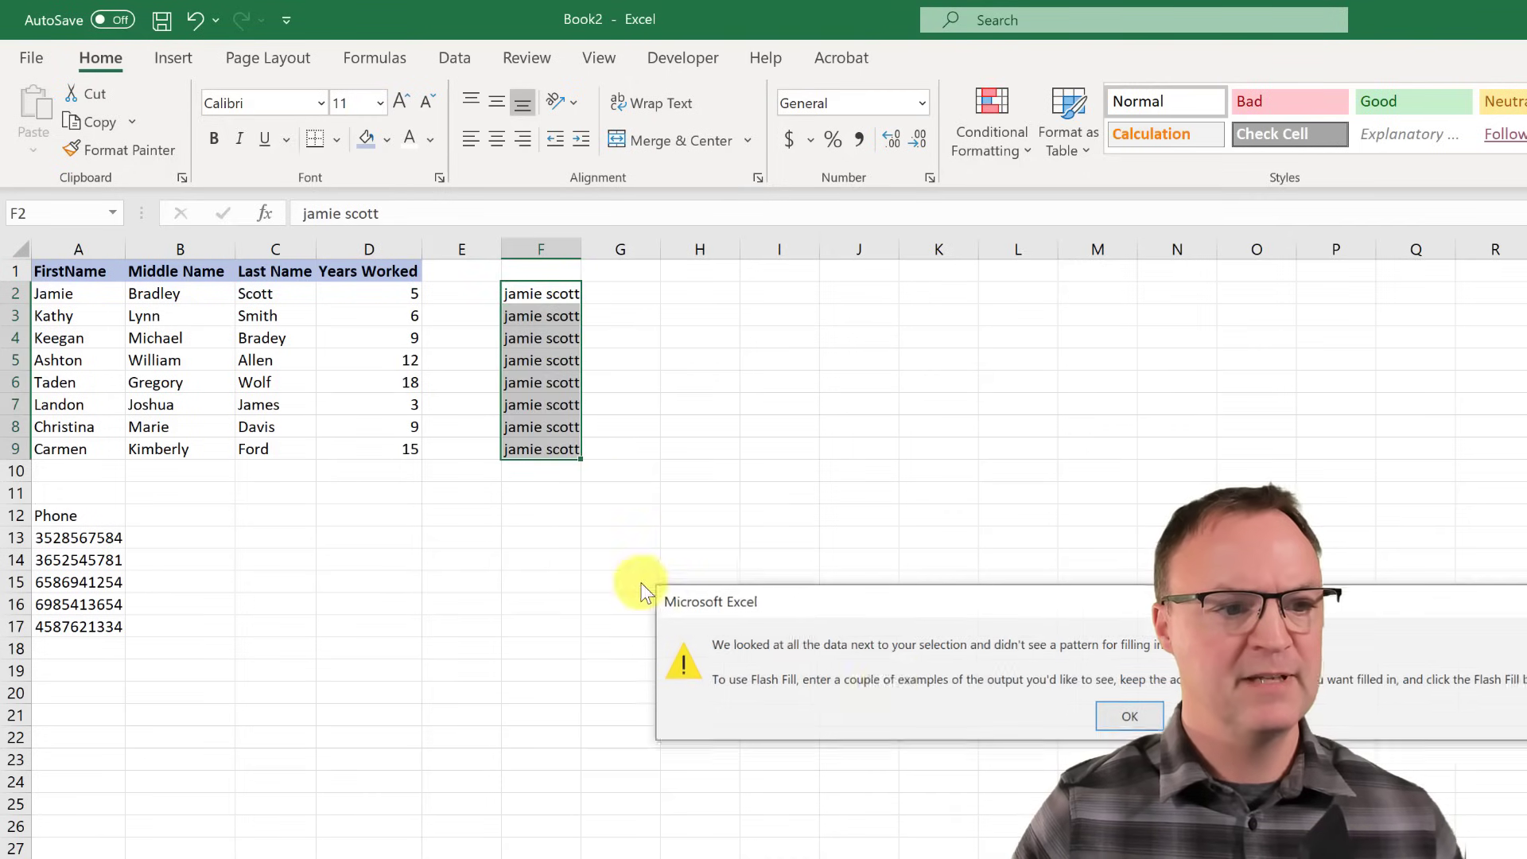
left_click(1129, 716)
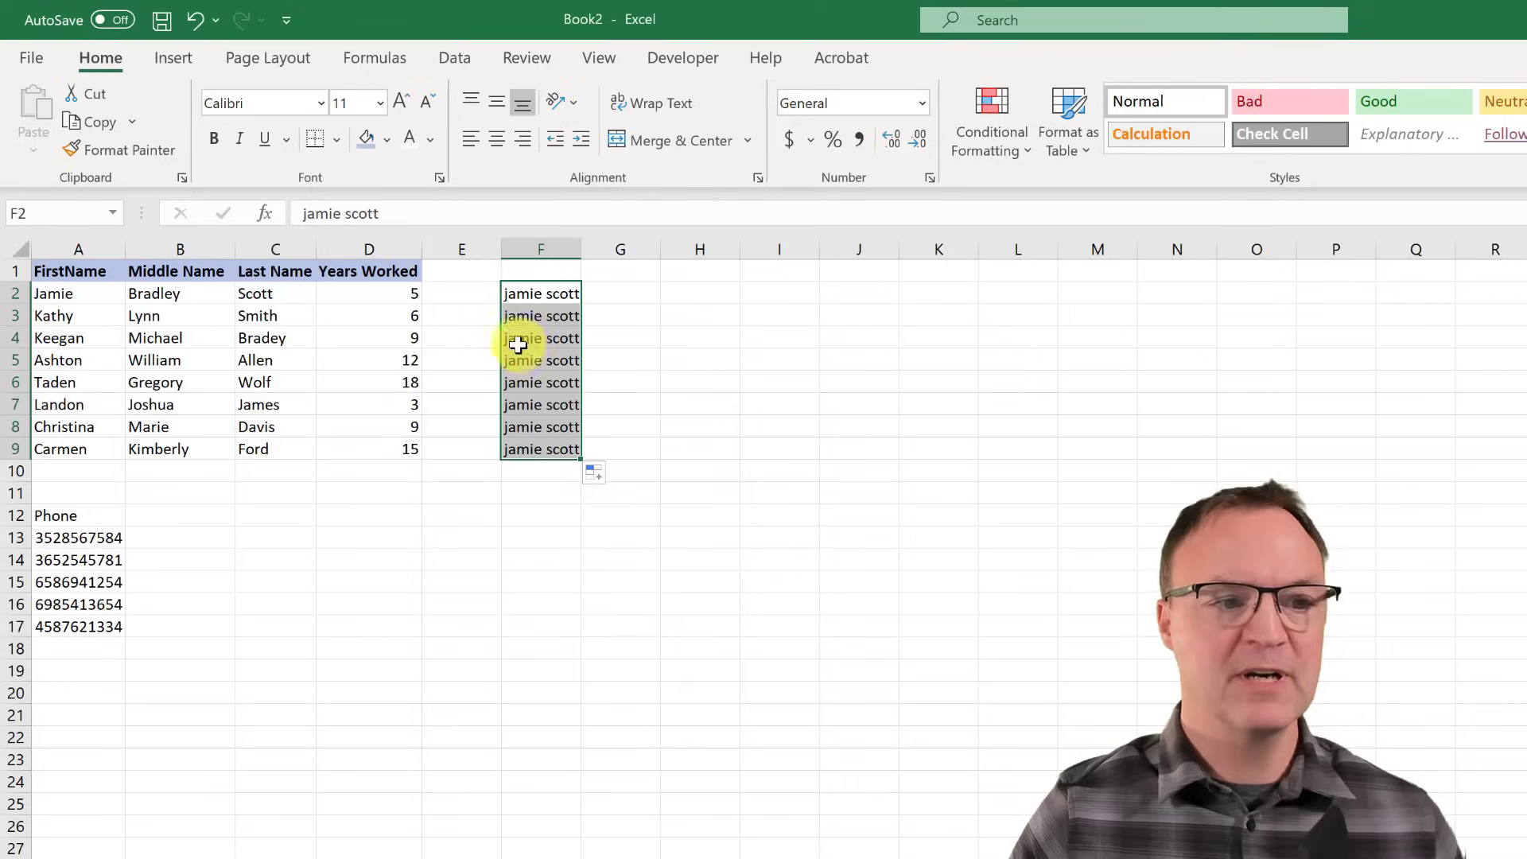
key("Delete")
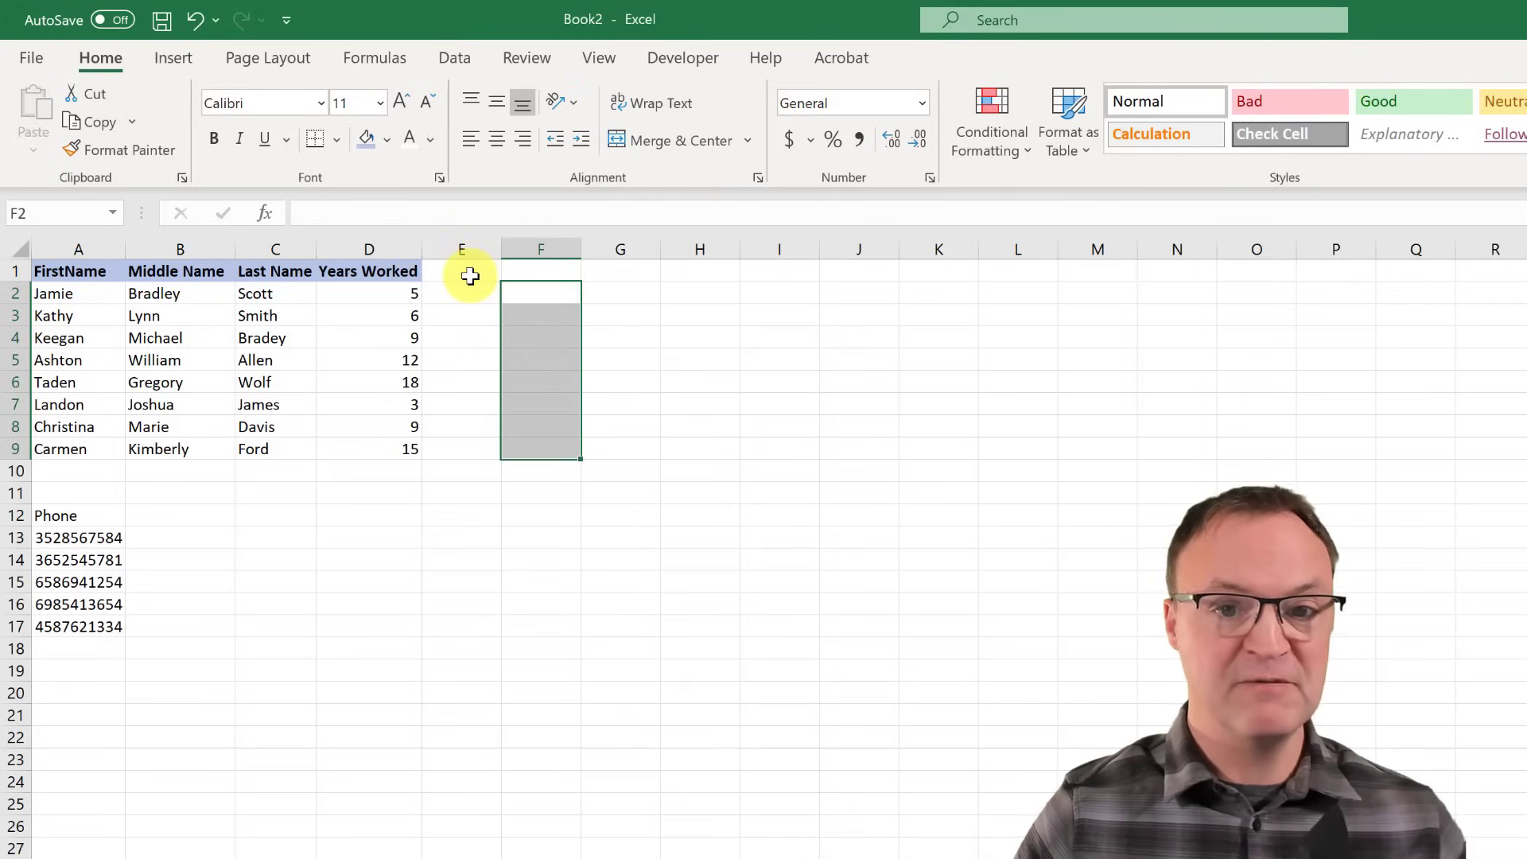
- Head column E 'Email' and enter the first person's email address in E2
left_click(474, 278)
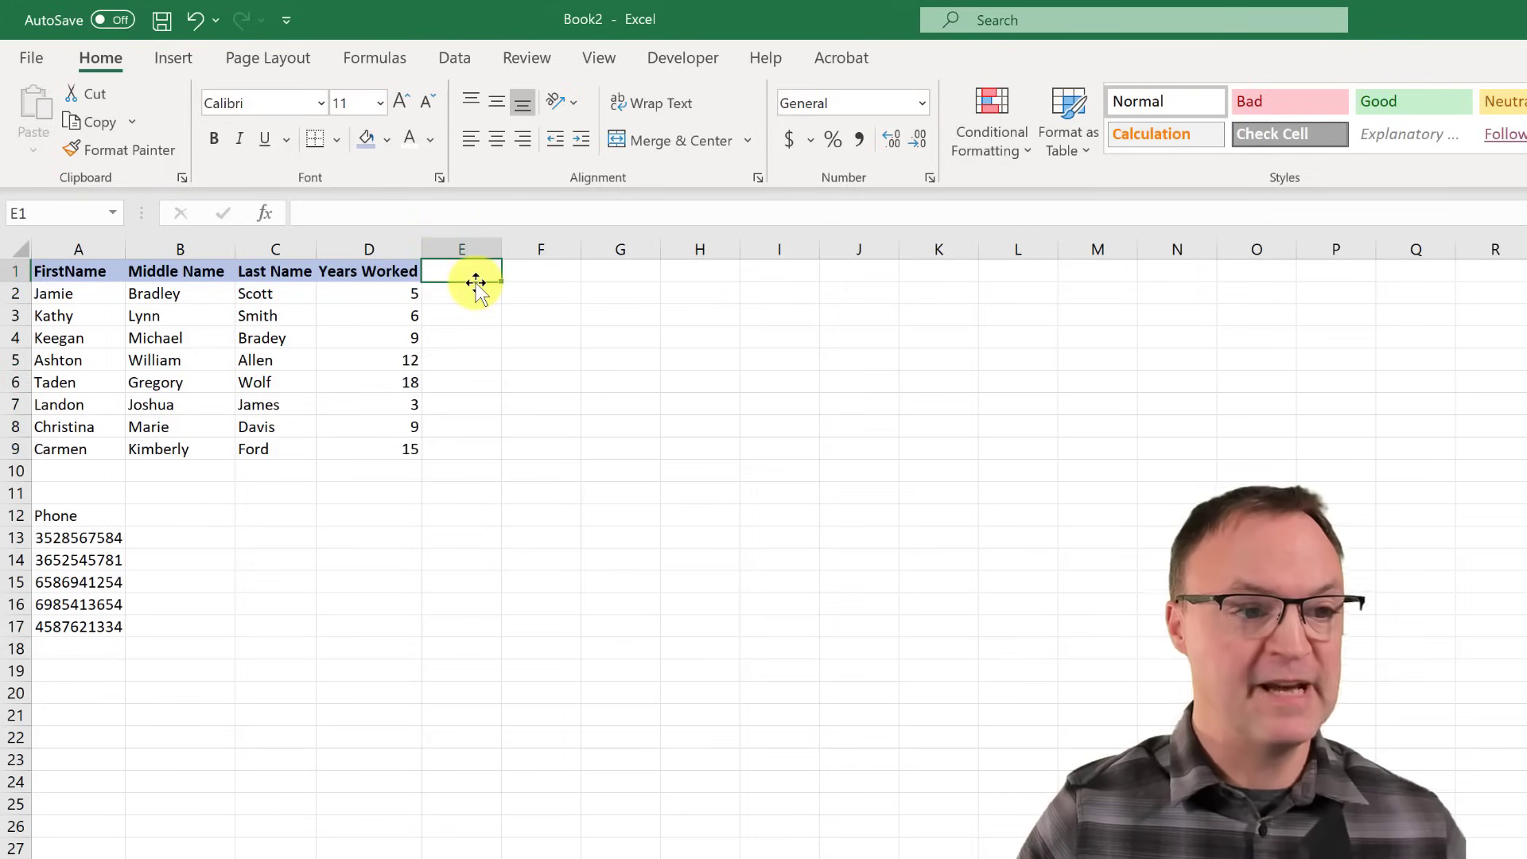
type("il")
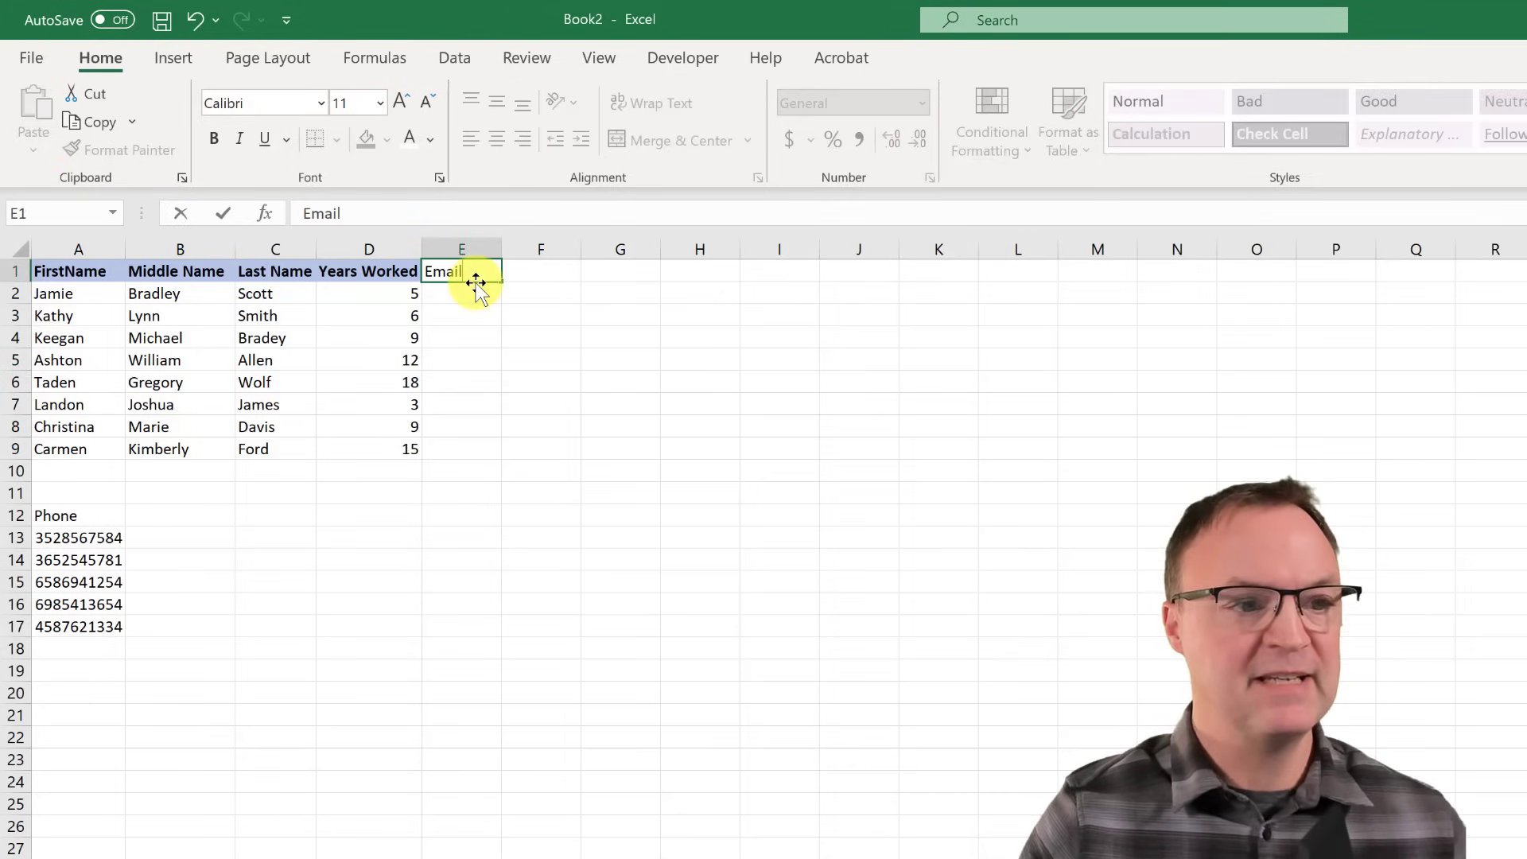
left_click(468, 292)
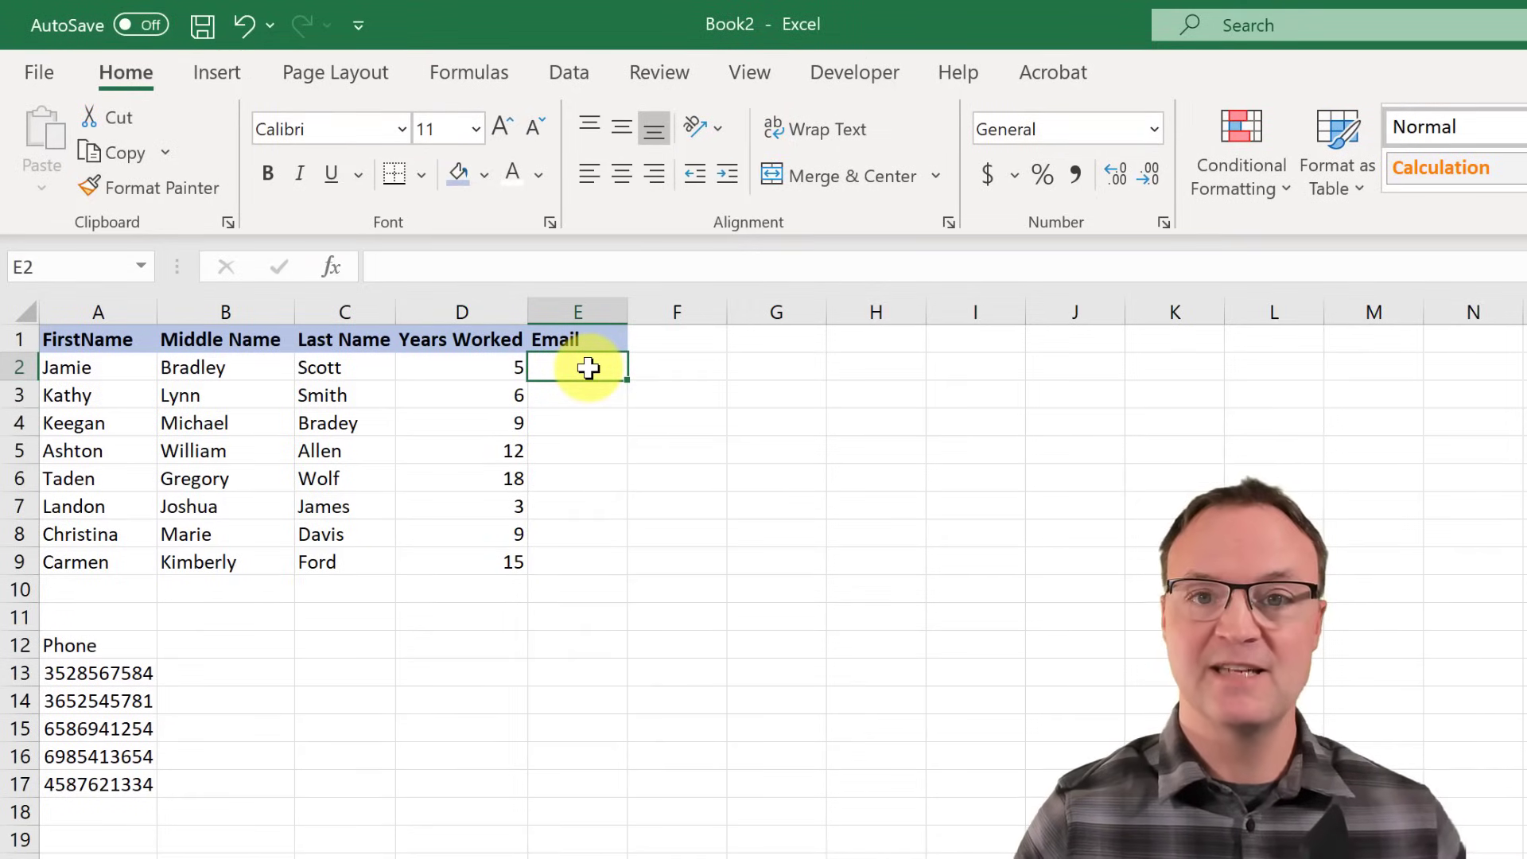
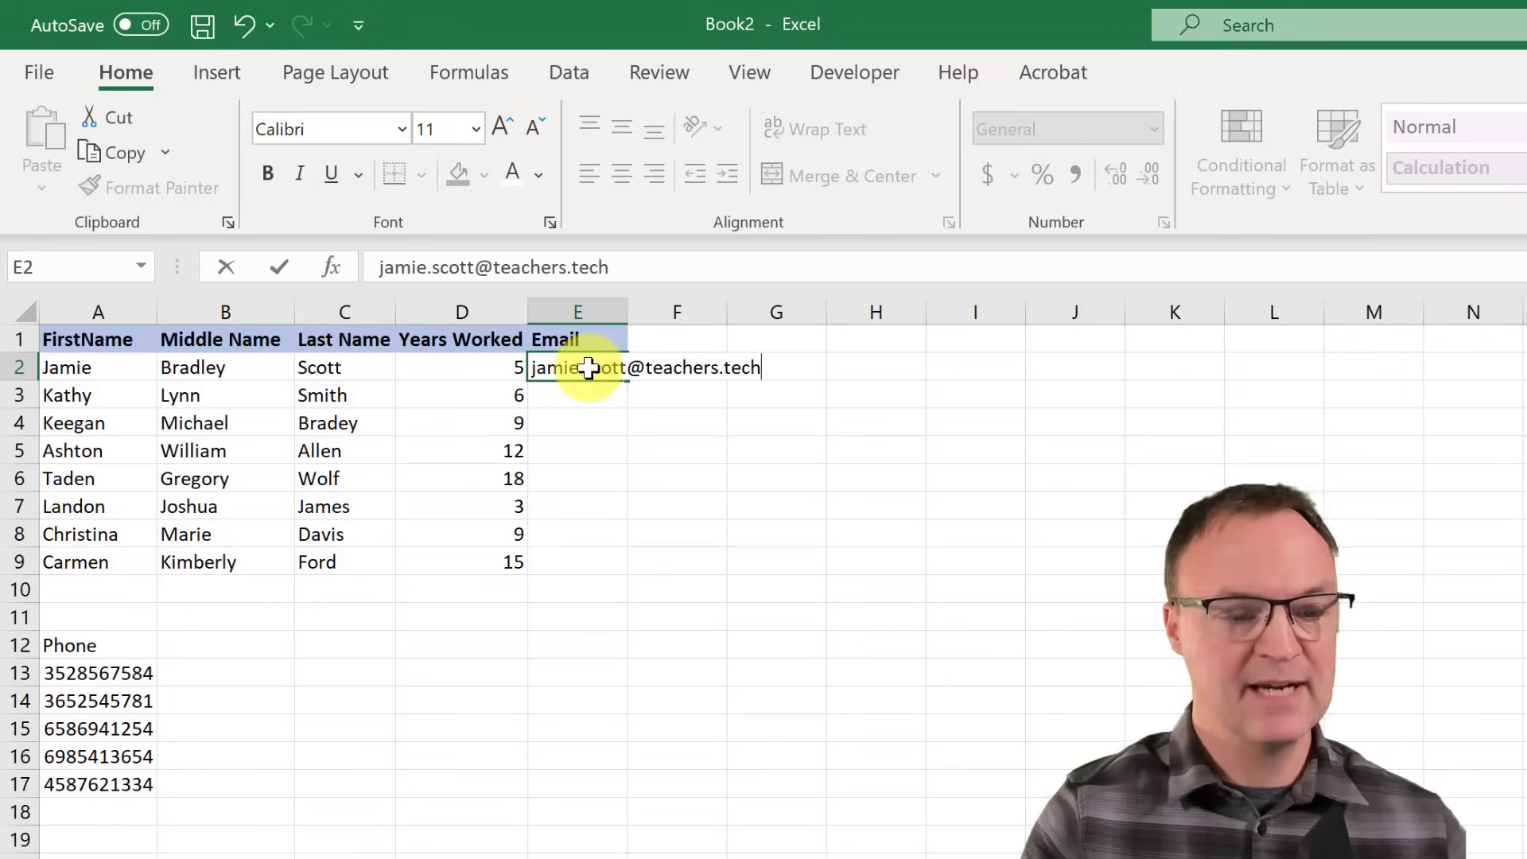
left_click(621, 446)
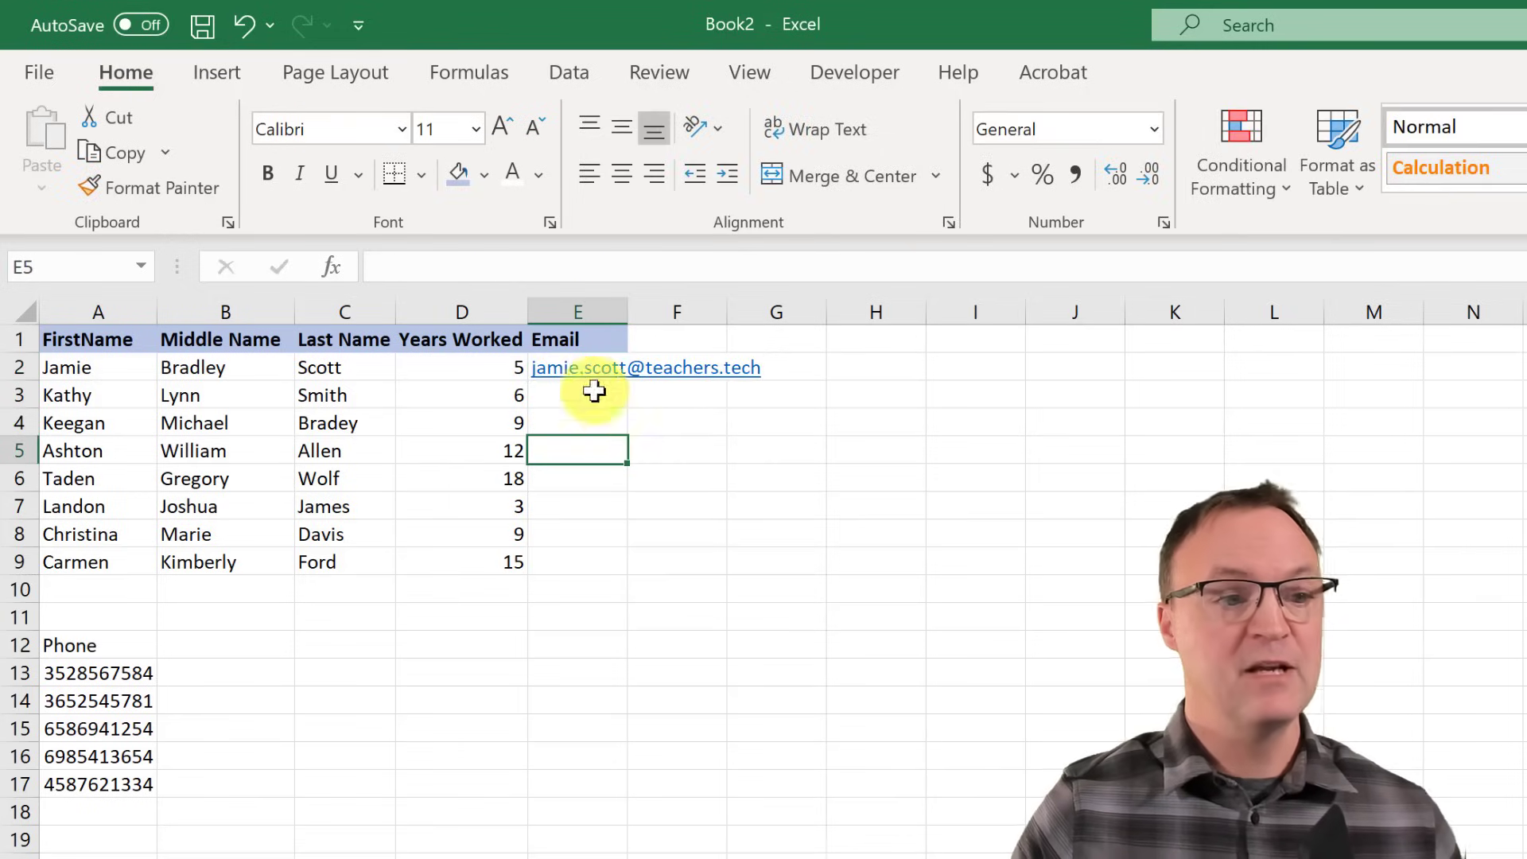
- Flash Fill the remaining email addresses and widen column E to fit them
left_click(781, 360)
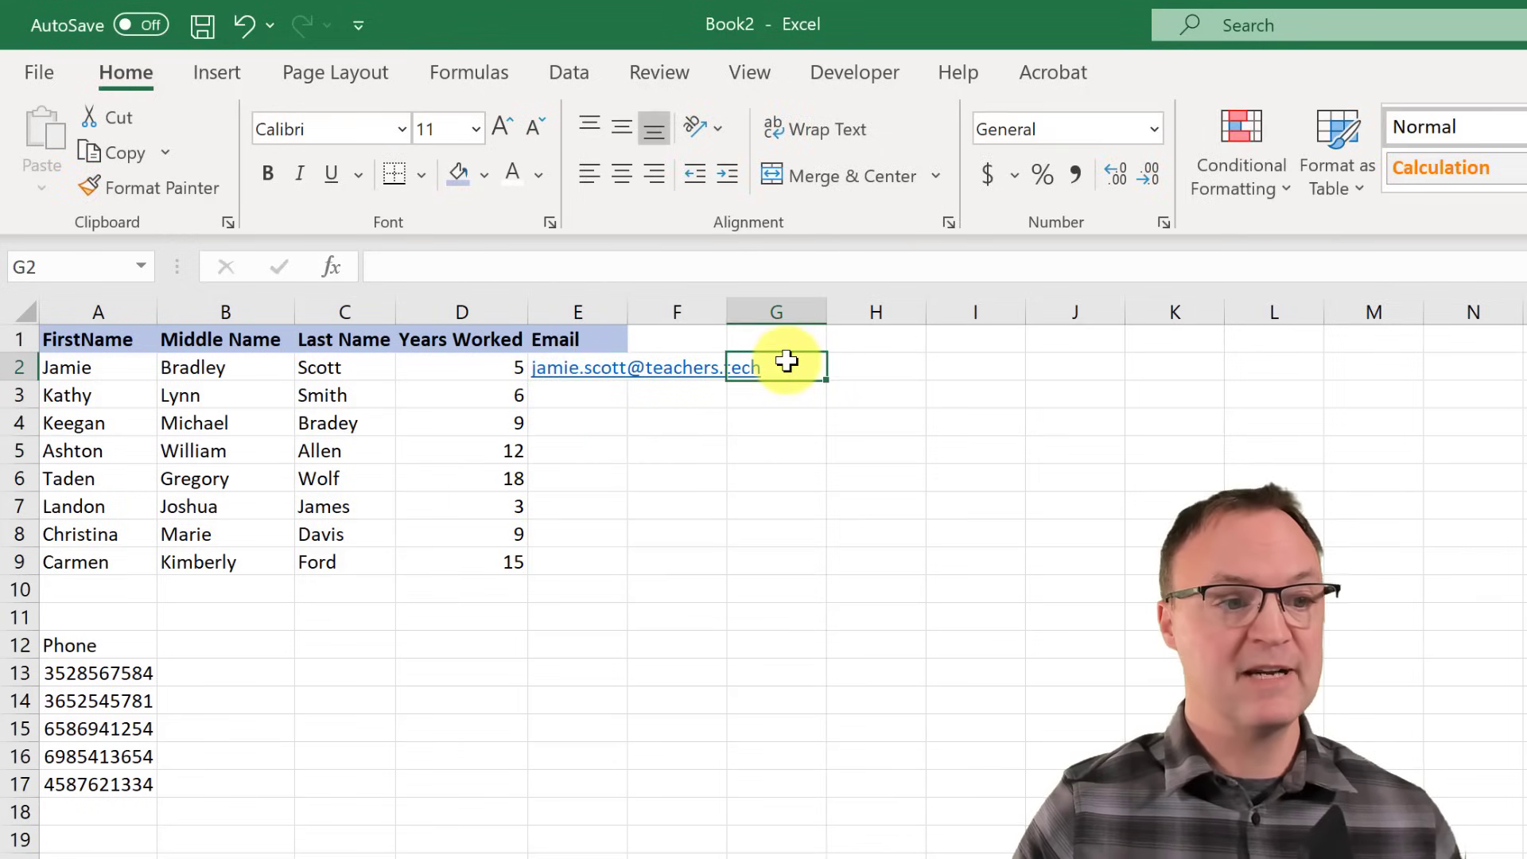
left_click(578, 367)
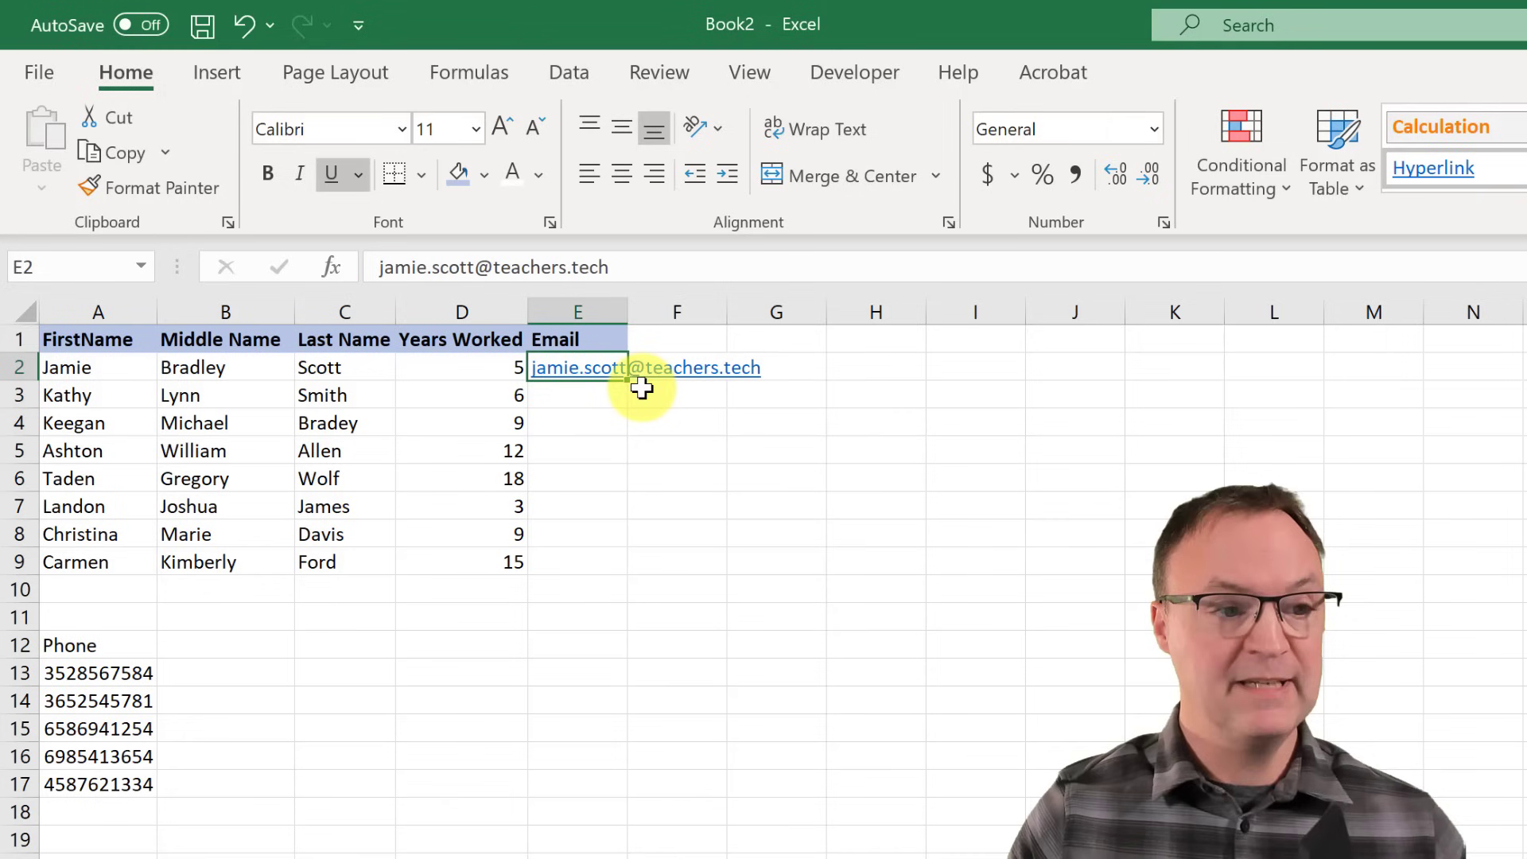
key("ctrl+e")
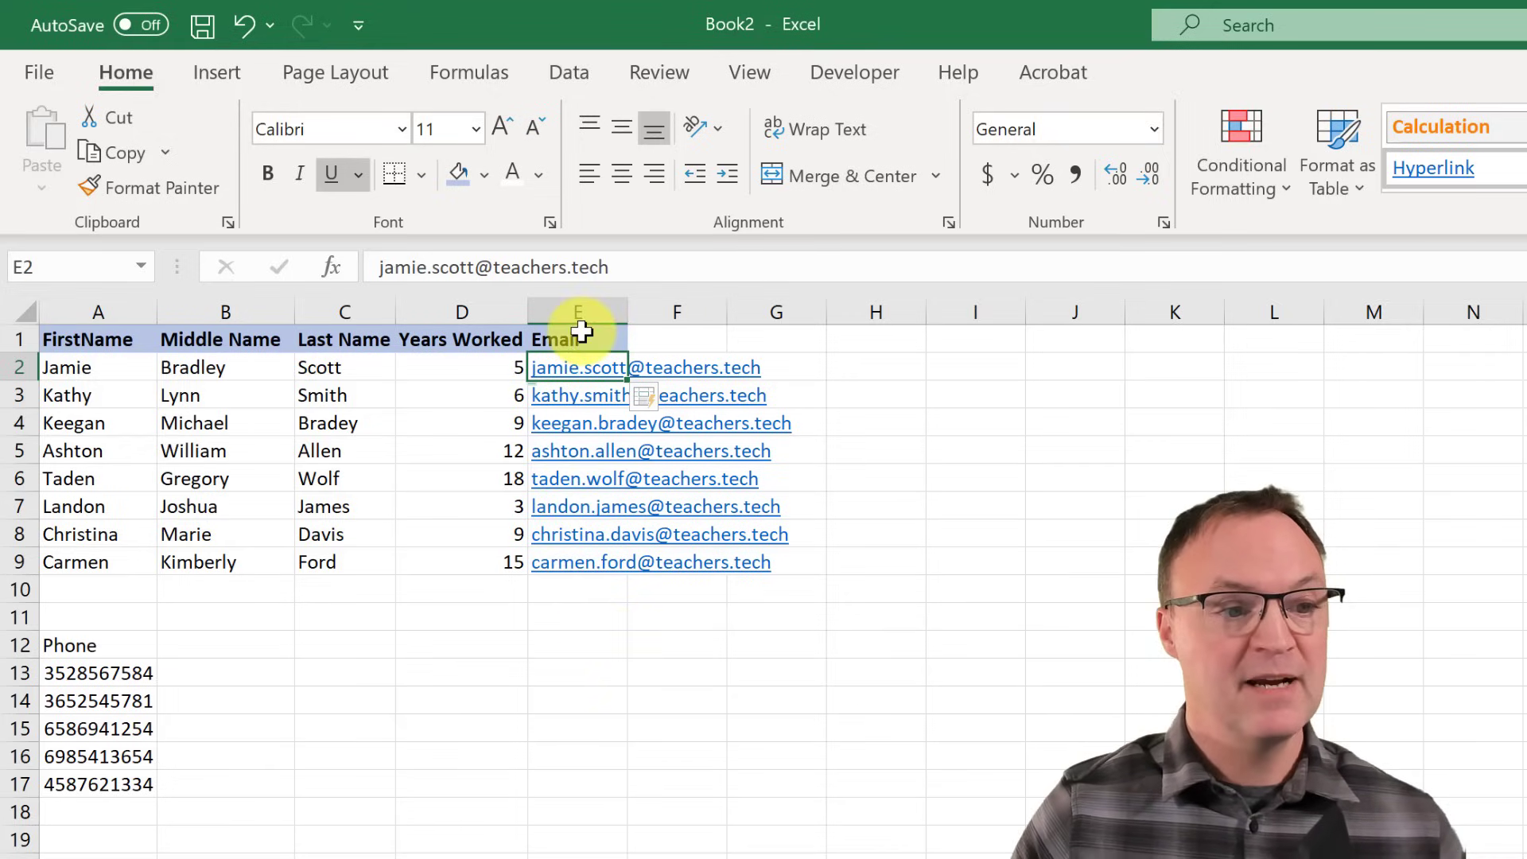
double_click(628, 312)
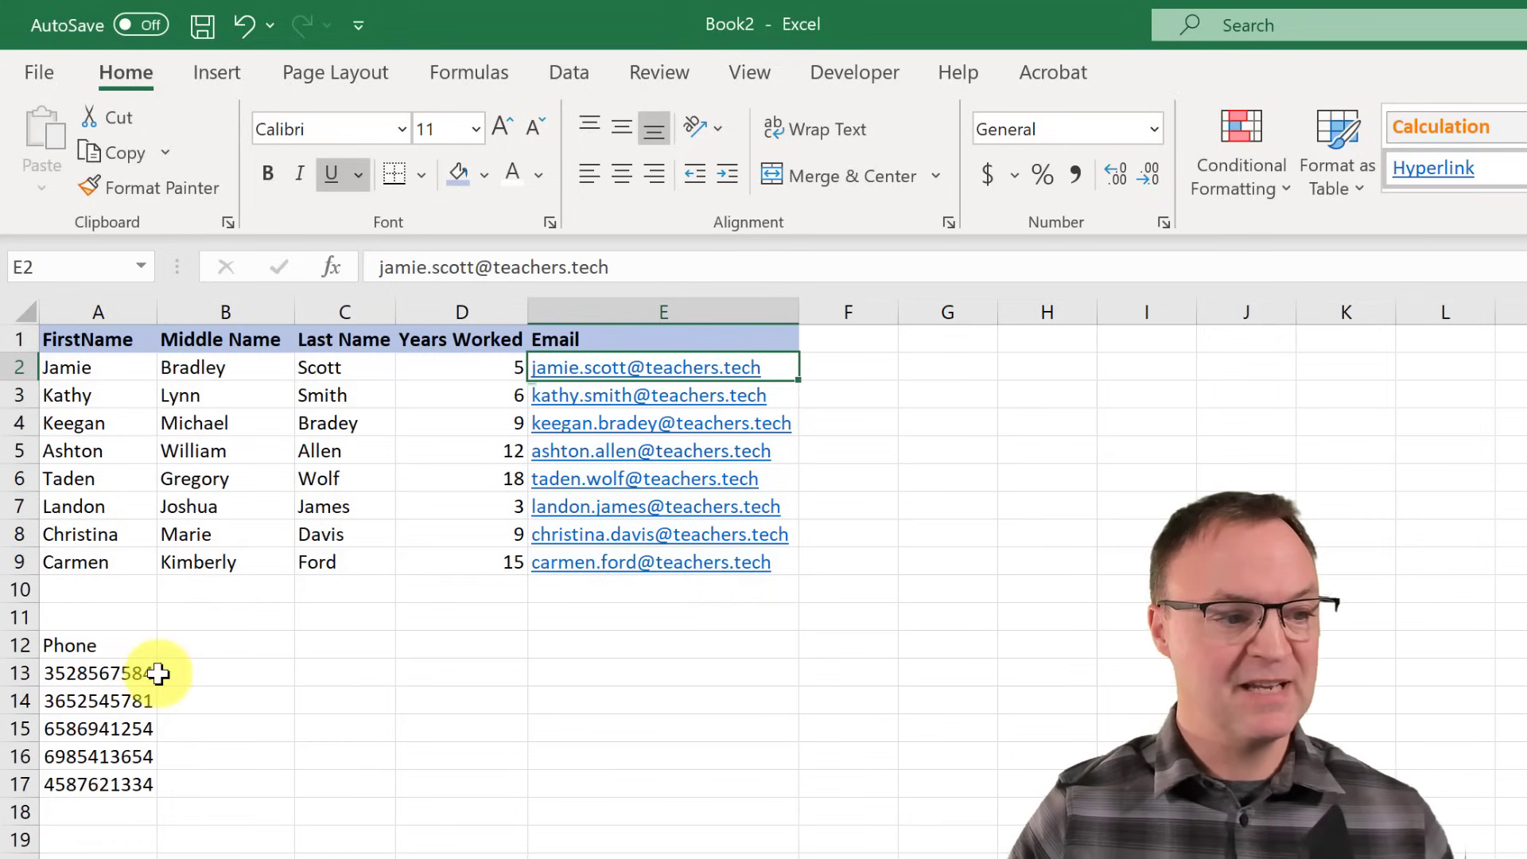
- Enter the first phone number as (area code)xxx-xxxx in B13, then Flash Fill it down to B17
left_click(222, 673)
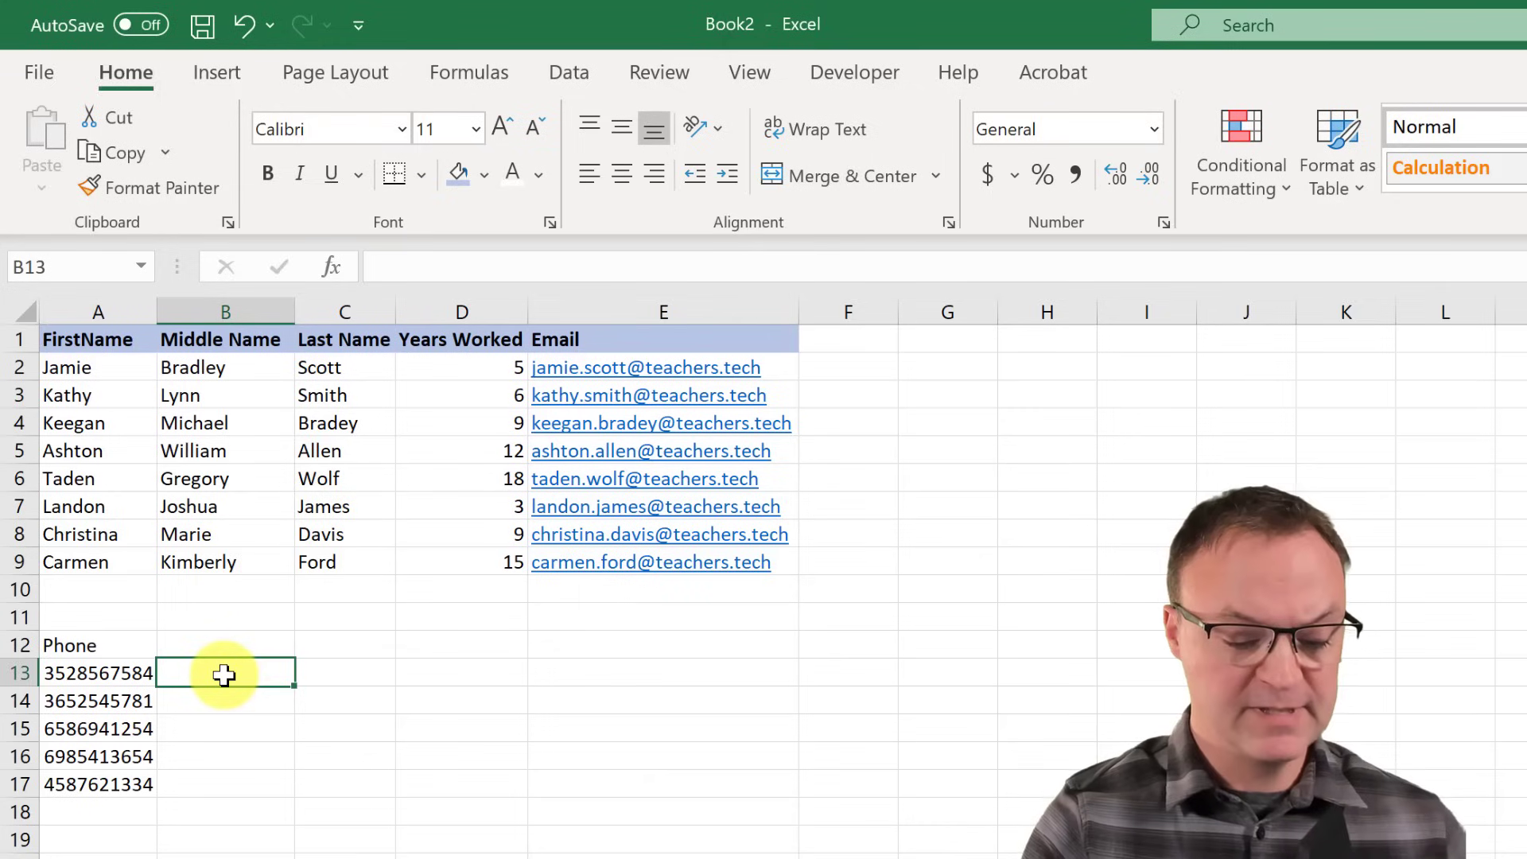
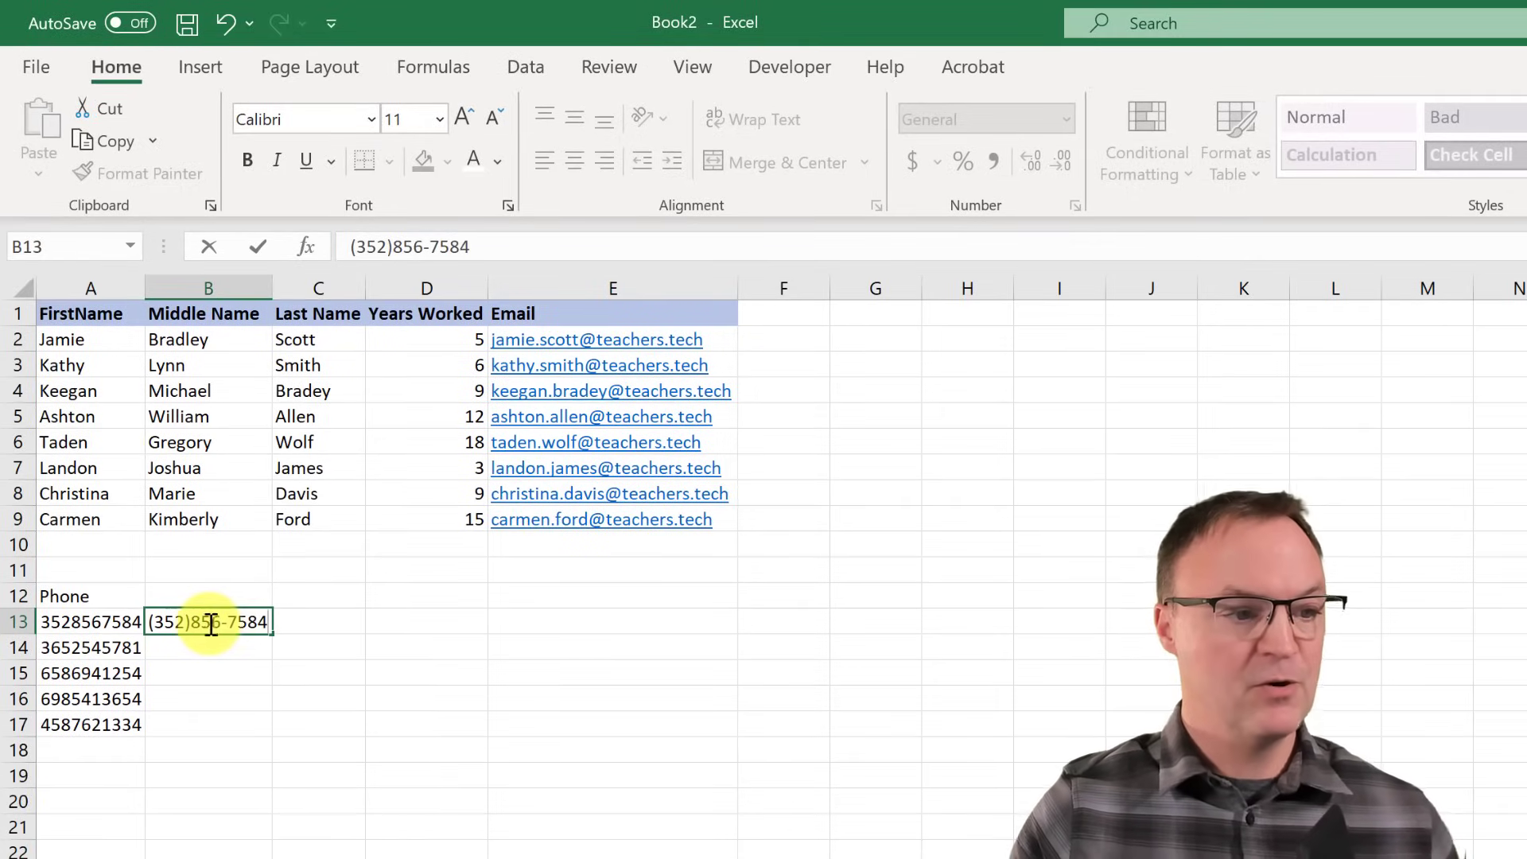
key("Return")
left_click(222, 628)
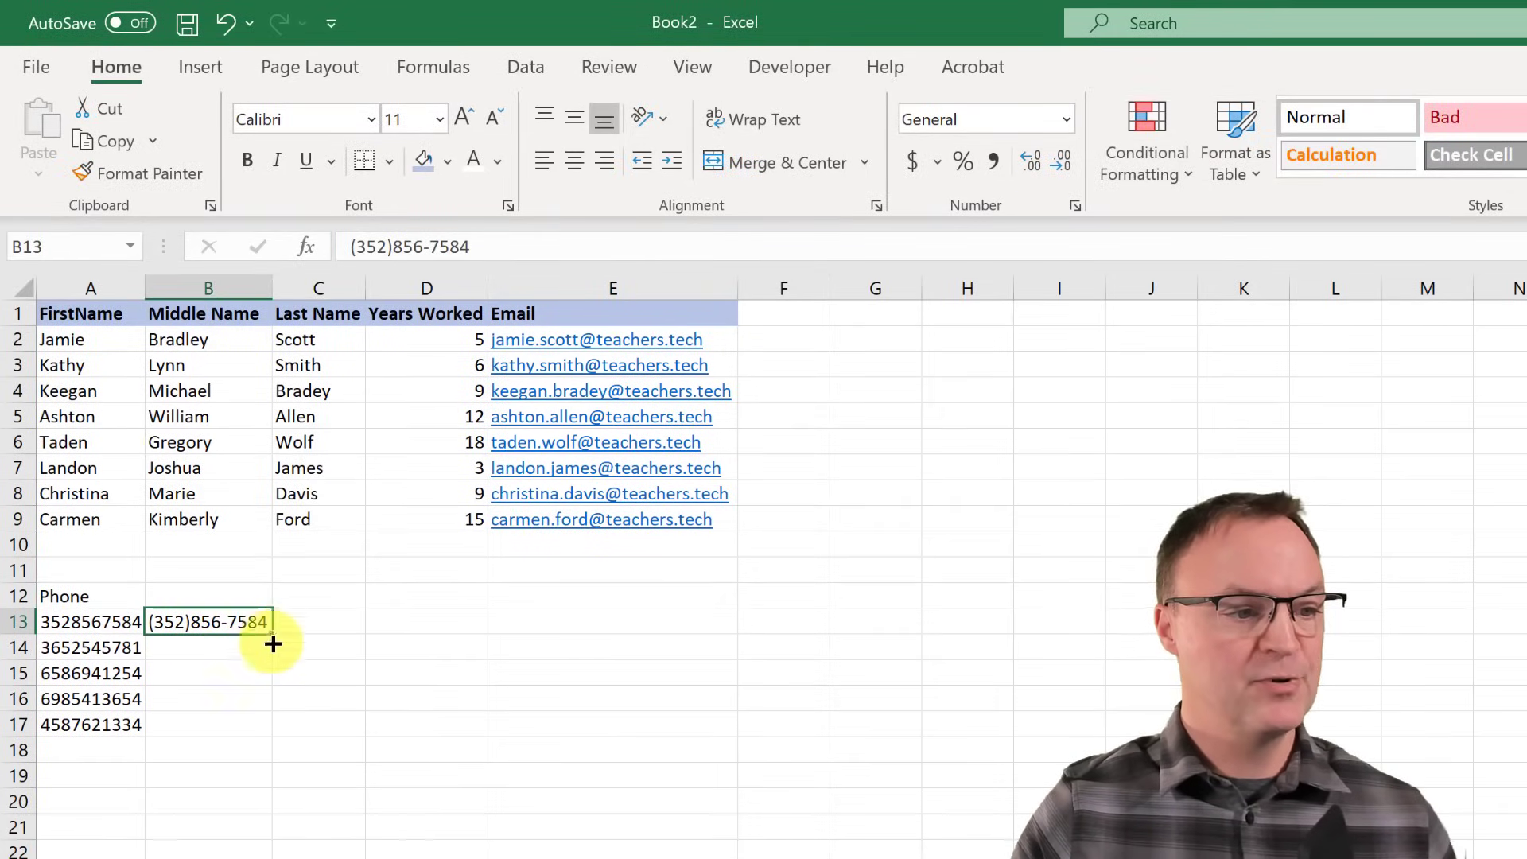
left_click_drag(273, 635, 261, 728)
left_click(287, 751)
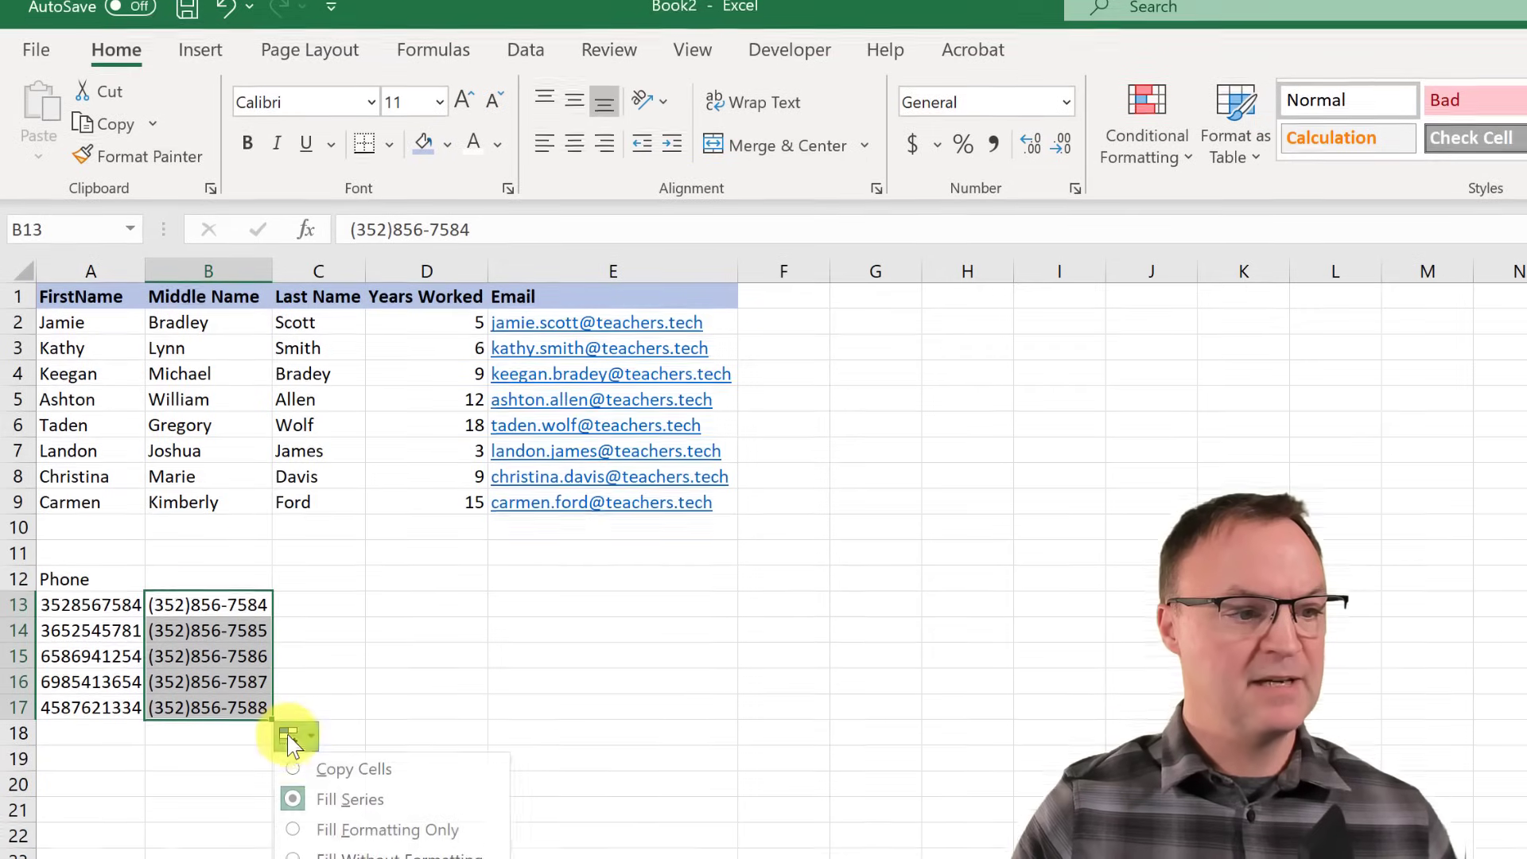
left_click(305, 836)
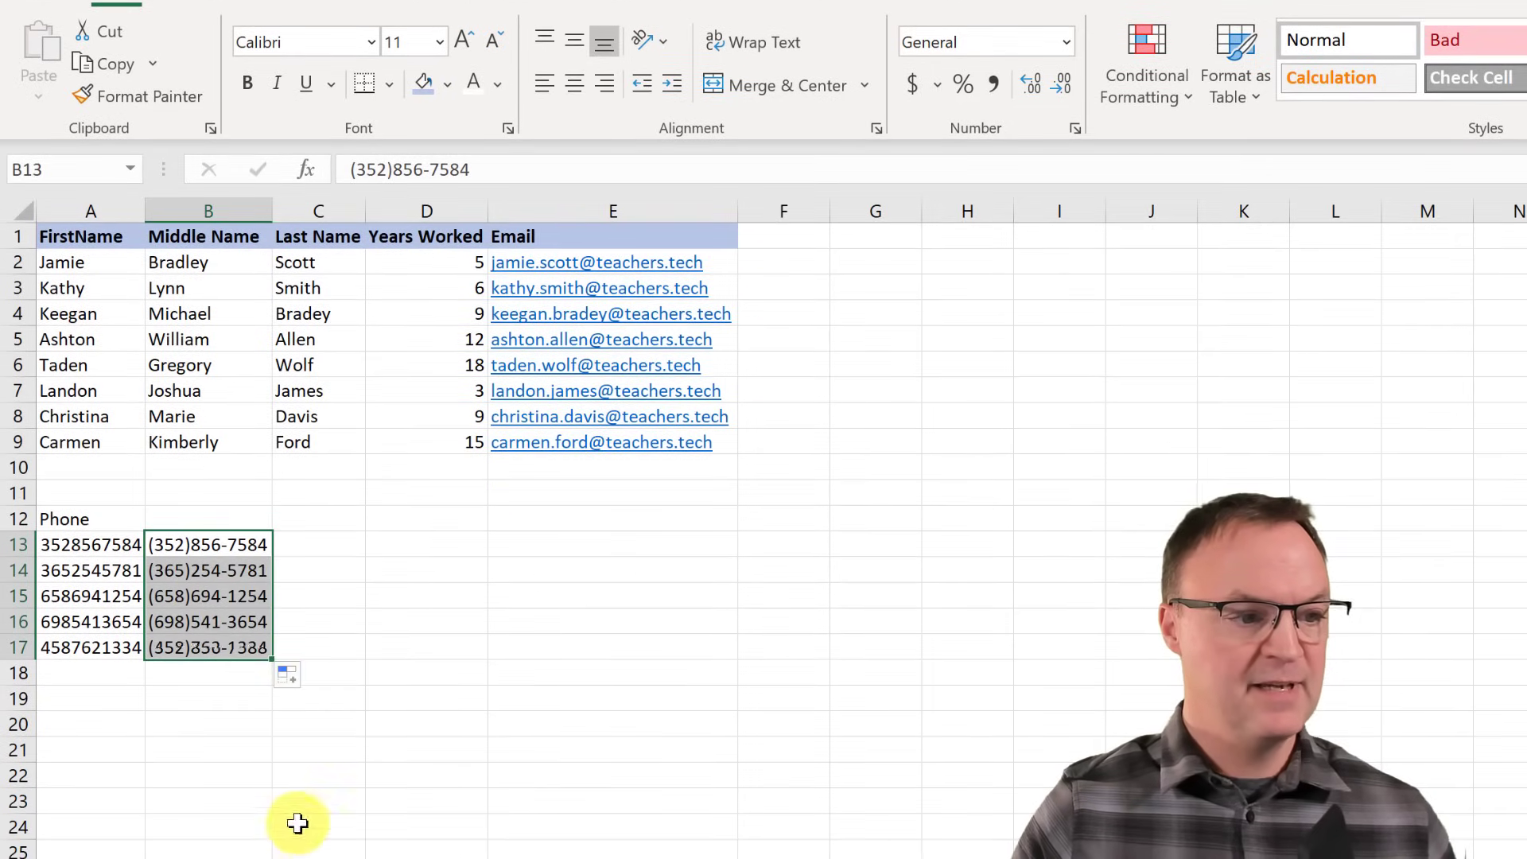
left_click(208, 743)
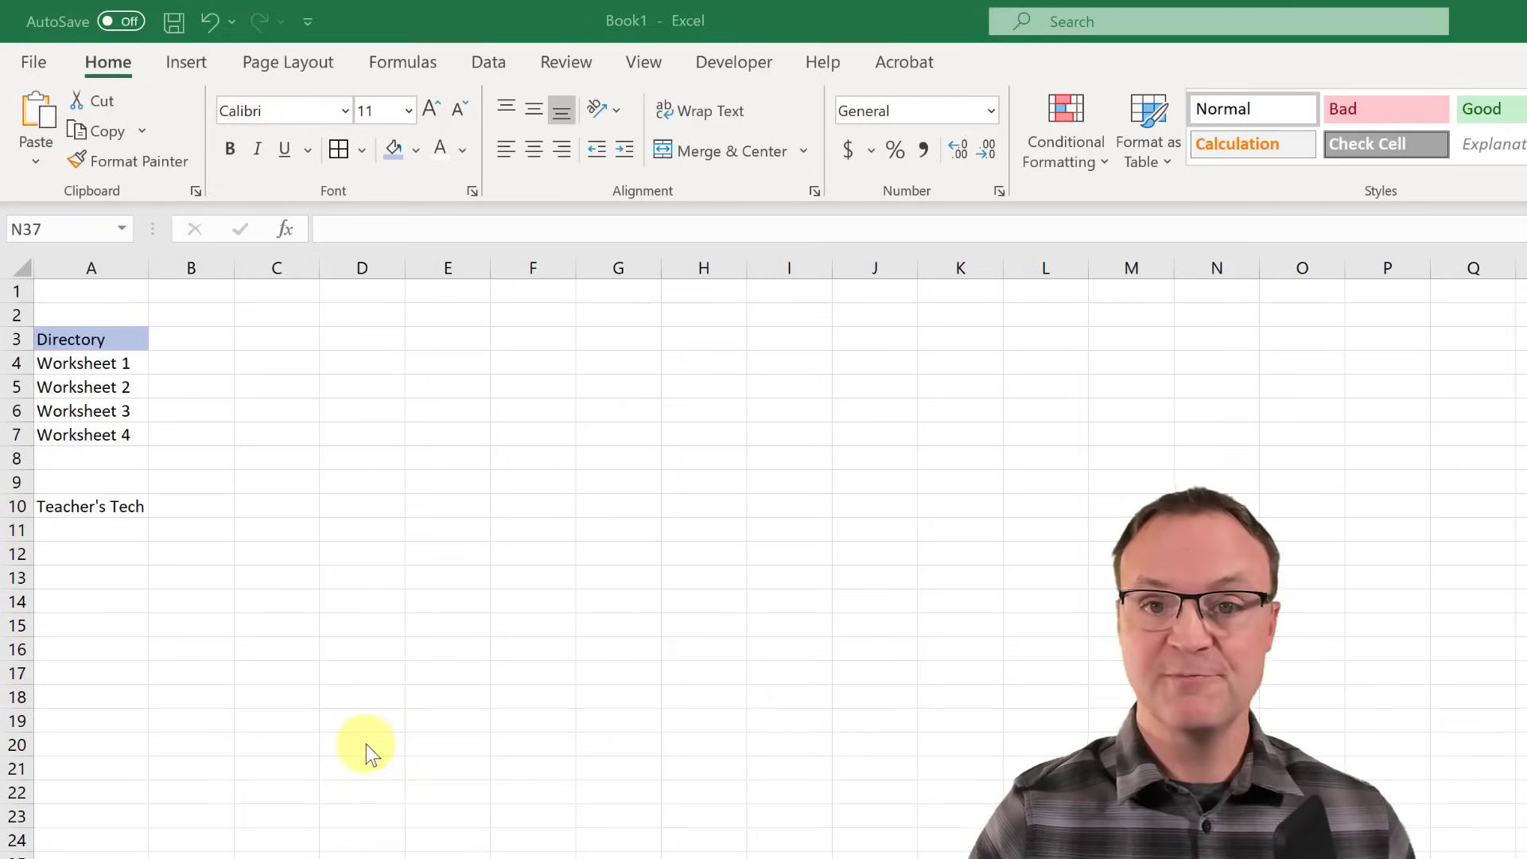
- Make the Teacher's Tech text in A10 bold, cancelling the link dialog unchanged
left_click(88, 512)
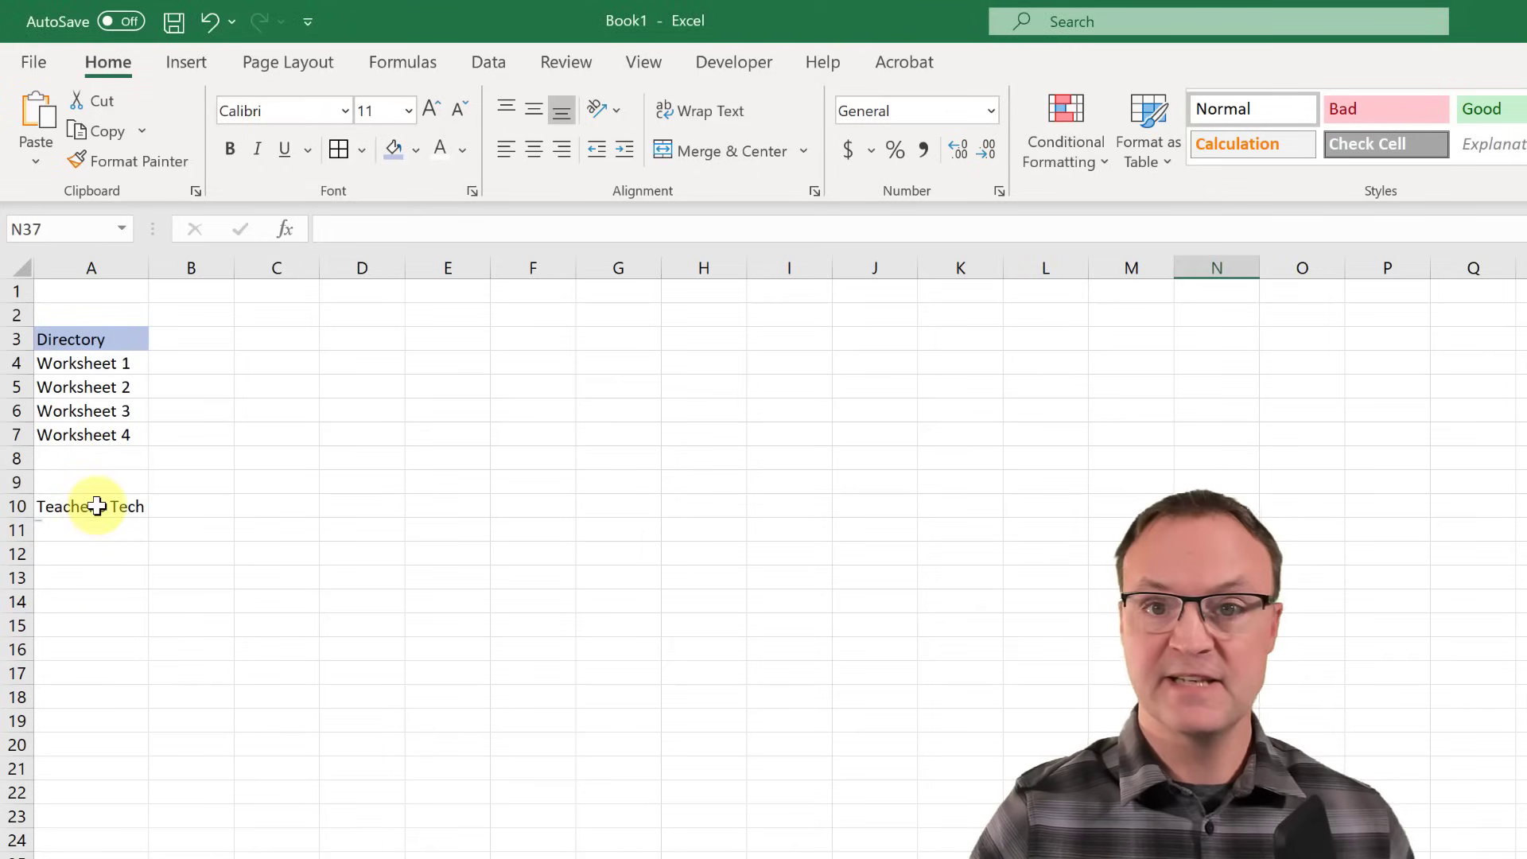
left_click(101, 506)
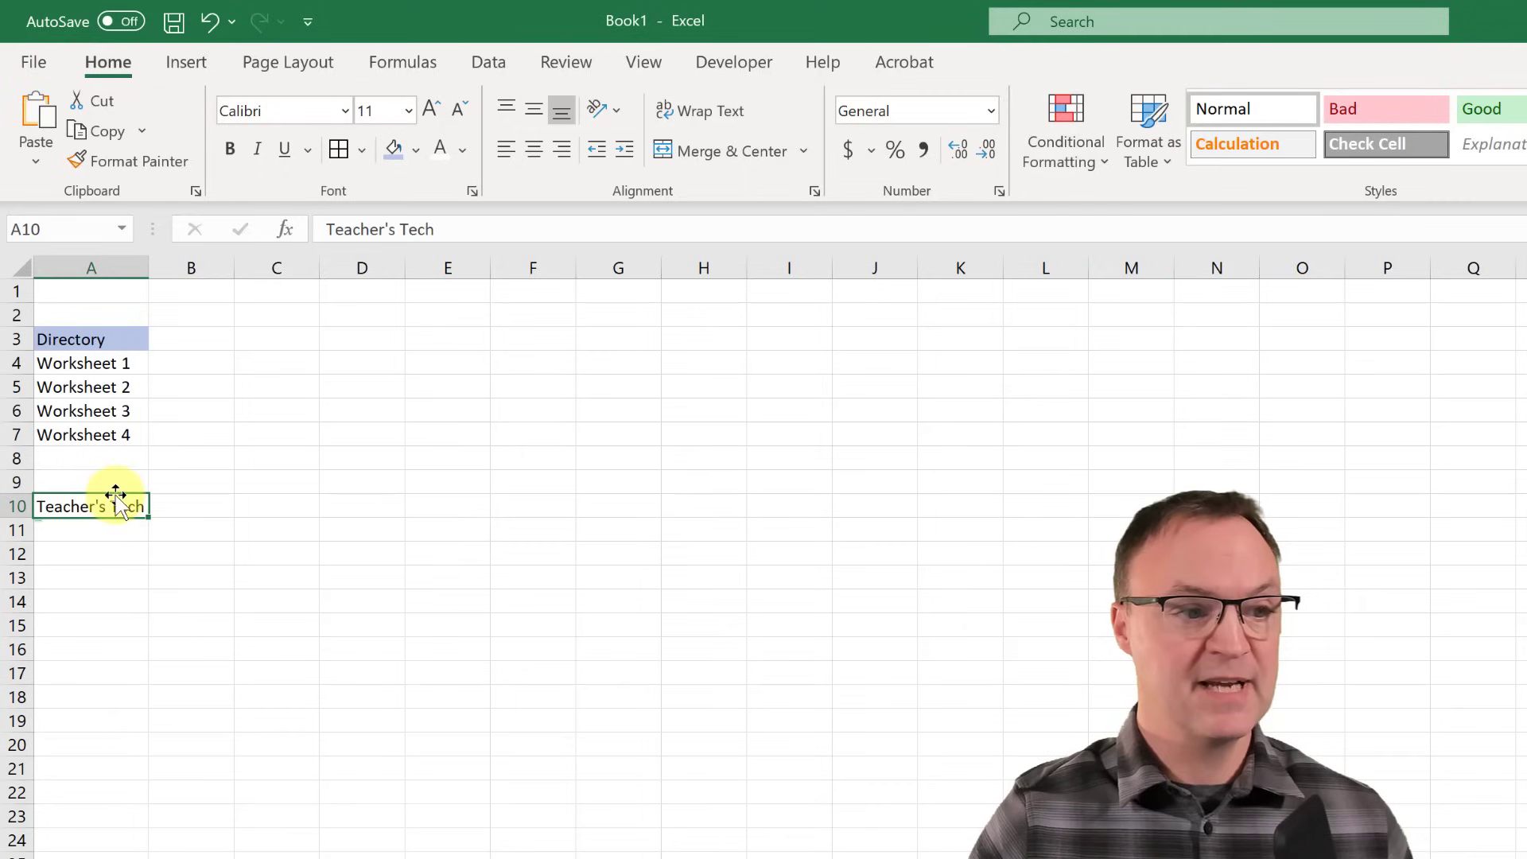
left_click(230, 149)
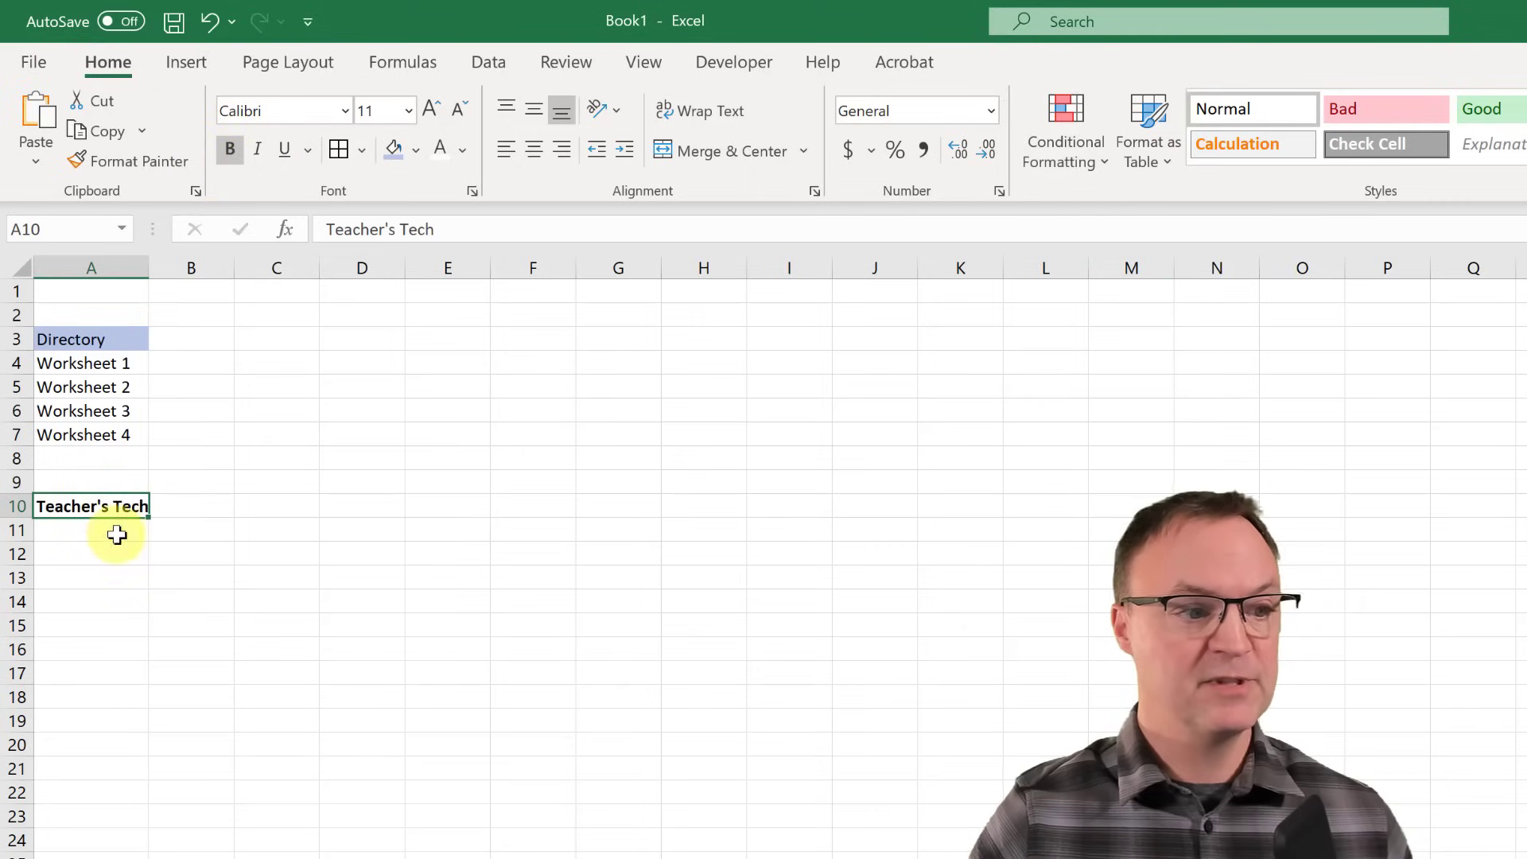
right_click(81, 507)
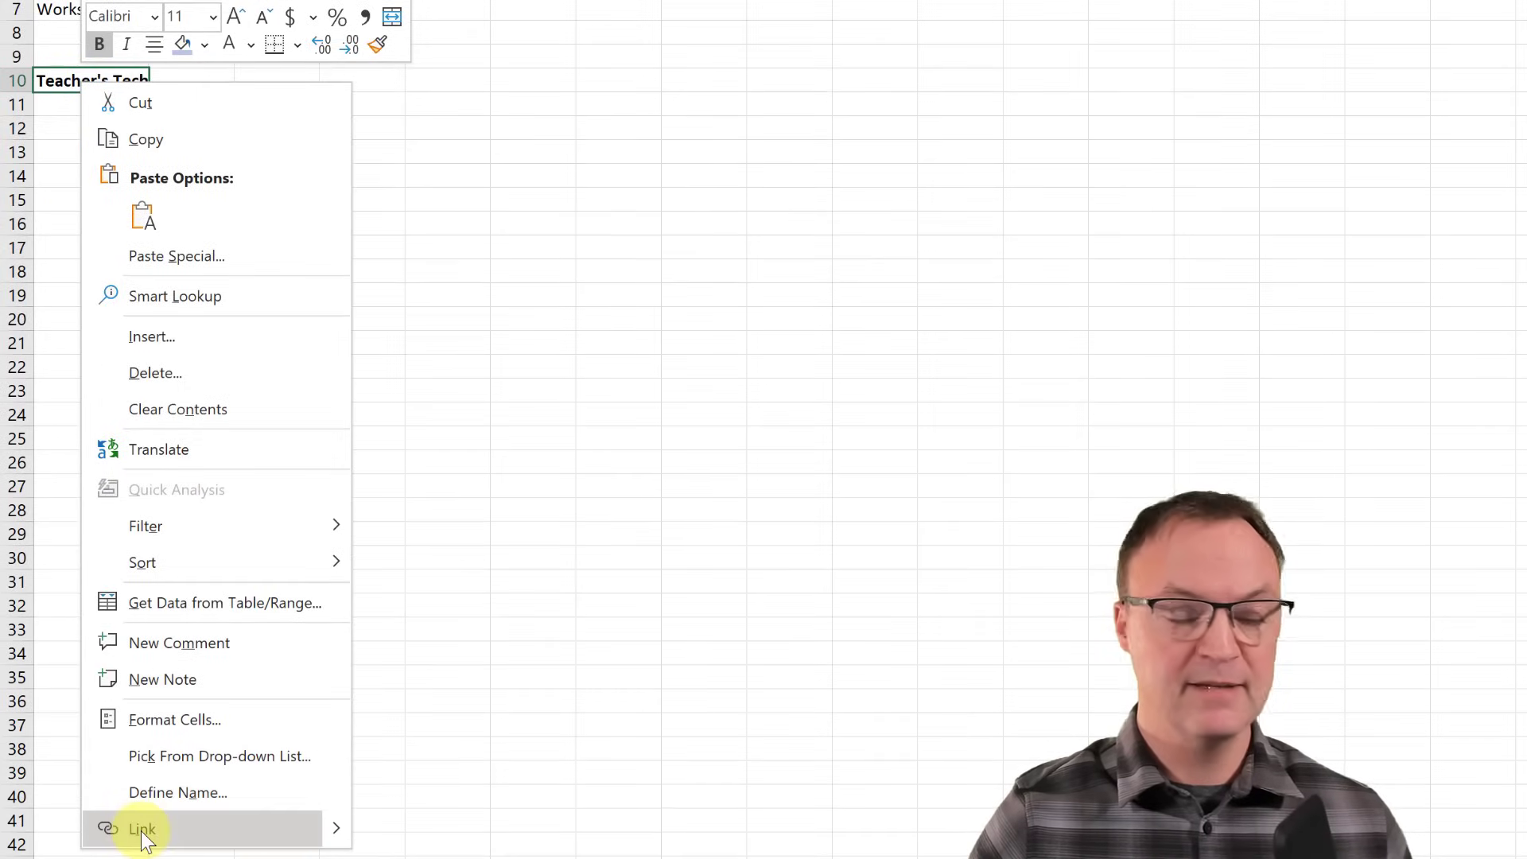
left_click(141, 830)
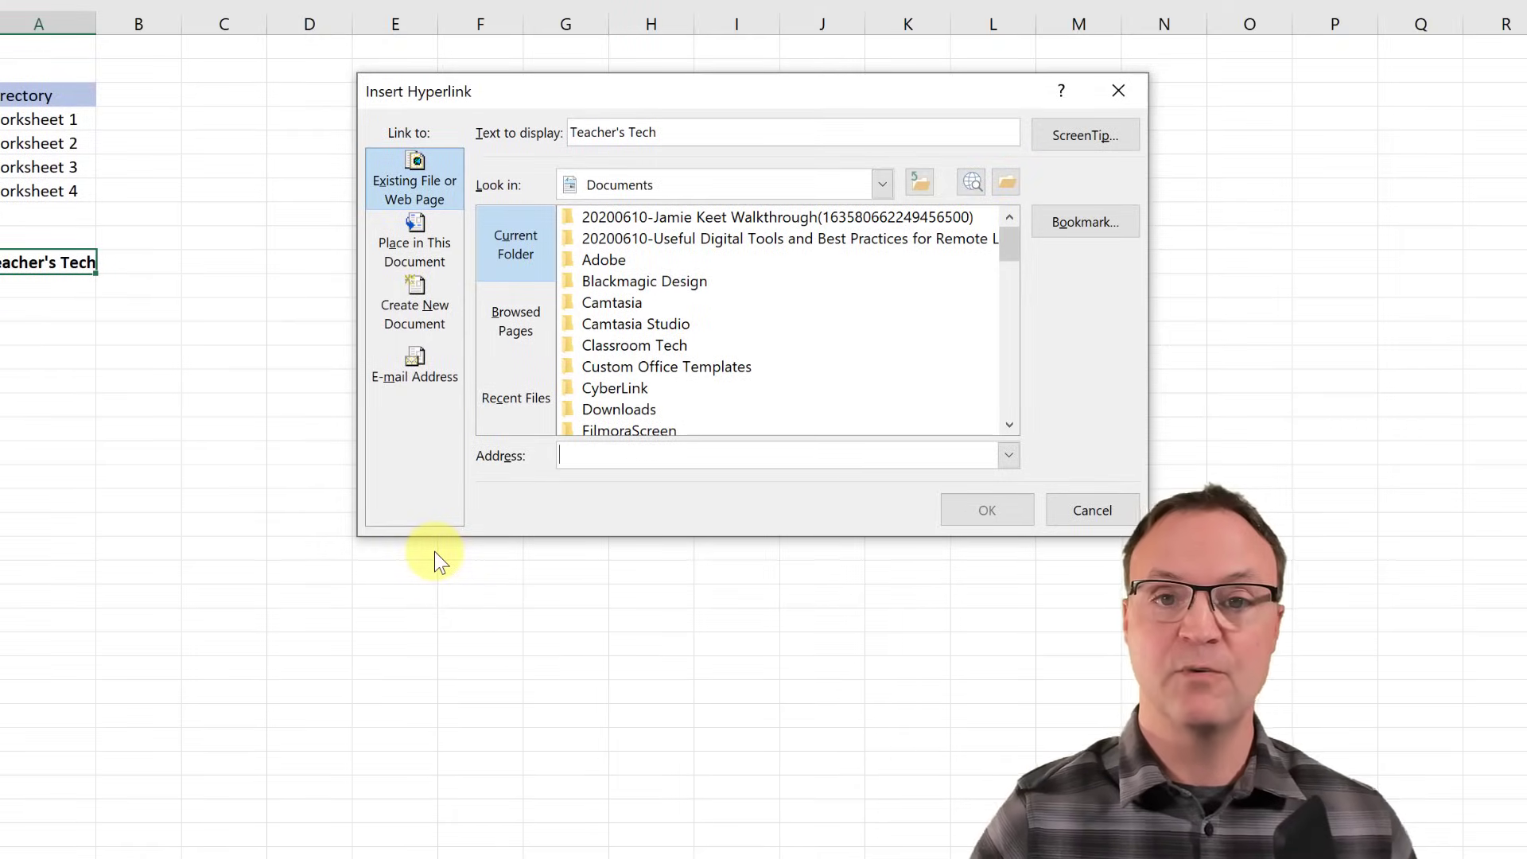
left_click(1101, 505)
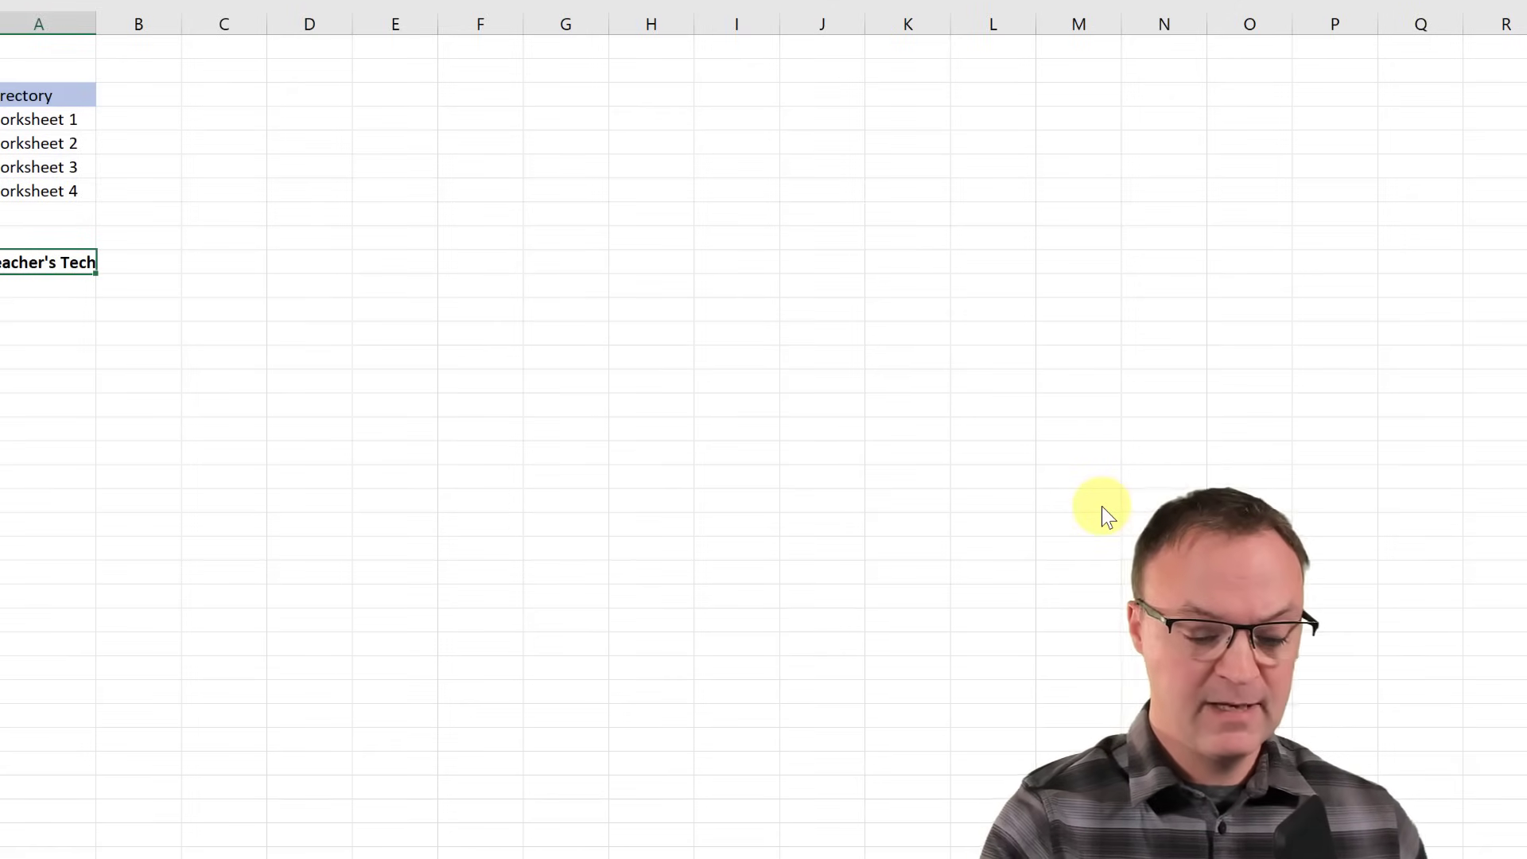
key("ctrl+k")
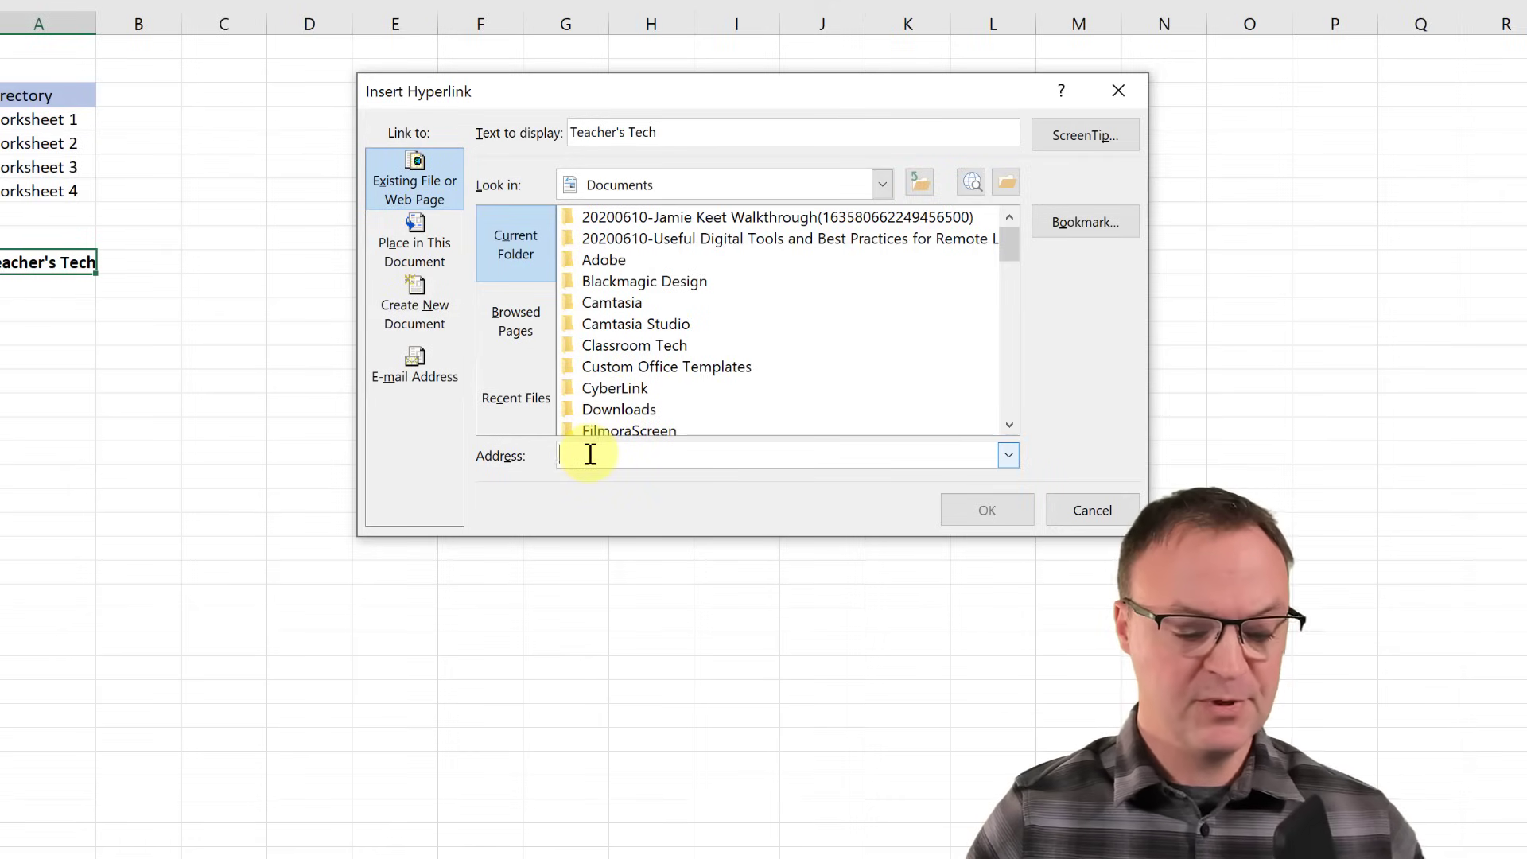
type("https://teachers.tech/")
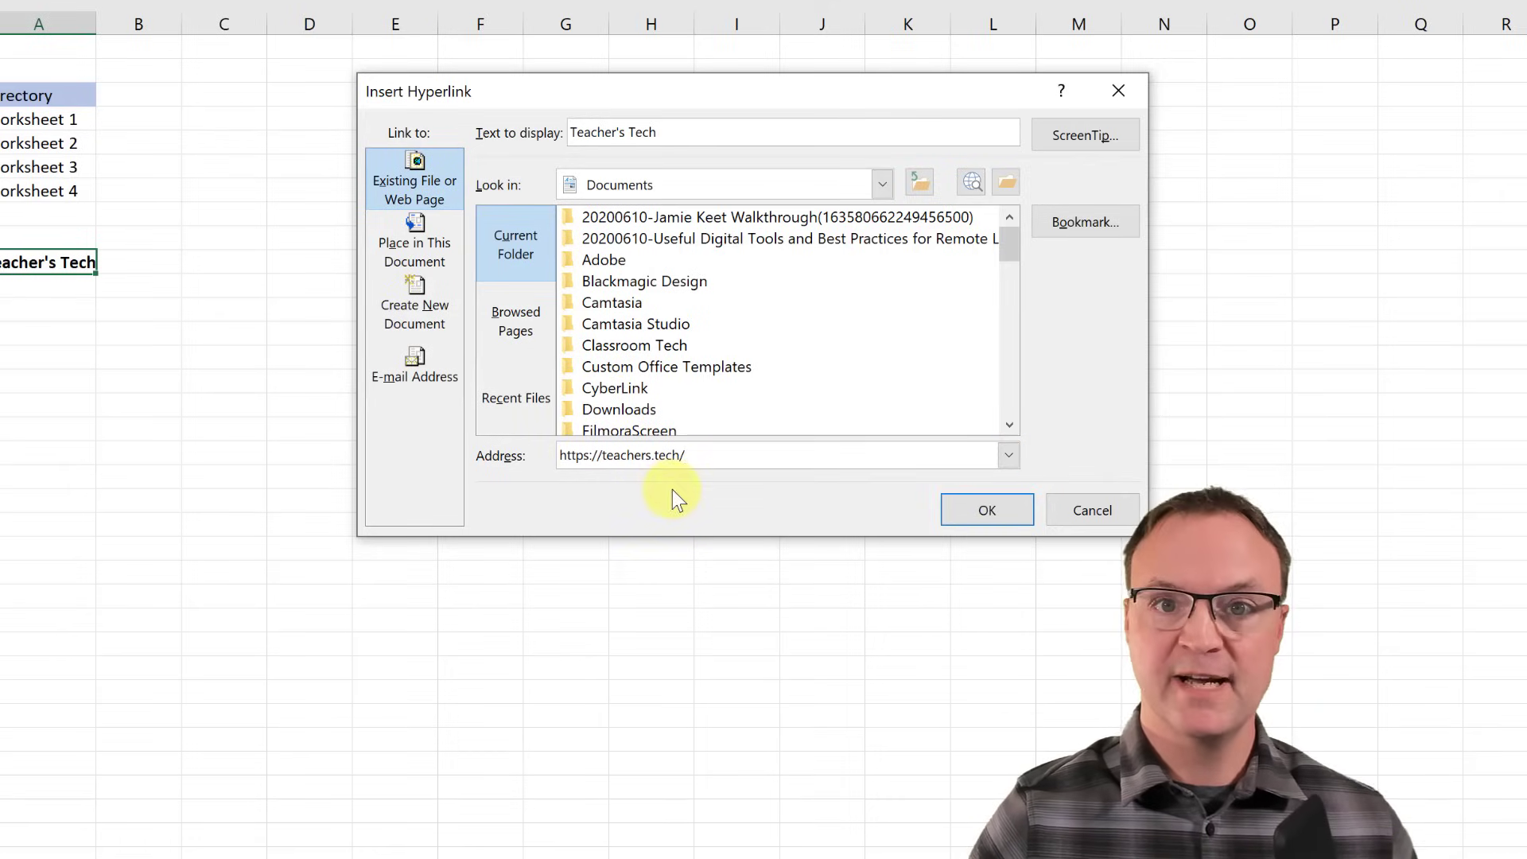
left_click(975, 521)
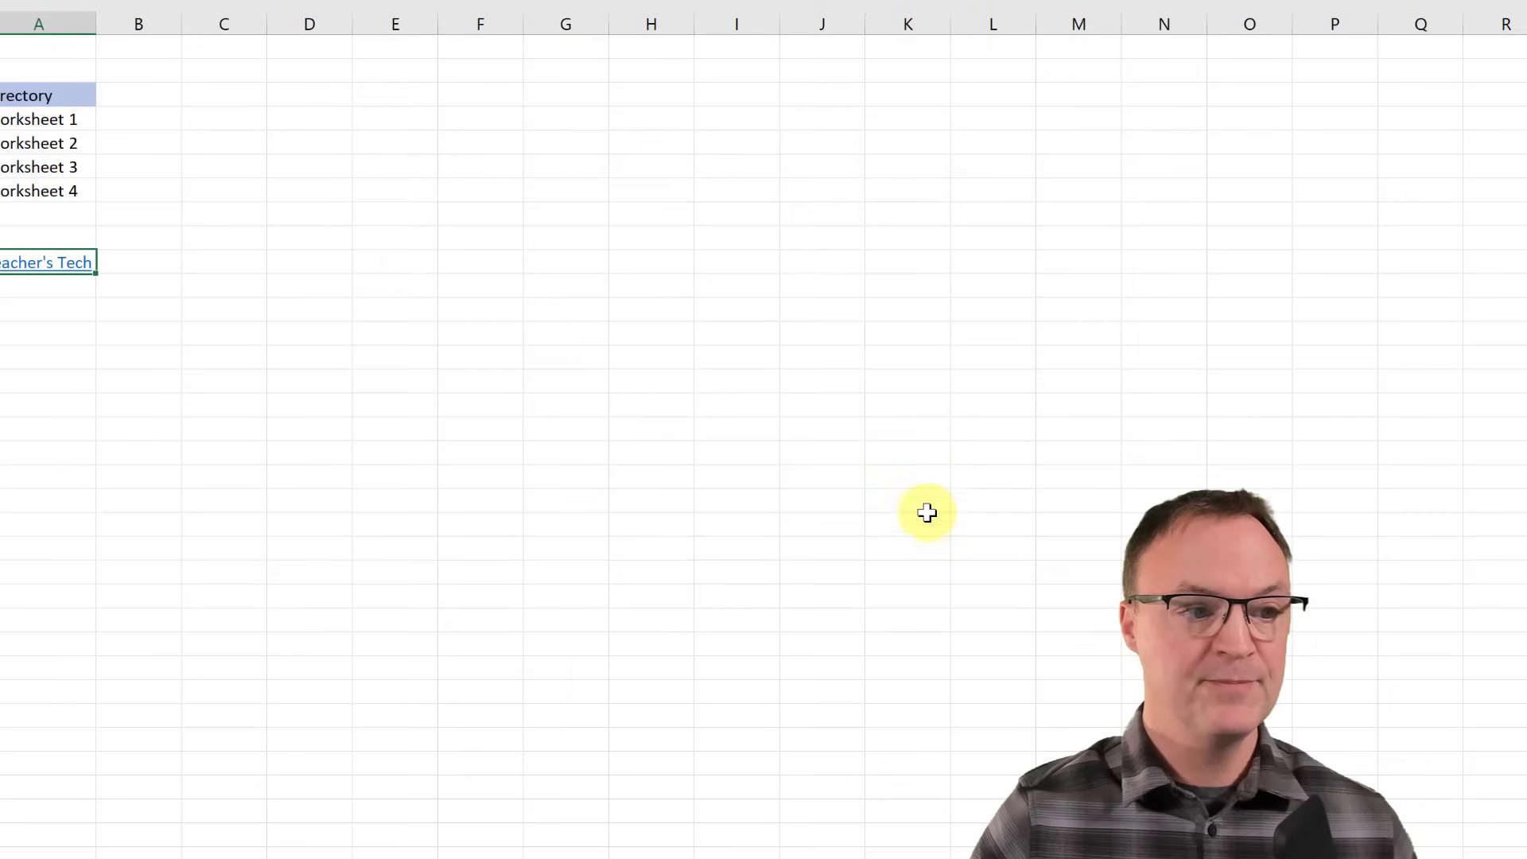
left_click(104, 274)
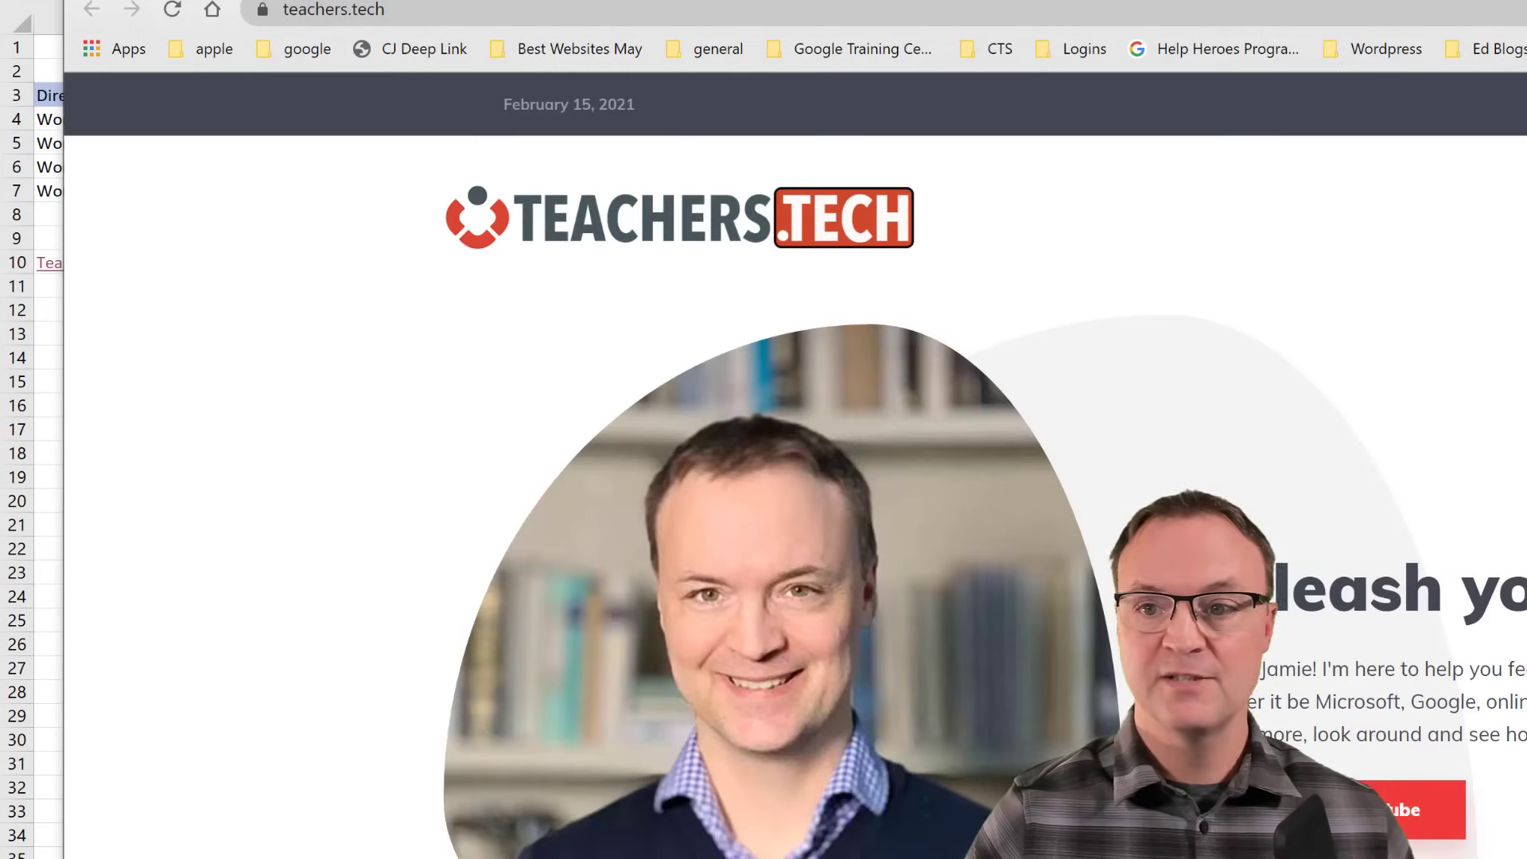
key("alt+Tab")
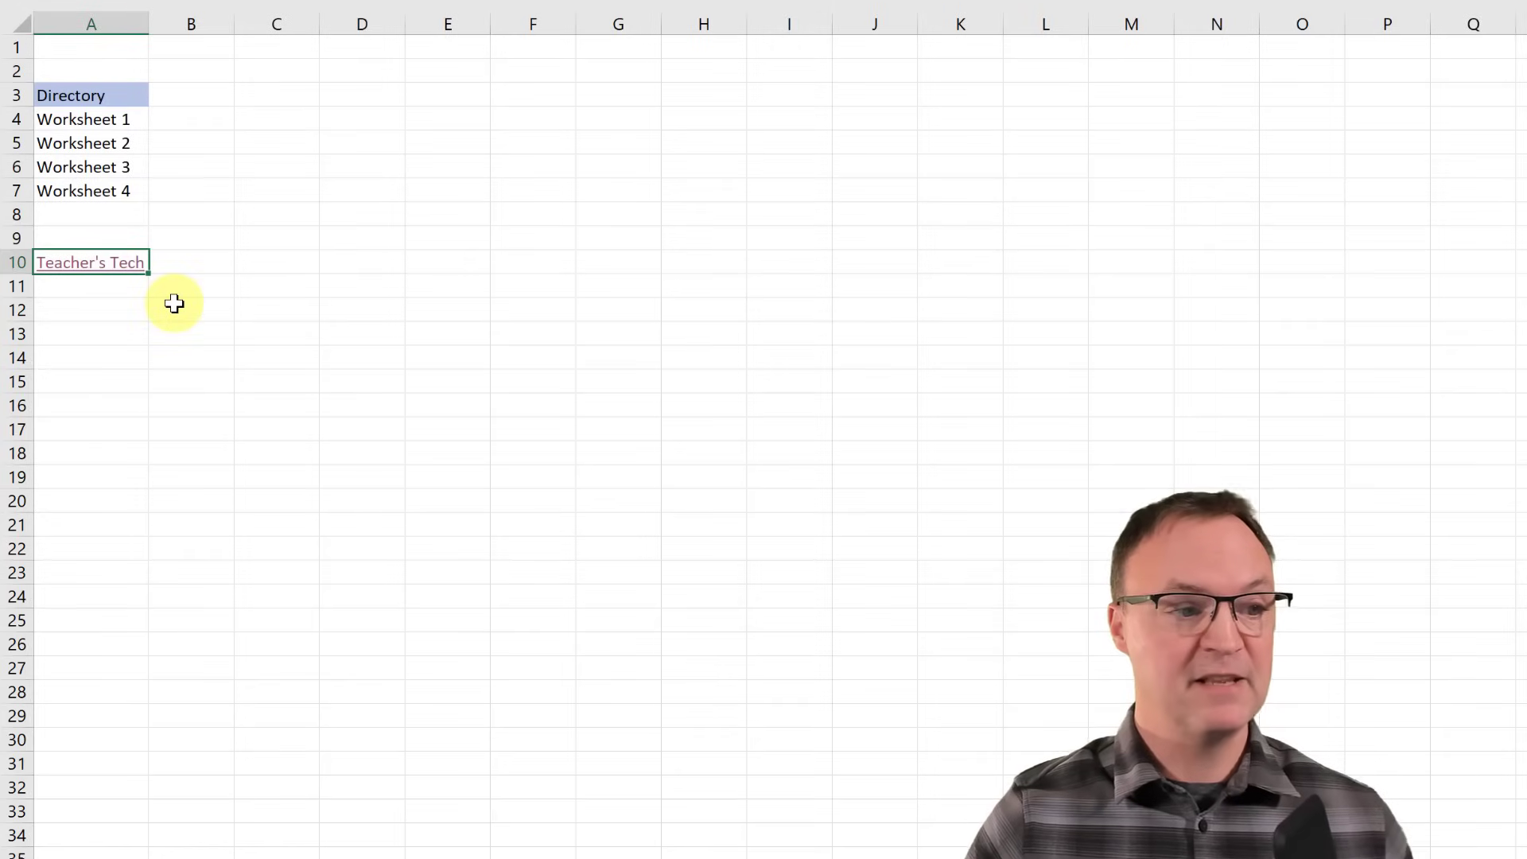
- Draw a heart shape below the directory list
left_click(101, 330)
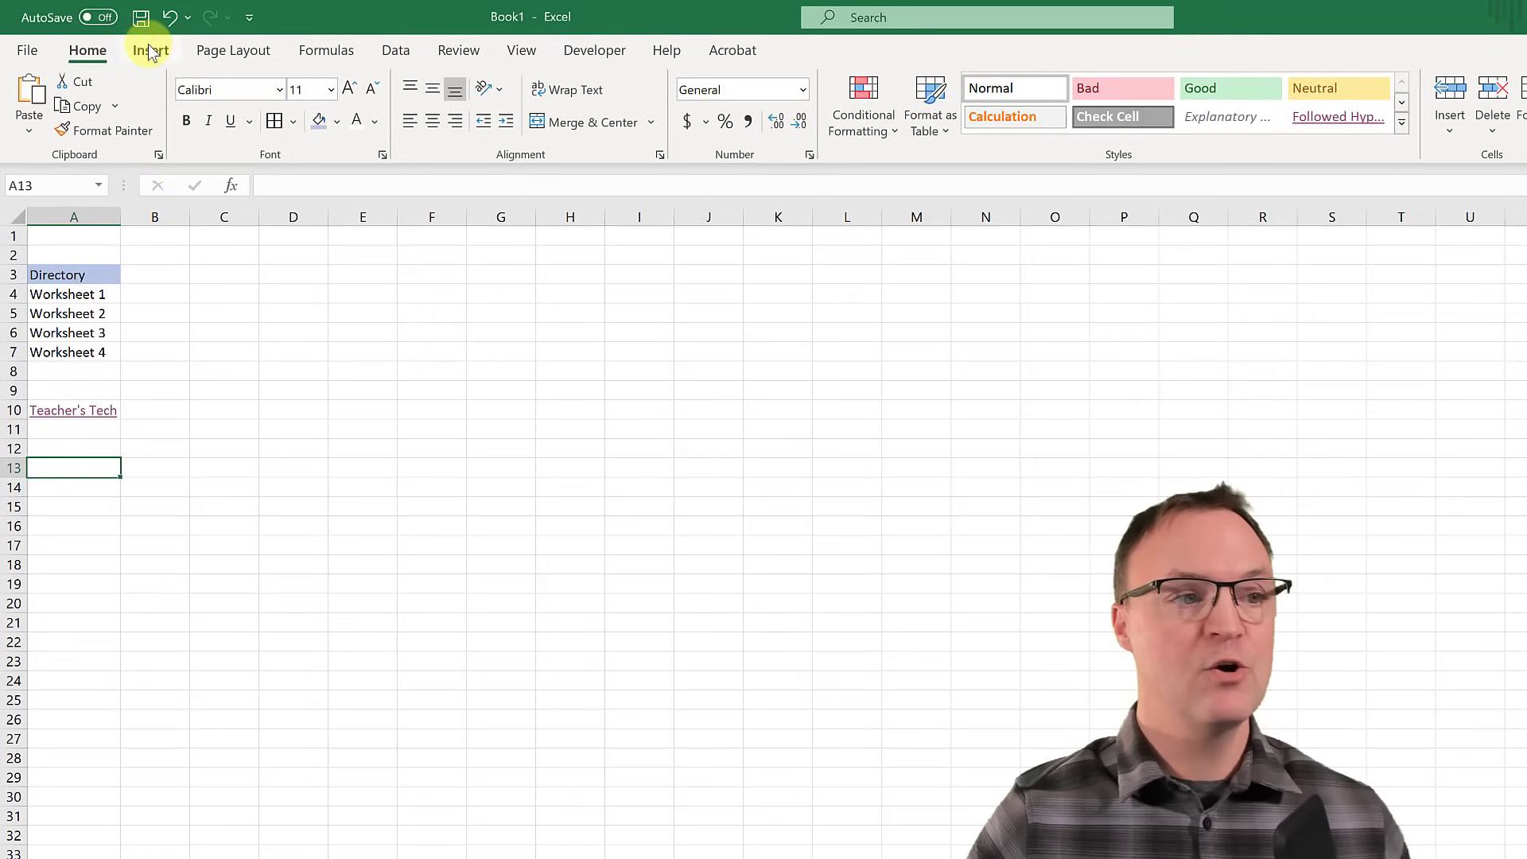
left_click(151, 51)
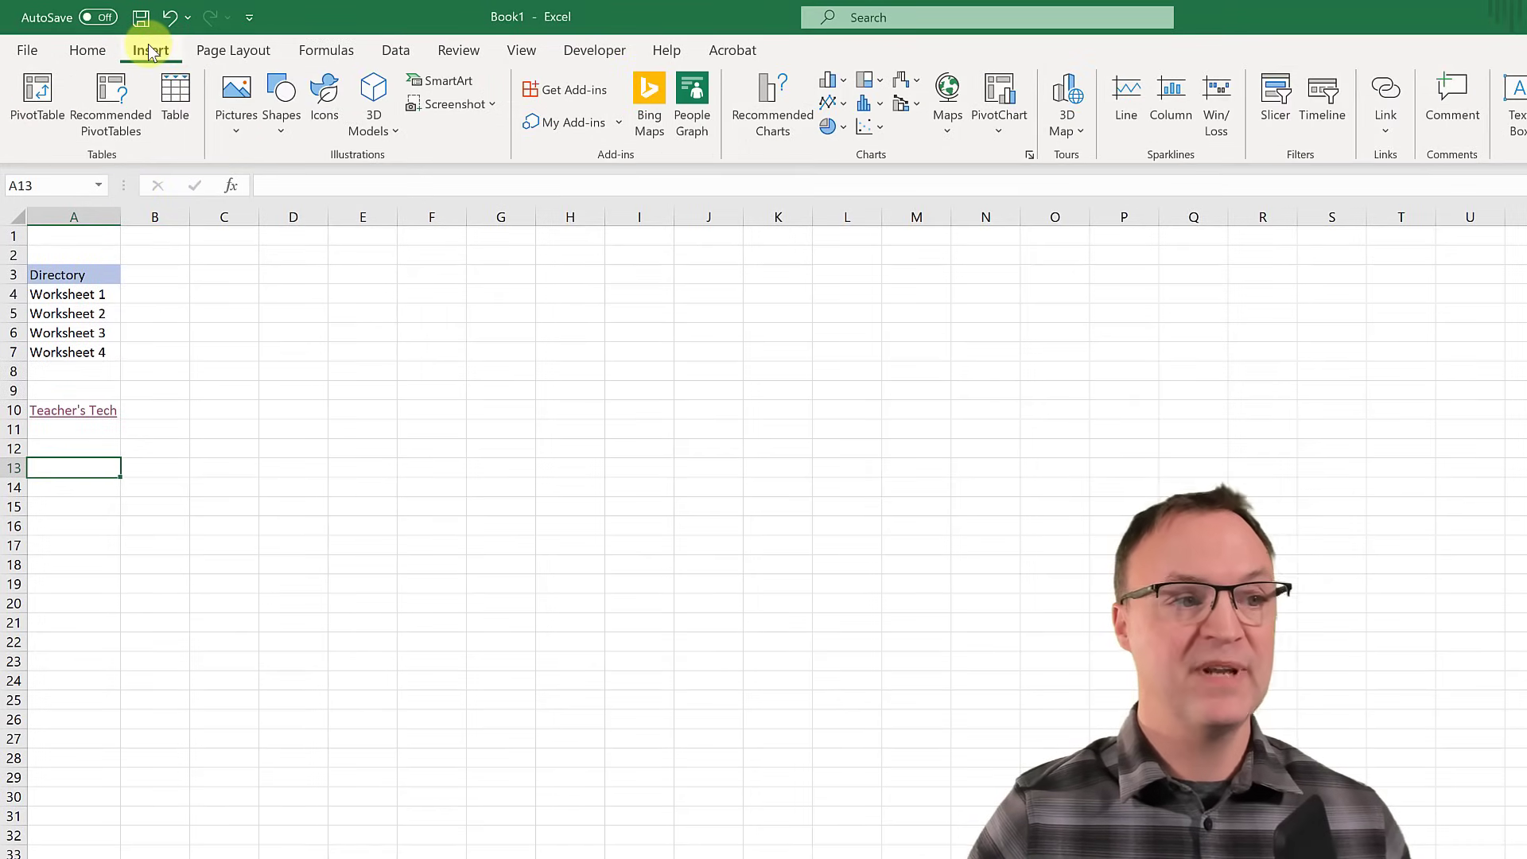
left_click(283, 127)
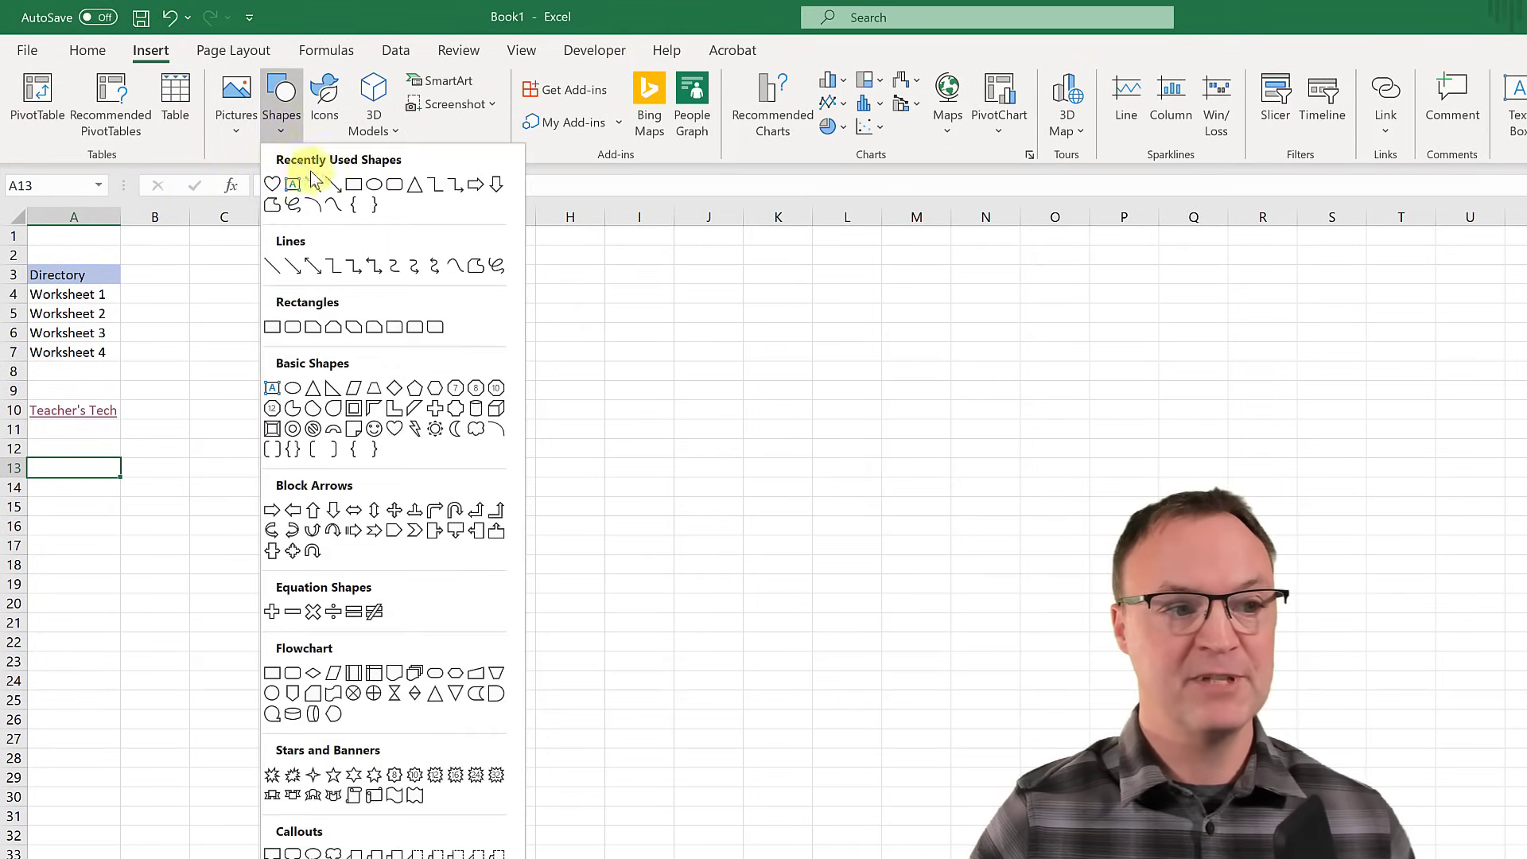
left_click(273, 185)
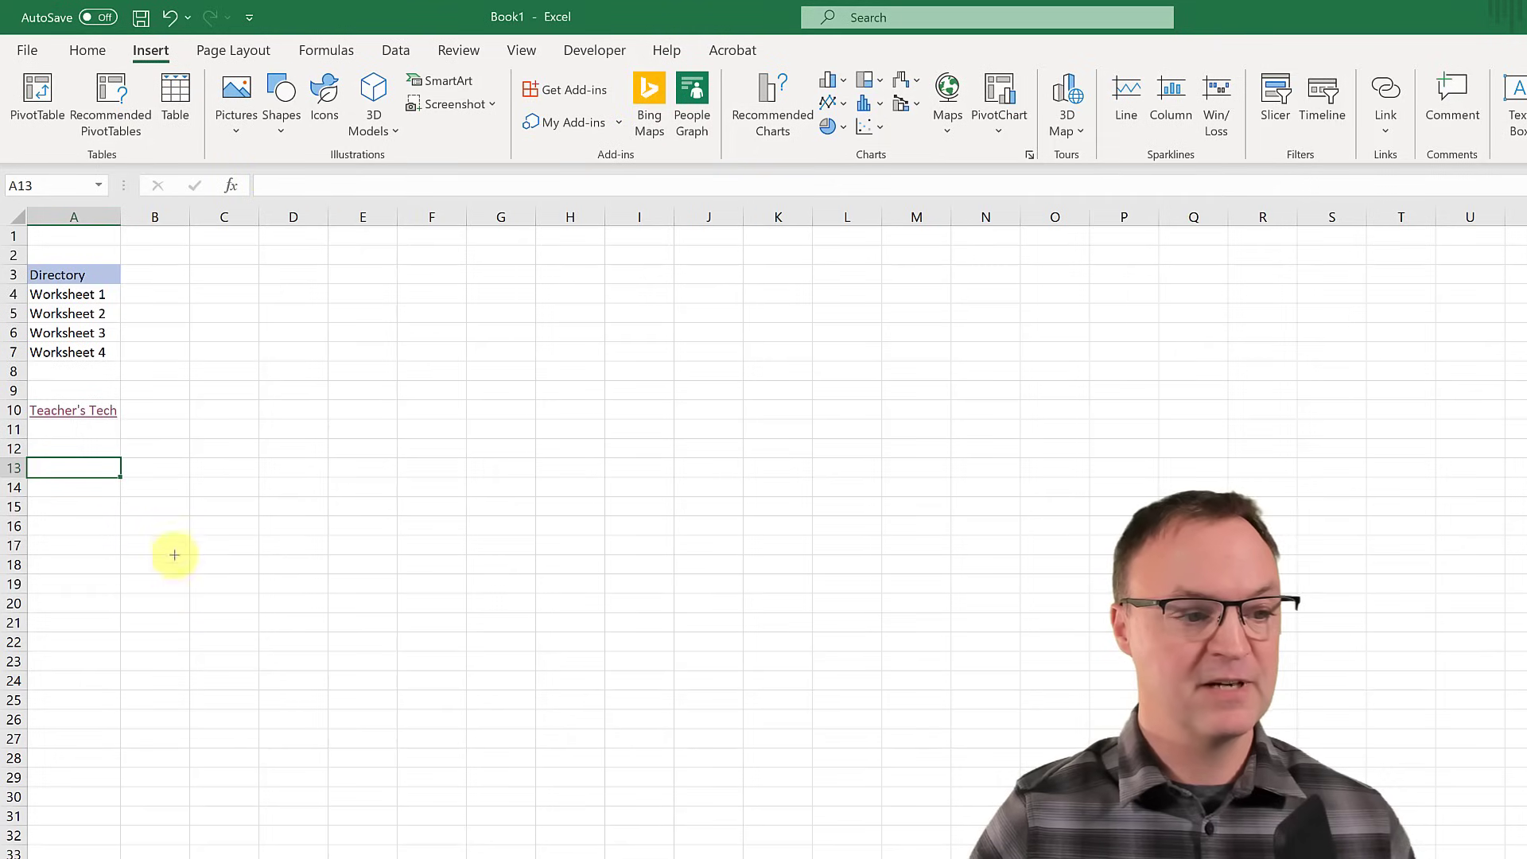
left_click_drag(57, 515, 233, 662)
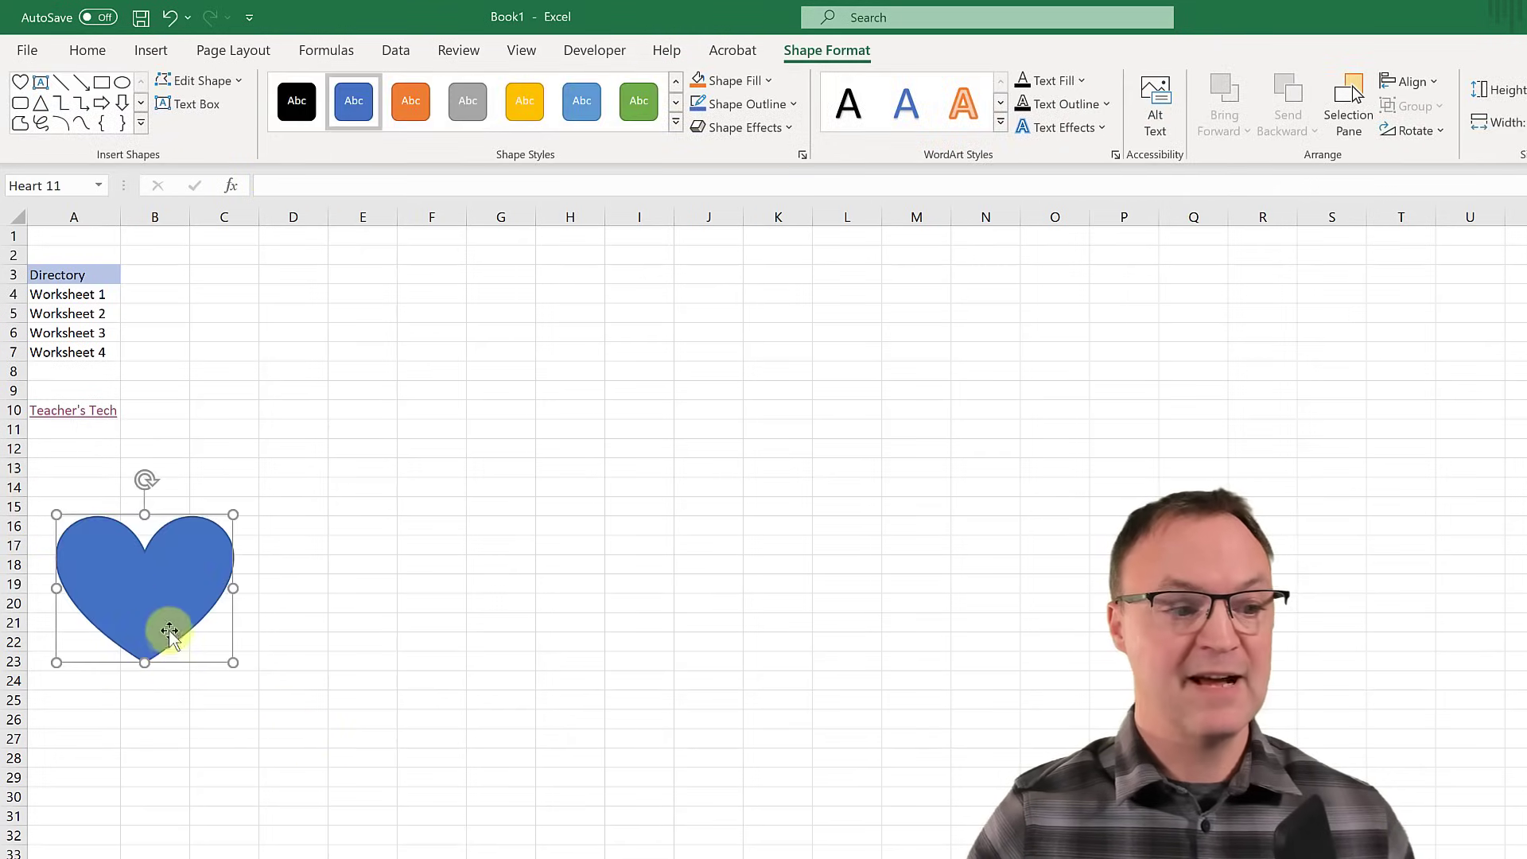
right_click(147, 602)
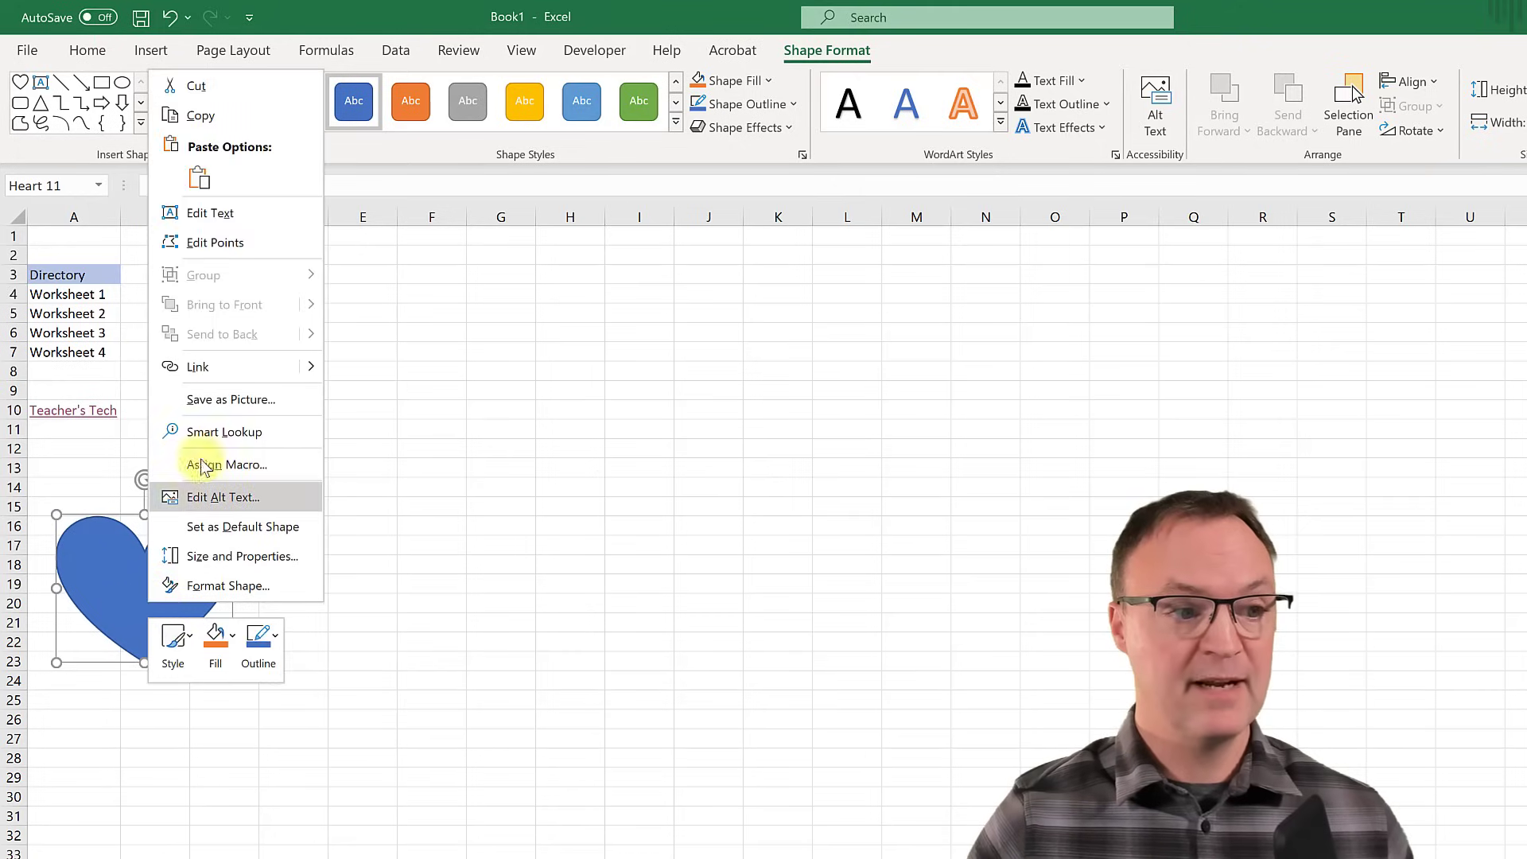
left_click(213, 374)
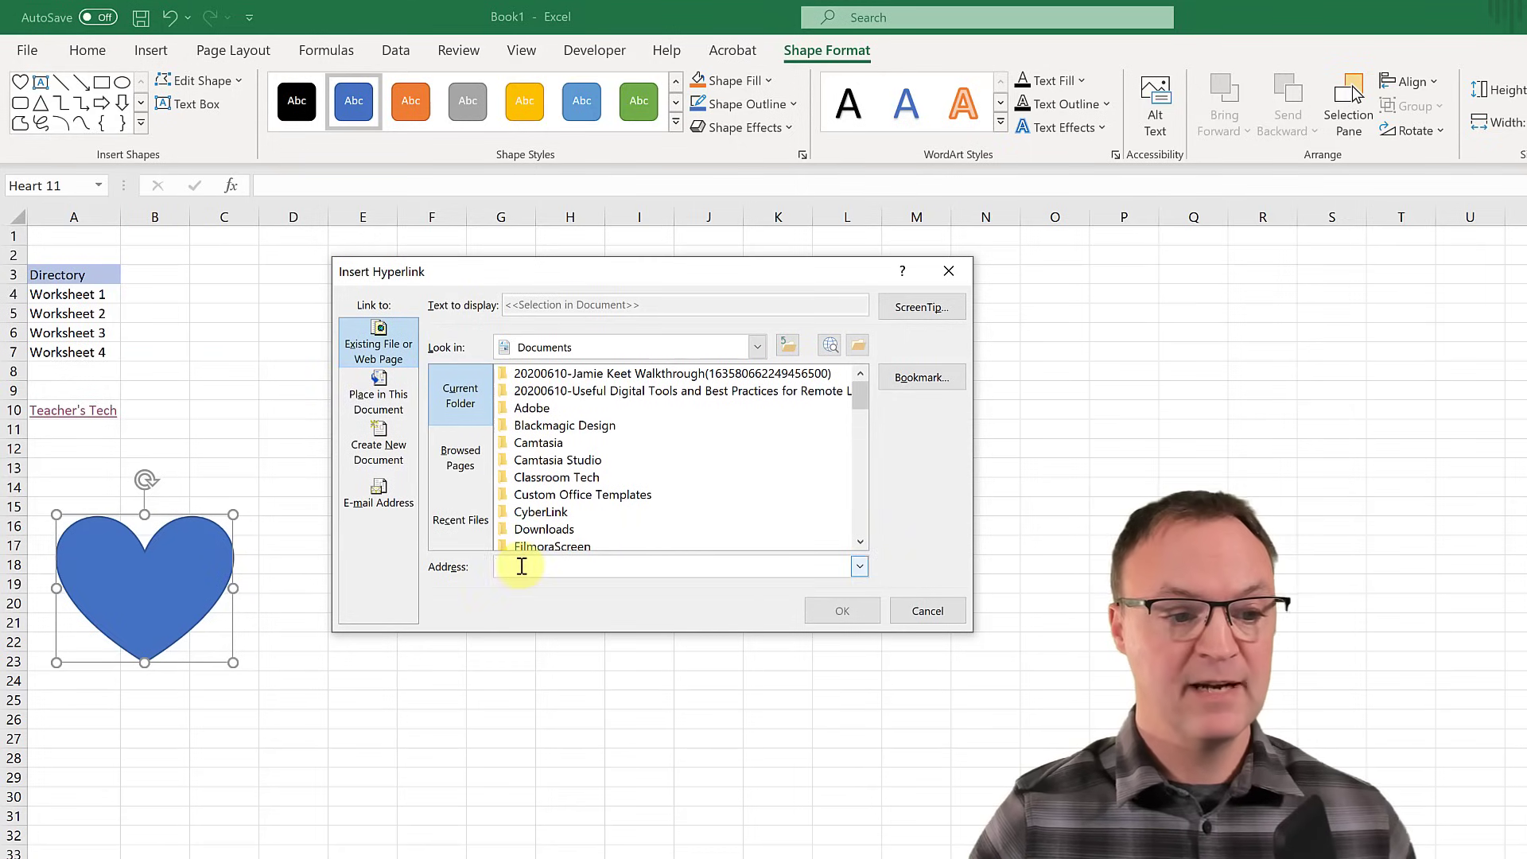
type("https://teachers.tech/")
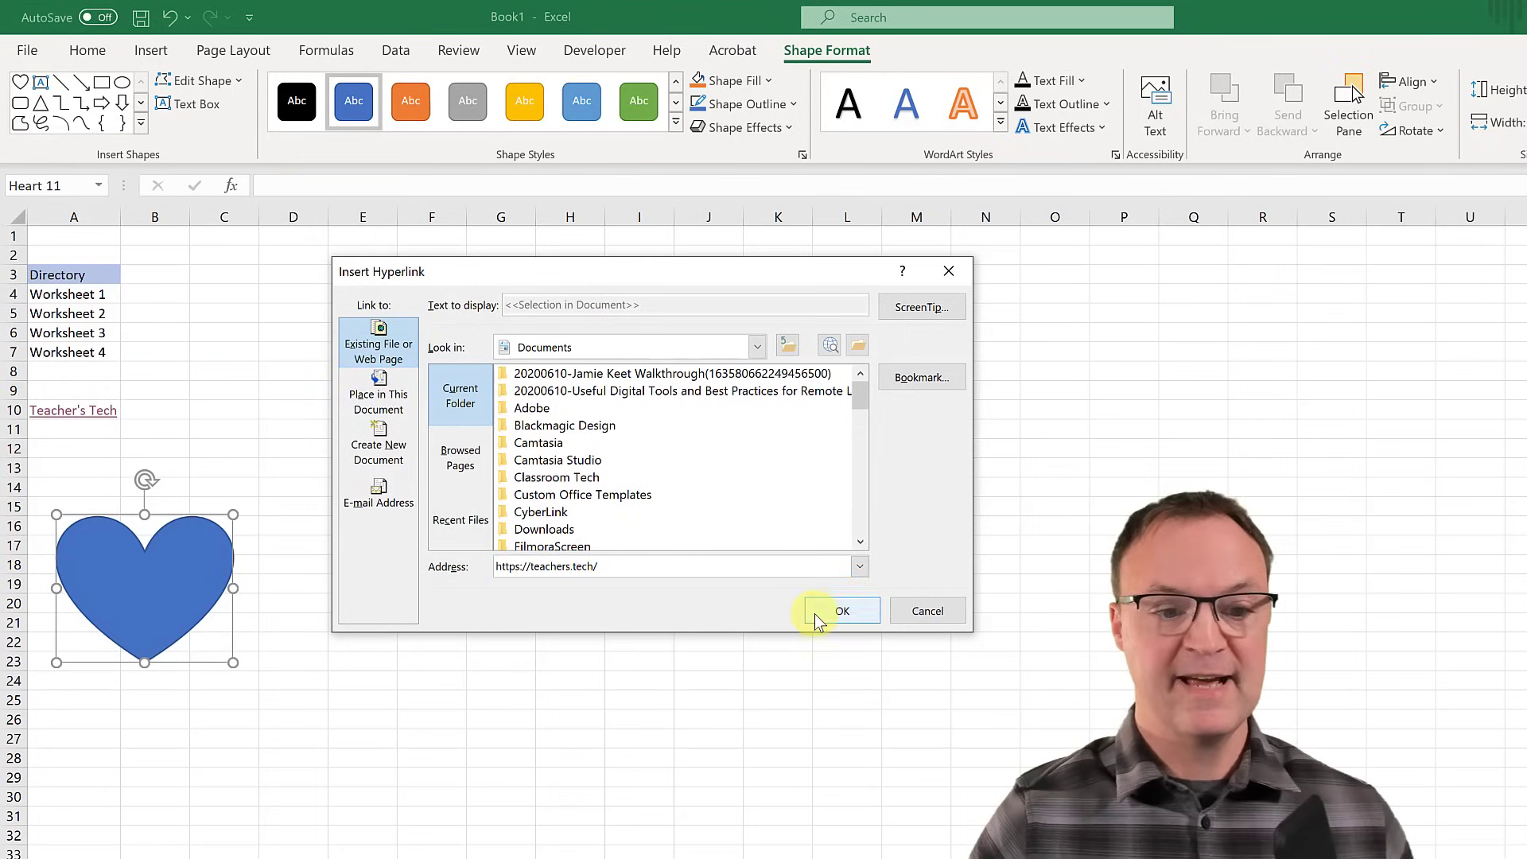
left_click(831, 611)
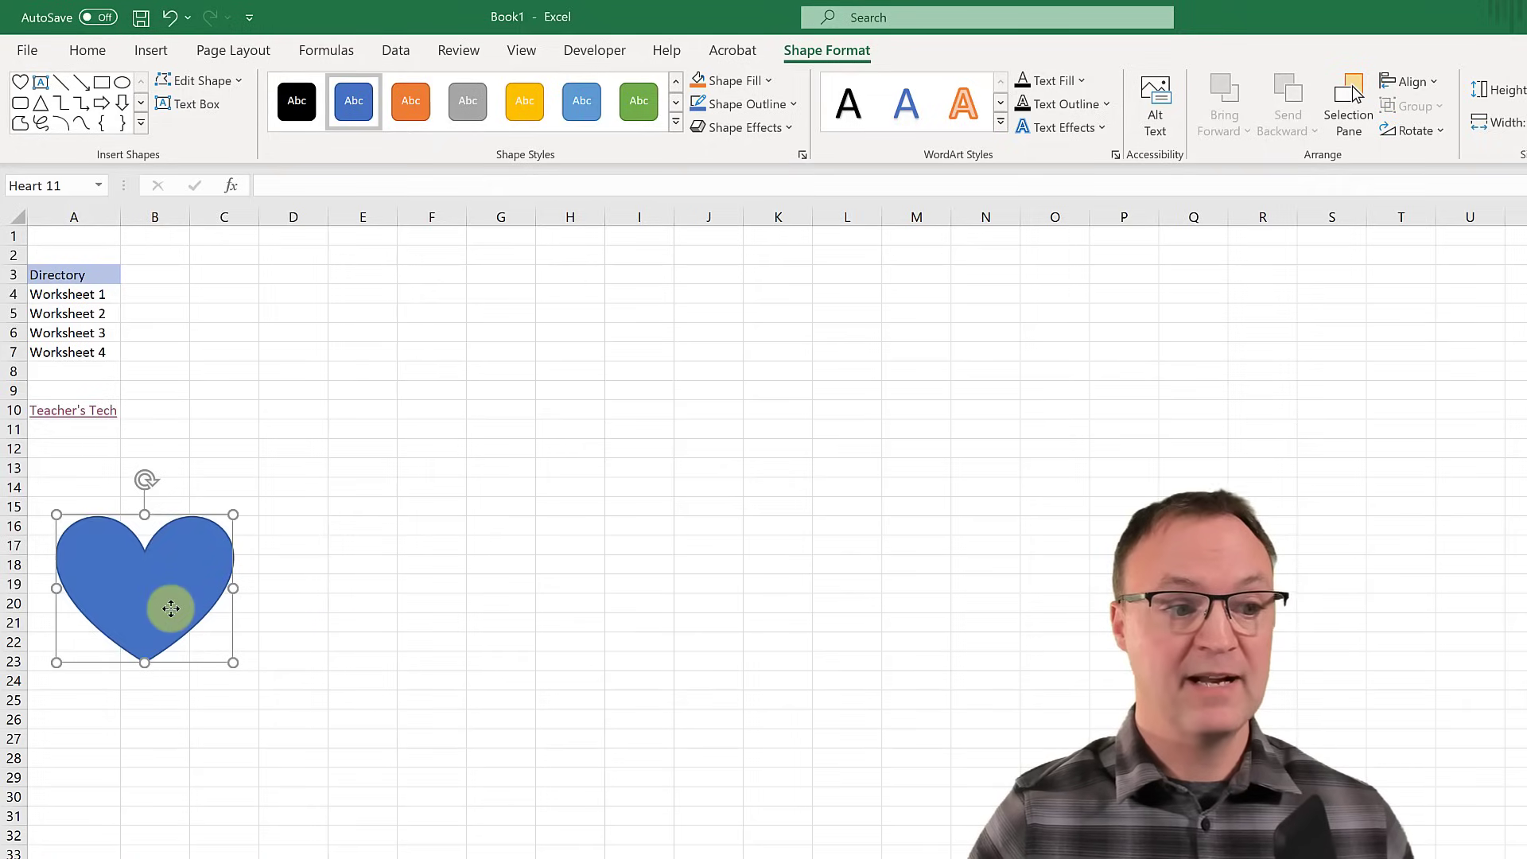
mouse_move(171, 608)
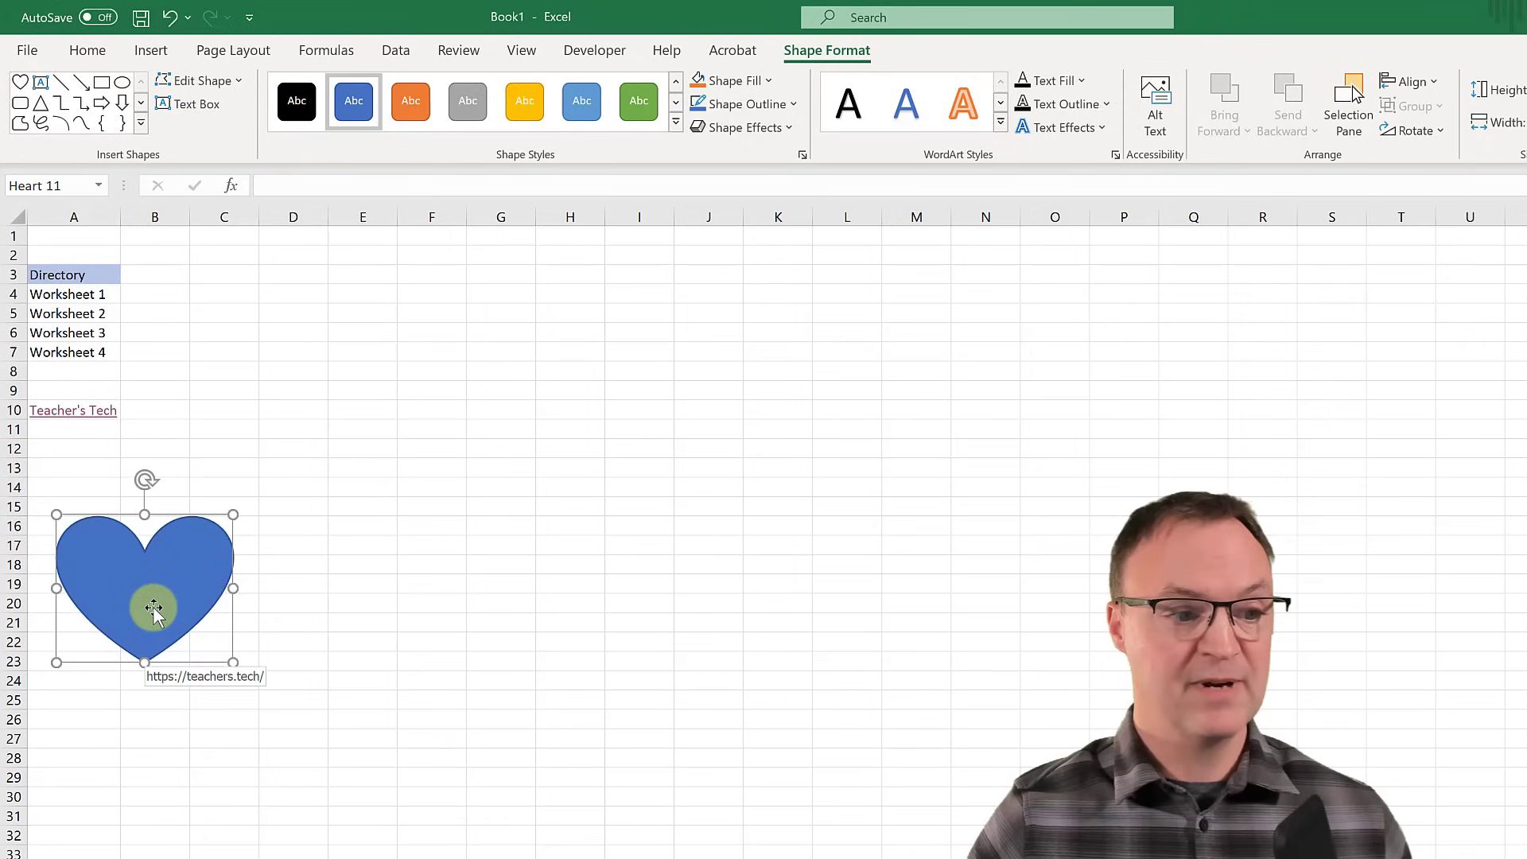
left_click(267, 812)
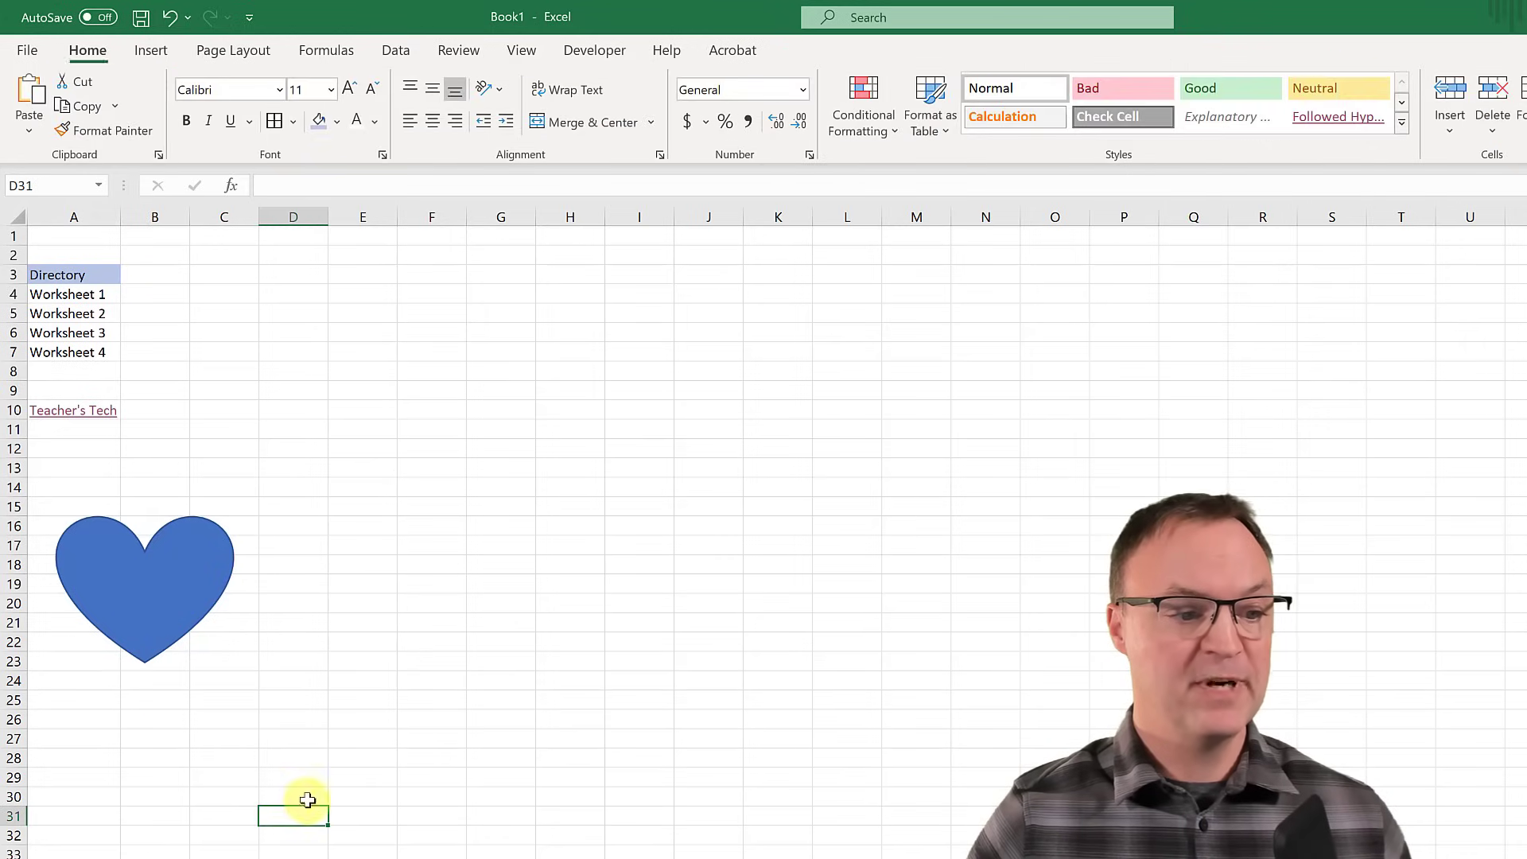
left_click(198, 628)
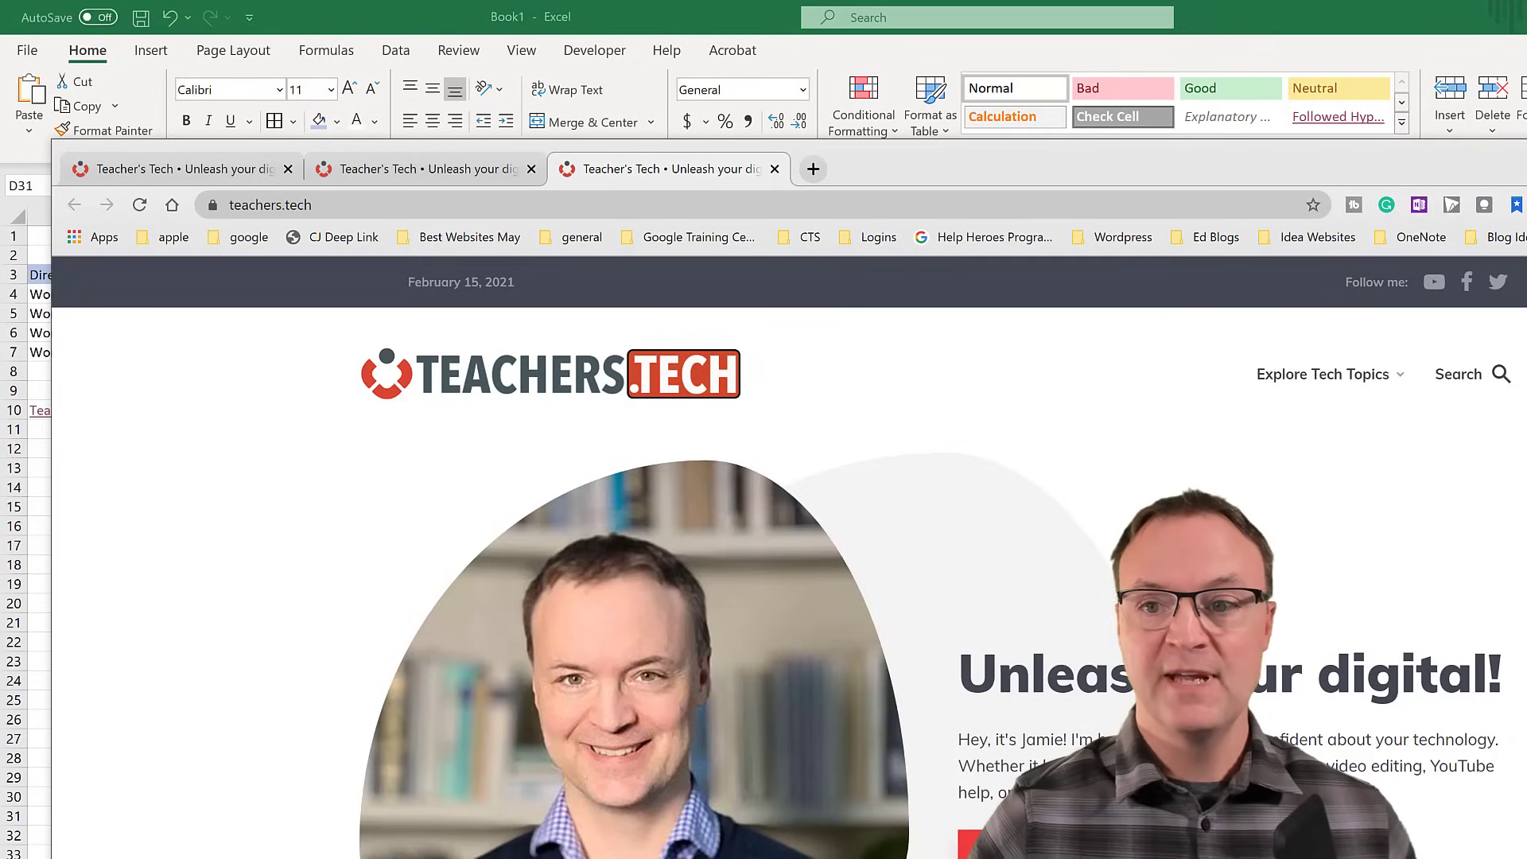
left_click(1525, 155)
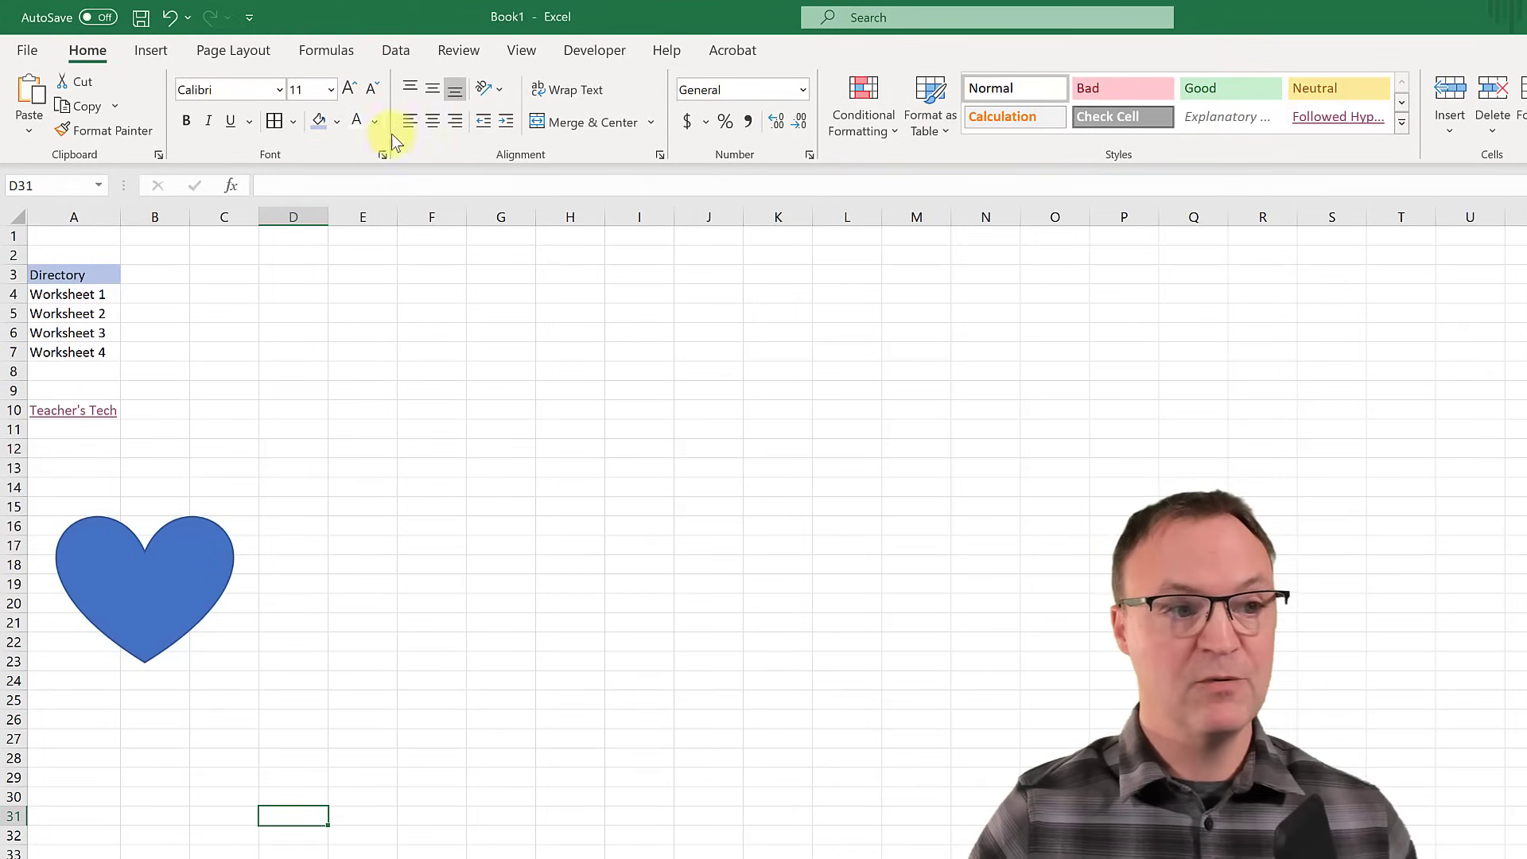
left_click(148, 51)
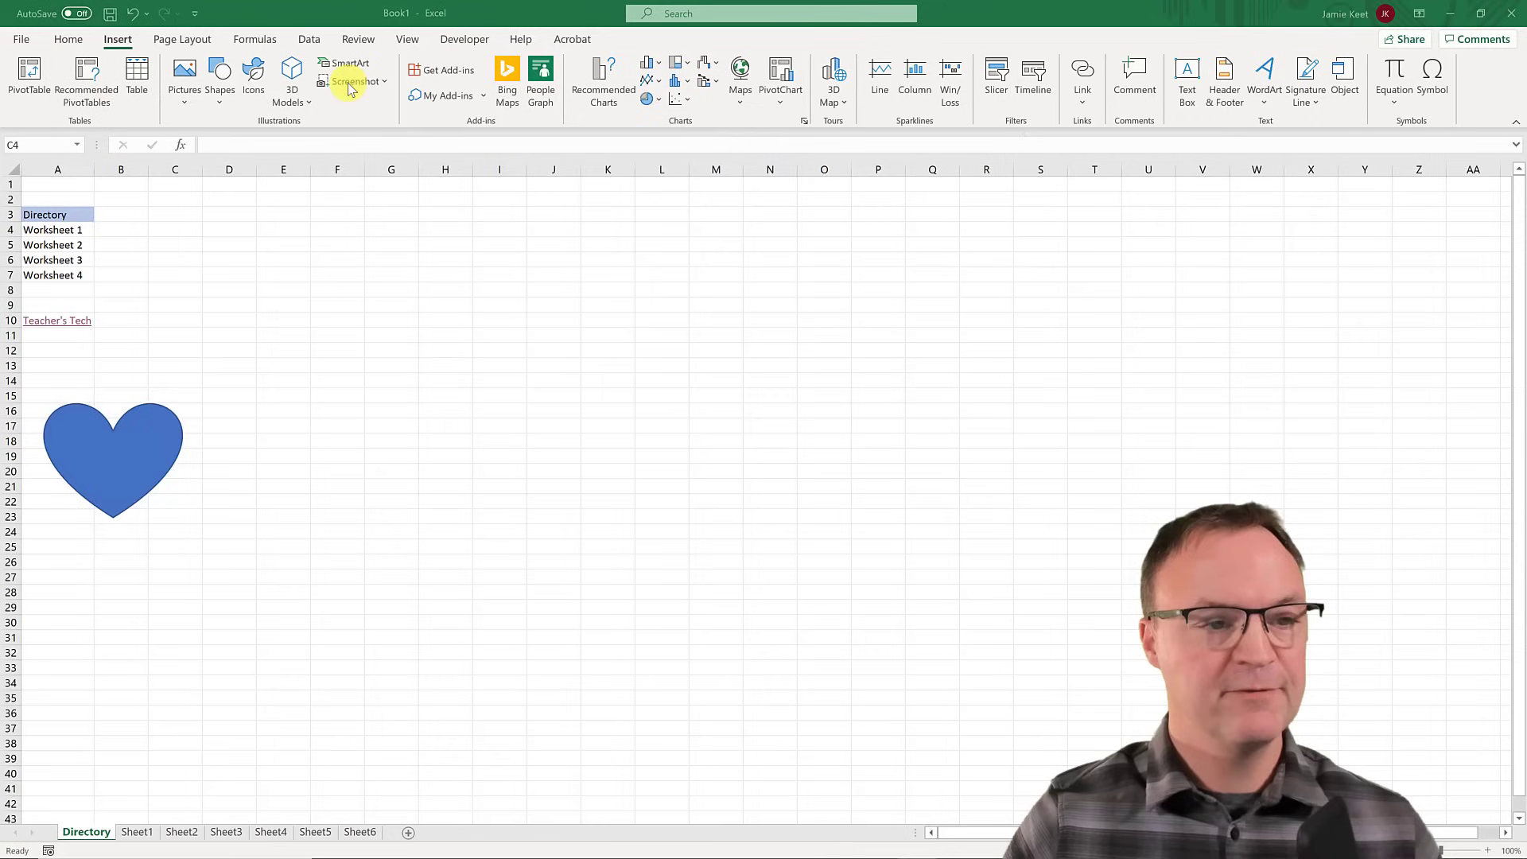
- Place the teachers.tech page beside Excel and screen-clip its TEACHERS.TECH logo into the sheet
left_click(1481, 14)
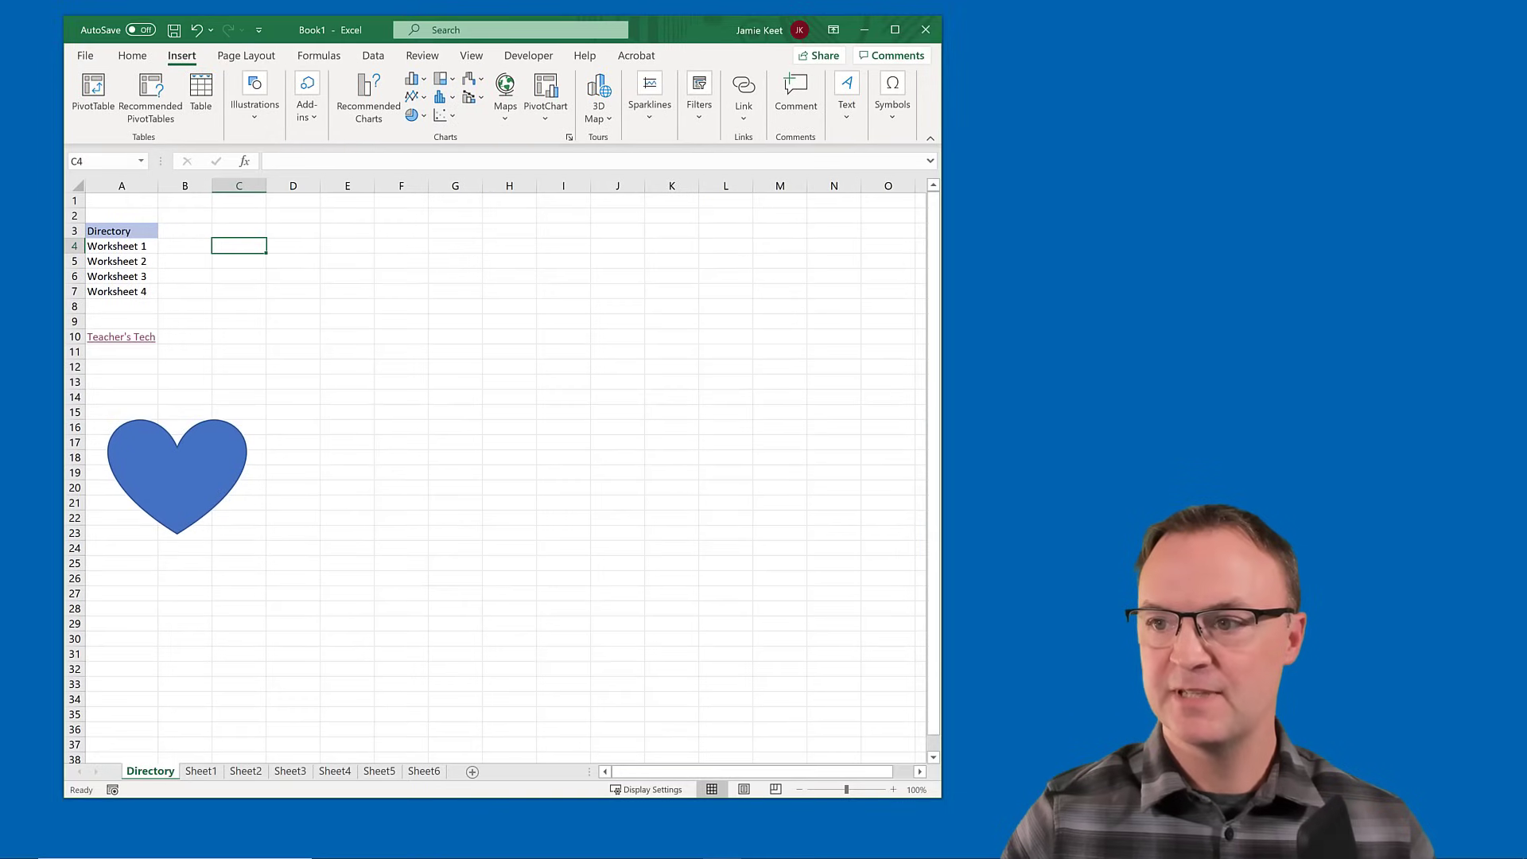
left_click_drag(1526, 123, 1255, 141)
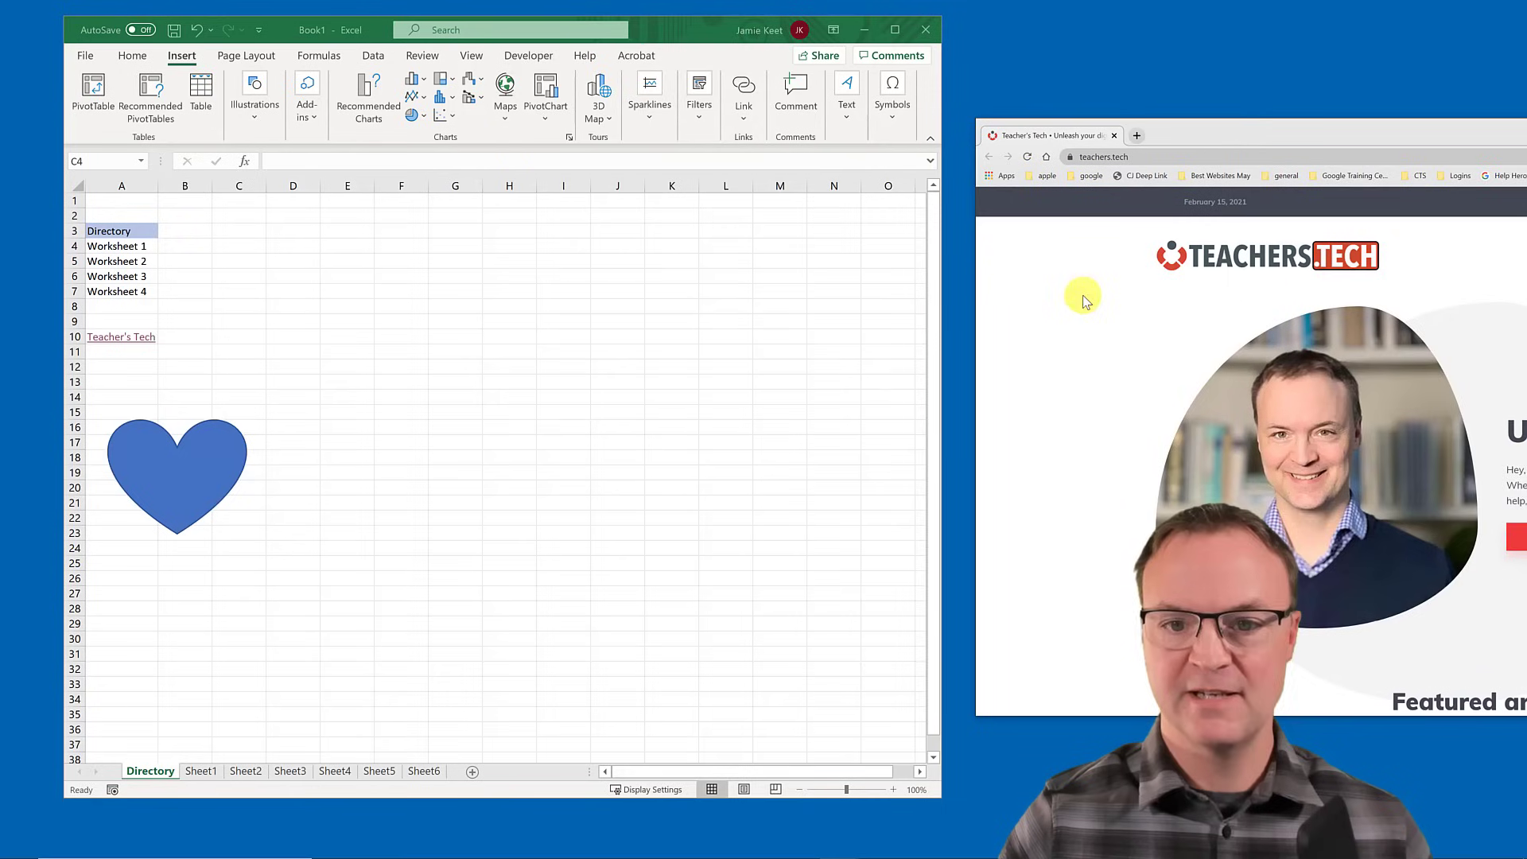
left_click(641, 30)
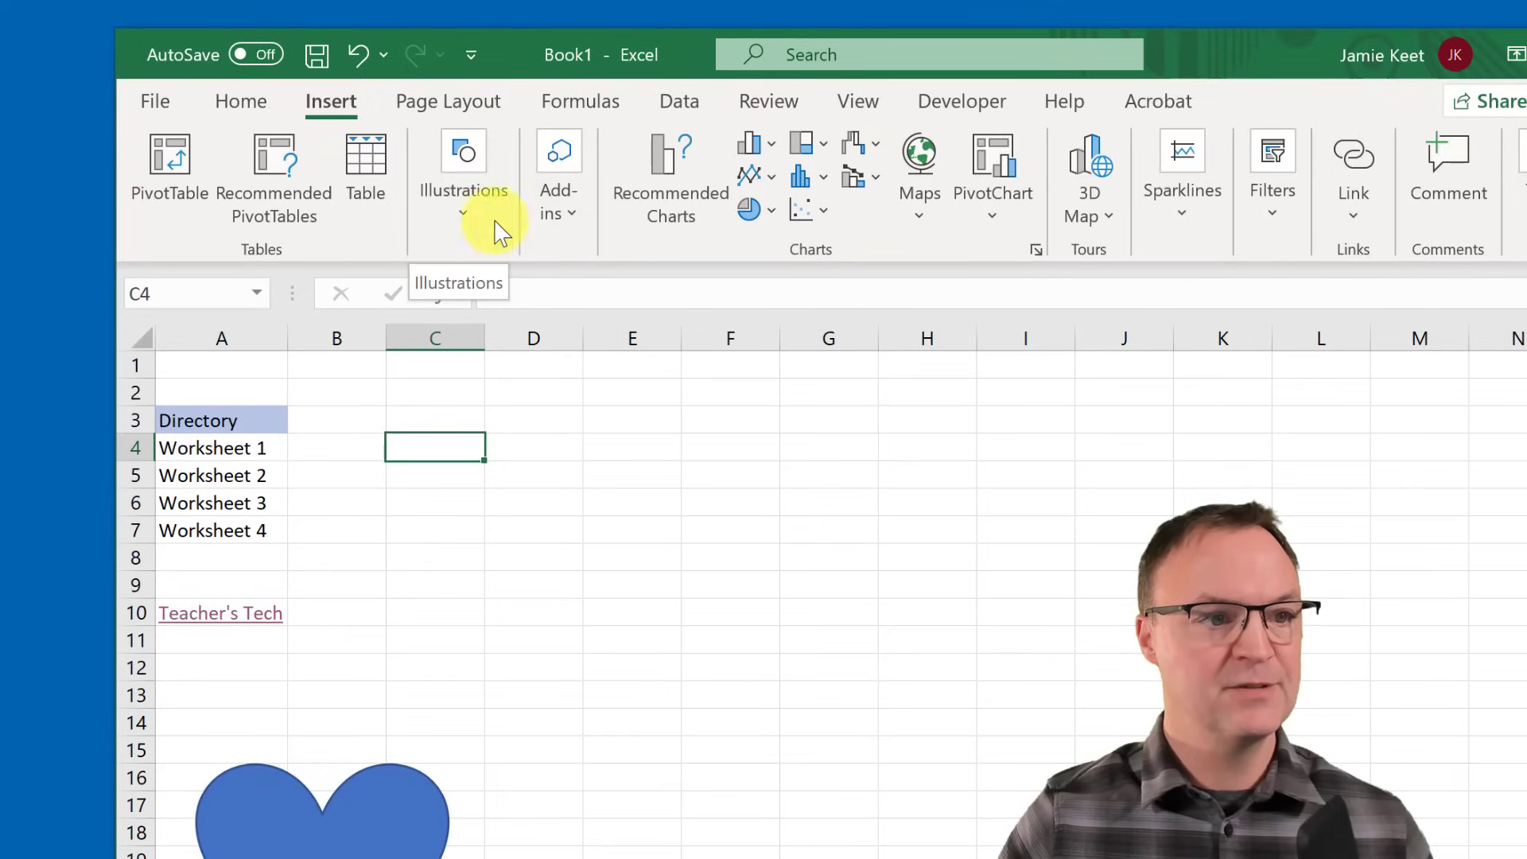
left_click(489, 225)
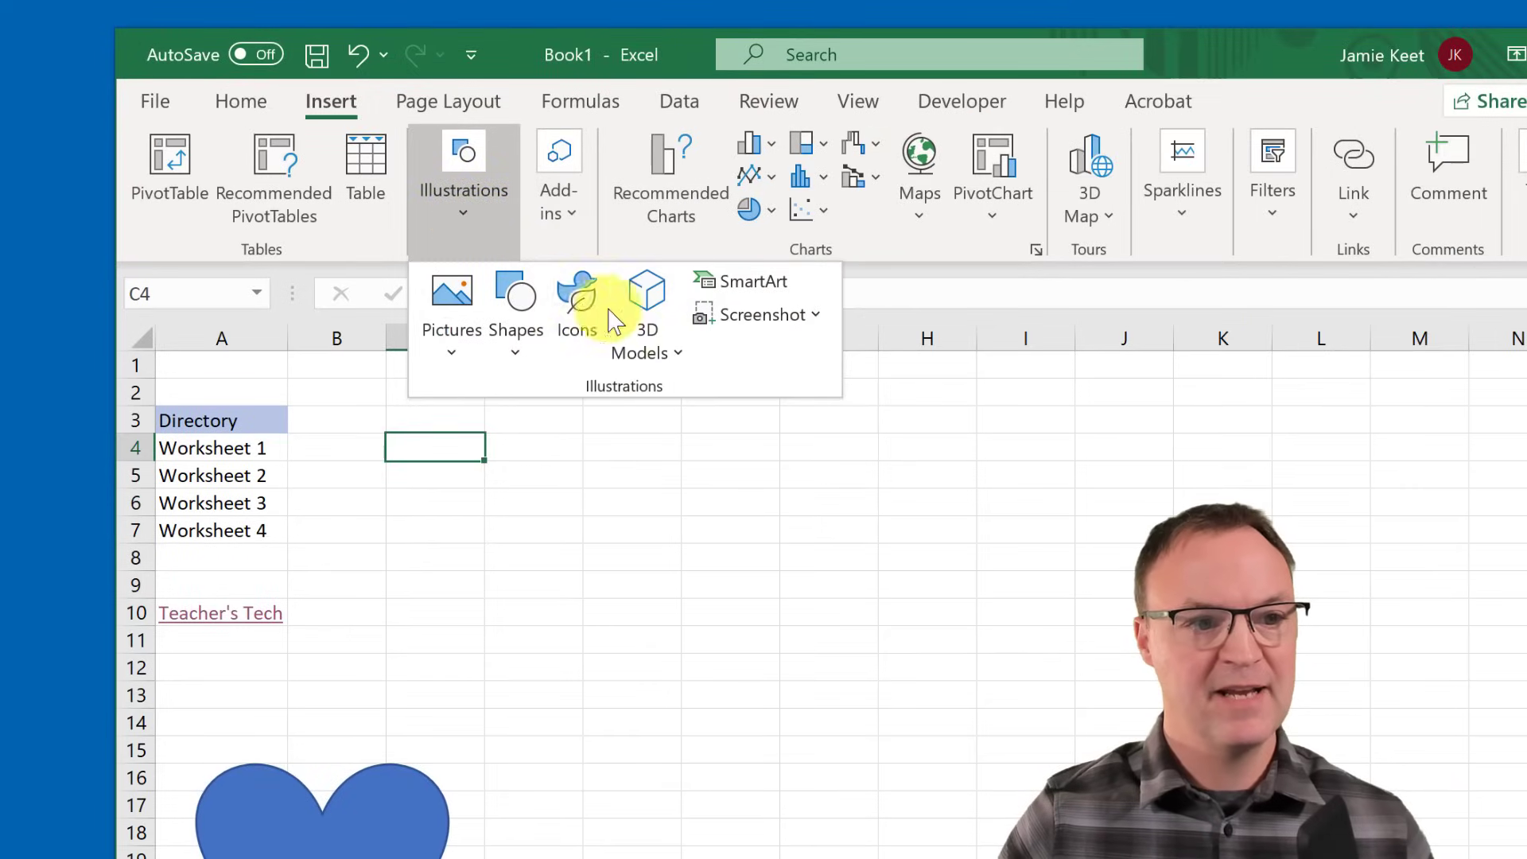
left_click(765, 316)
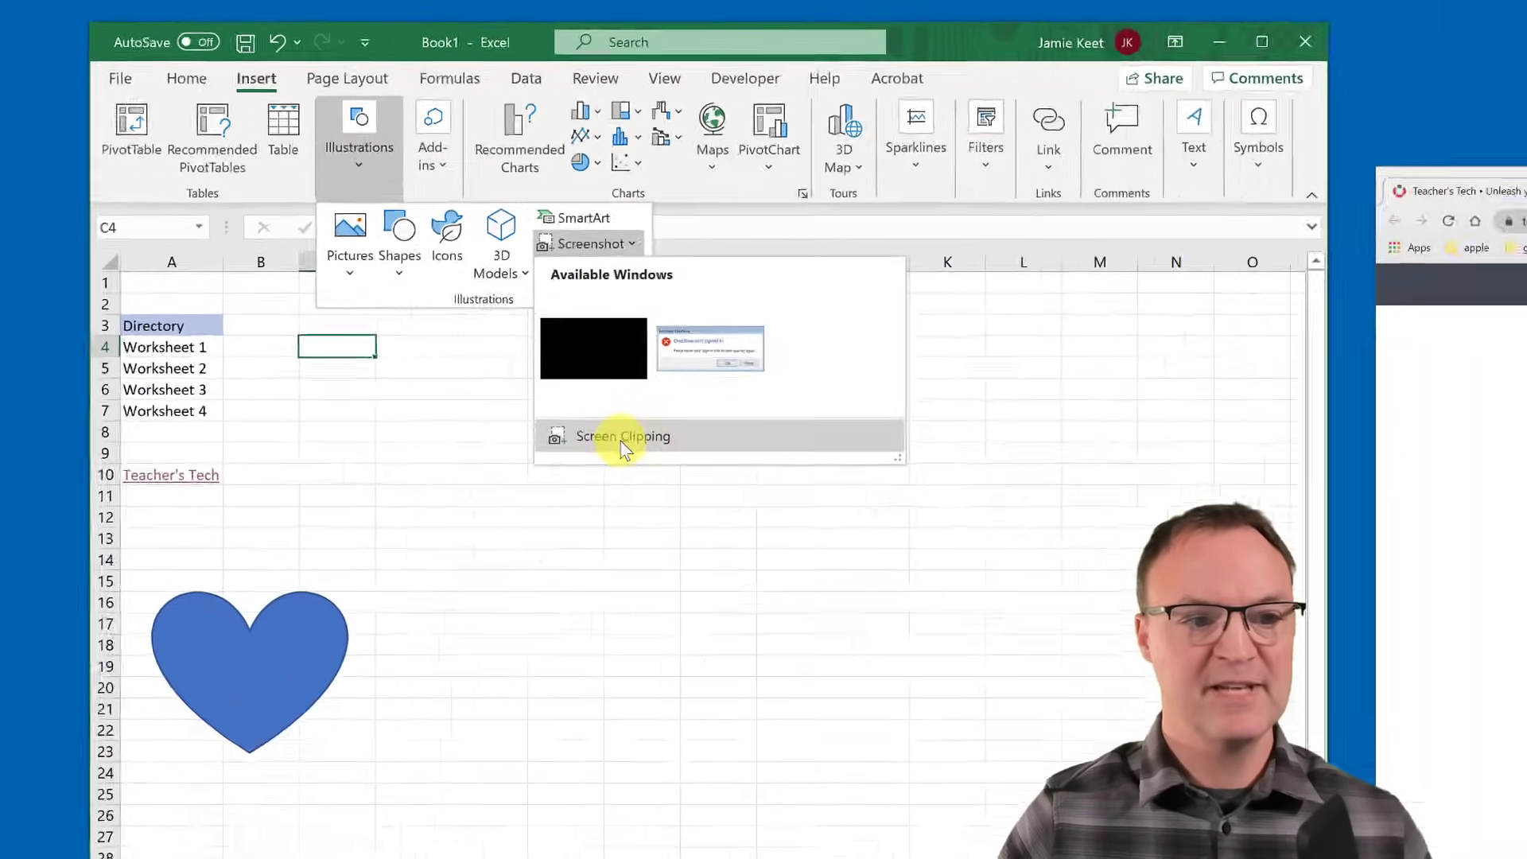
left_click(623, 438)
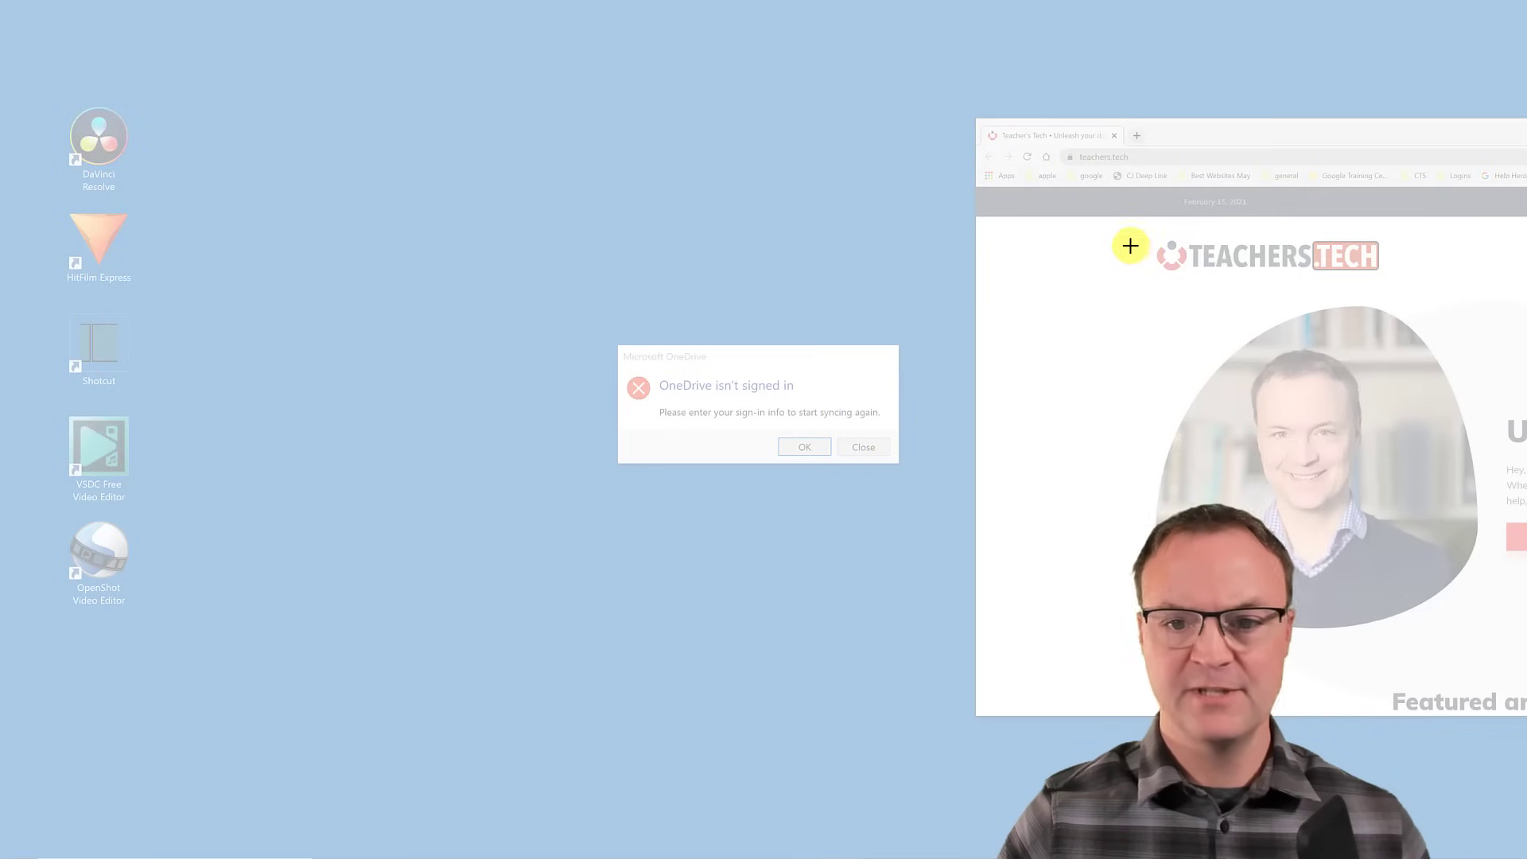
left_click_drag(1142, 228, 1401, 279)
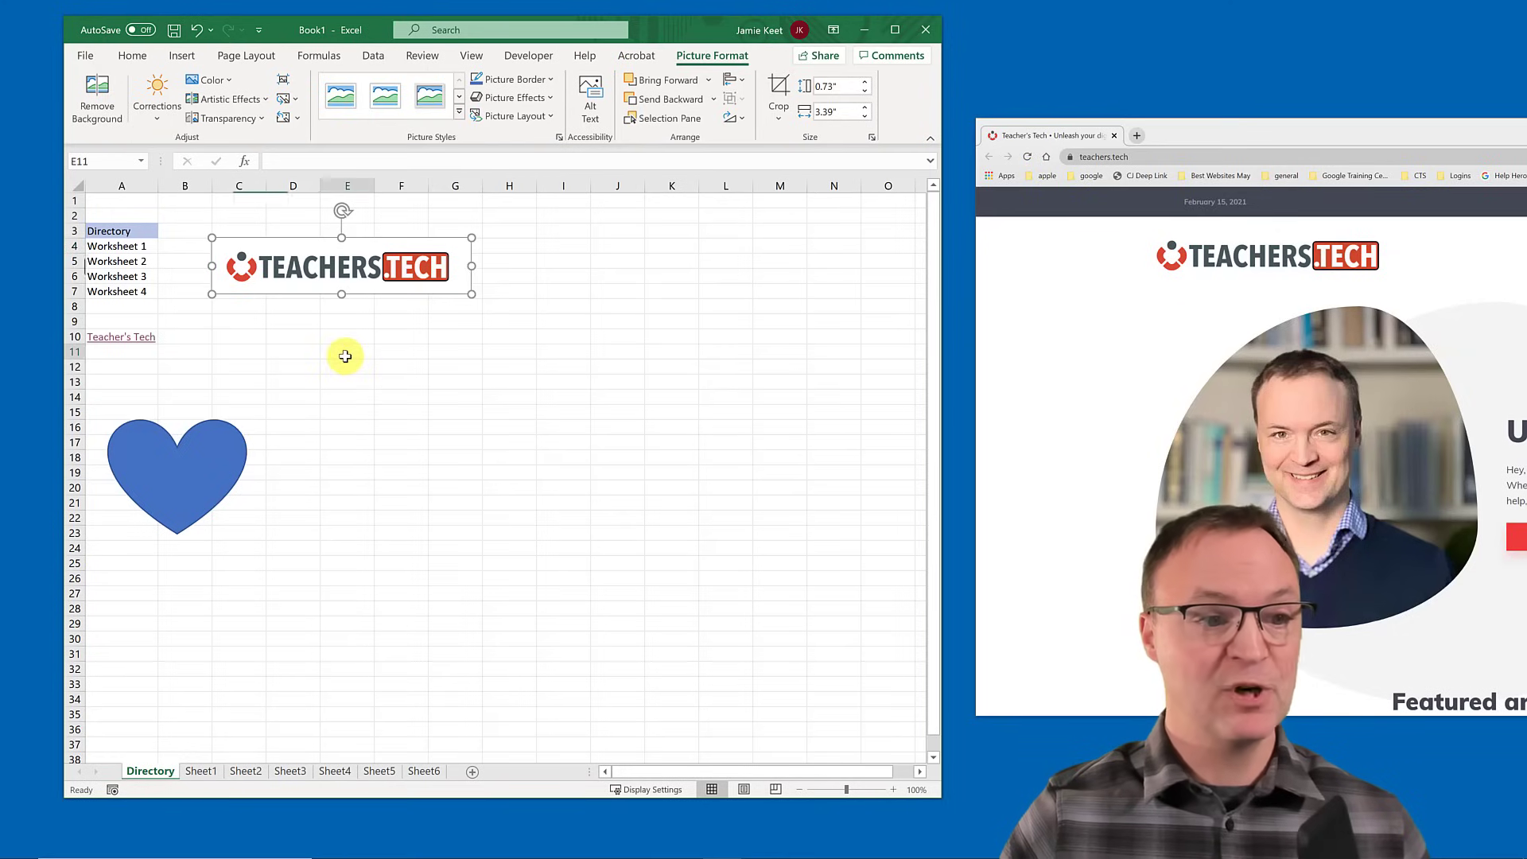
left_click(347, 353)
right_click(296, 271)
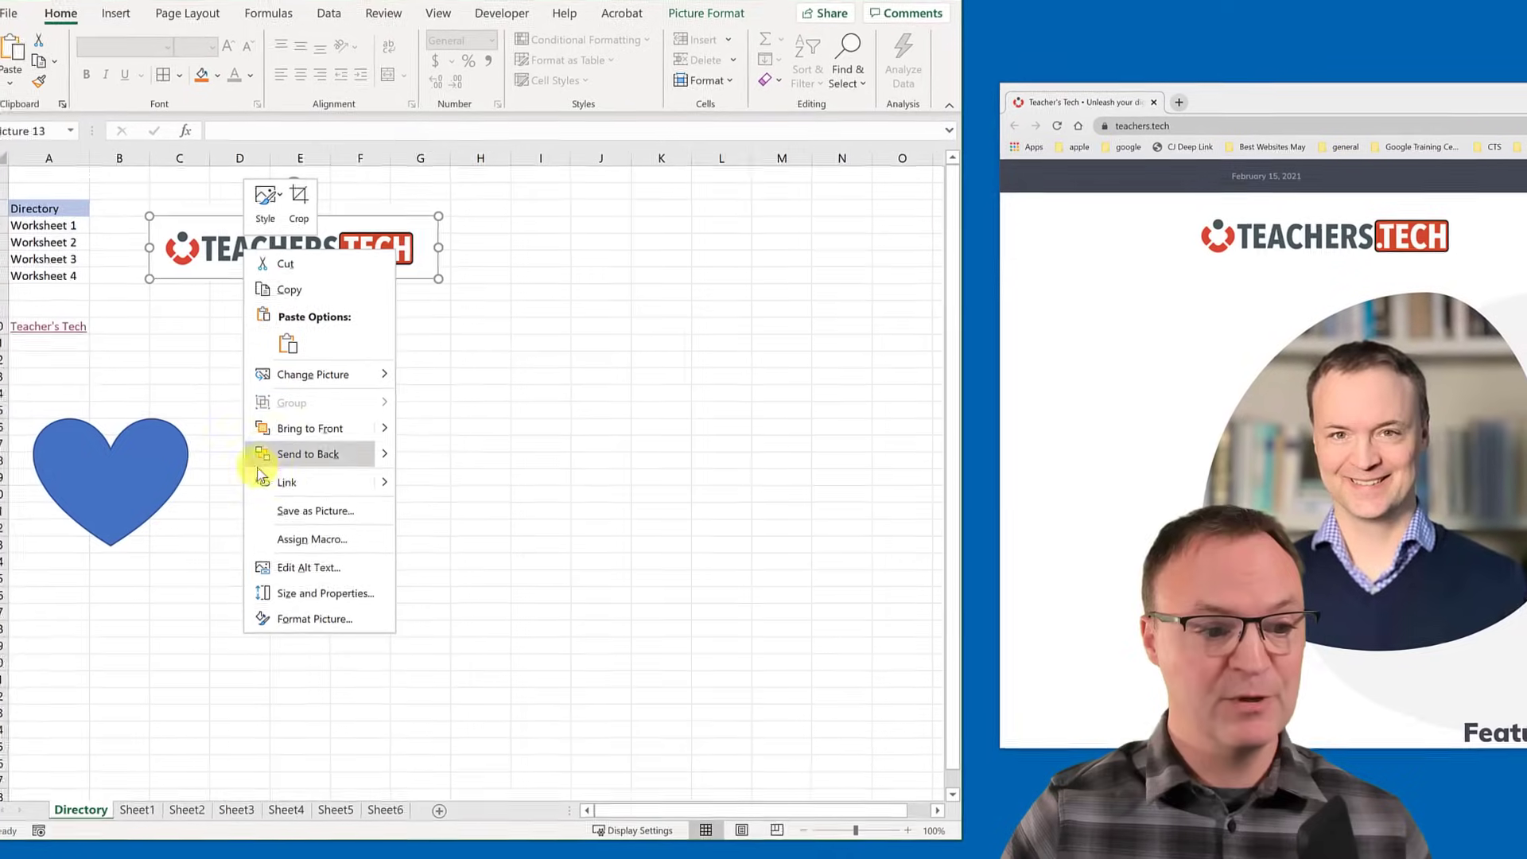
left_click(301, 483)
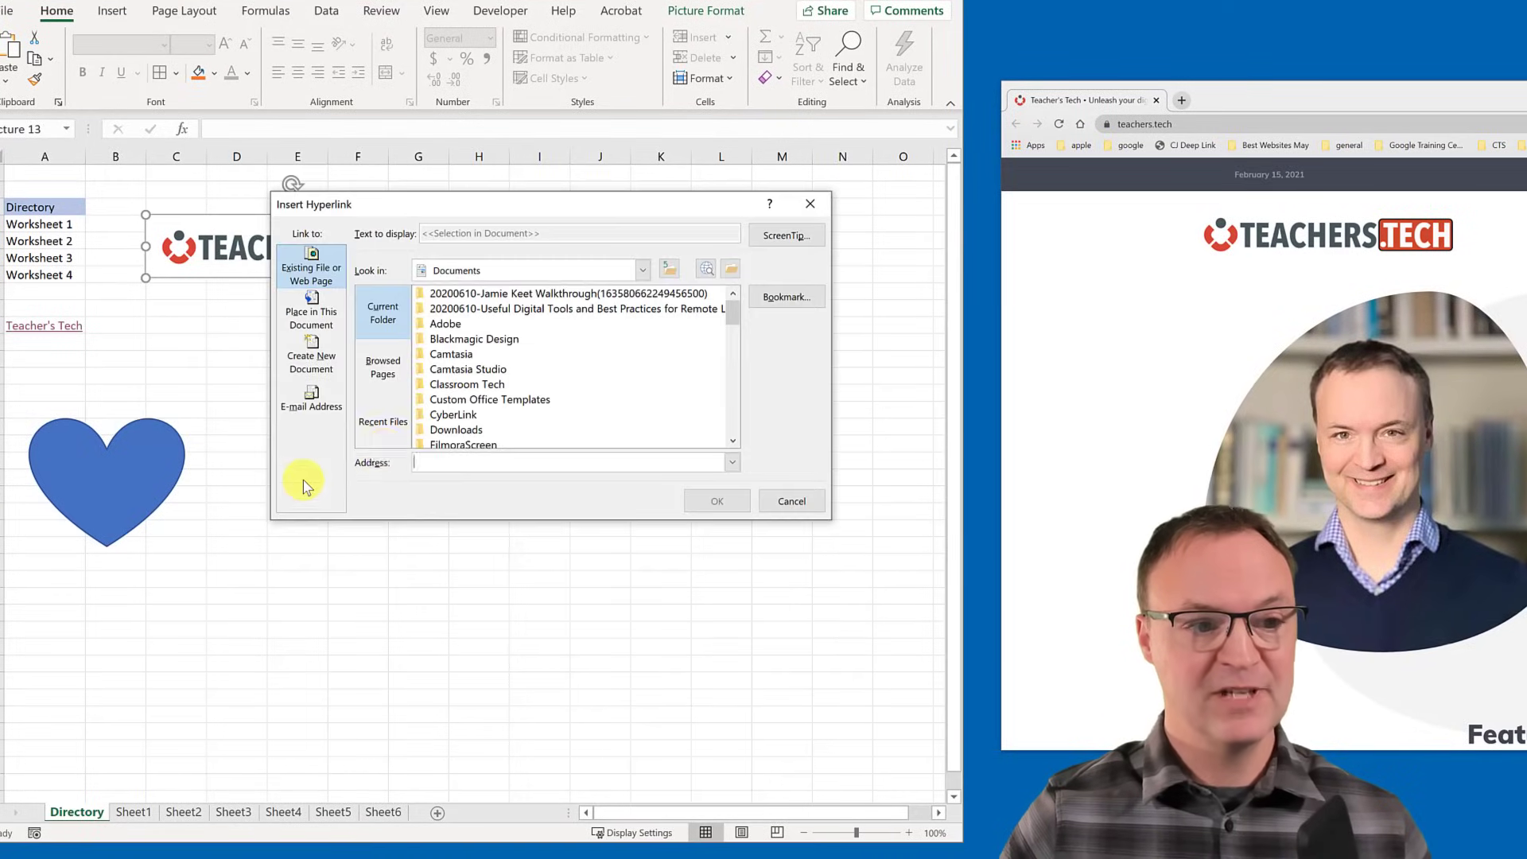
right_click(441, 466)
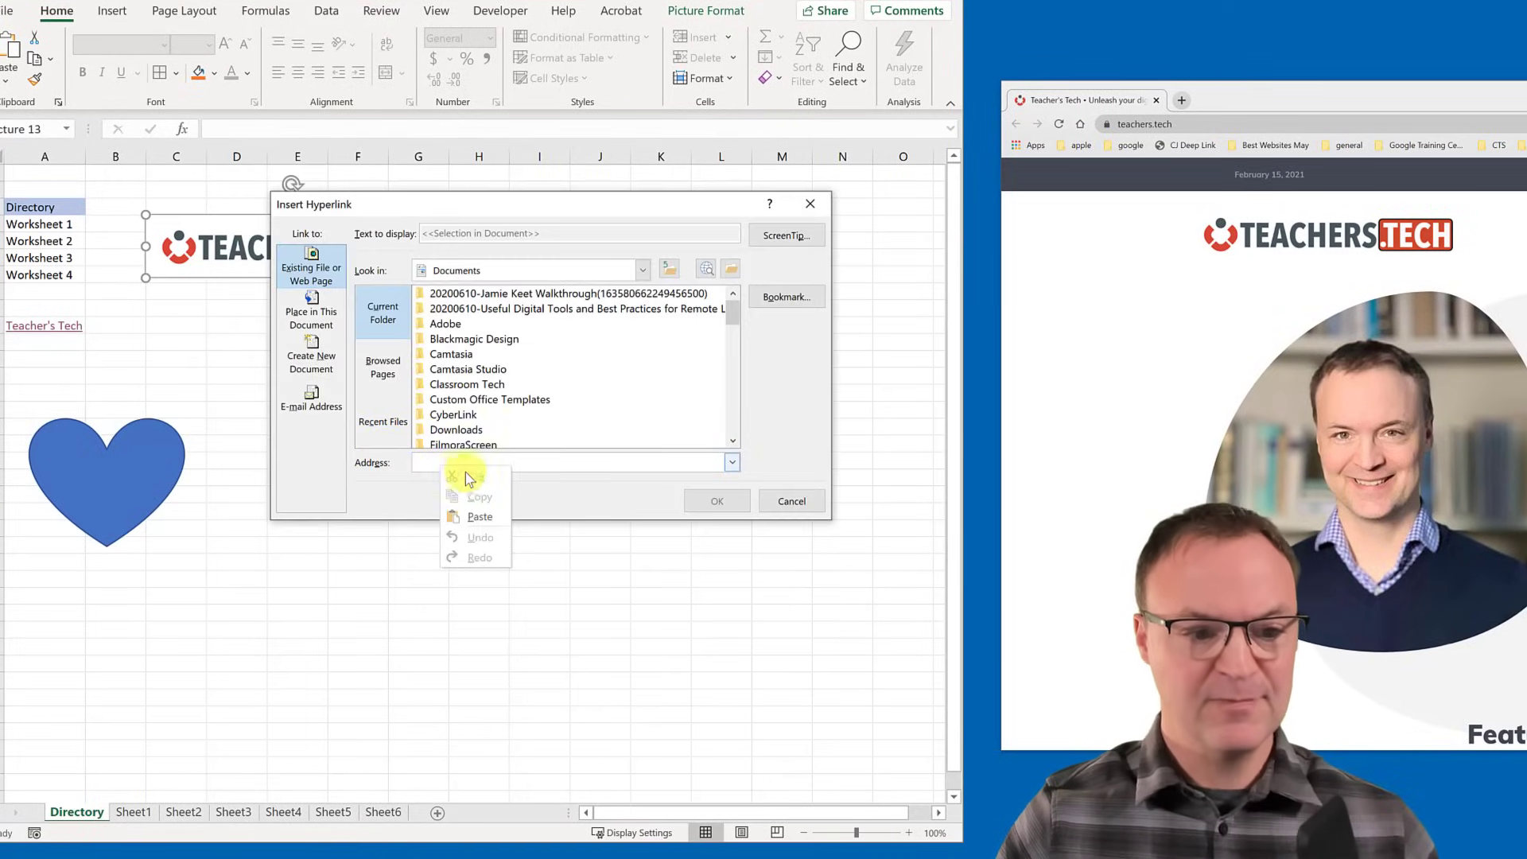
left_click(477, 516)
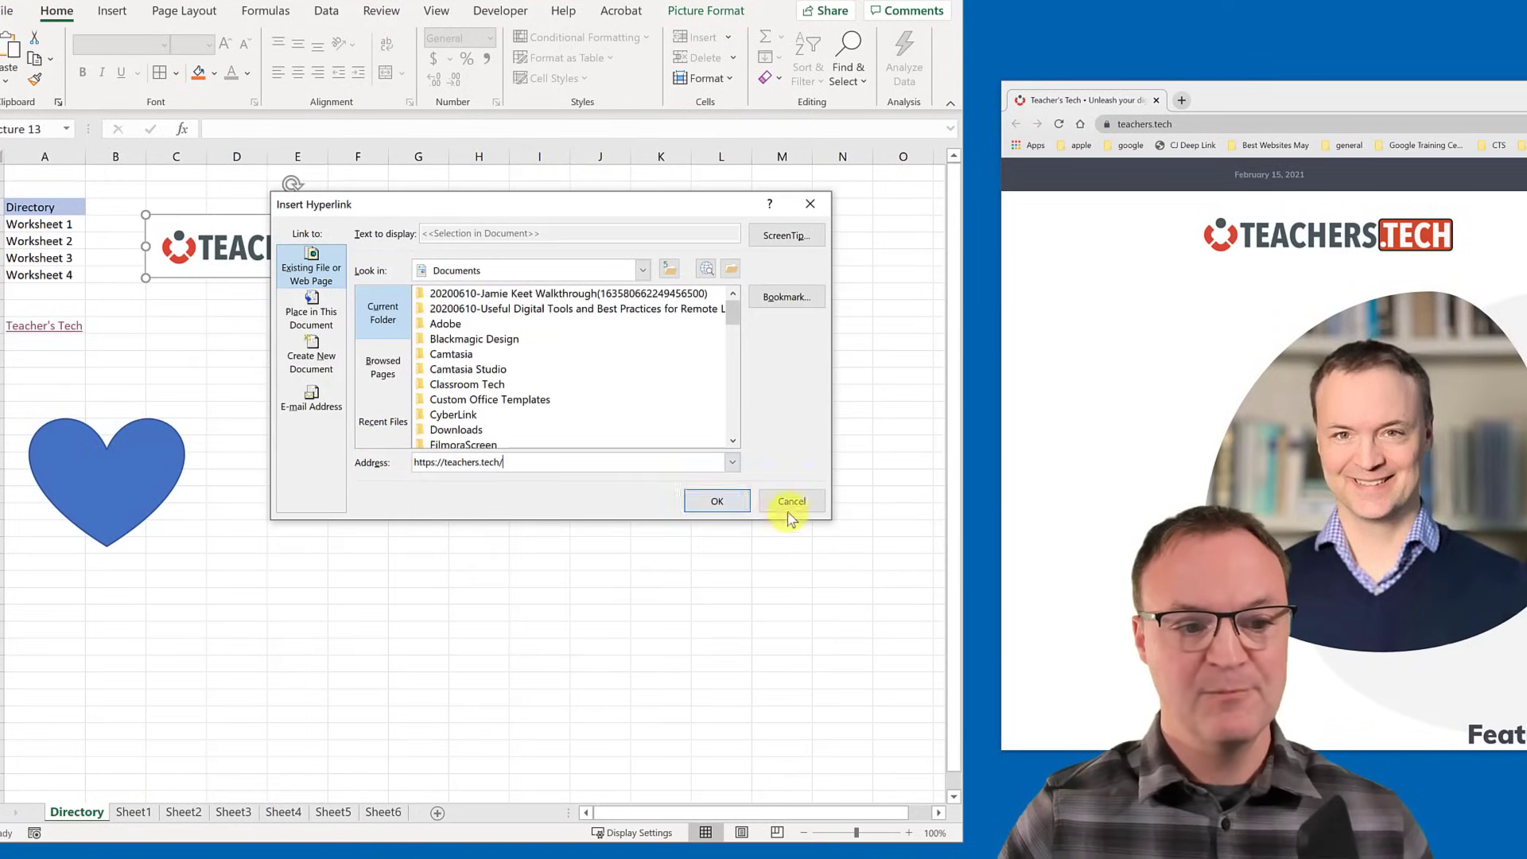
left_click(710, 501)
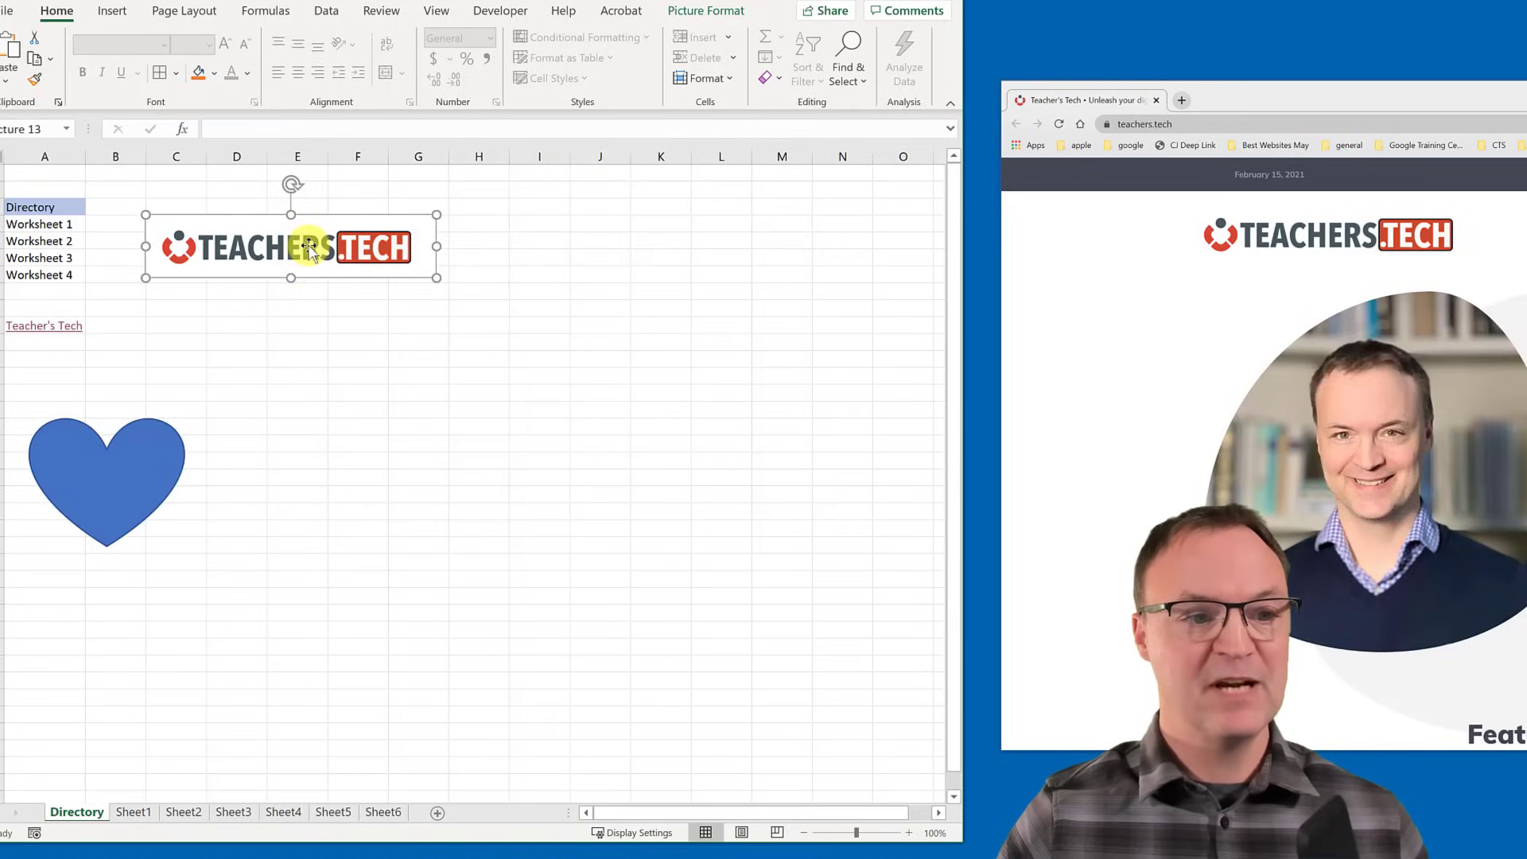
mouse_move(309, 248)
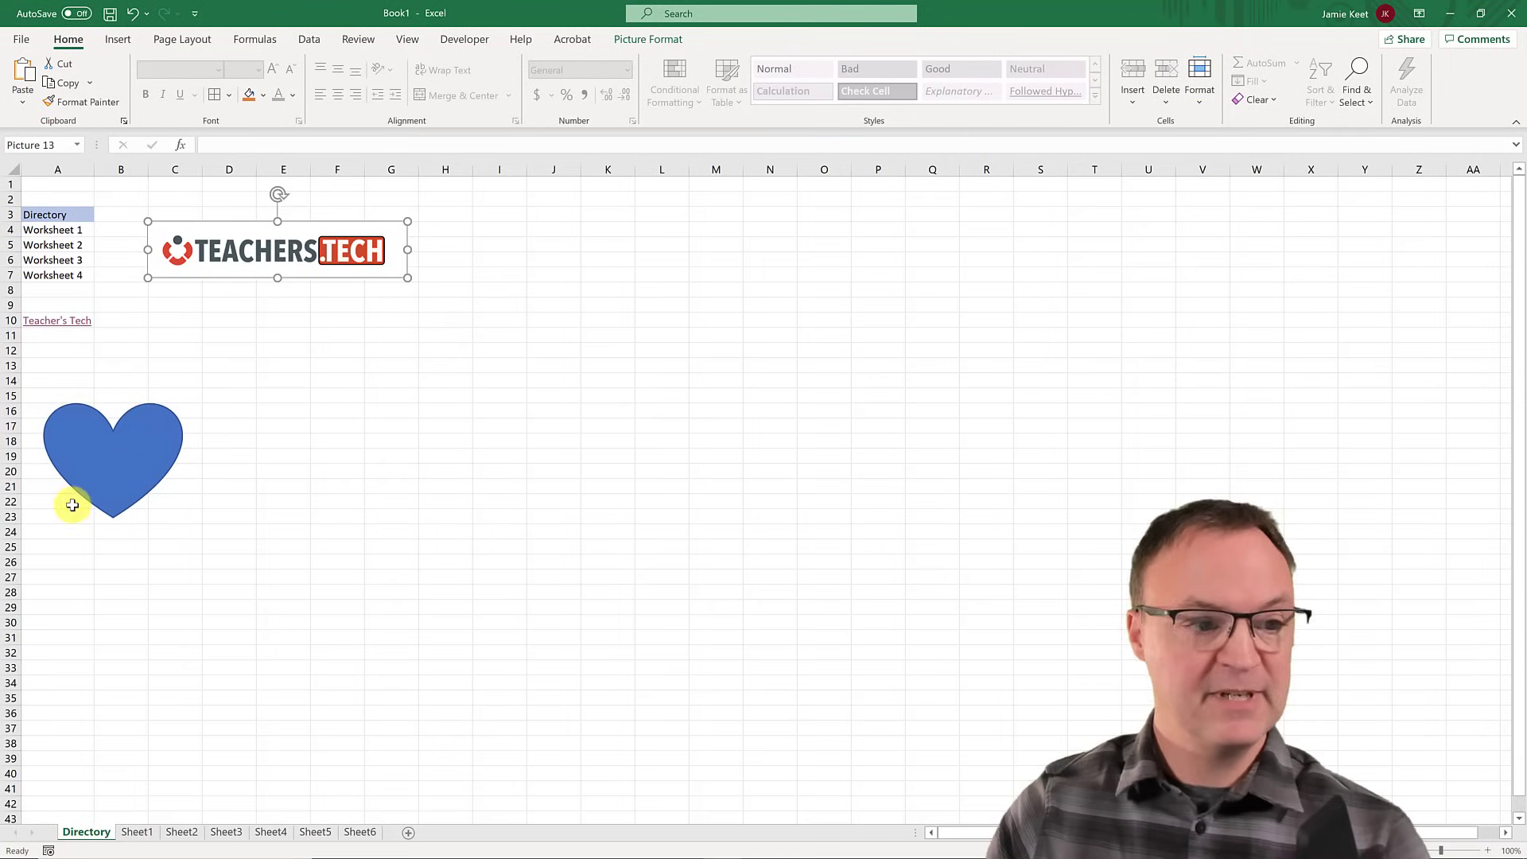
- Test the heart's link, remove the link, then delete the heart shape
left_click(94, 493)
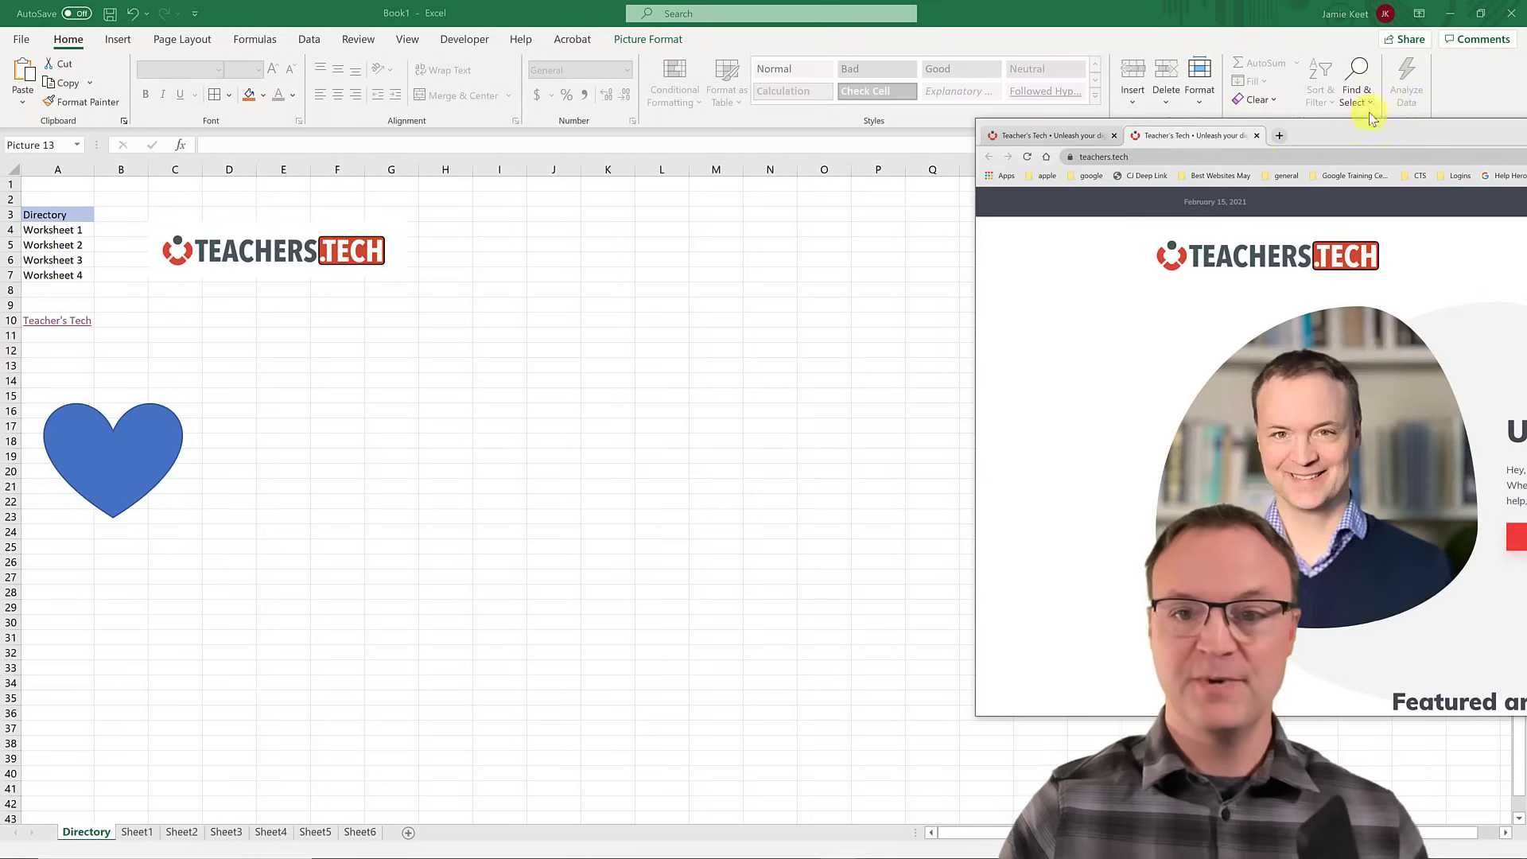
left_click(87, 462)
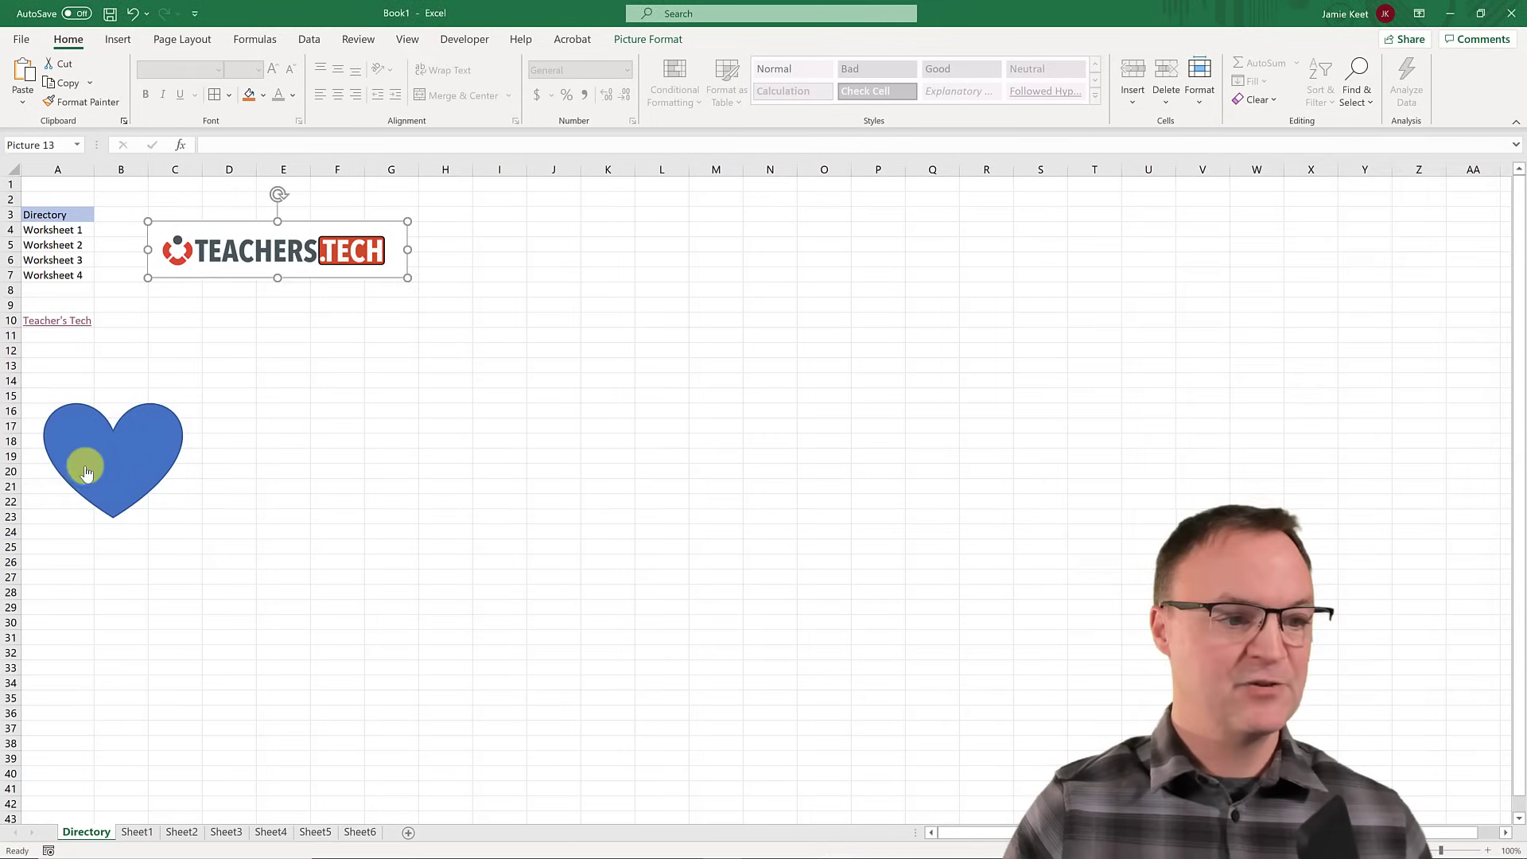
right_click(88, 461)
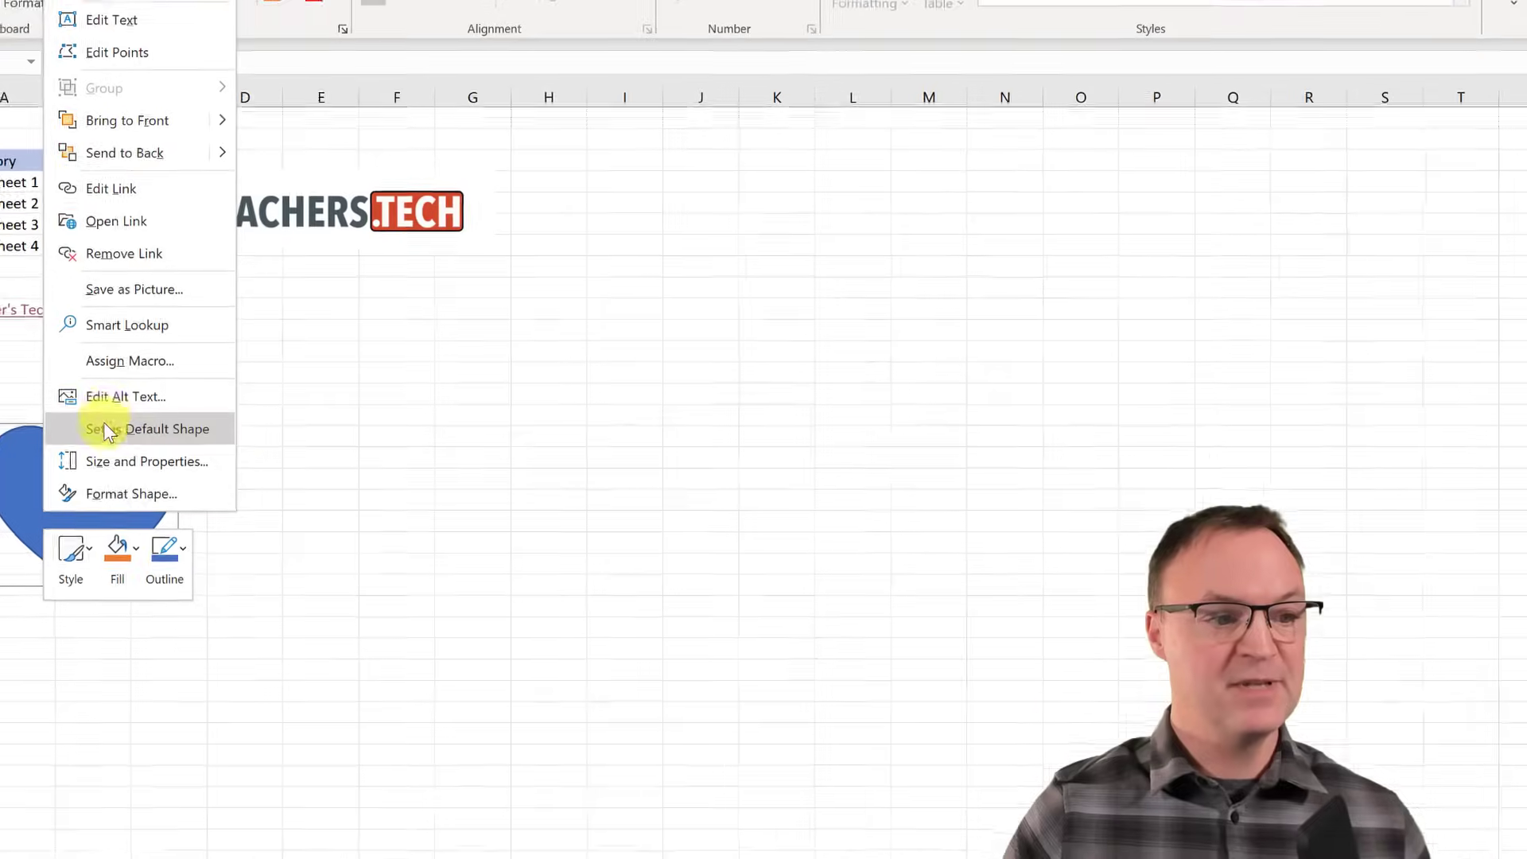
left_click(138, 262)
left_click(136, 263)
left_click(55, 486)
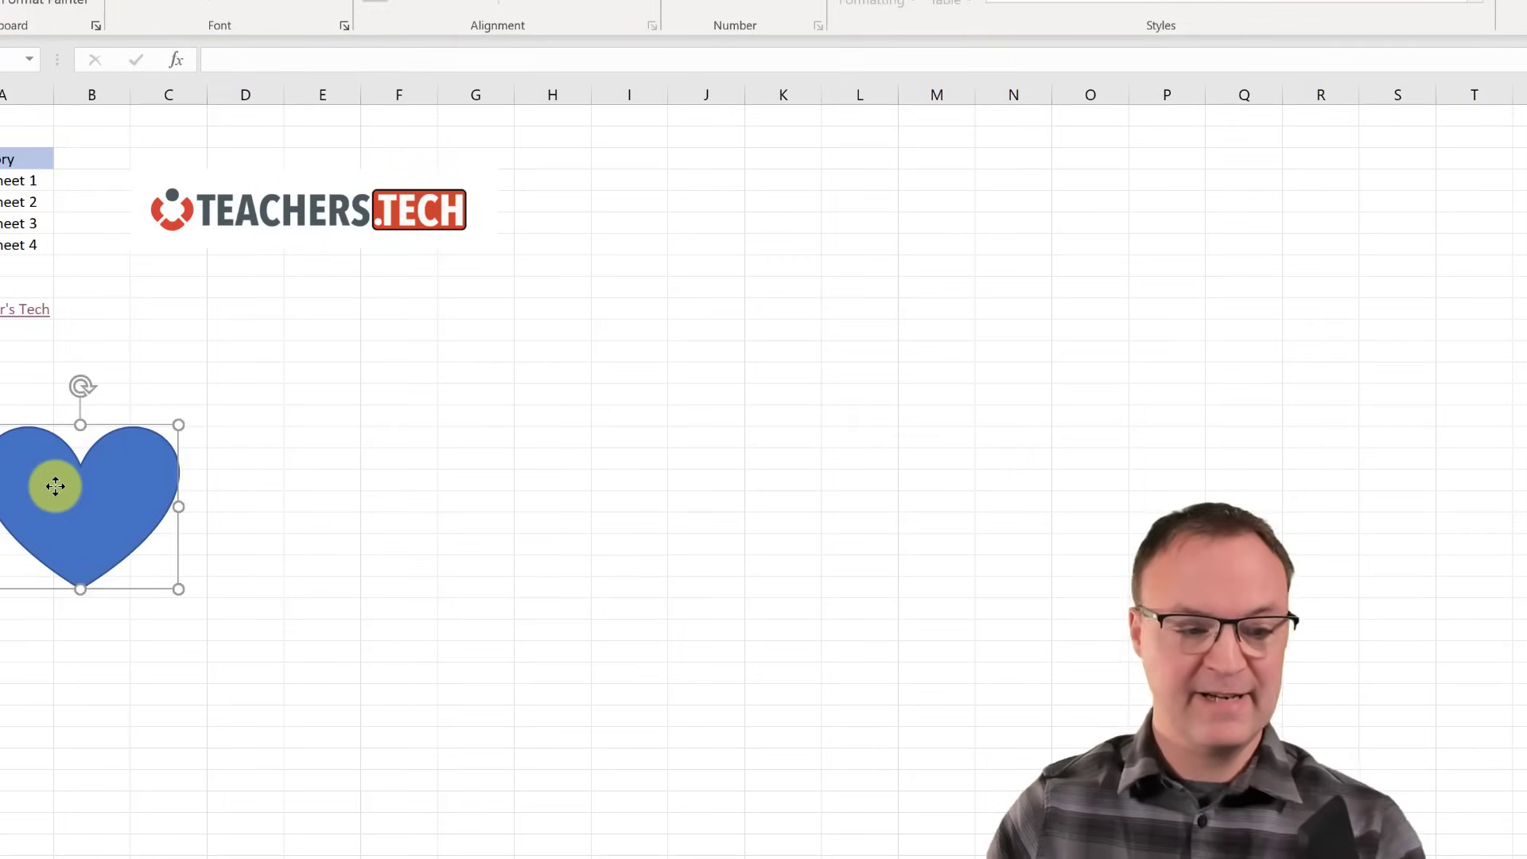
key("Delete")
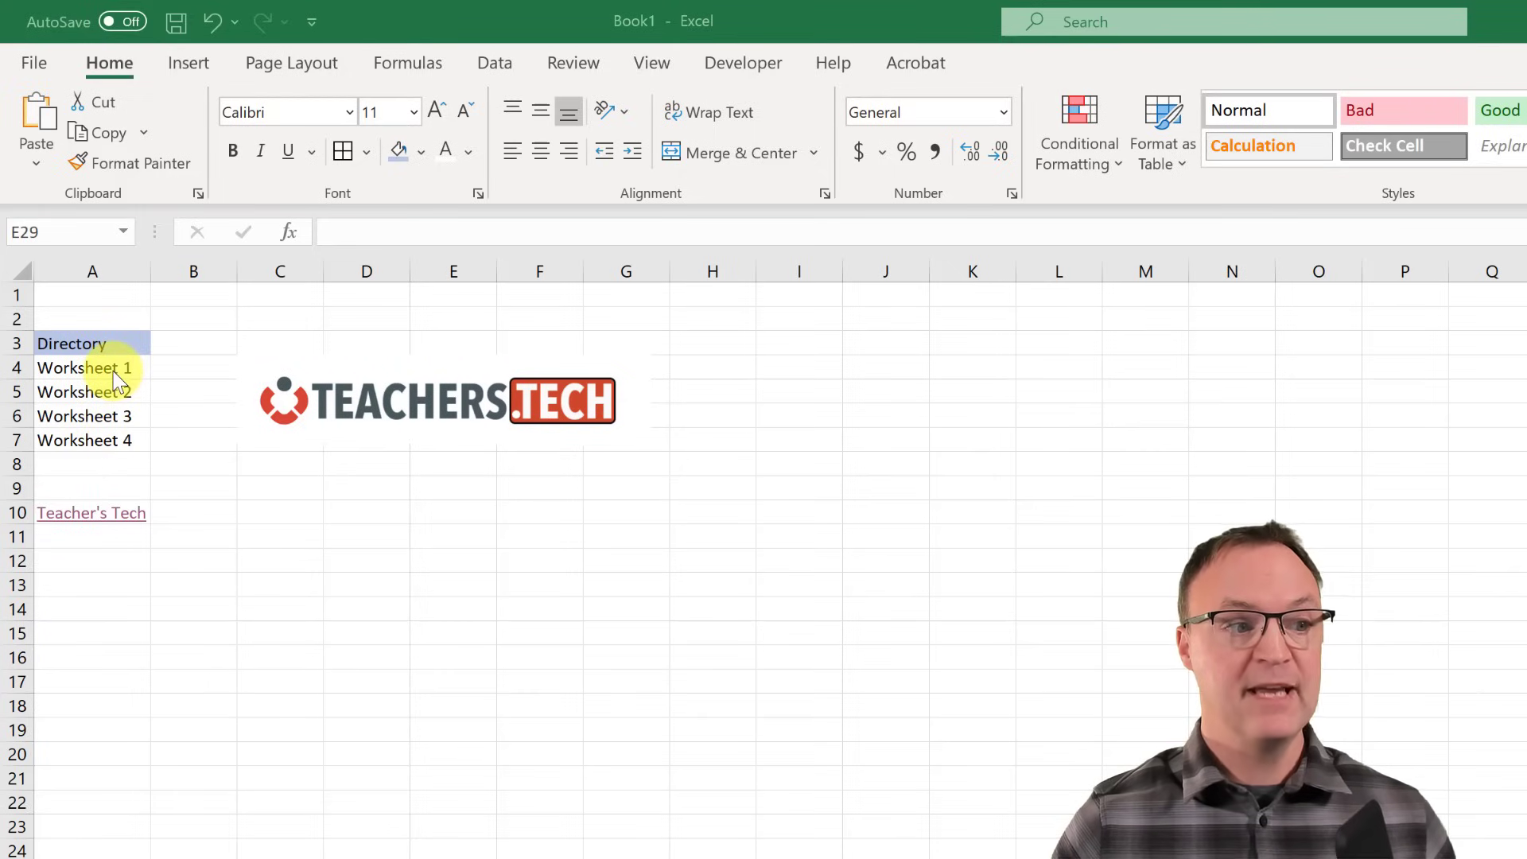
- Link Worksheet 1 in A4 to Sheet1 as a place in this document
left_click(110, 370)
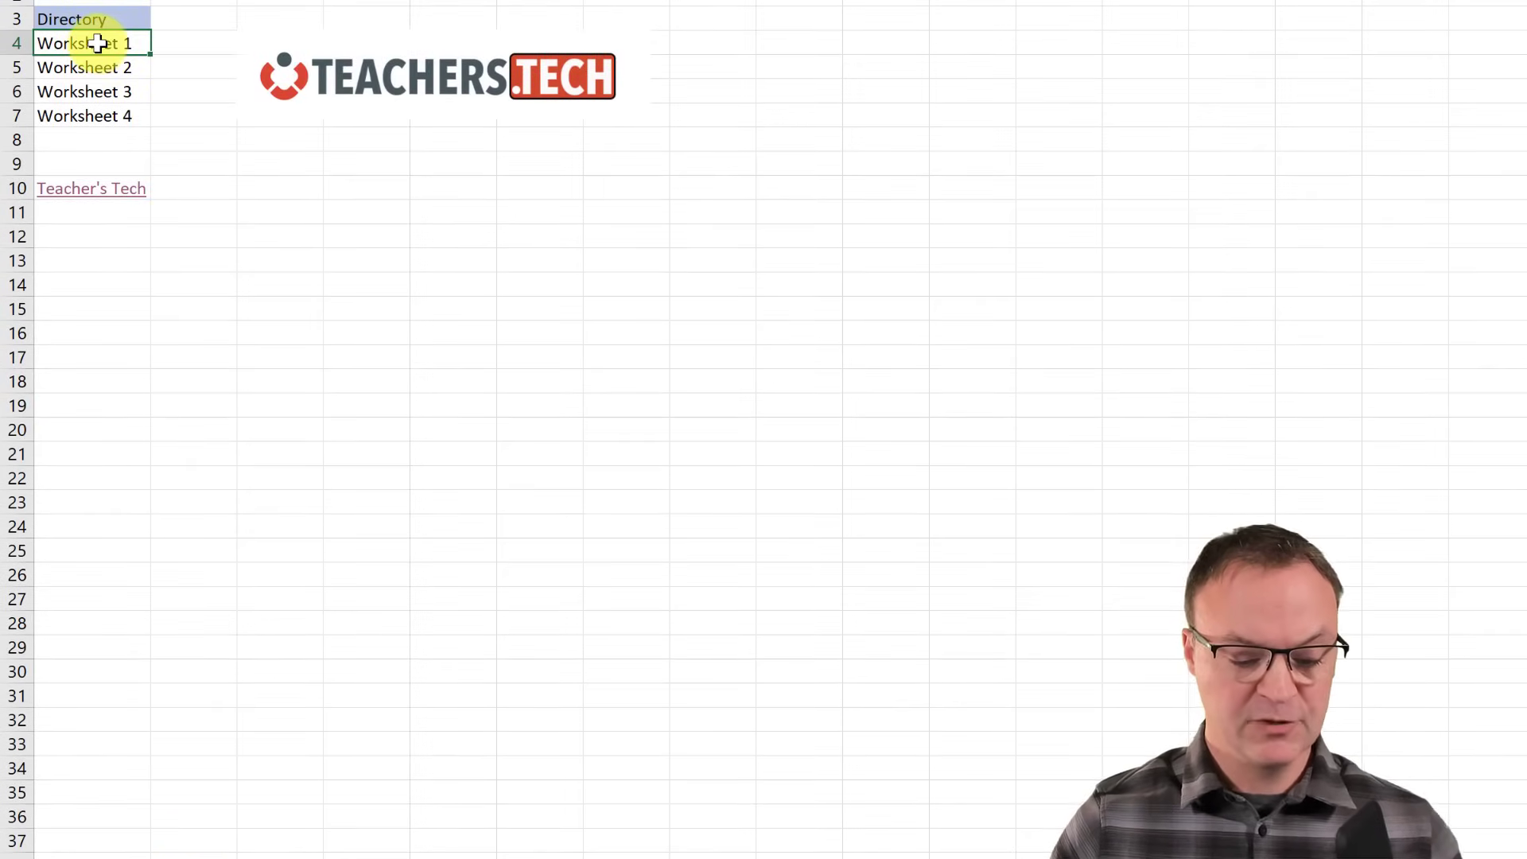
key("ctrl+k")
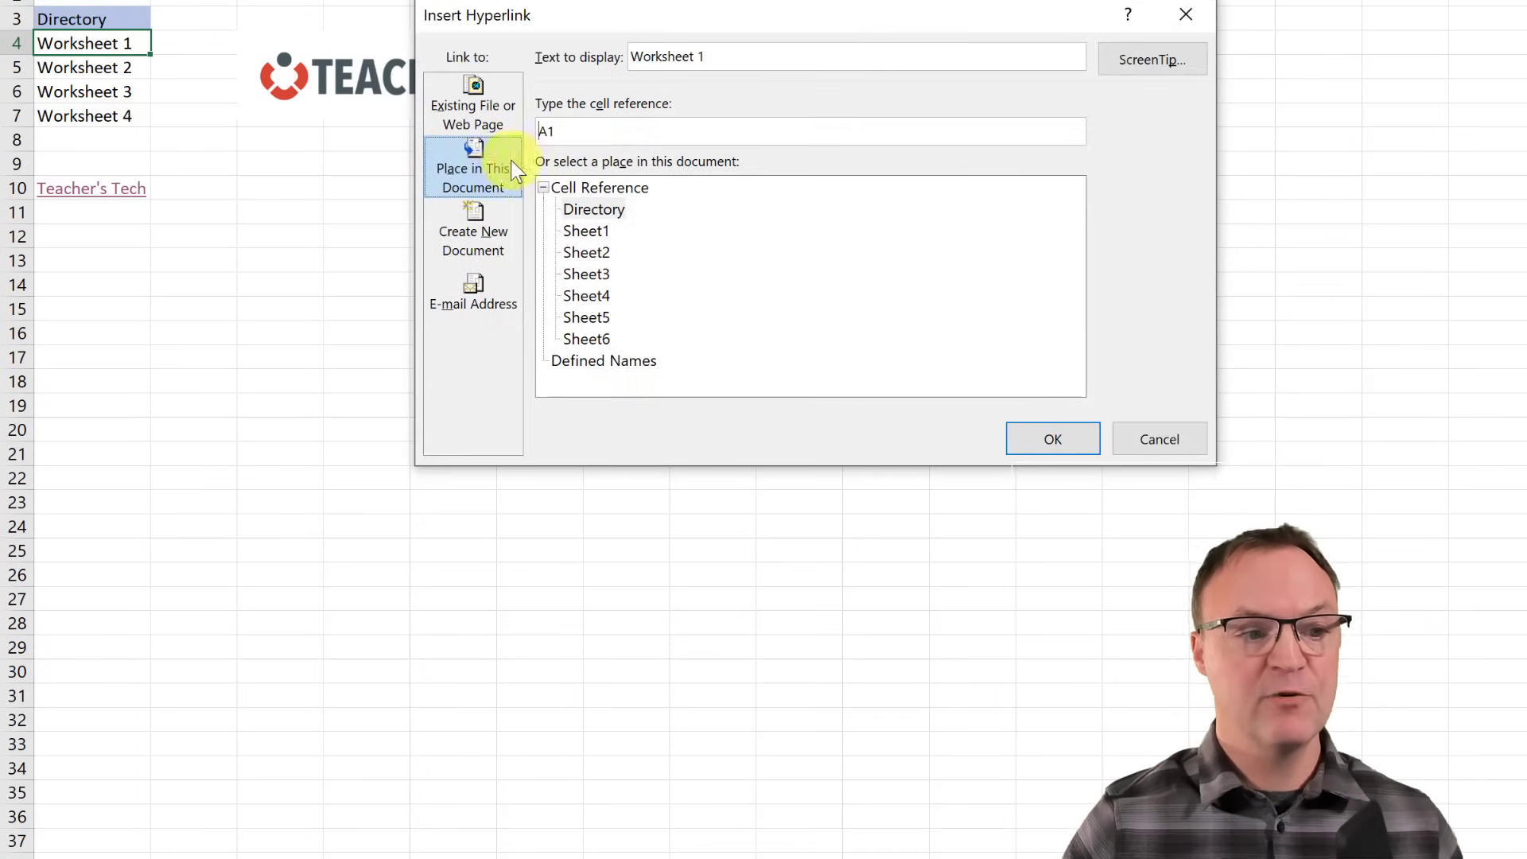
left_click(492, 106)
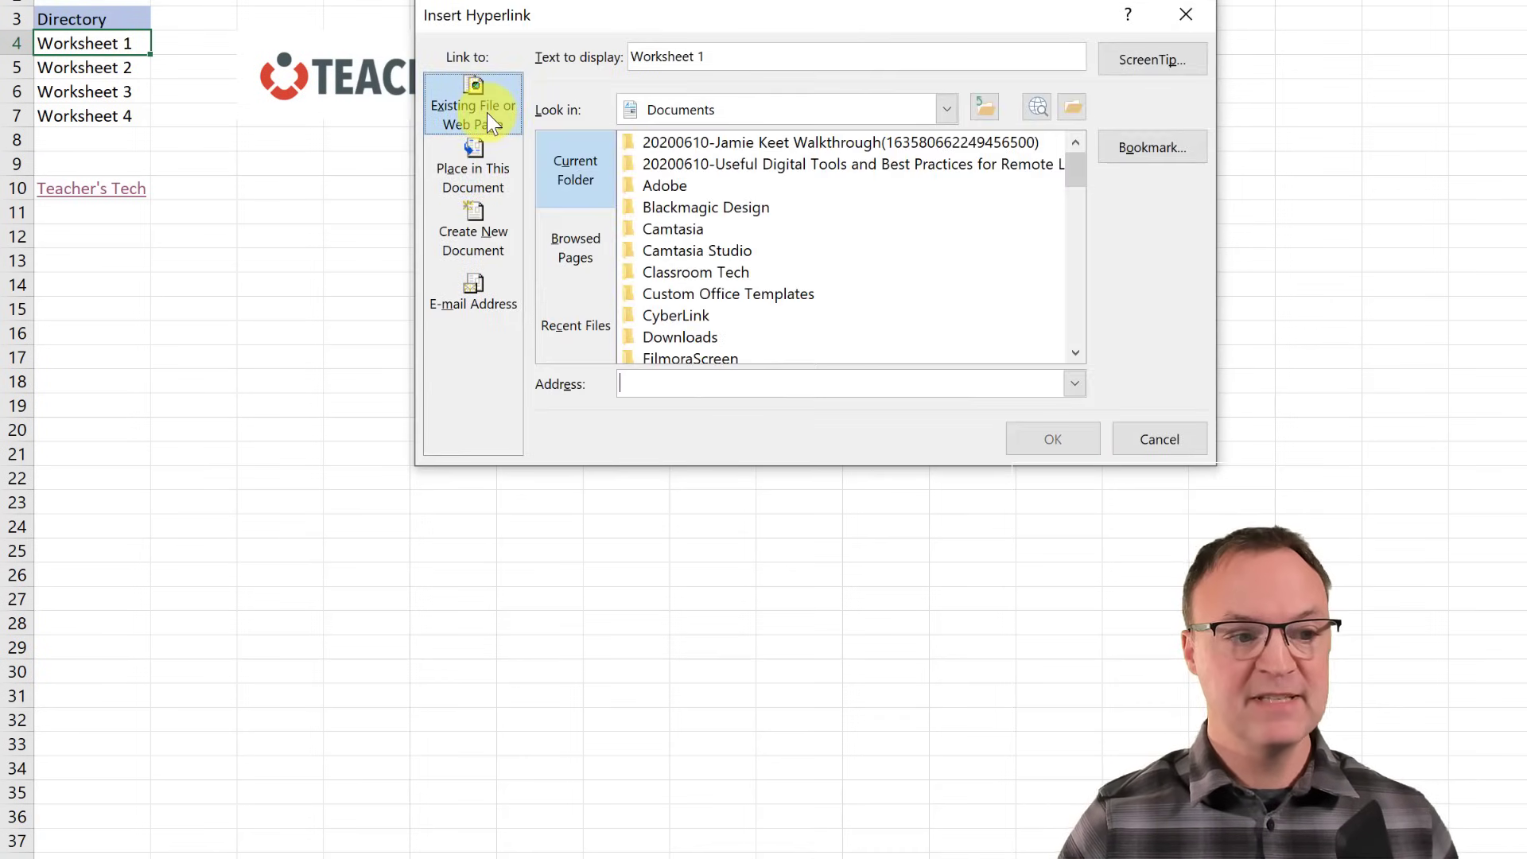
left_click(481, 159)
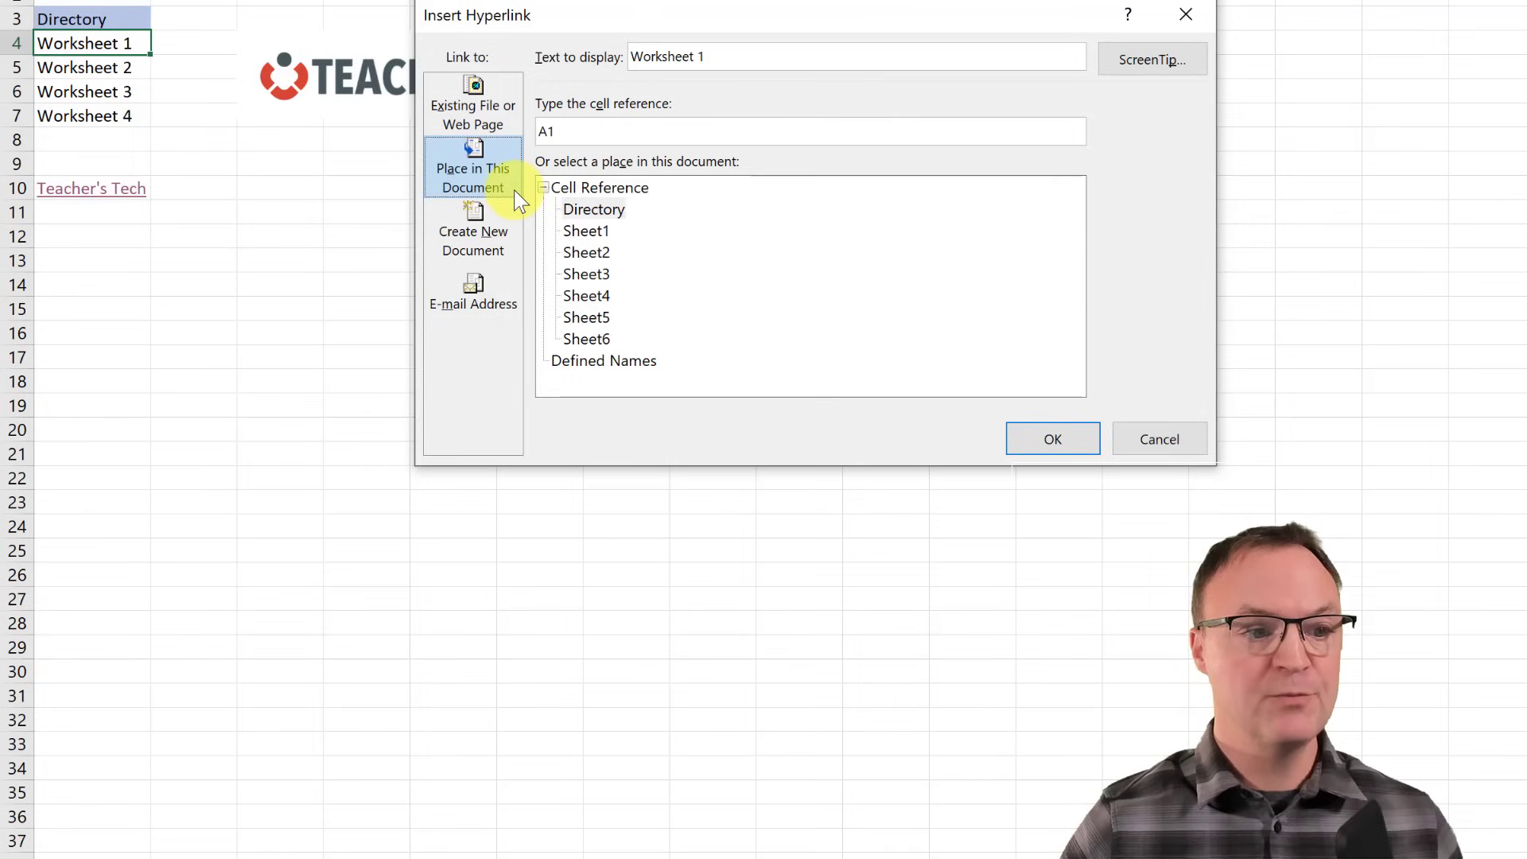
left_click(598, 230)
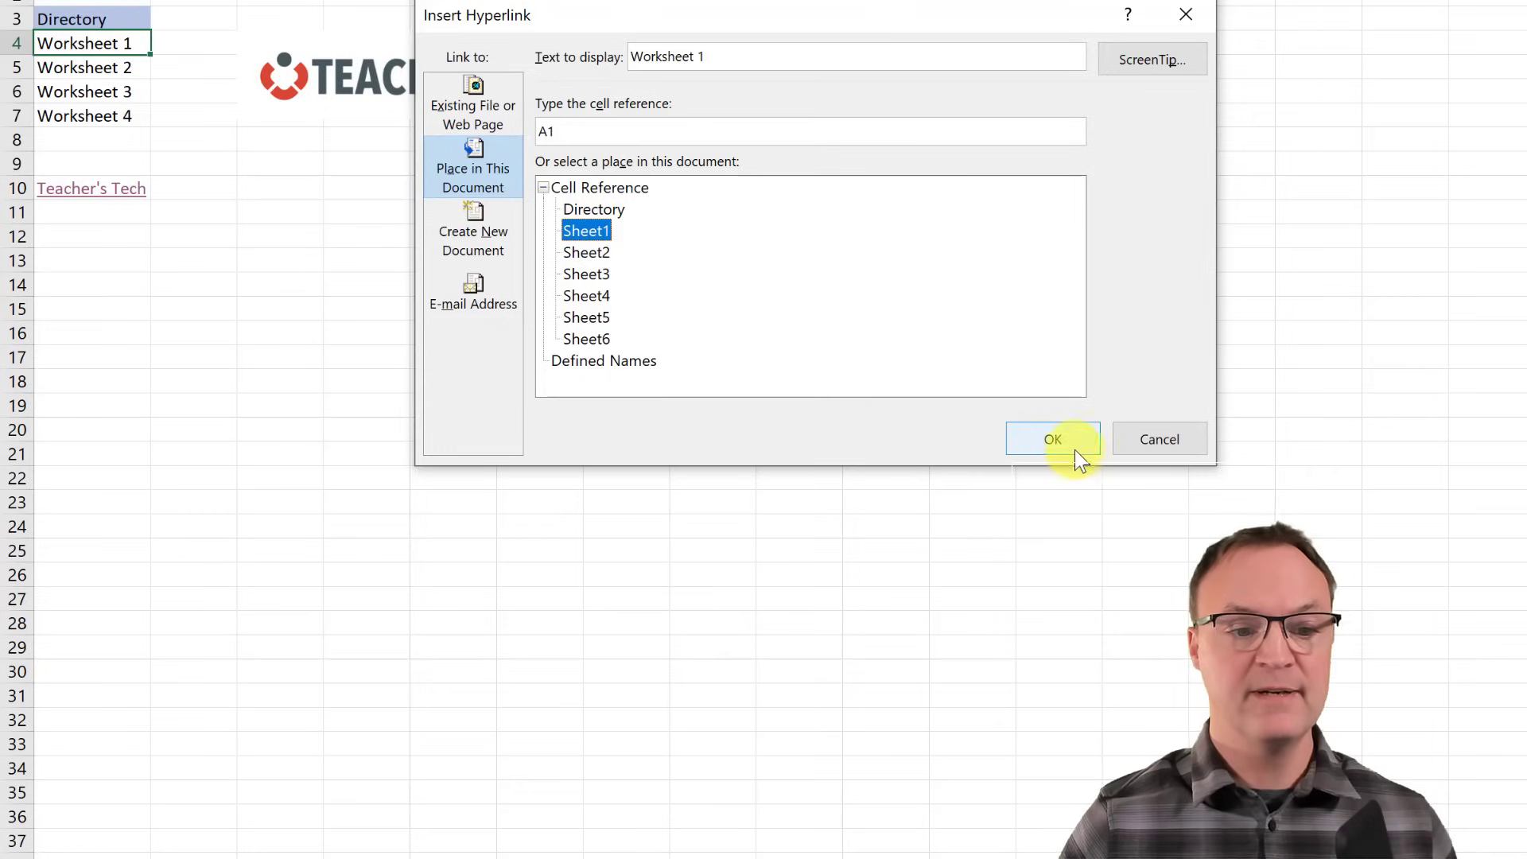
left_click(1054, 439)
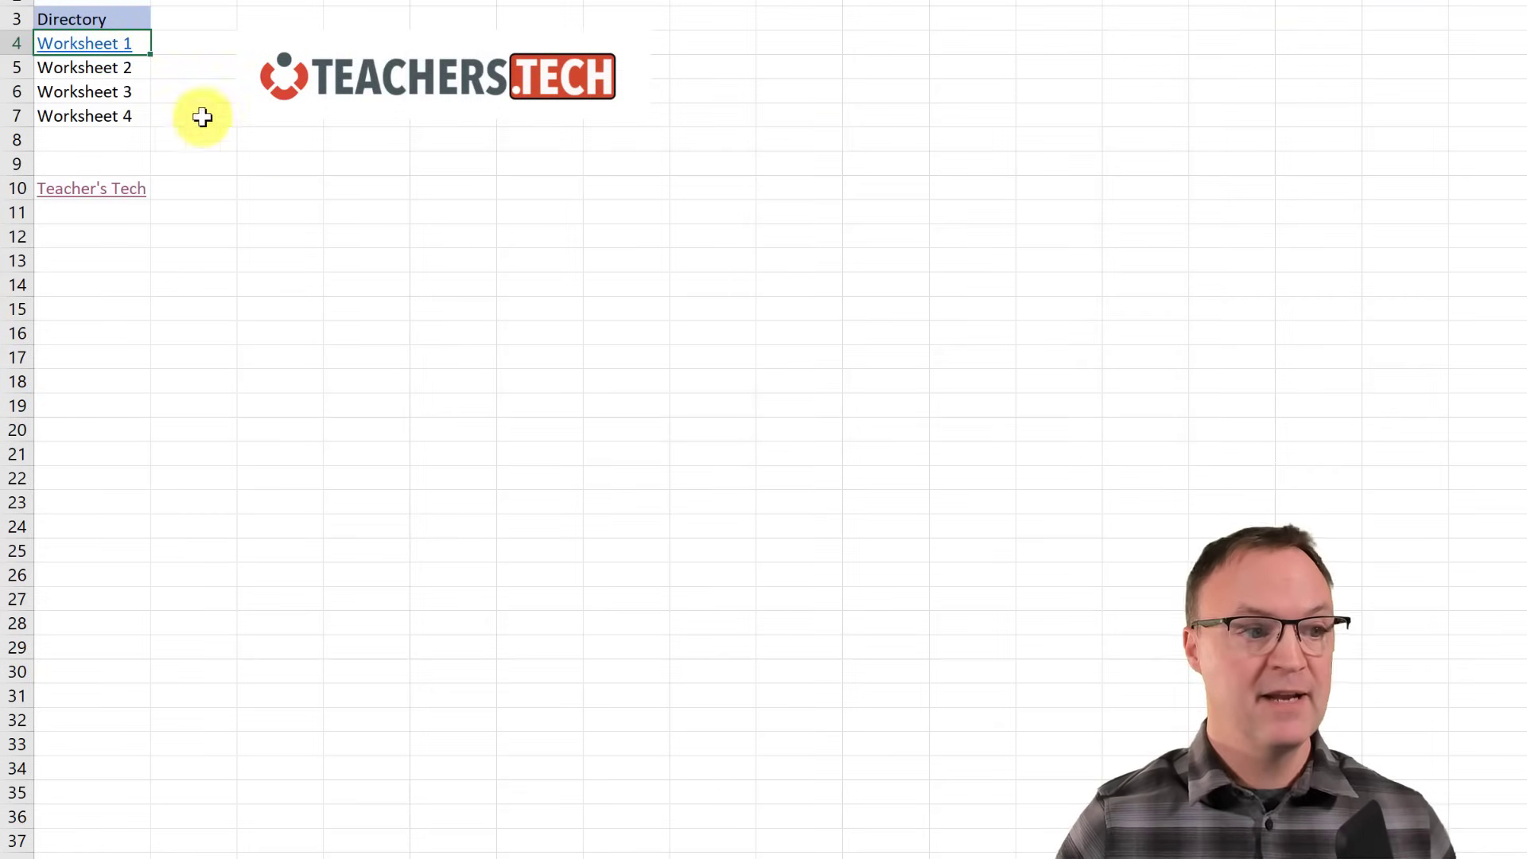
- Test the Worksheet 1 link, return to Directory, and select Worksheet 3 in A6
left_click(99, 47)
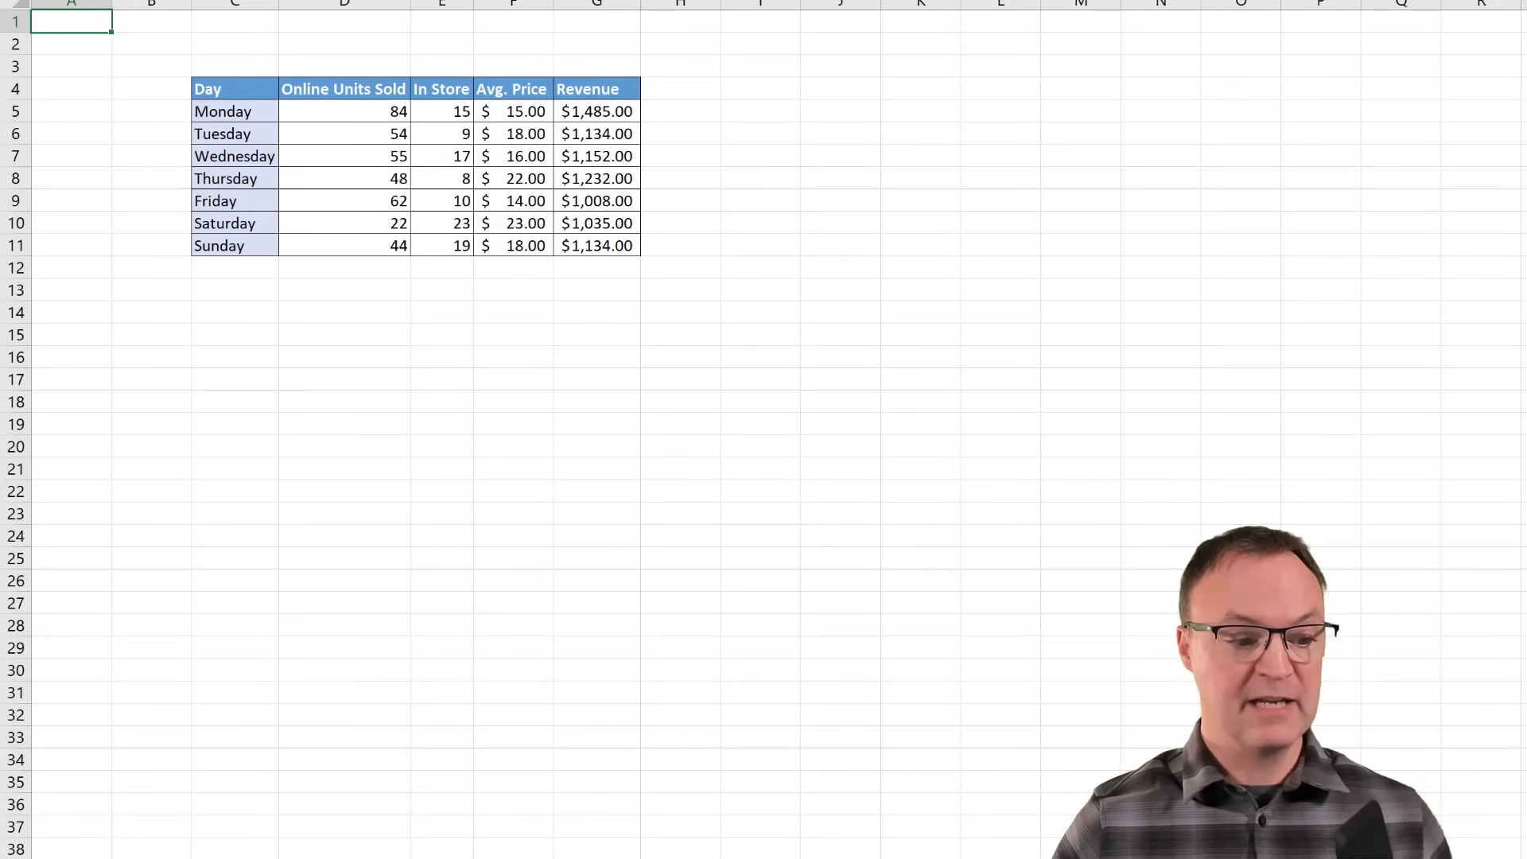
left_click(135, 858)
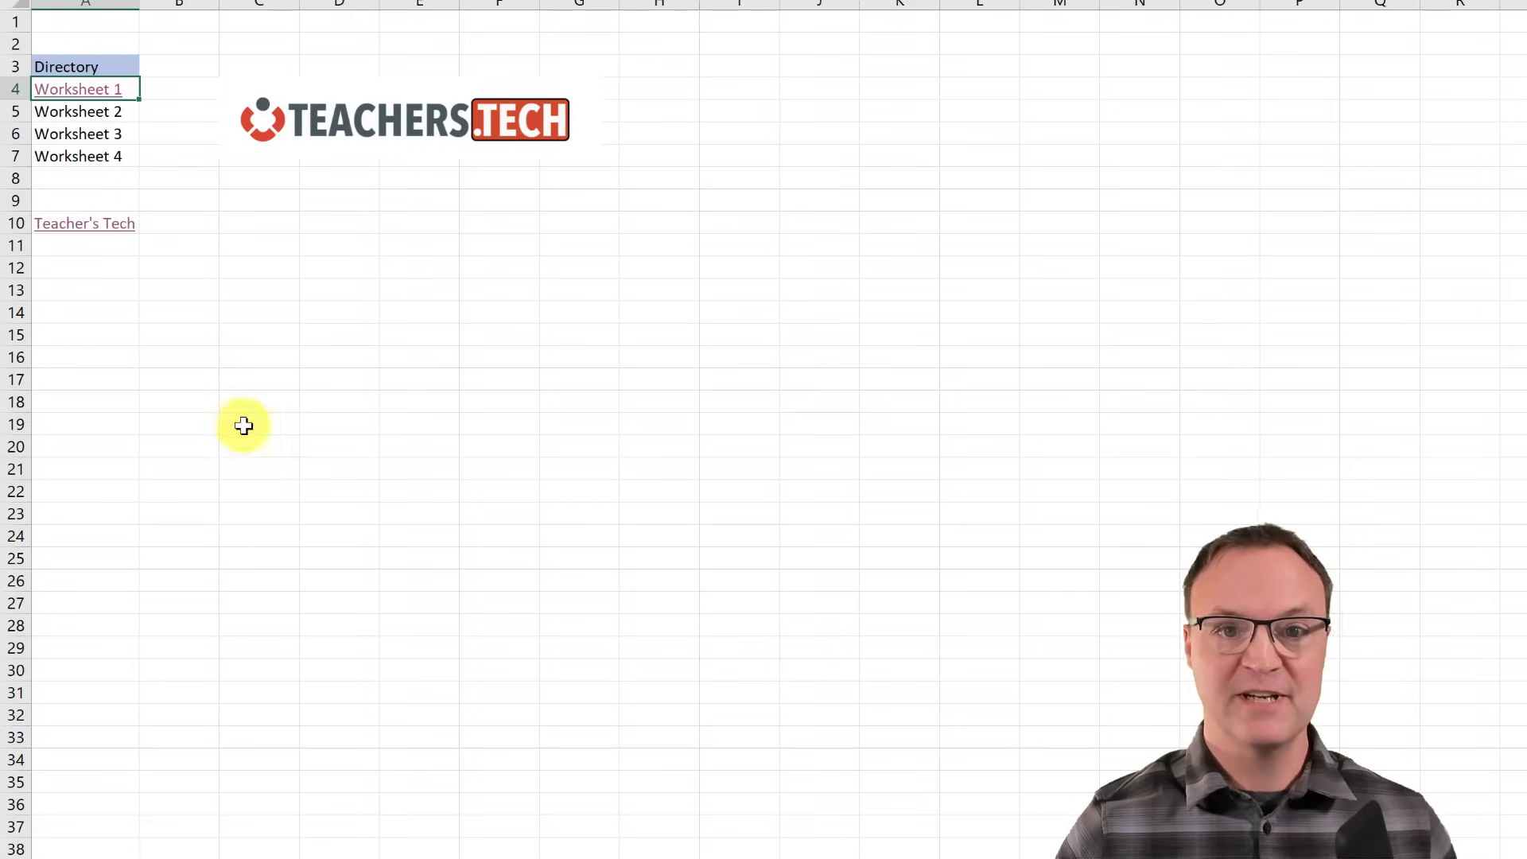
left_click(97, 116)
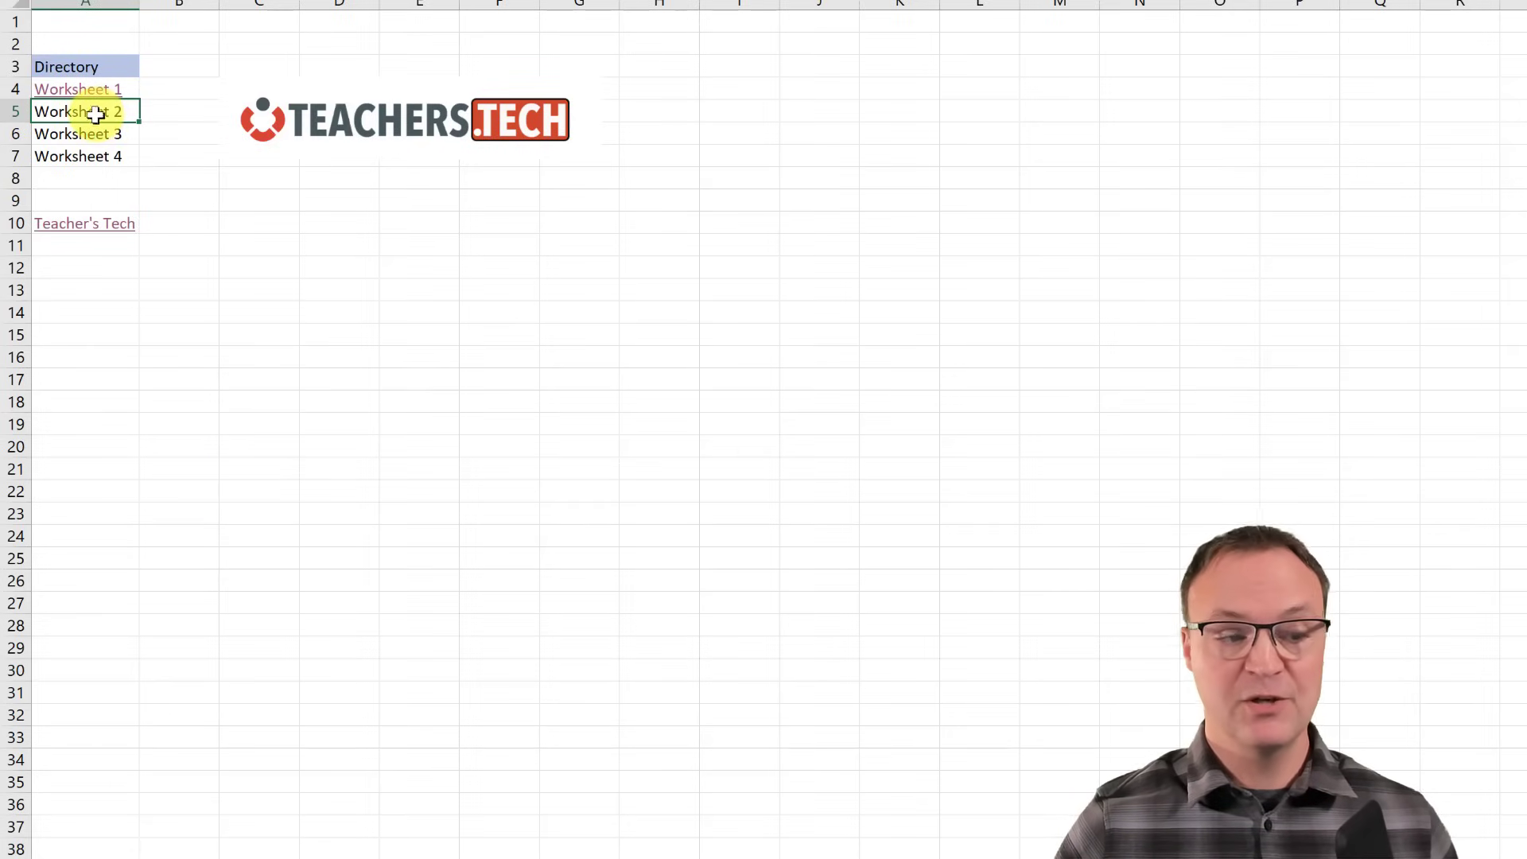
left_click(93, 135)
- Link Worksheet 3 in A6 to Sheet3 cell A3, then follow the link
right_click(94, 140)
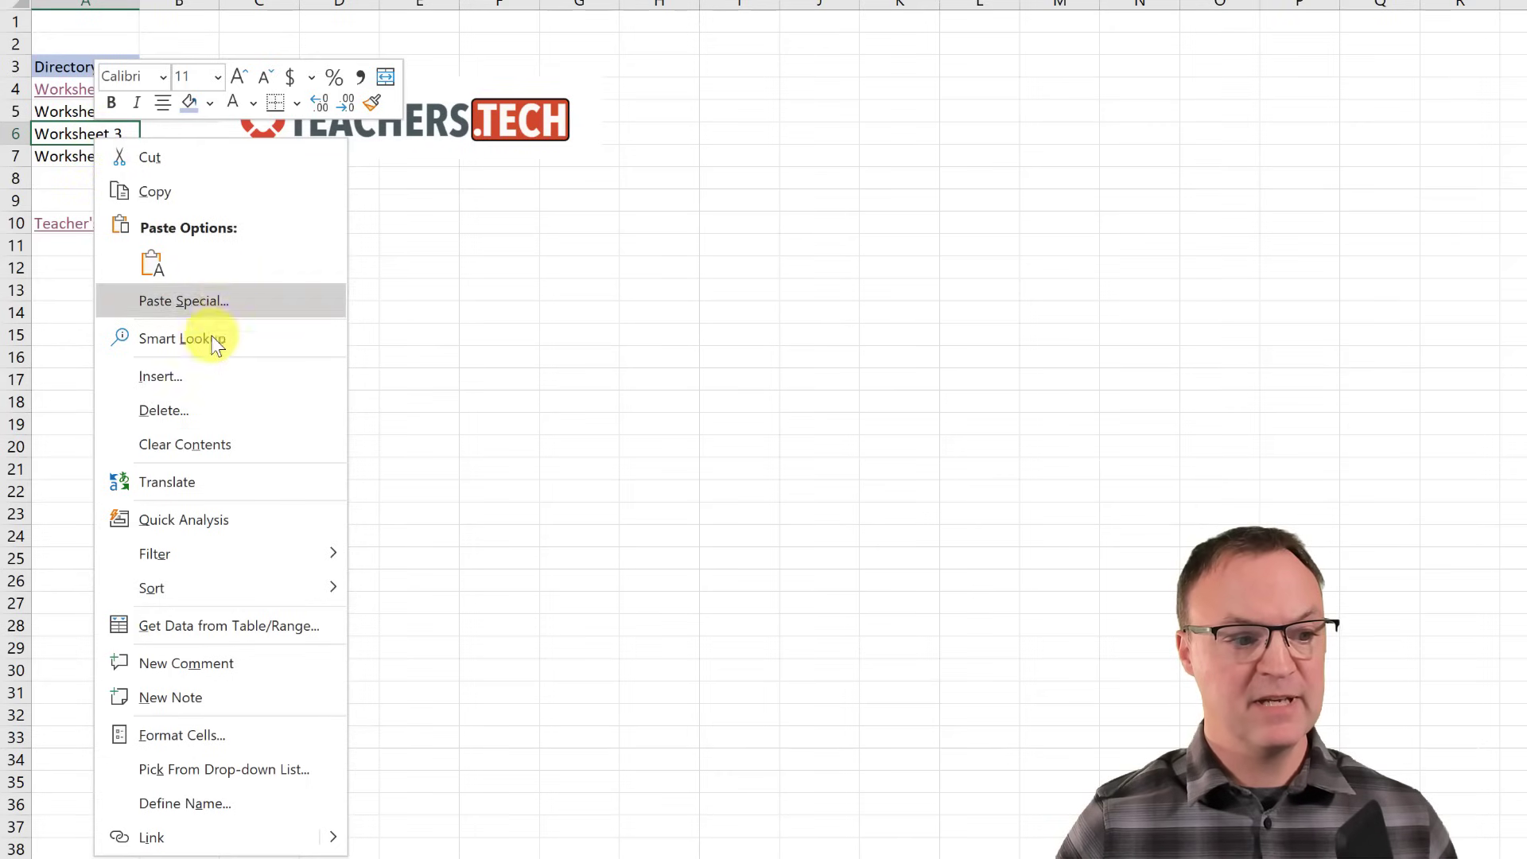
left_click(187, 837)
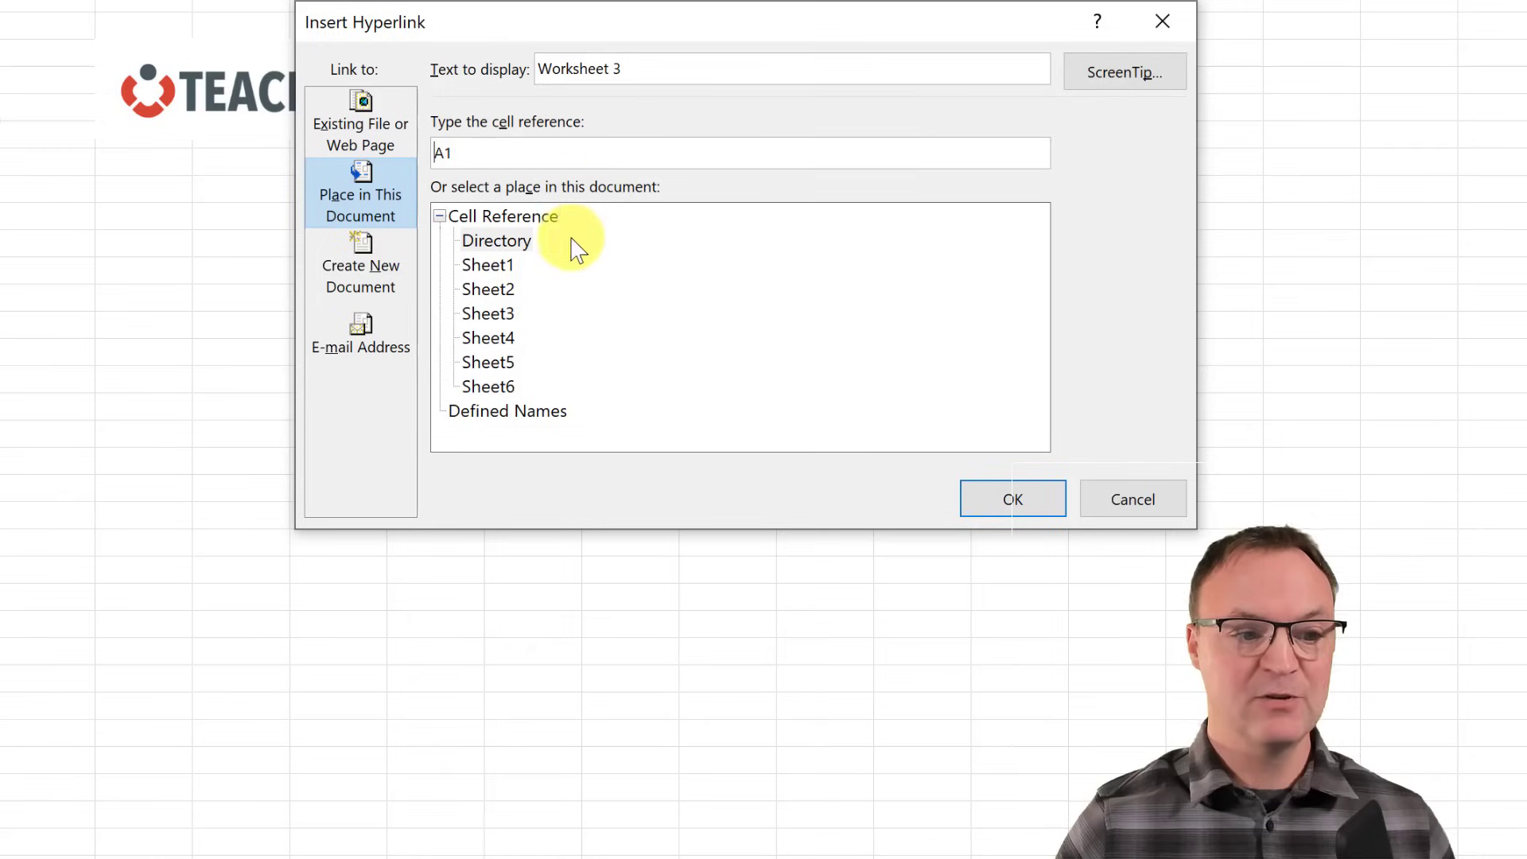
left_click(500, 317)
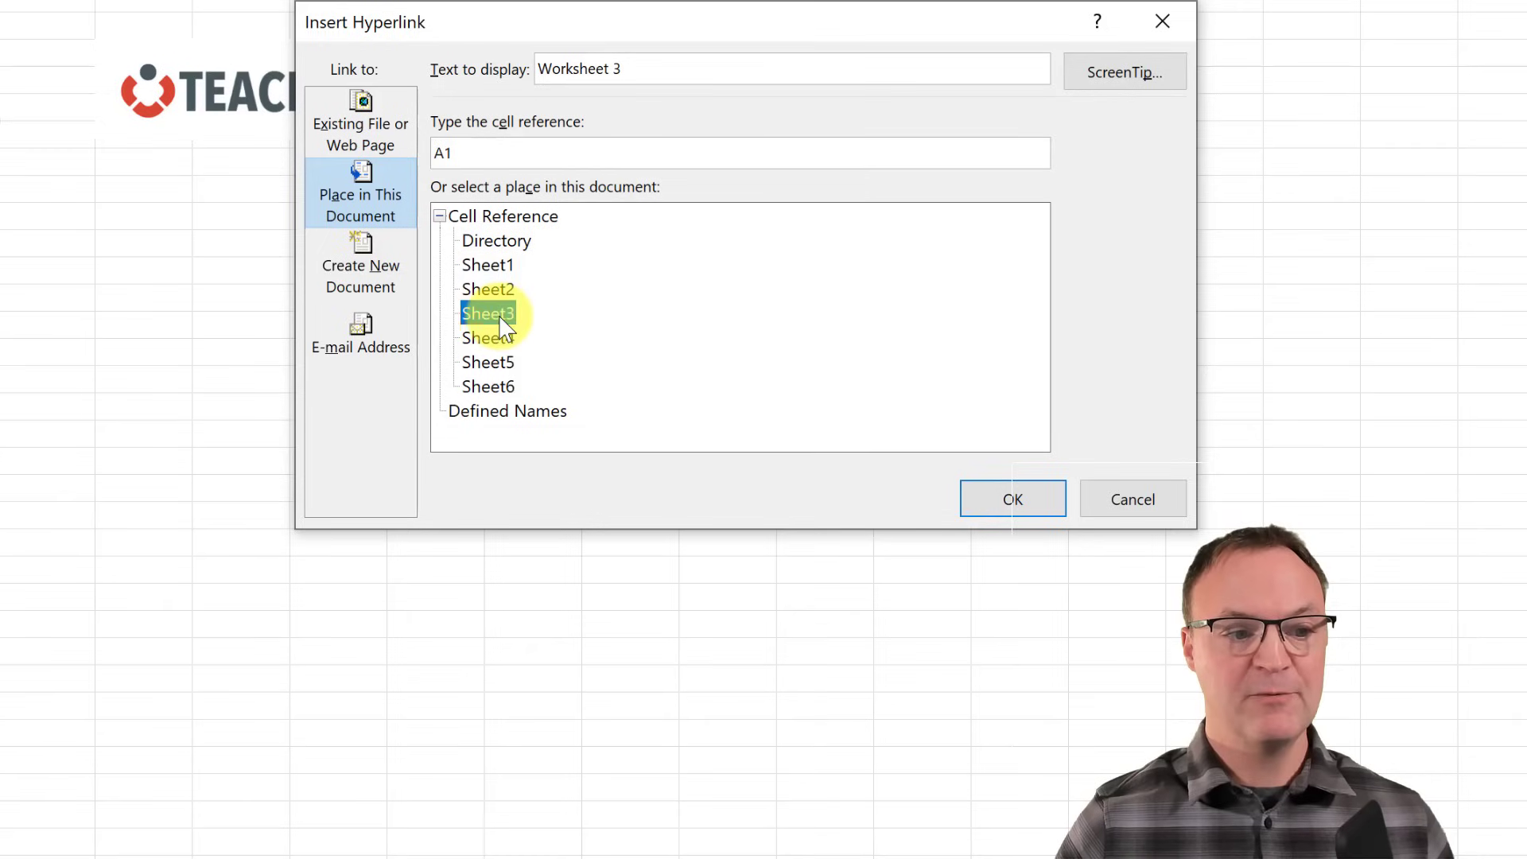
left_click(491, 152)
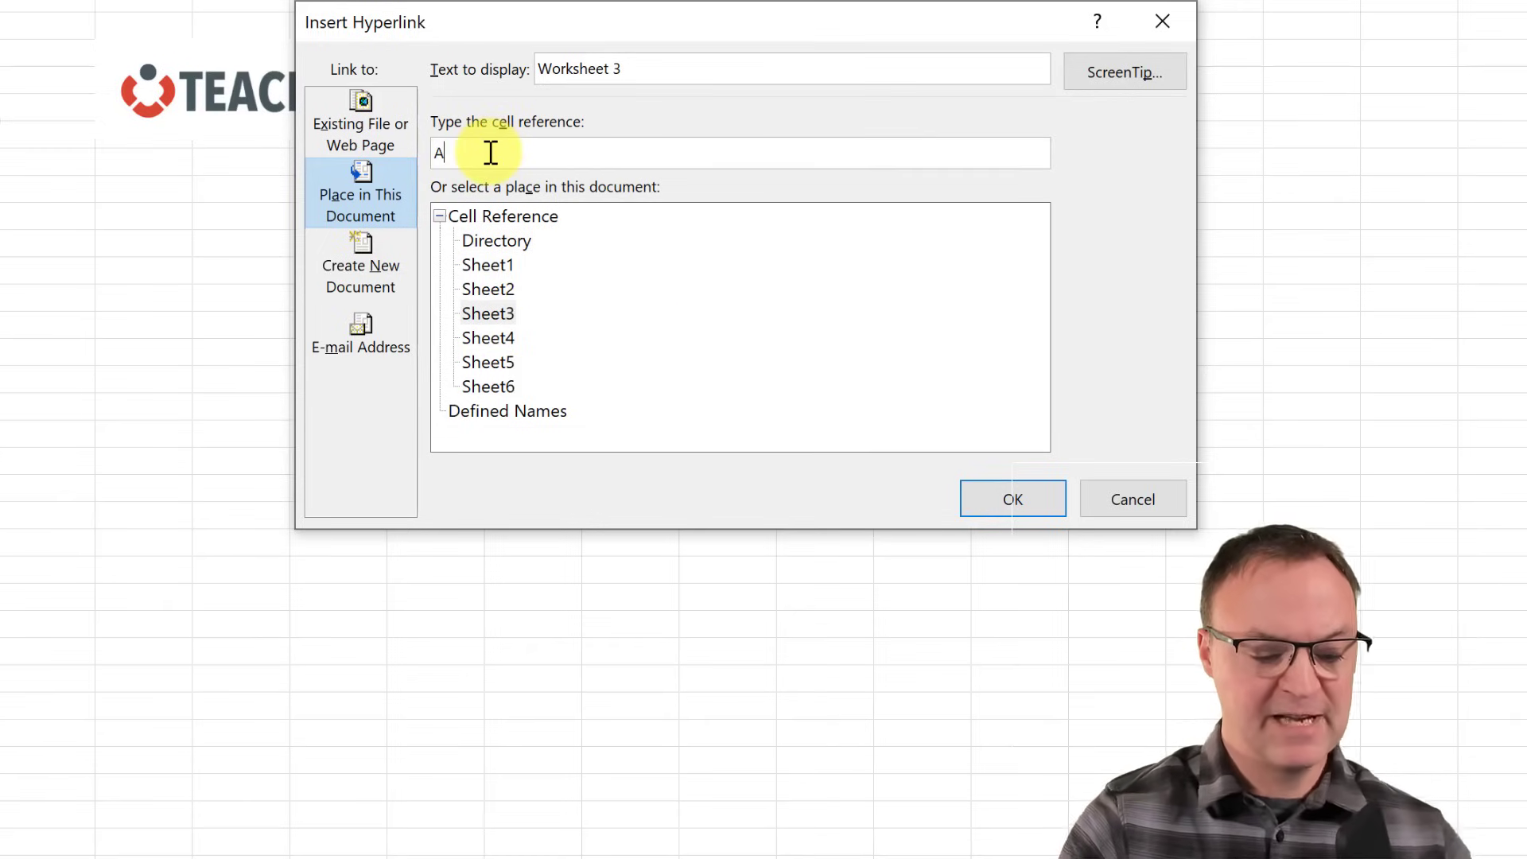
type("3")
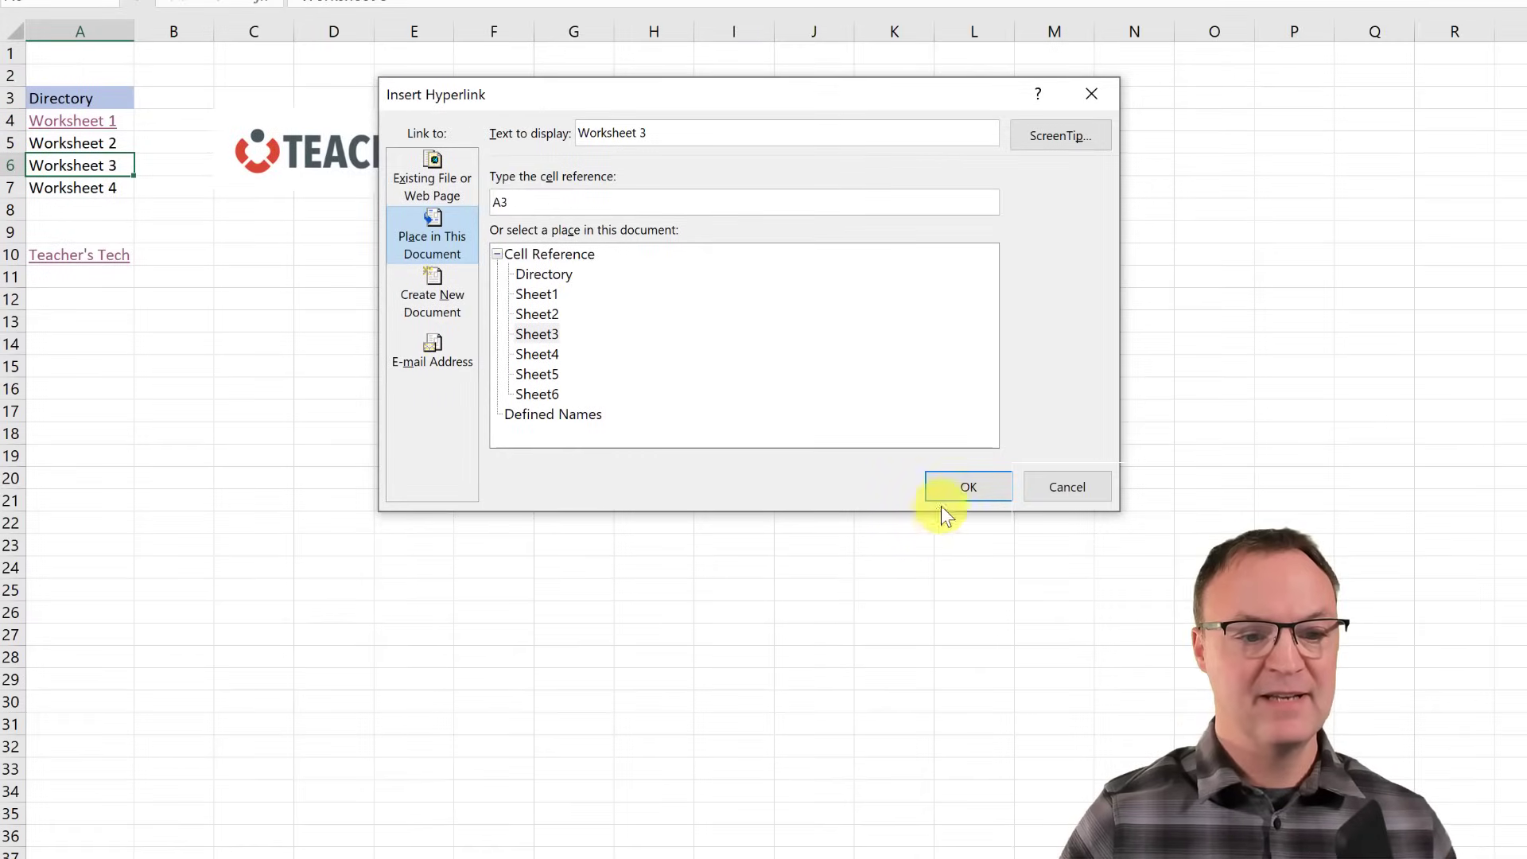
left_click(962, 487)
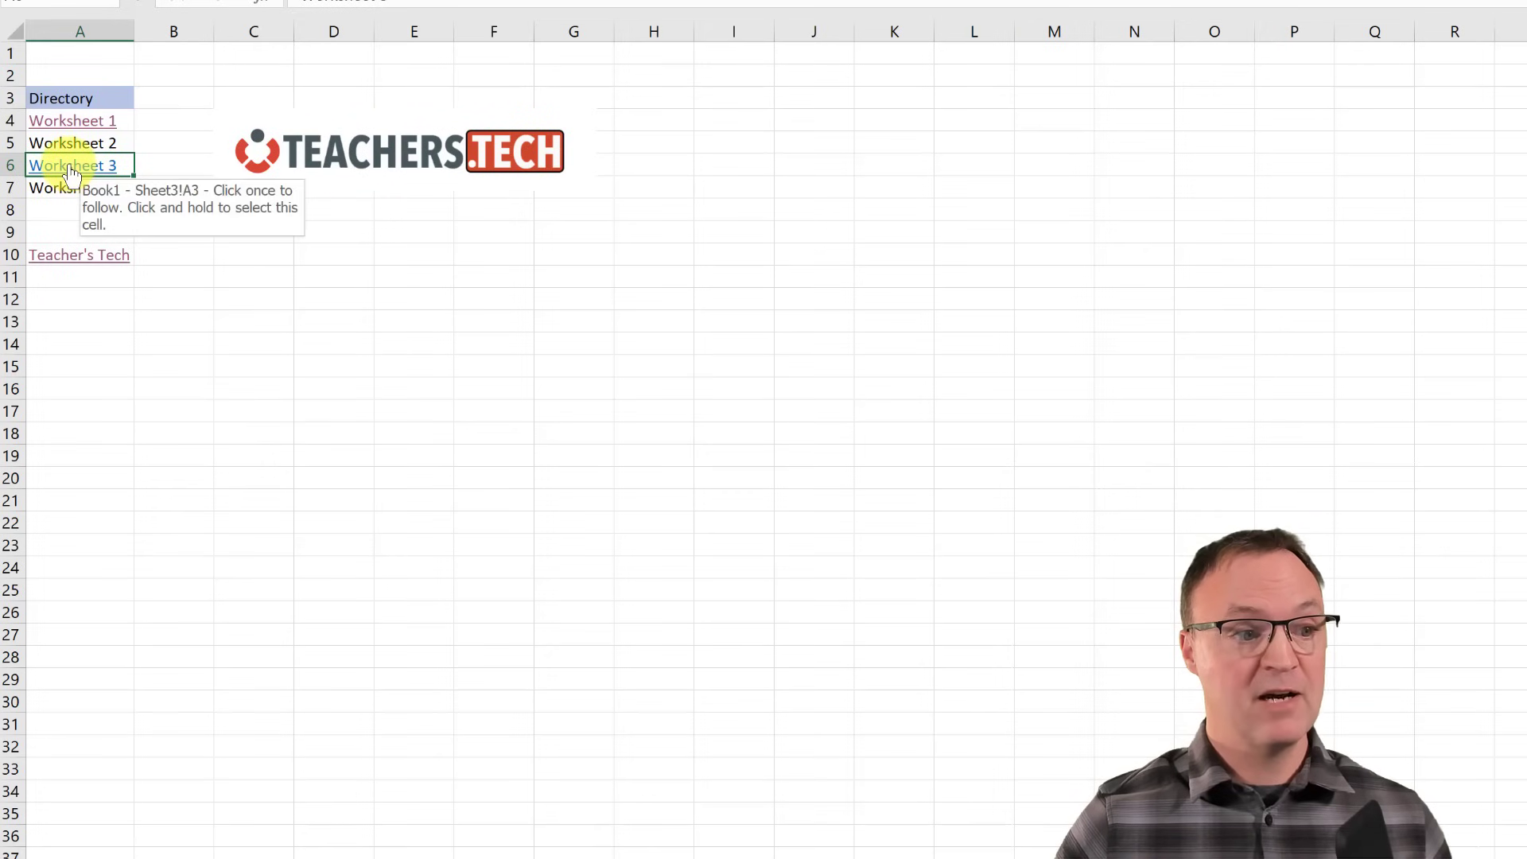
left_click(72, 169)
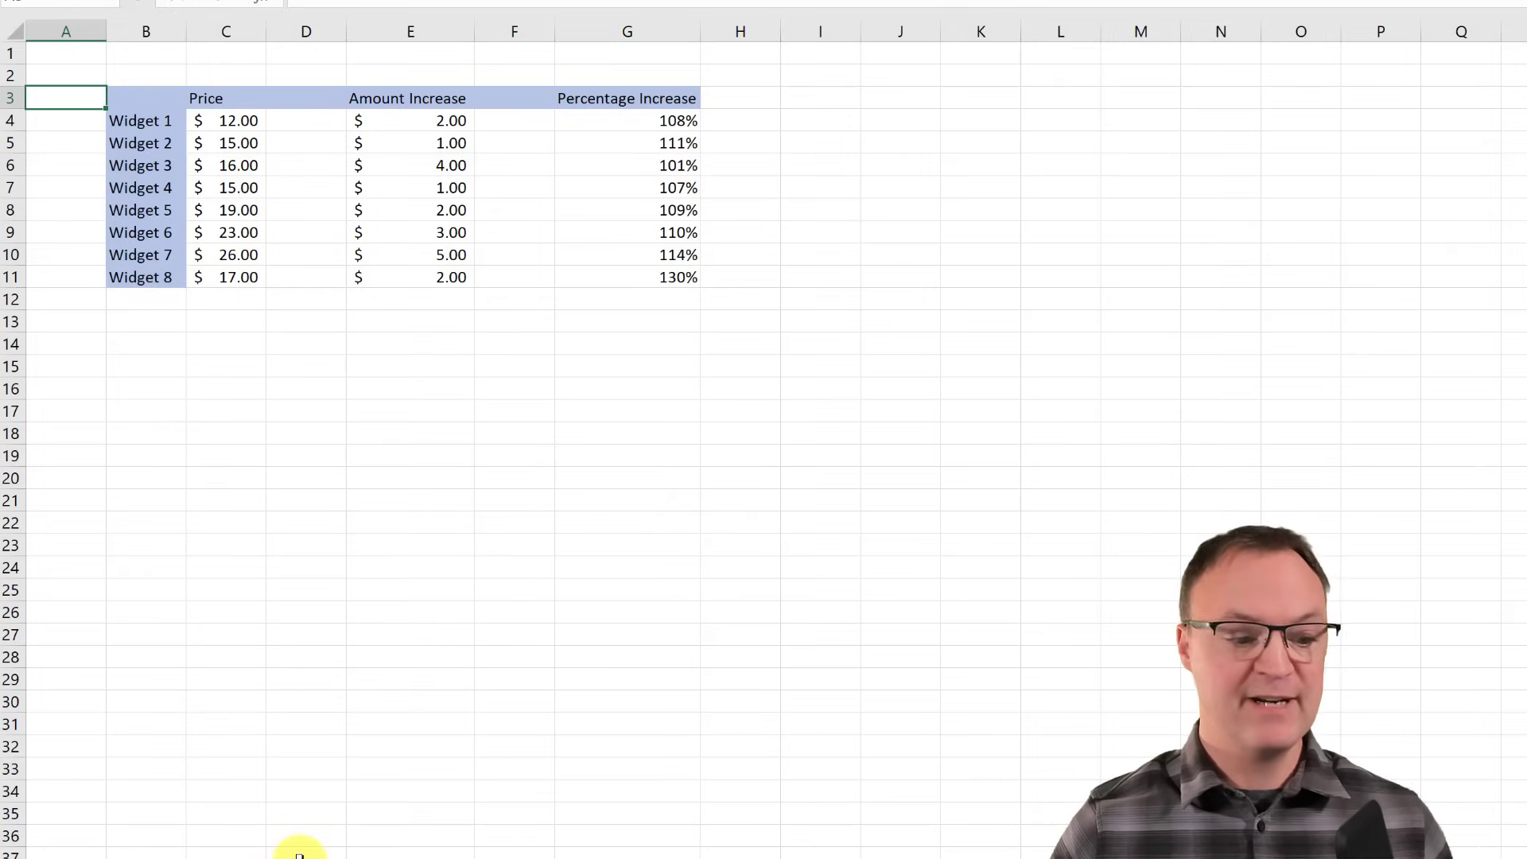
- Name the C4:G11 Day-to-Revenue table 'Revenue' and verify it in the Name Box list
key("ctrl+Page_Down")
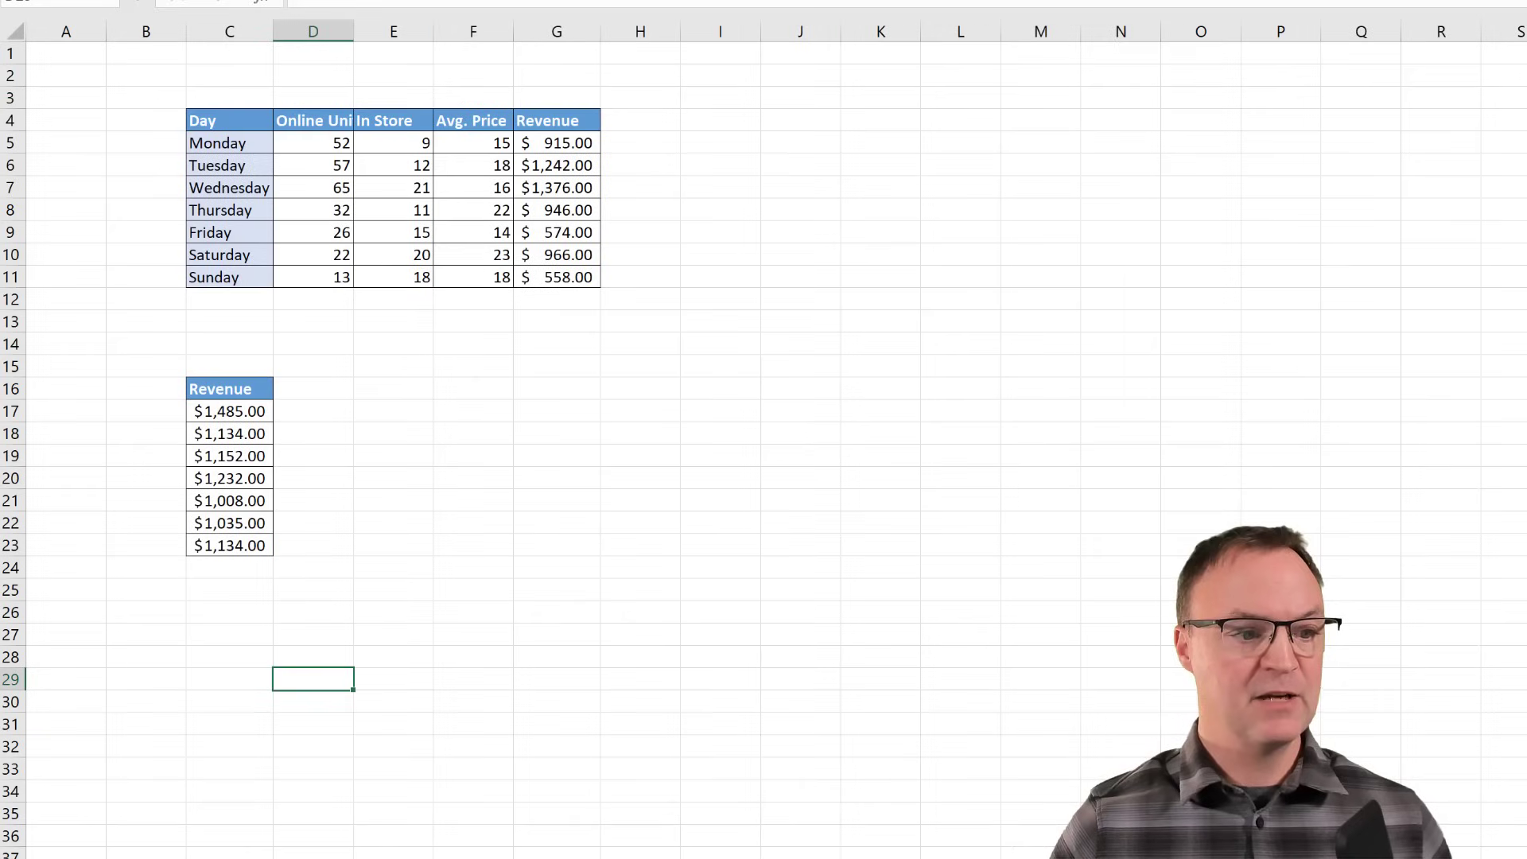
key("ctrl+Page_Down")
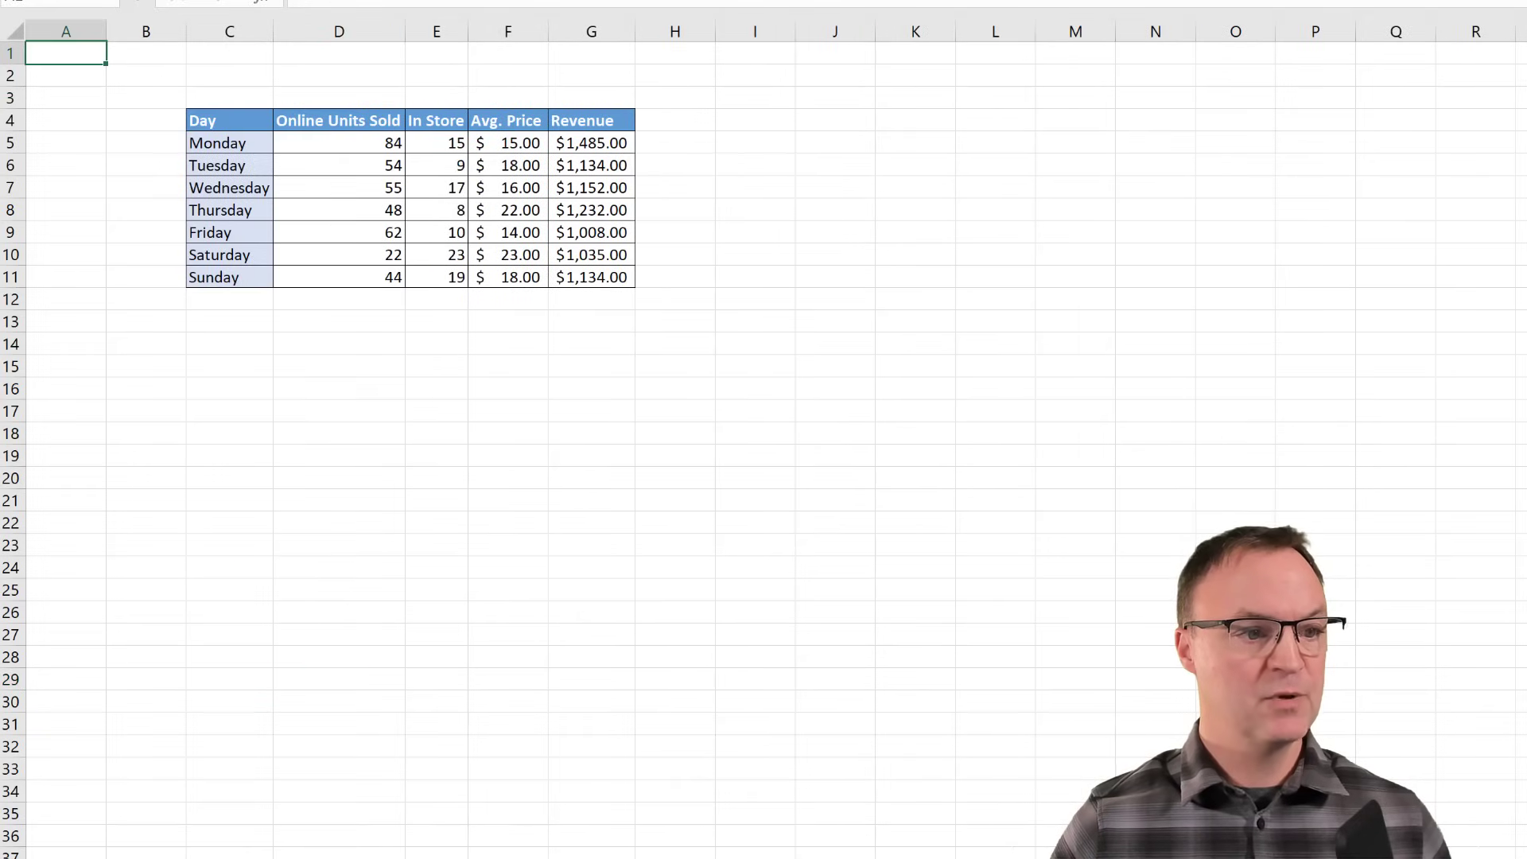
key("ctrl+Page_Up")
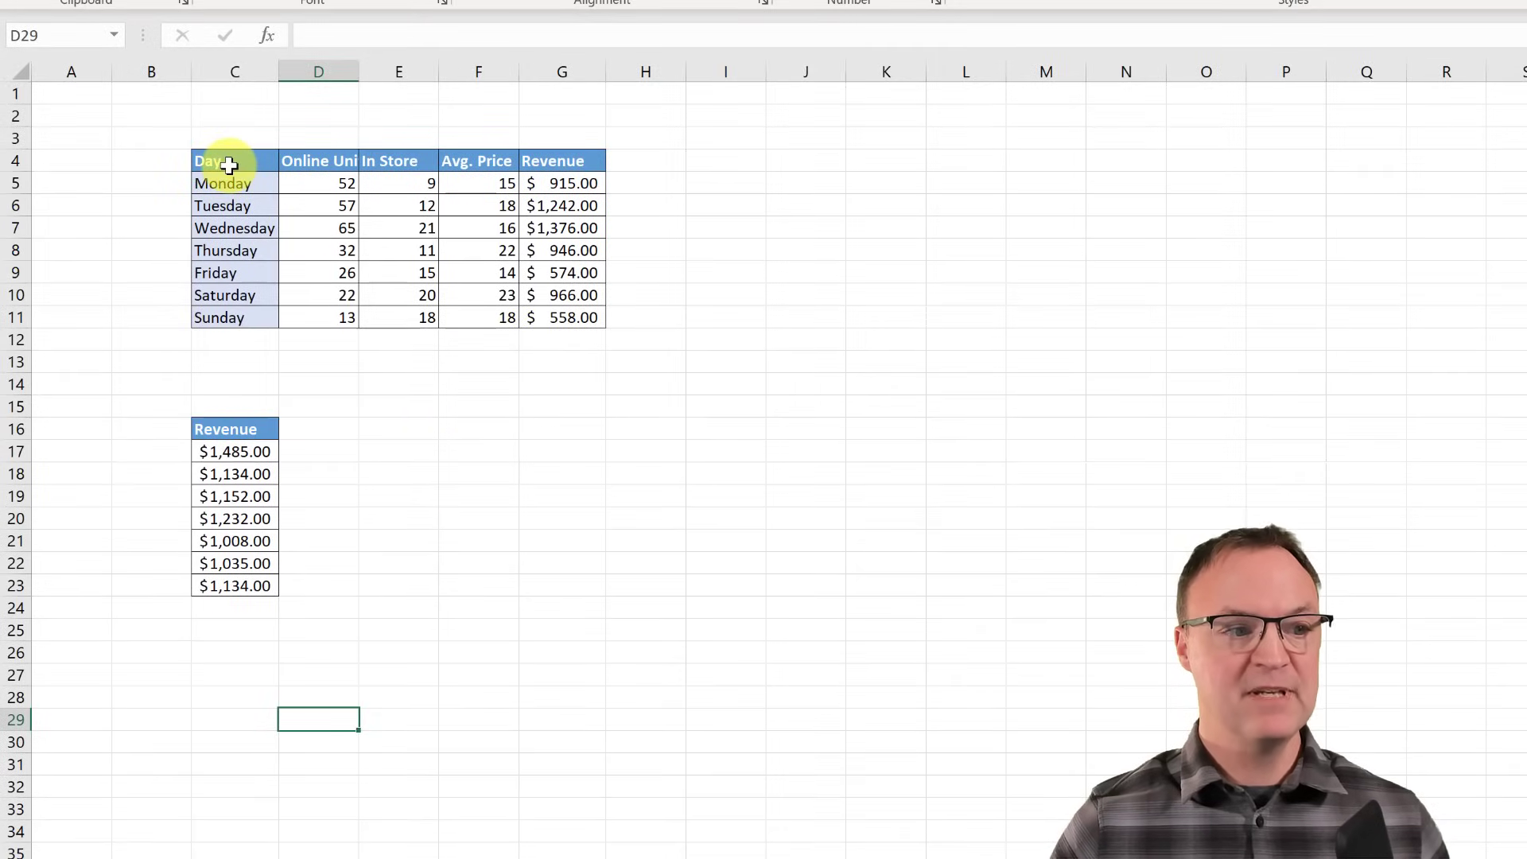
left_click_drag(229, 165, 566, 318)
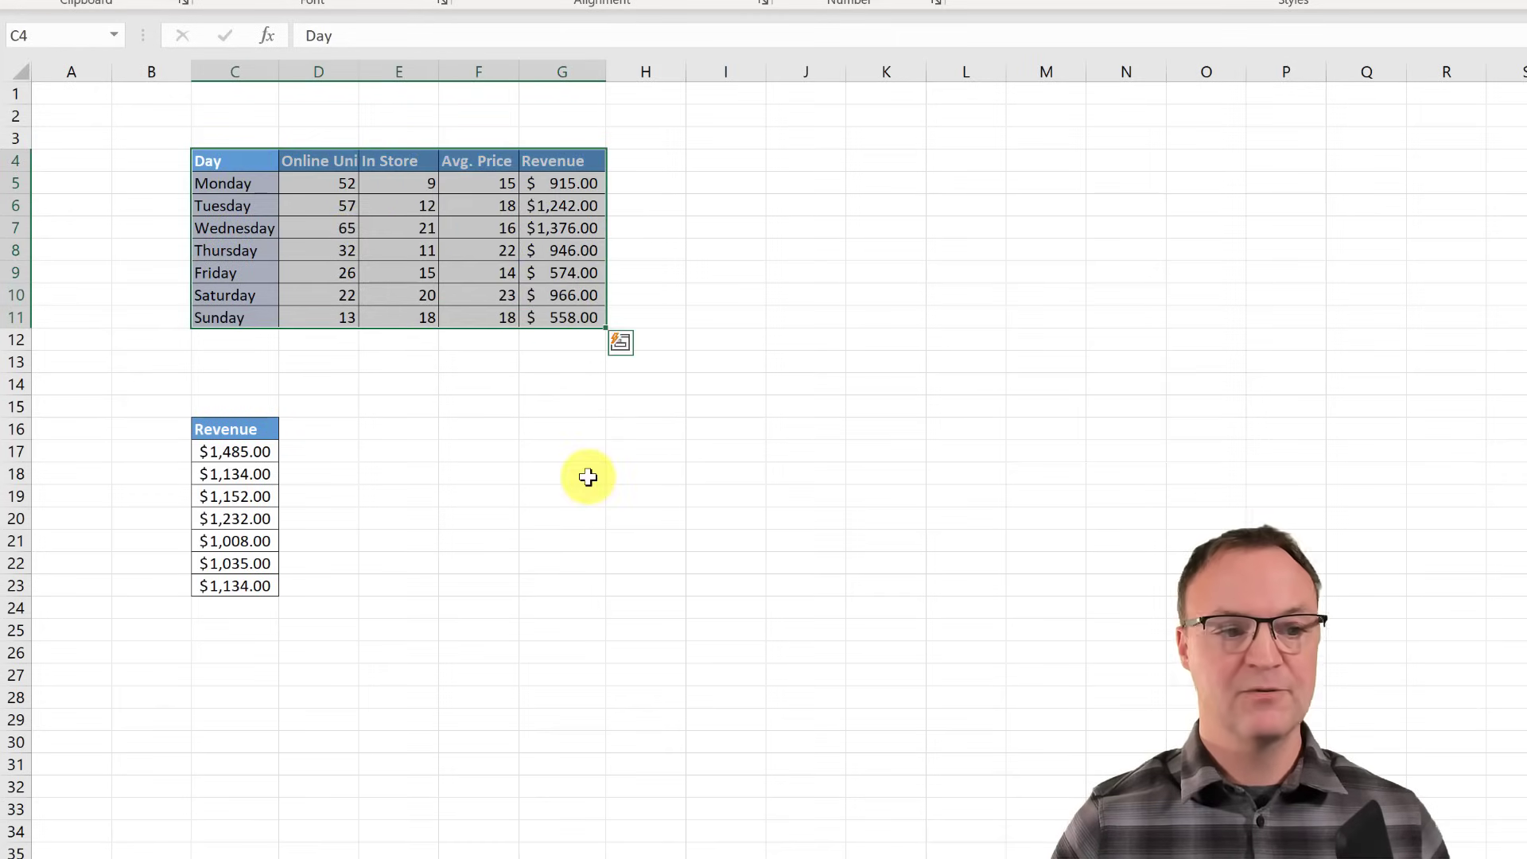
left_click(16, 36)
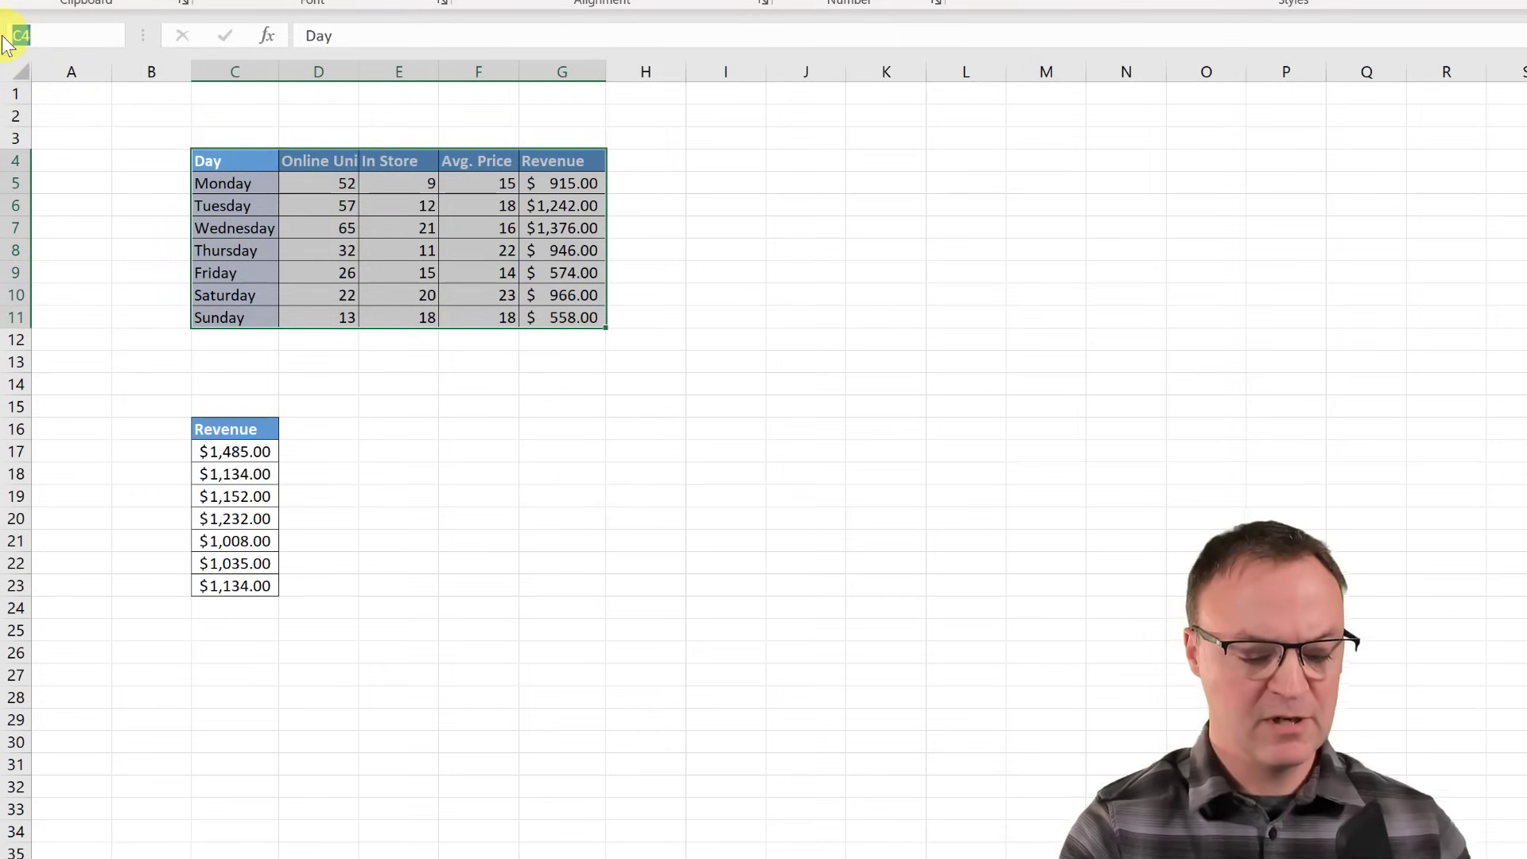
type("Revenue")
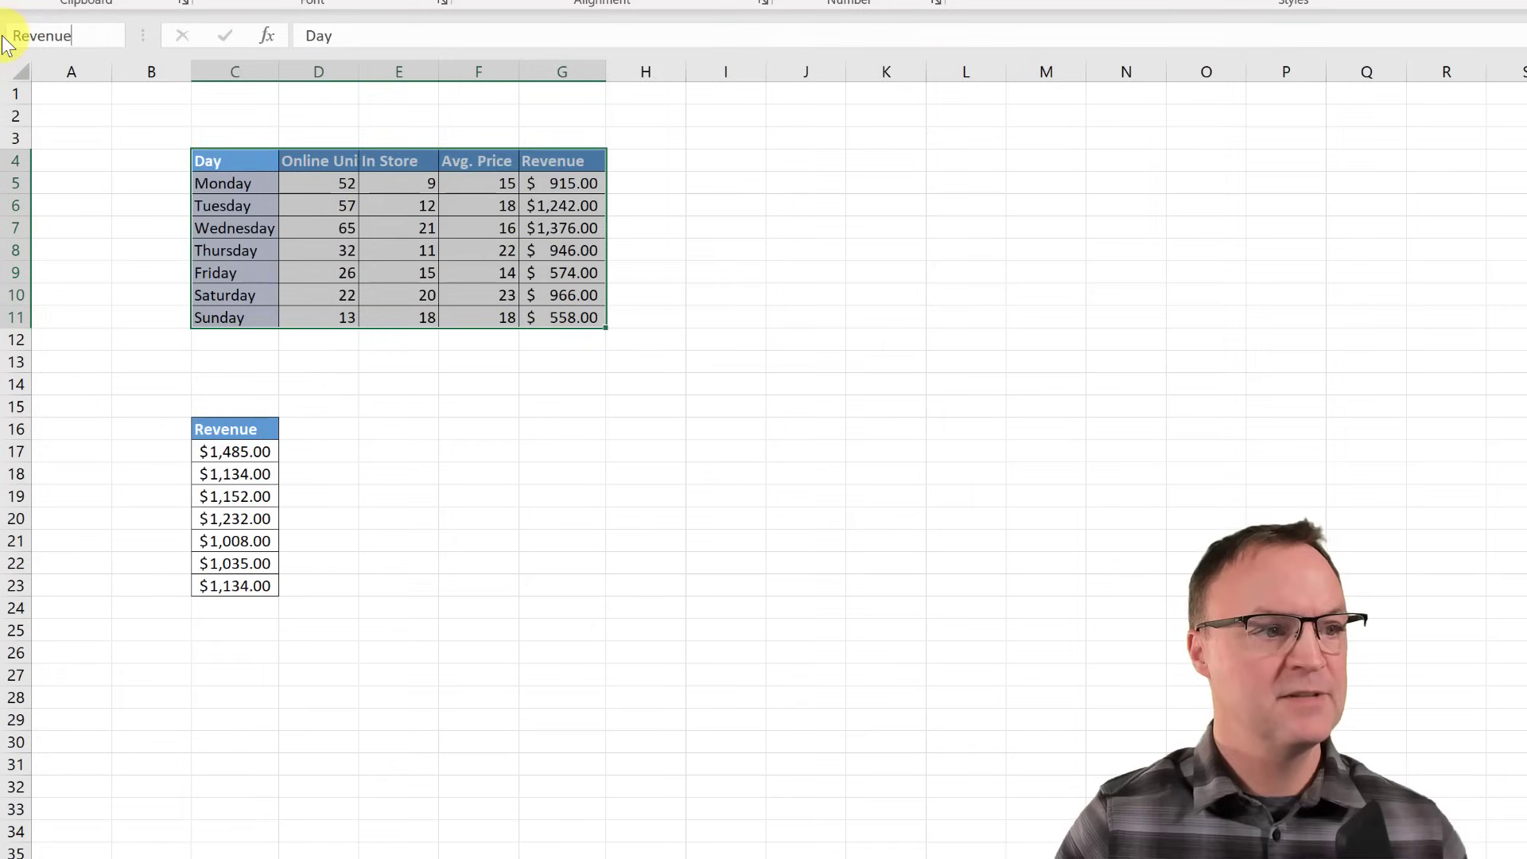
key("Return")
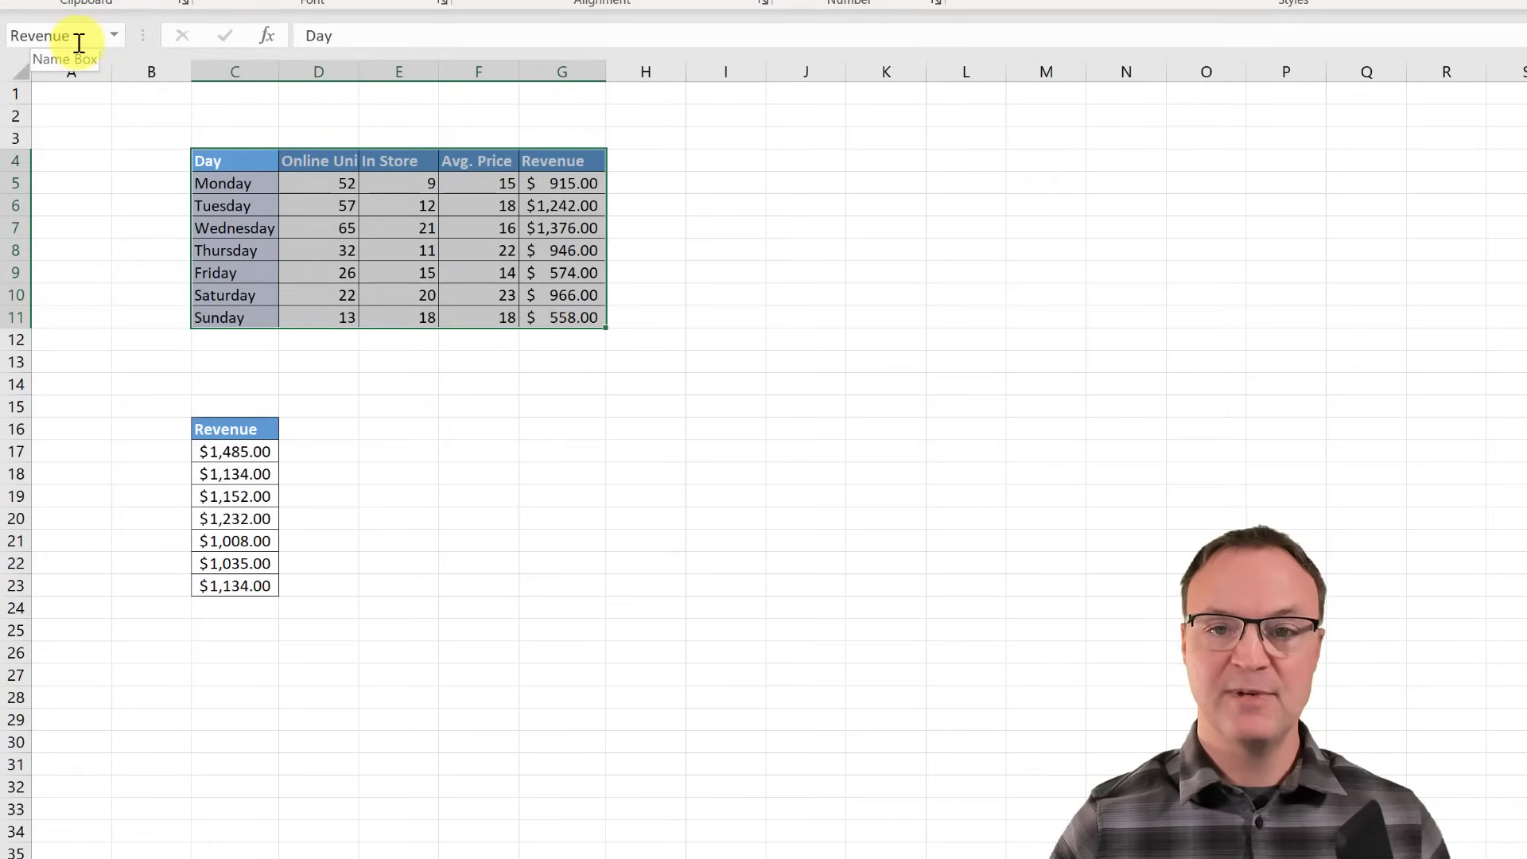
left_click(113, 35)
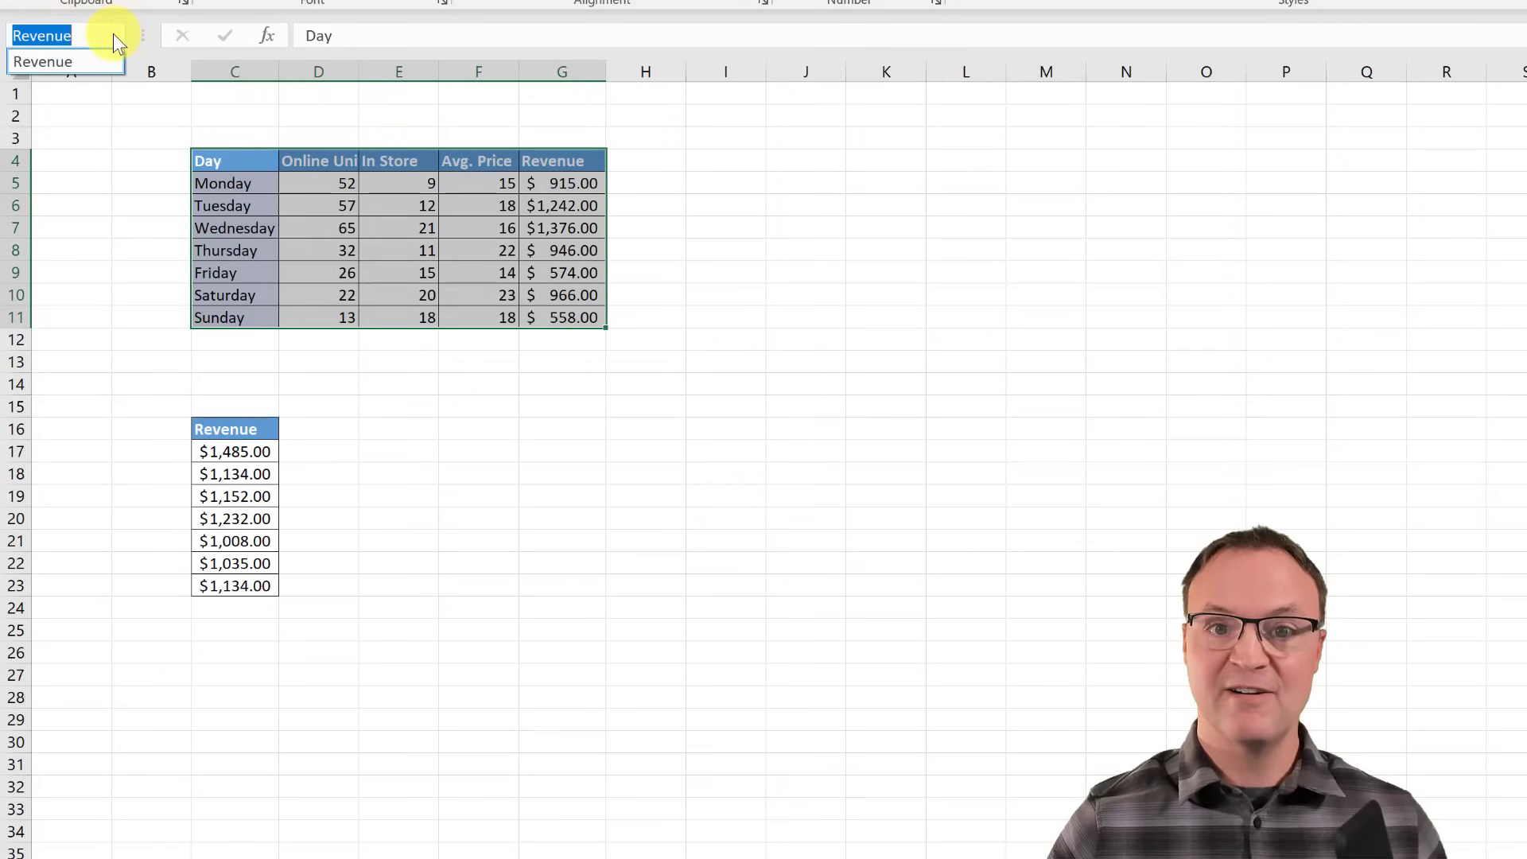
key("Escape")
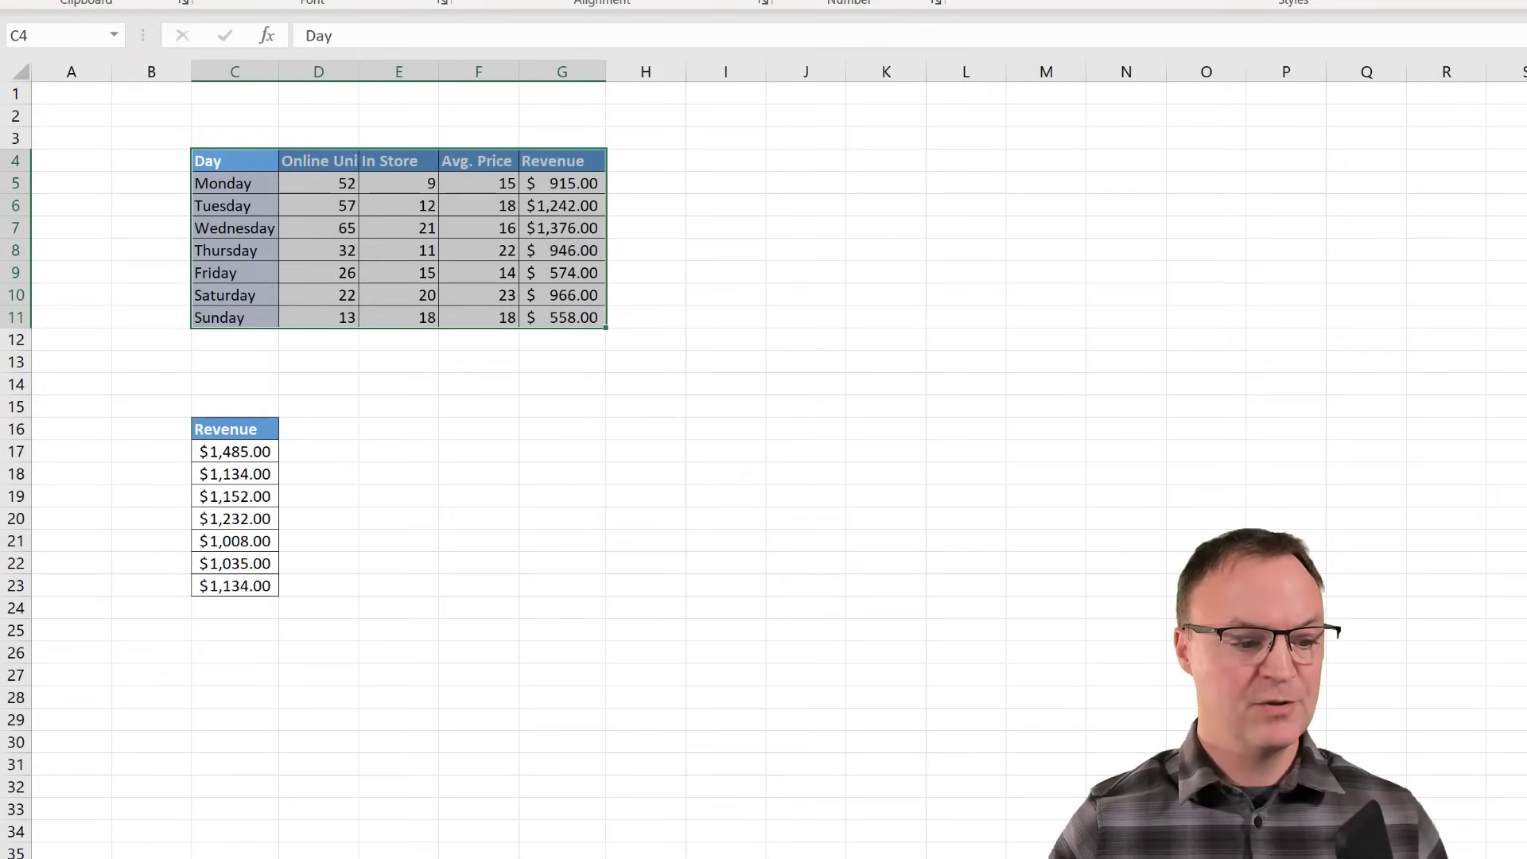
left_click(151, 857)
- Hyperlink the Worksheet 2 entry in A5 to the Revenue named range, then test the Worksheet 3 link
left_click(96, 203)
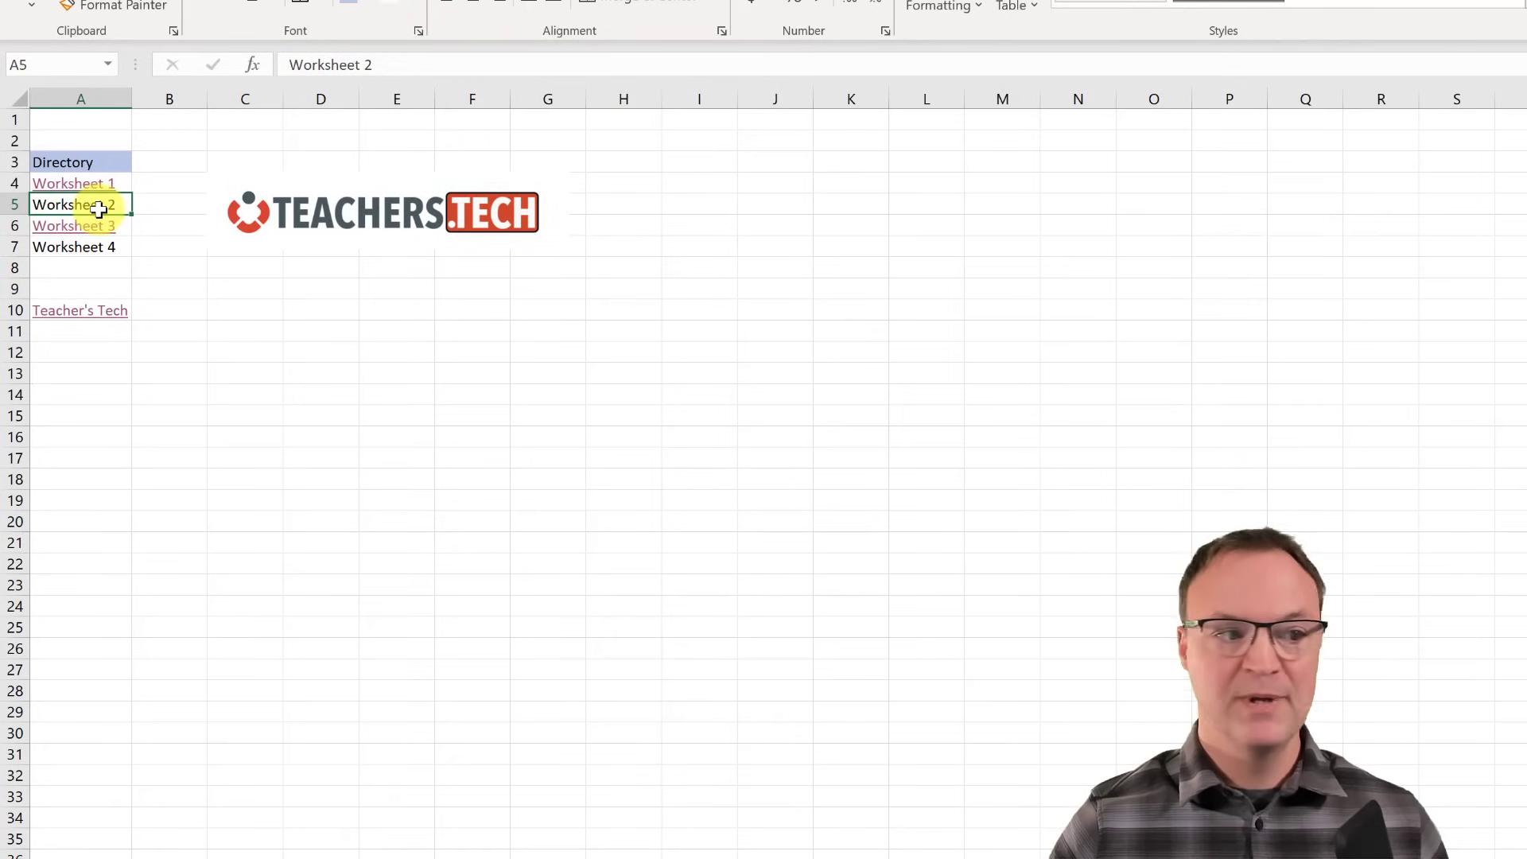
right_click(99, 208)
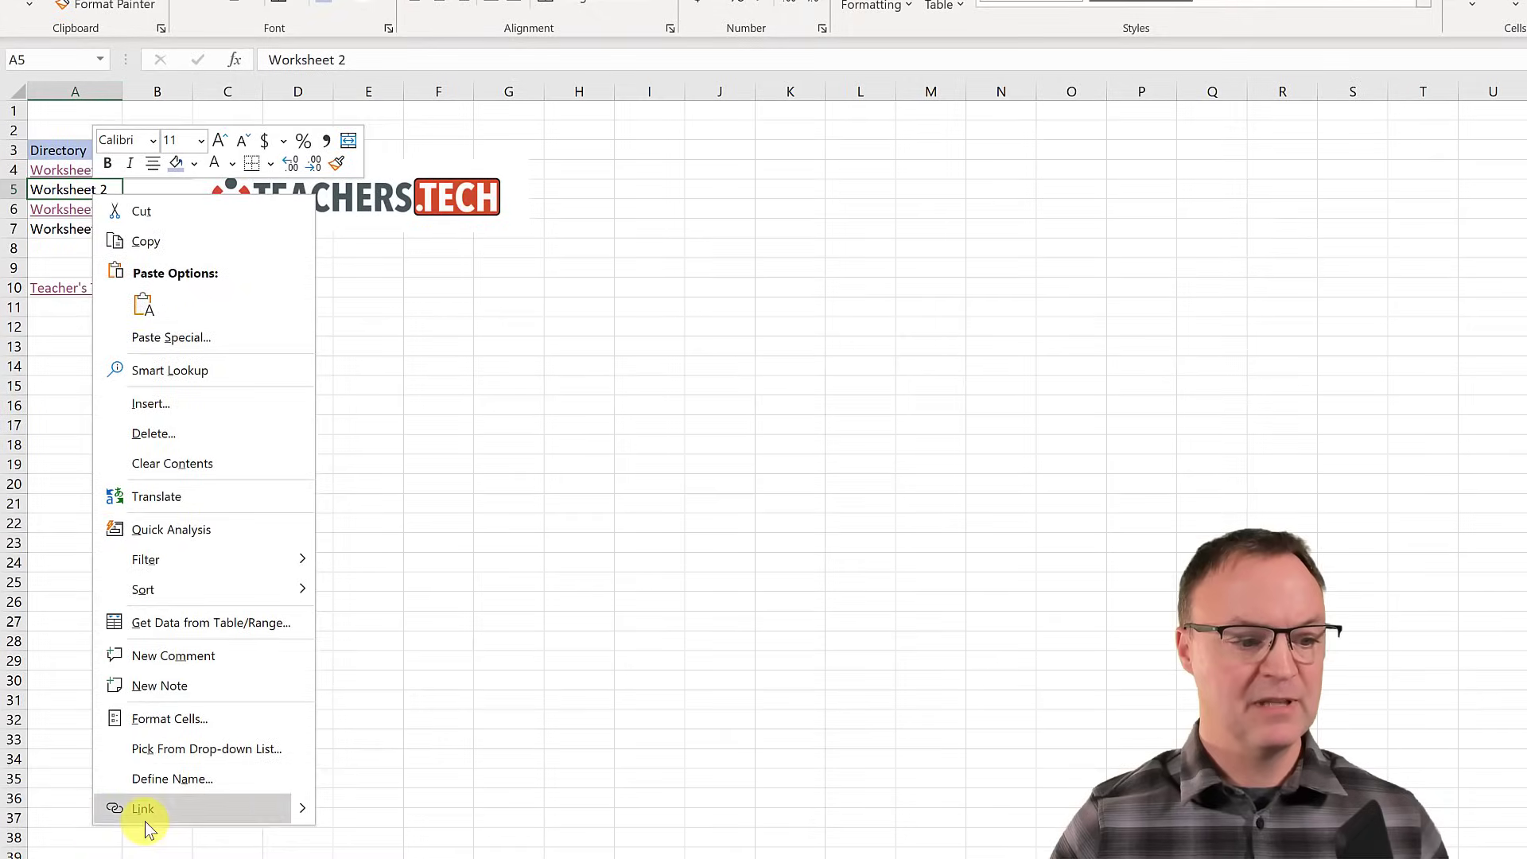
left_click(145, 819)
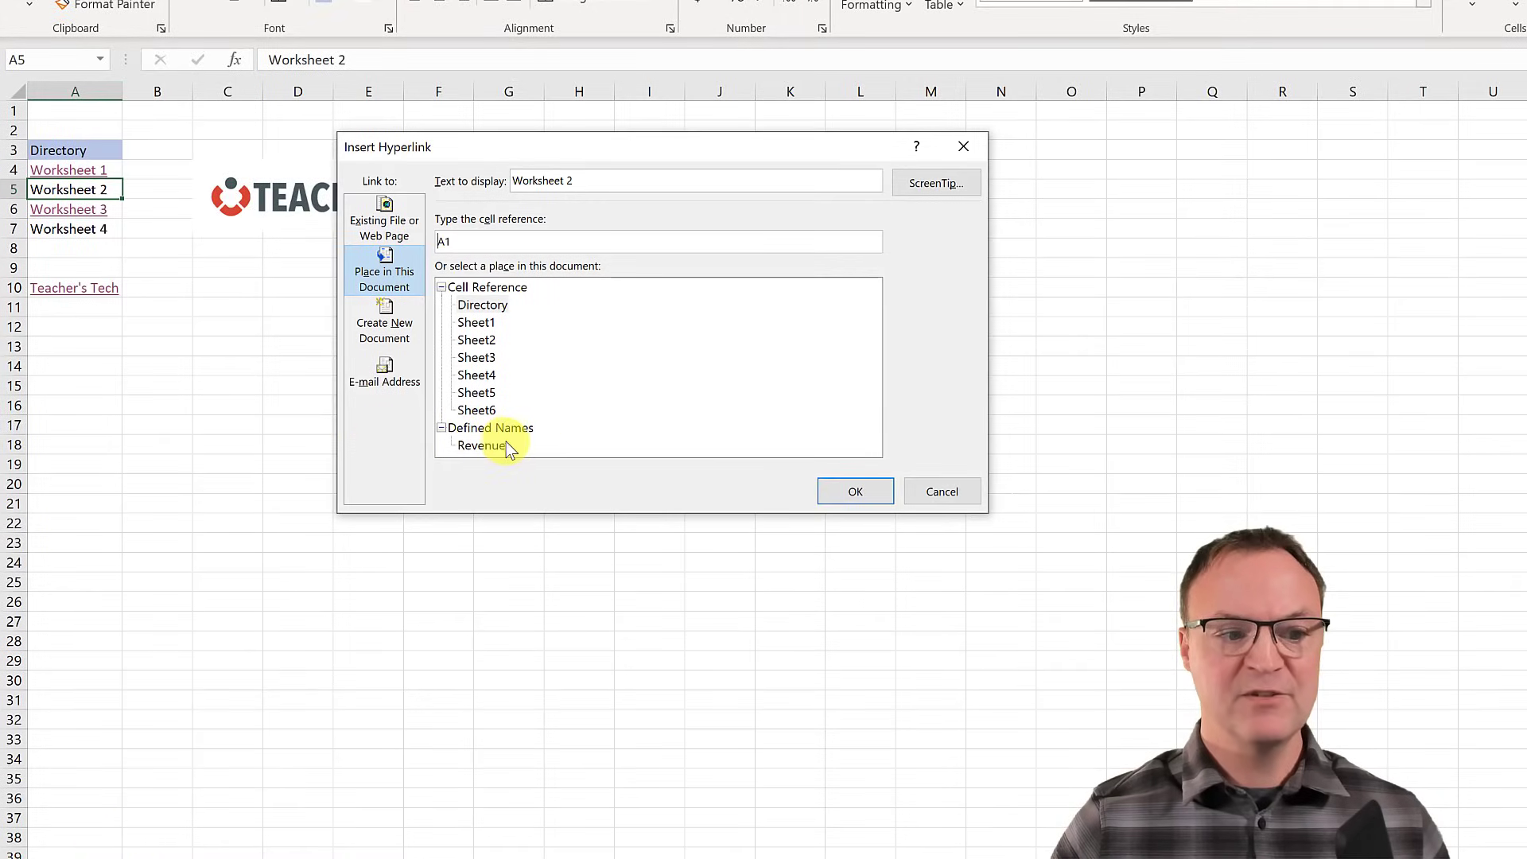
left_click(497, 448)
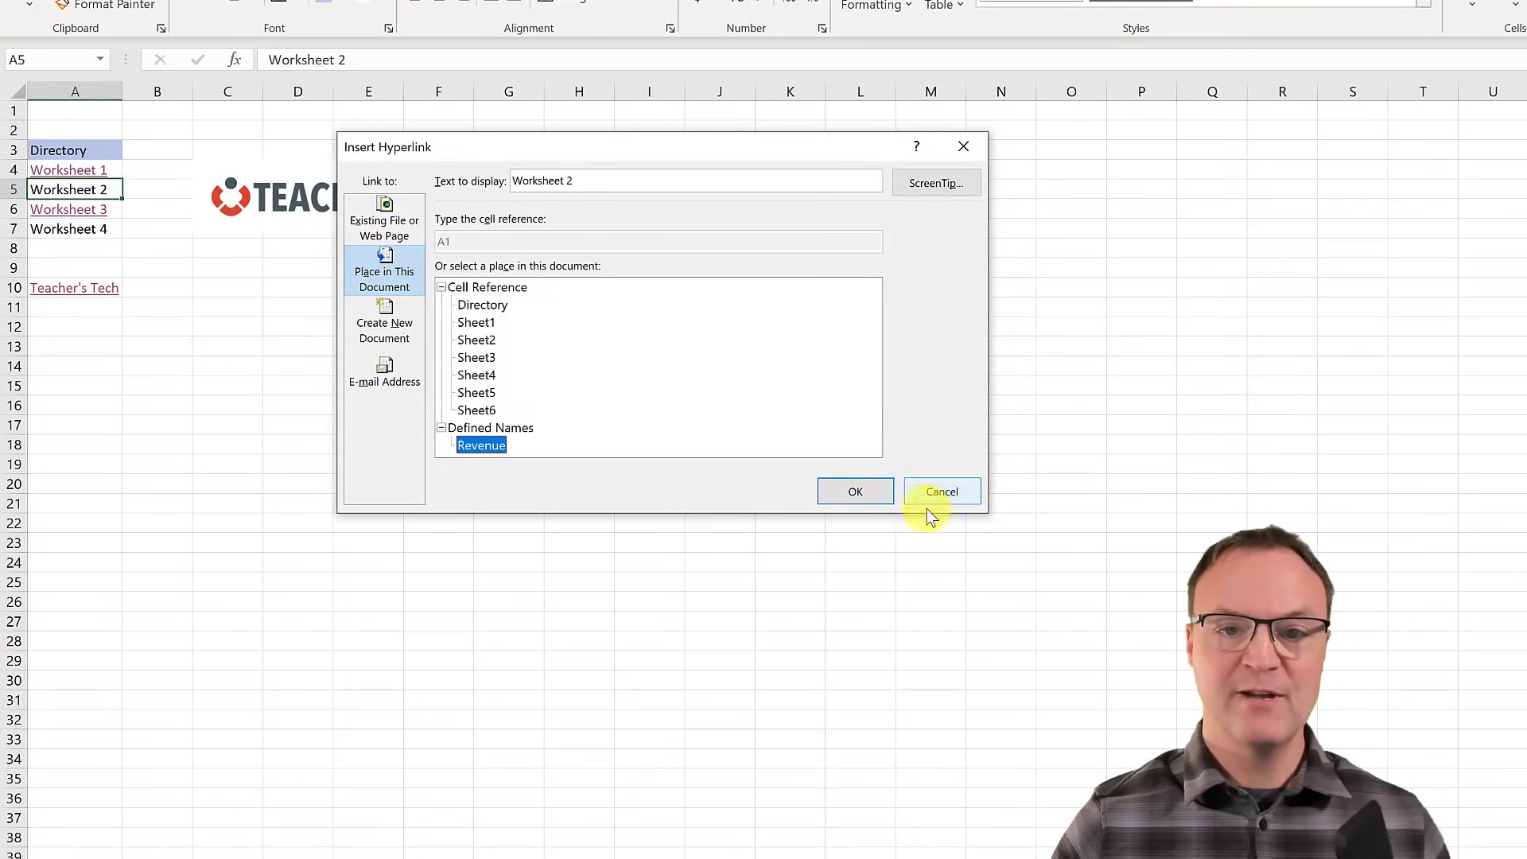
left_click(873, 493)
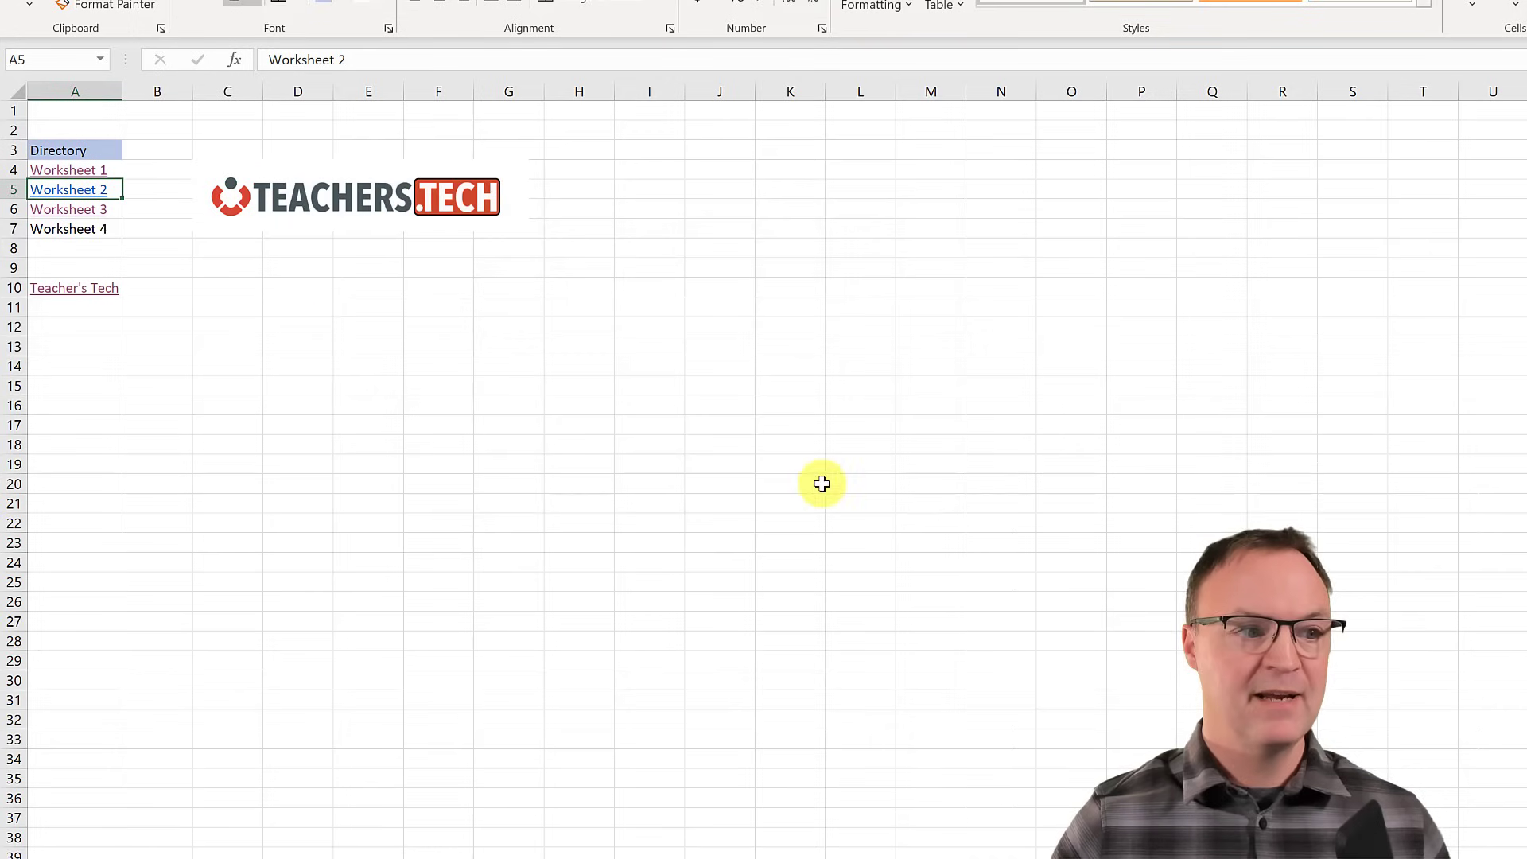
left_click(79, 211)
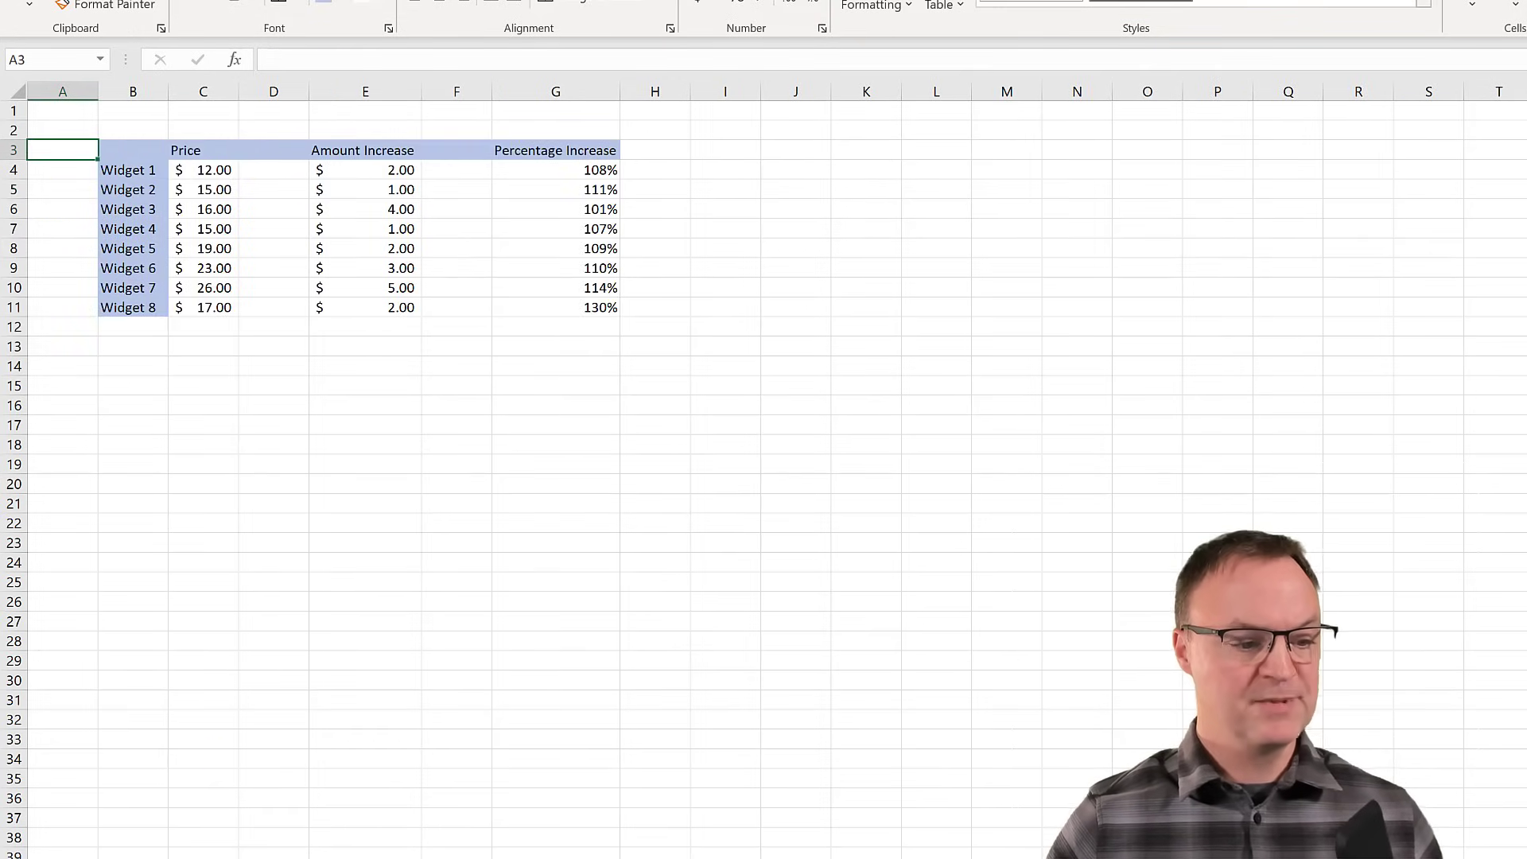
- Go back to the Directory sheet and follow the Worksheet 2 link to the Revenue table
left_click(96, 858)
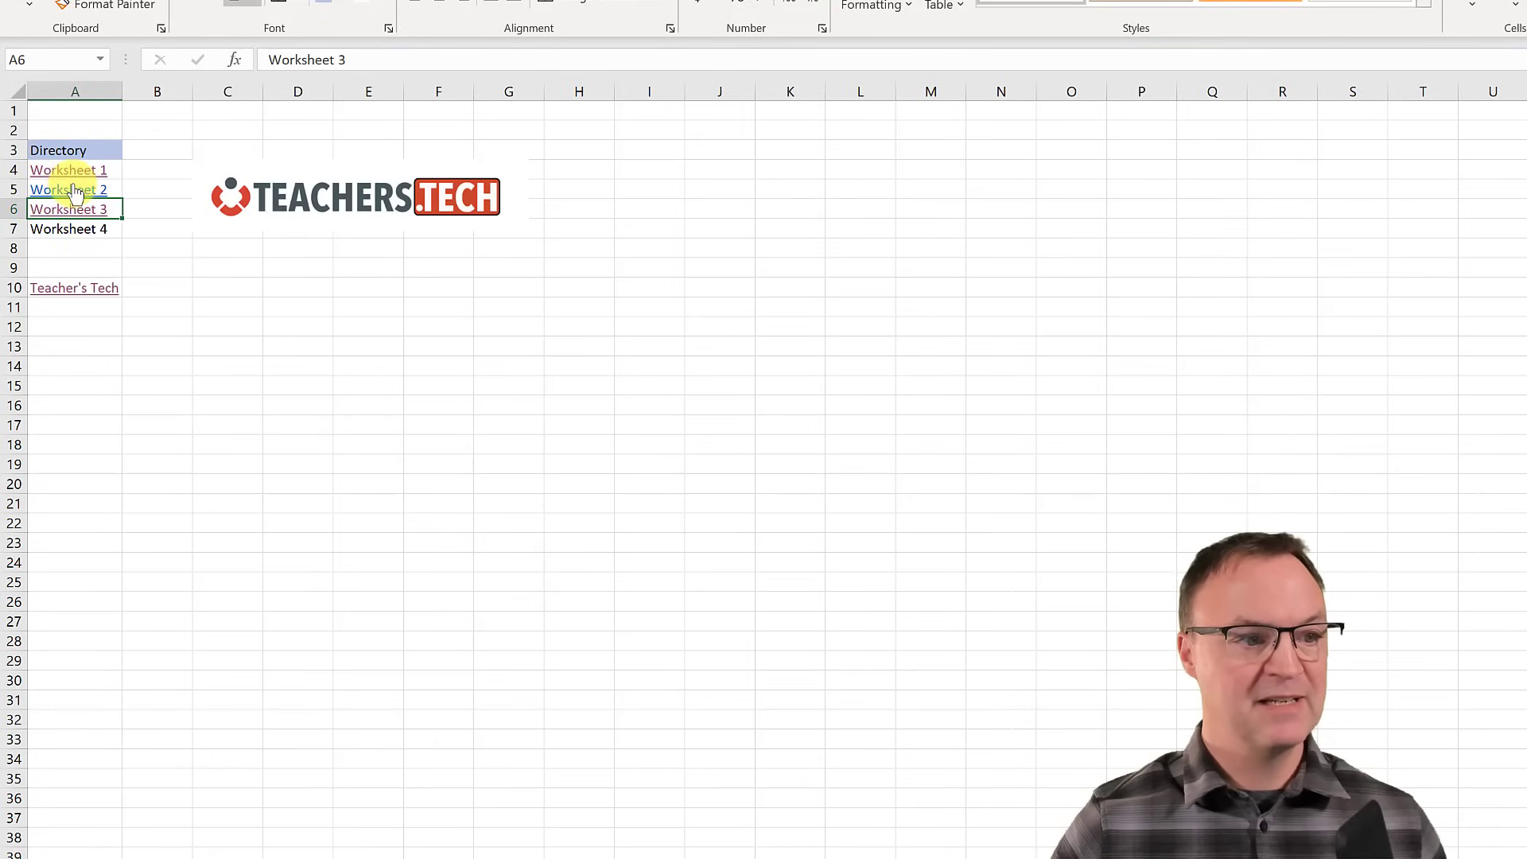
left_click(73, 188)
left_click(72, 188)
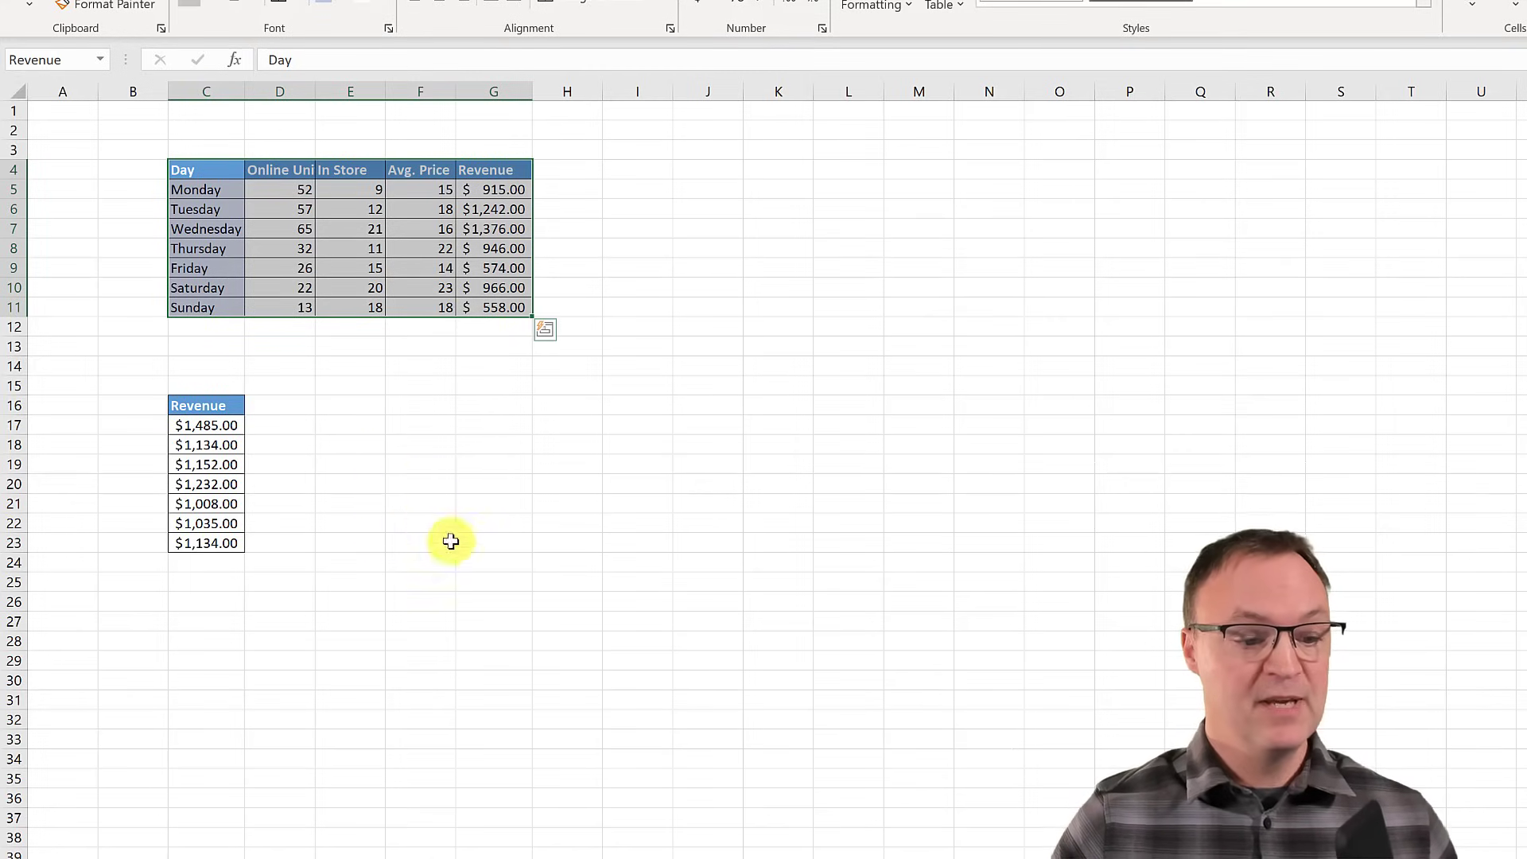
- Enter the label Home in cell A2 of the Revenue sheet
left_click(70, 134)
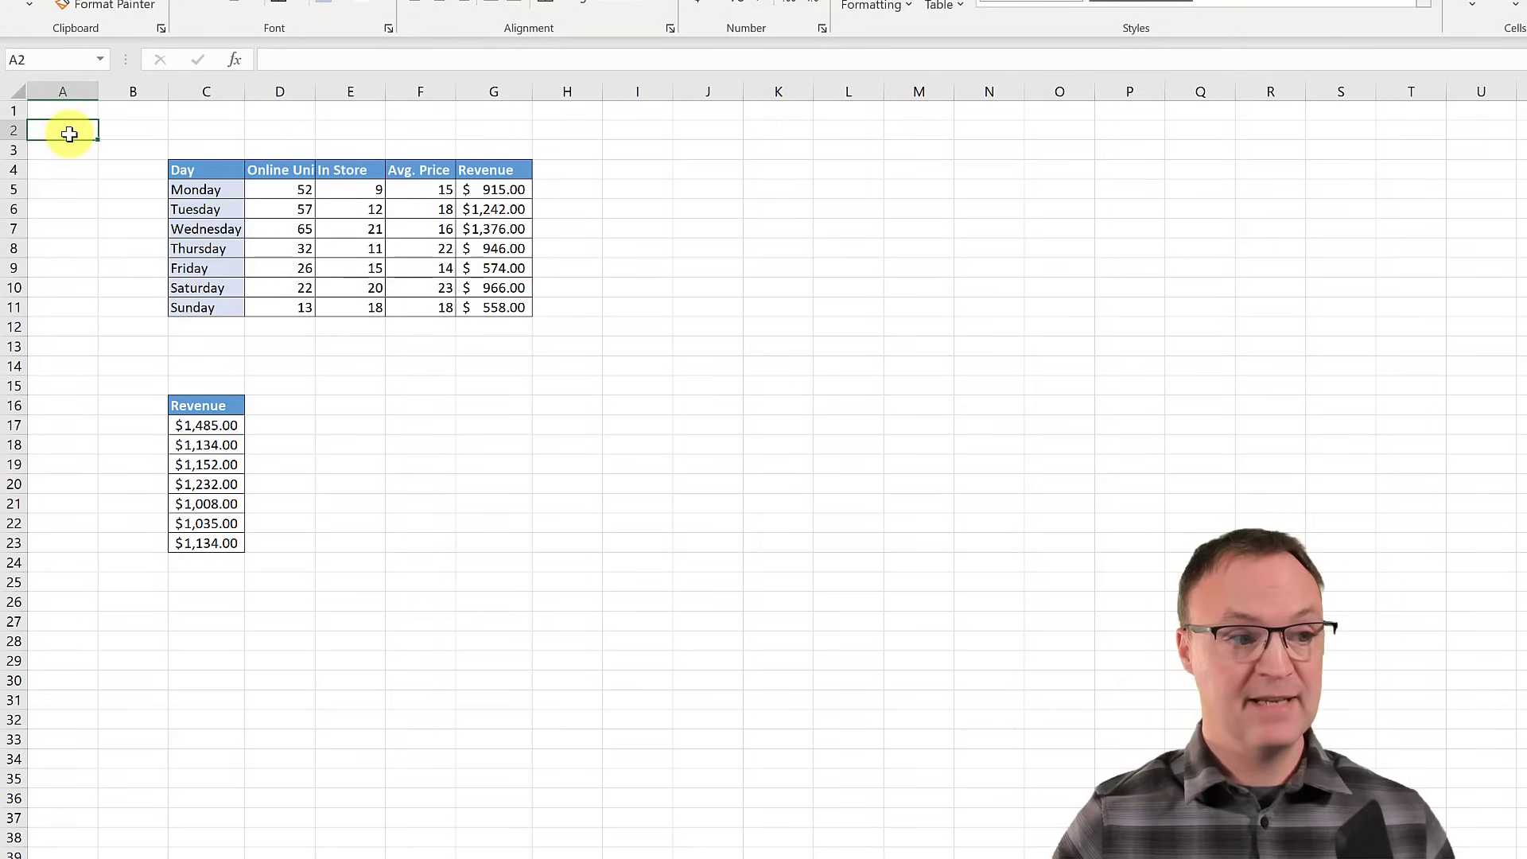
type("Home")
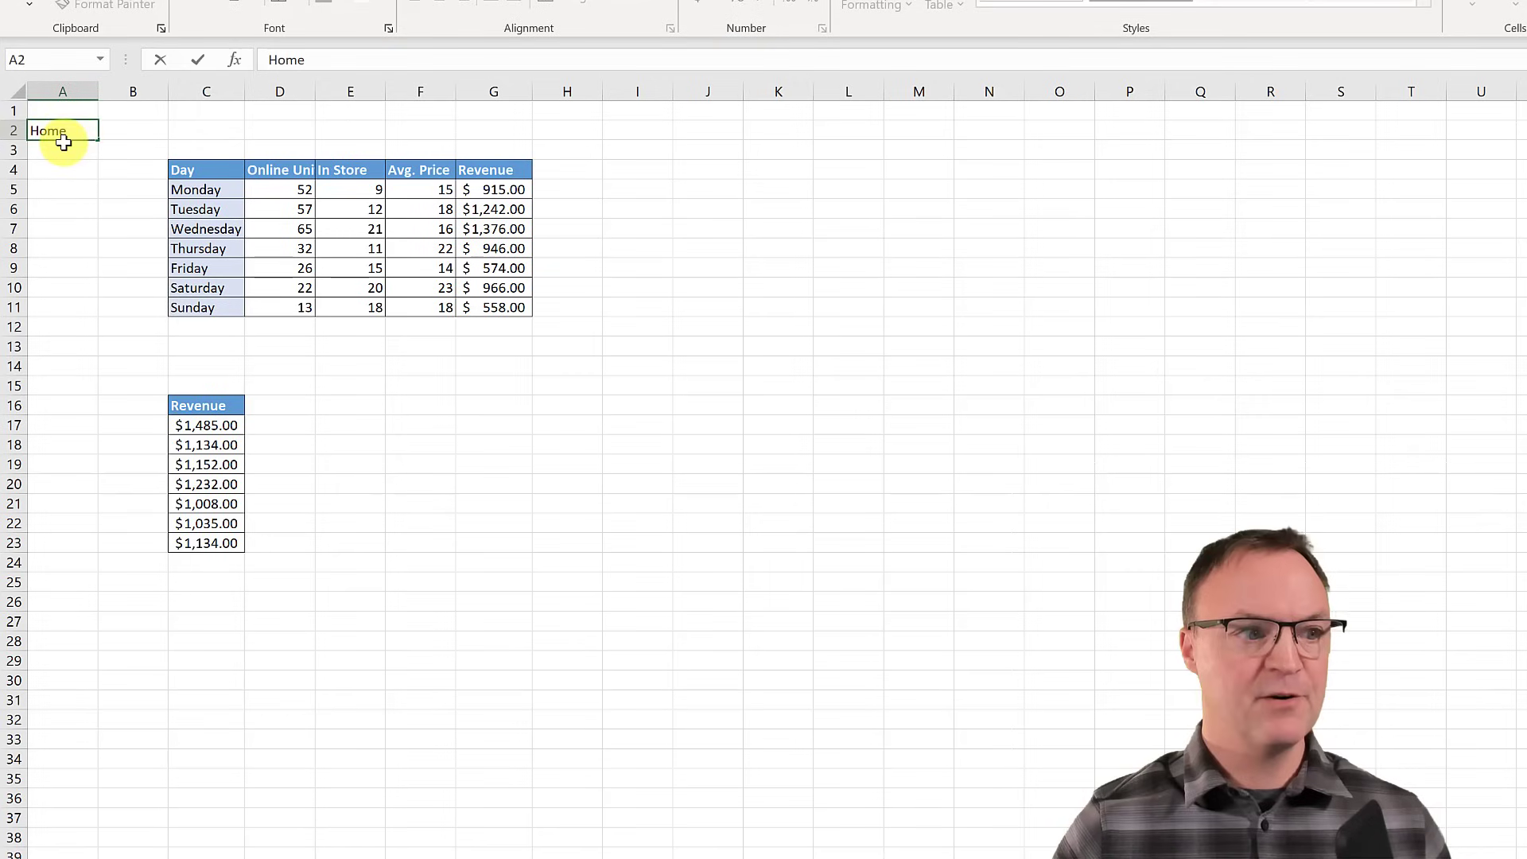
left_click(52, 173)
left_click(53, 137)
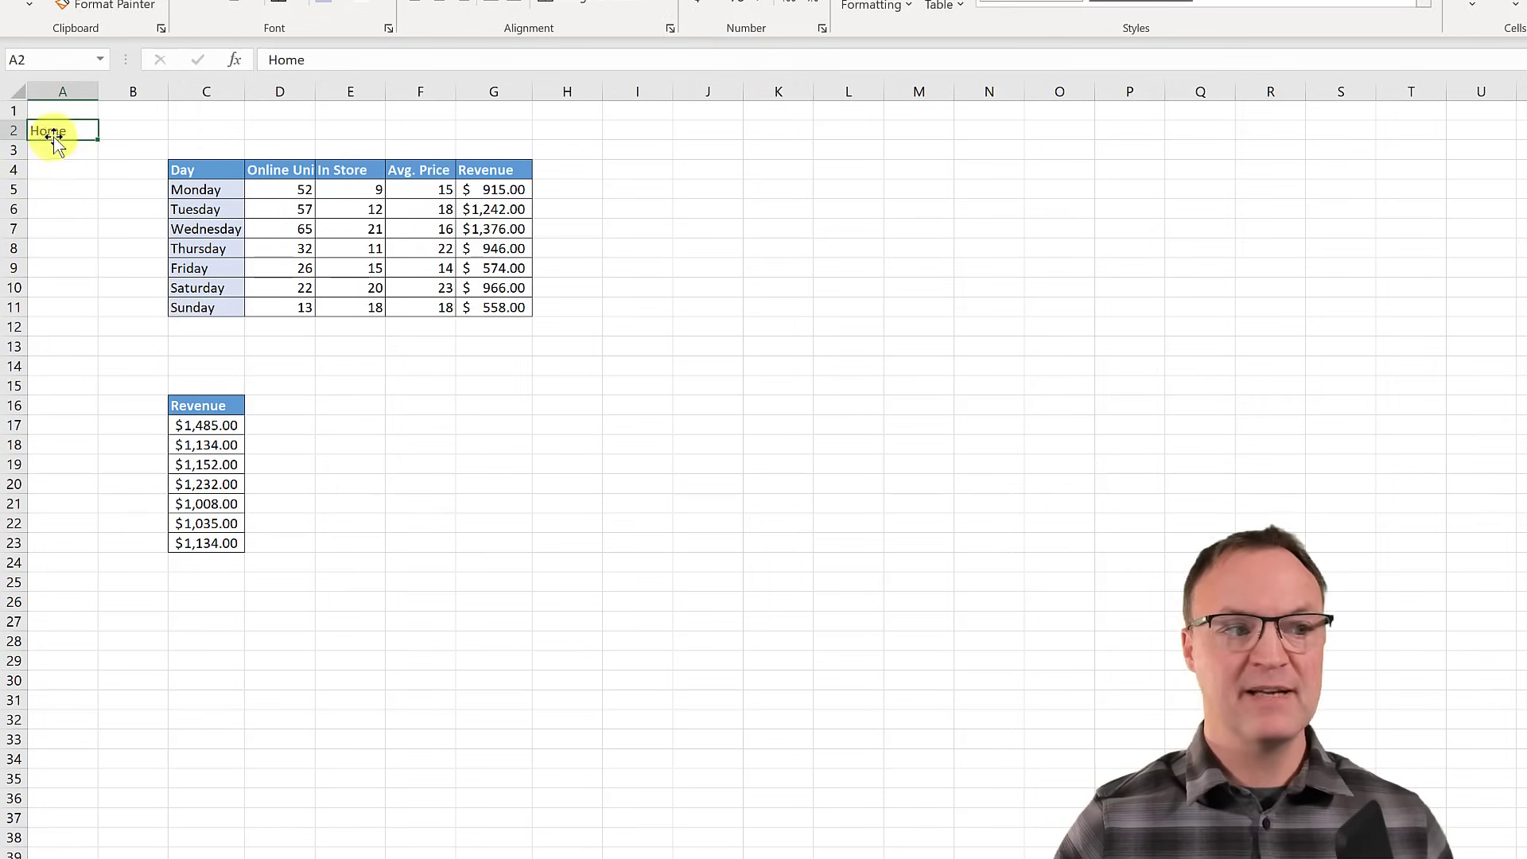
- Hyperlink the Home cell to the Directory sheet and follow it back to Directory
right_click(59, 134)
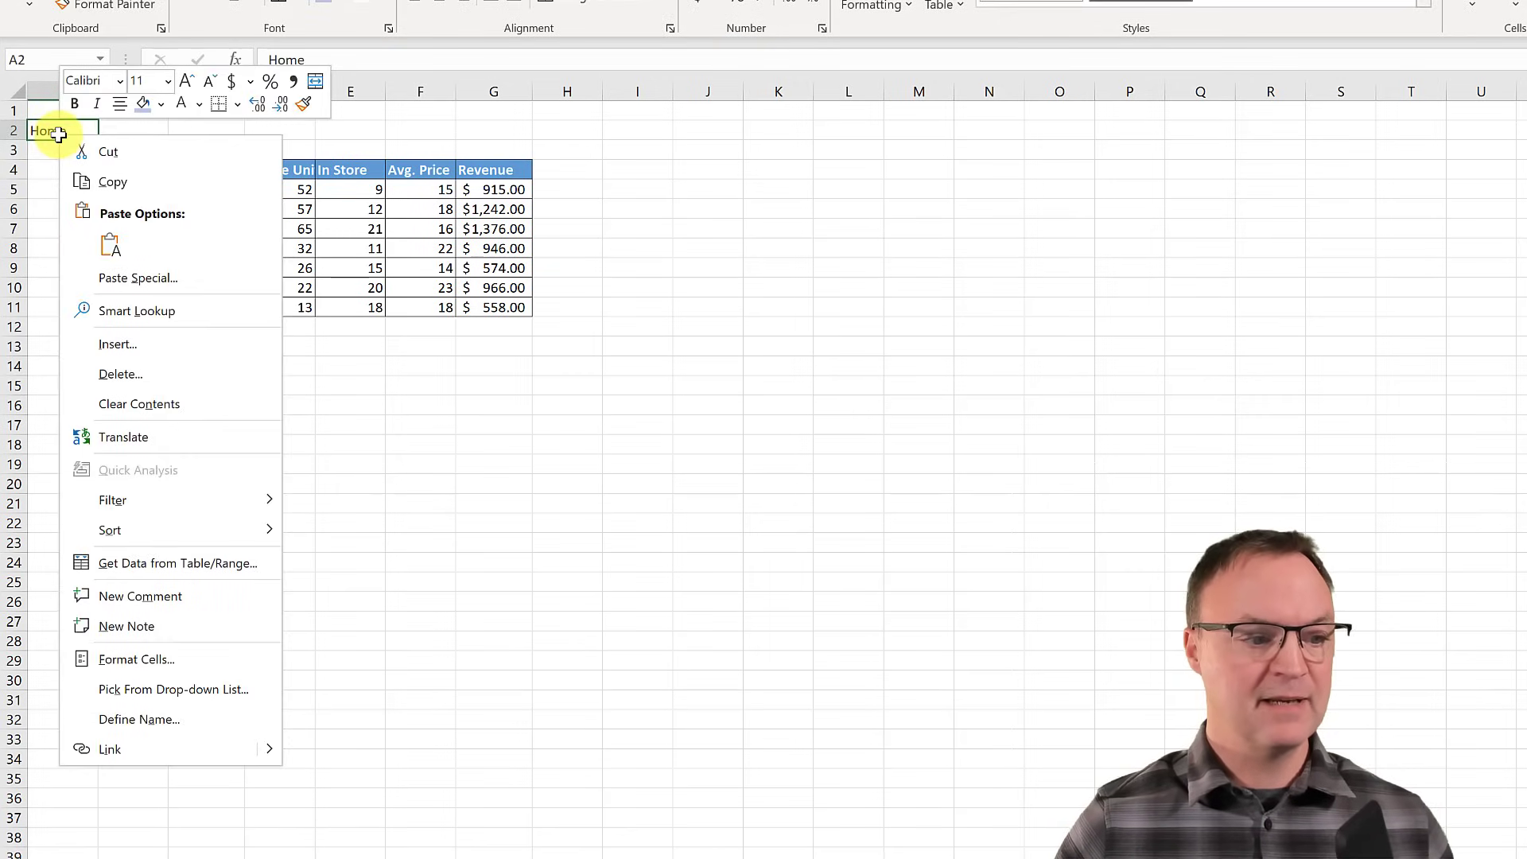
left_click(129, 762)
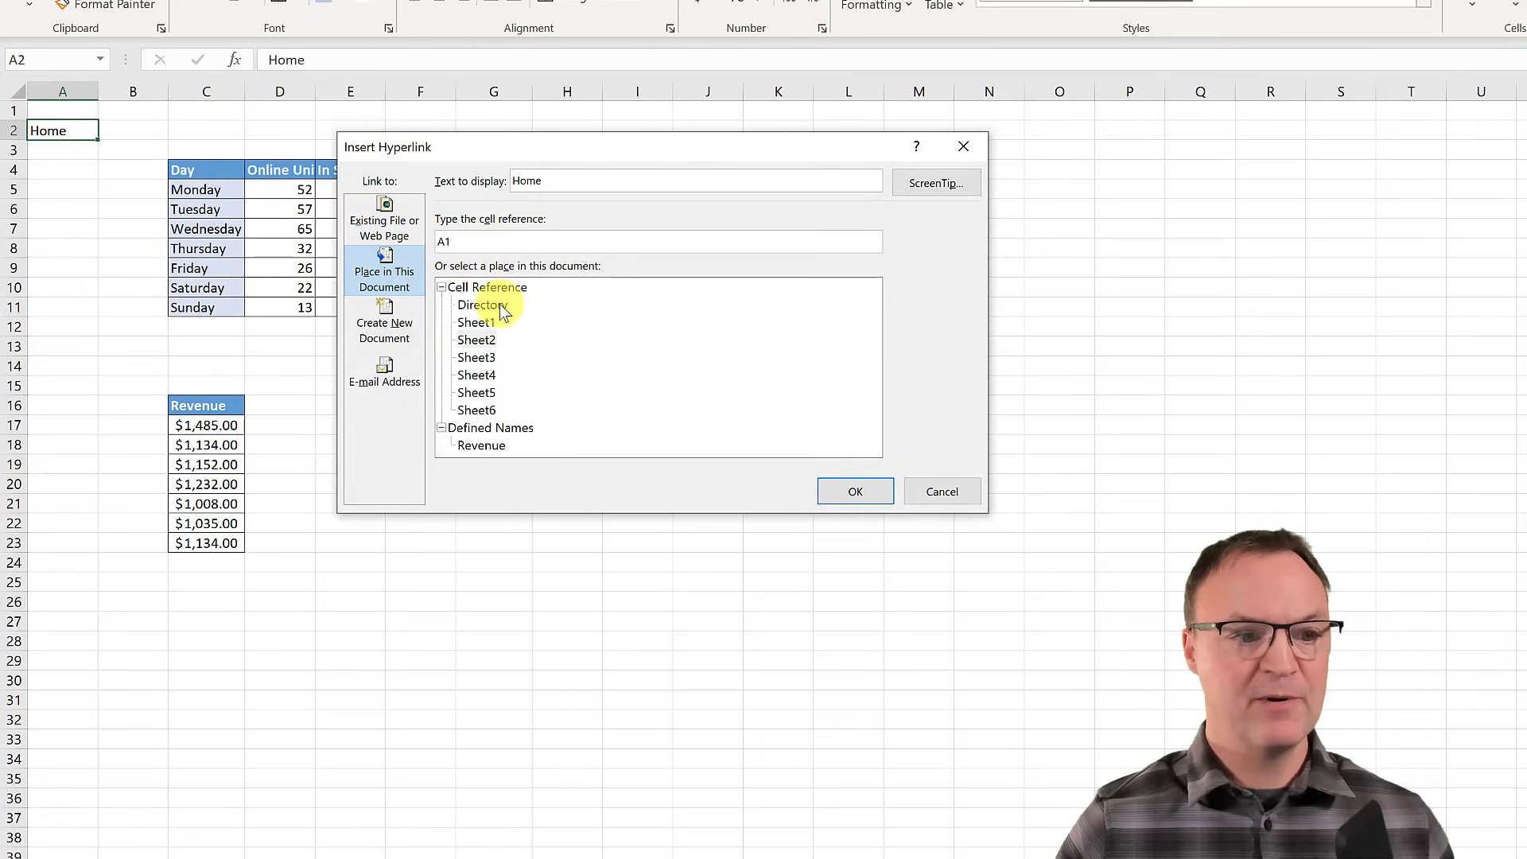
left_click(857, 494)
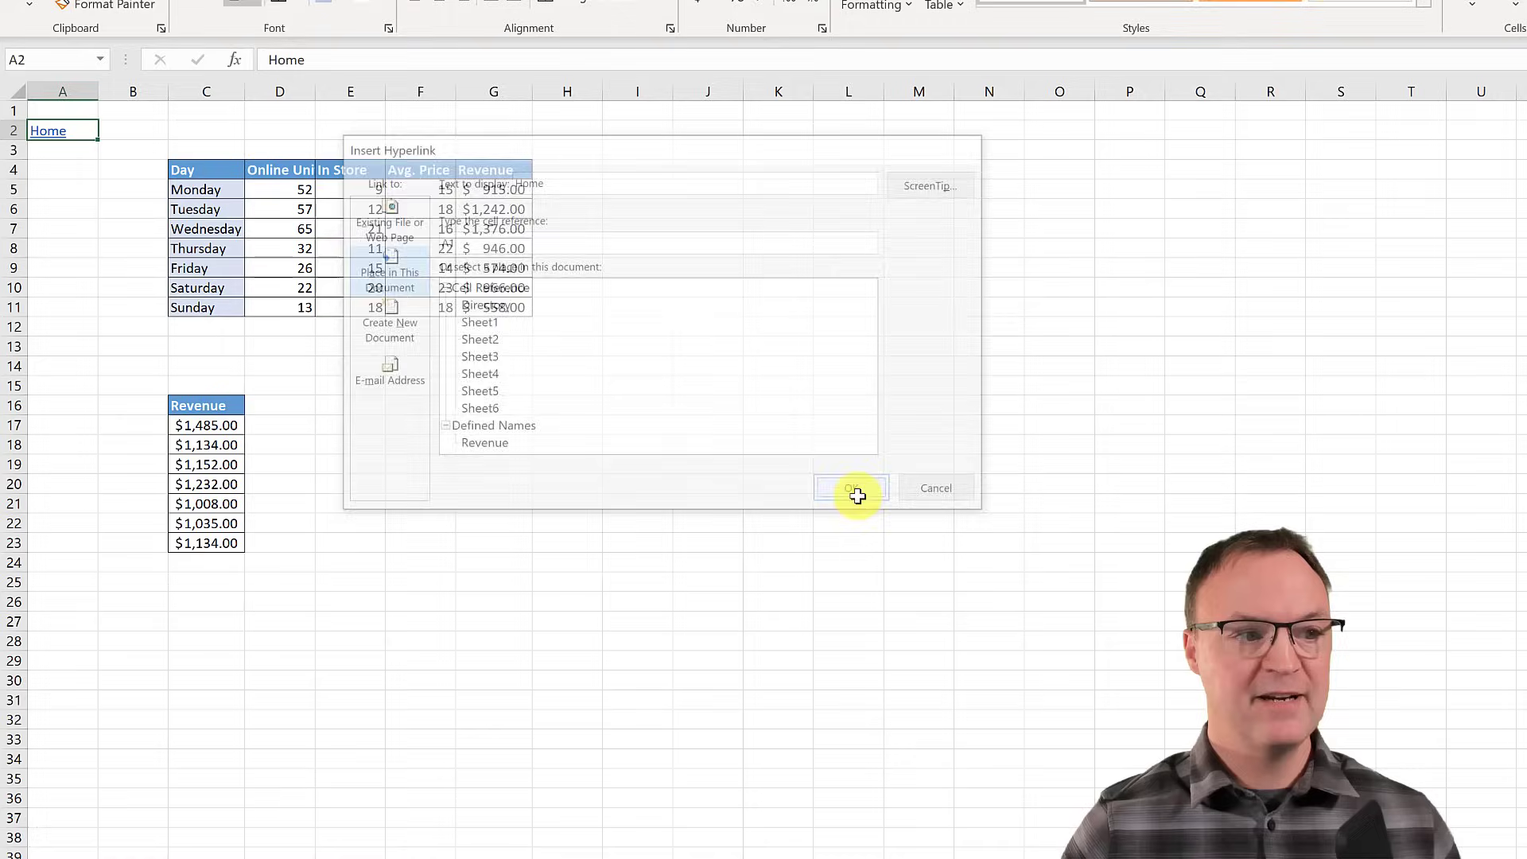
left_click(42, 129)
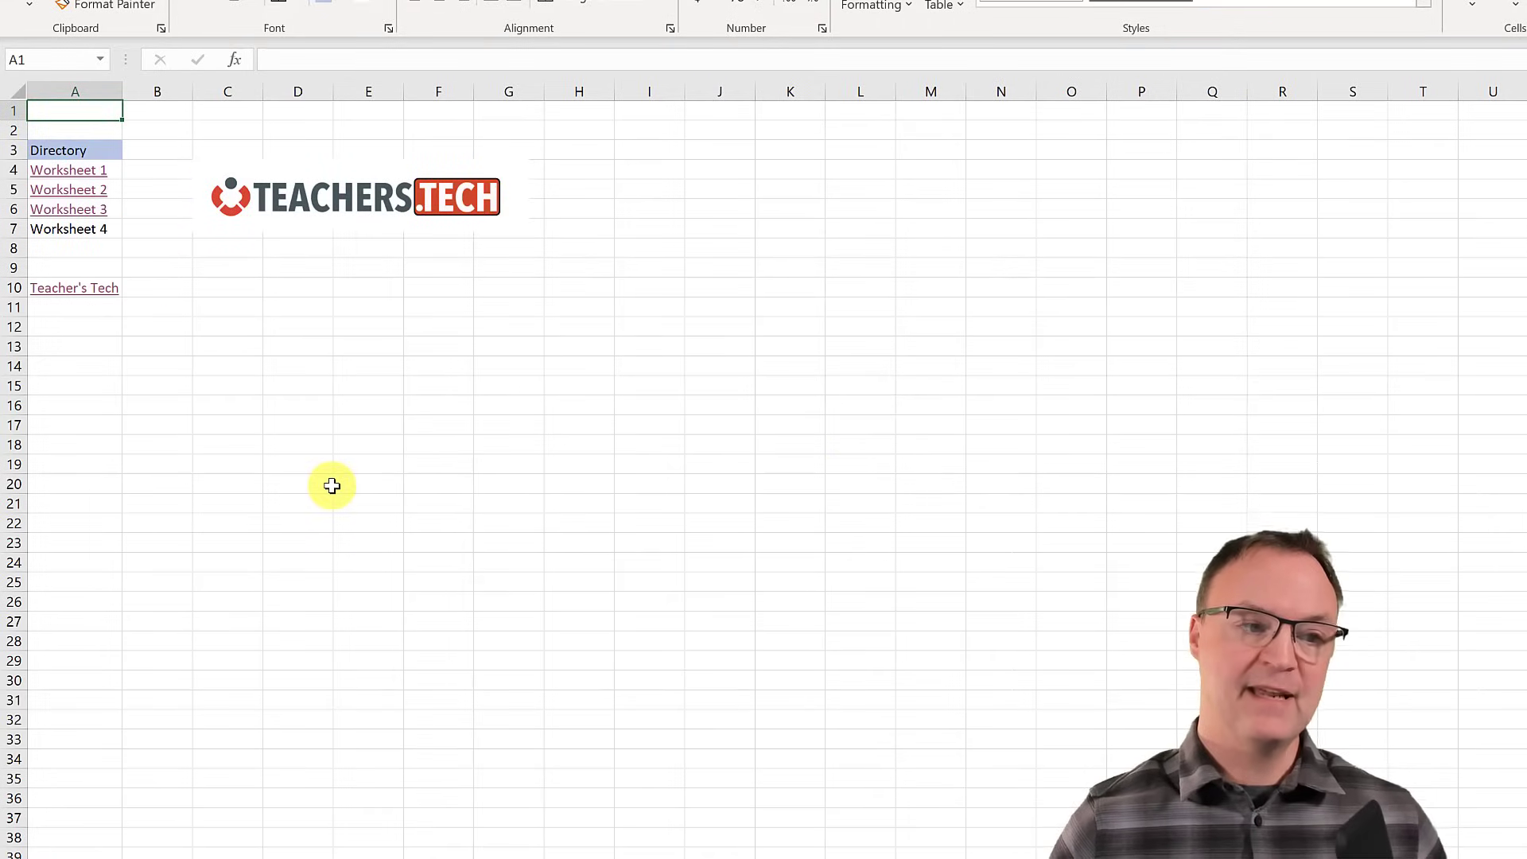
- Copy the Home link cell from Sheet2
left_click(180, 840)
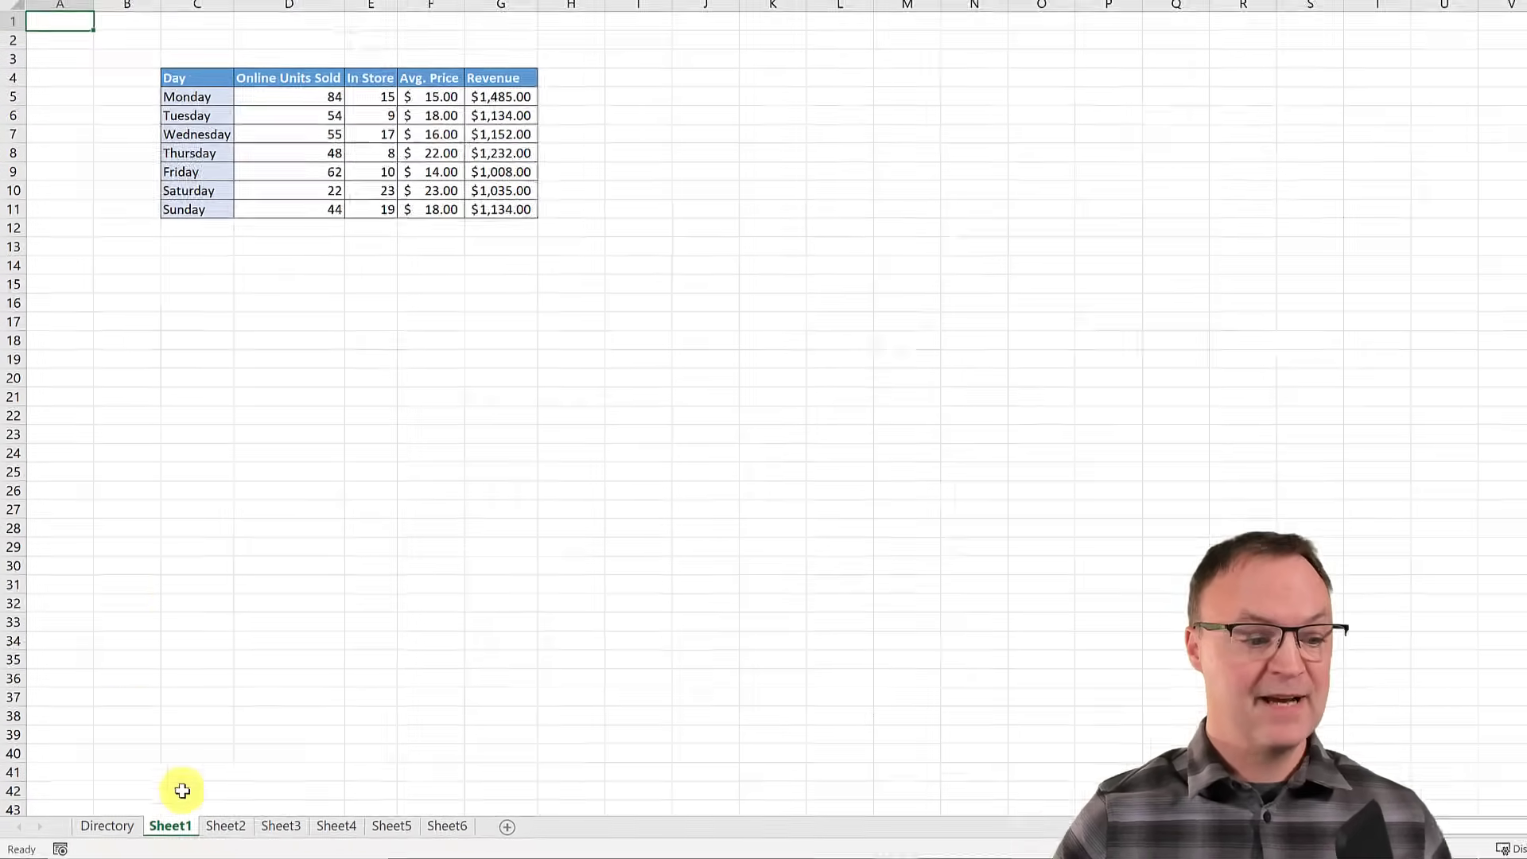
left_click(226, 827)
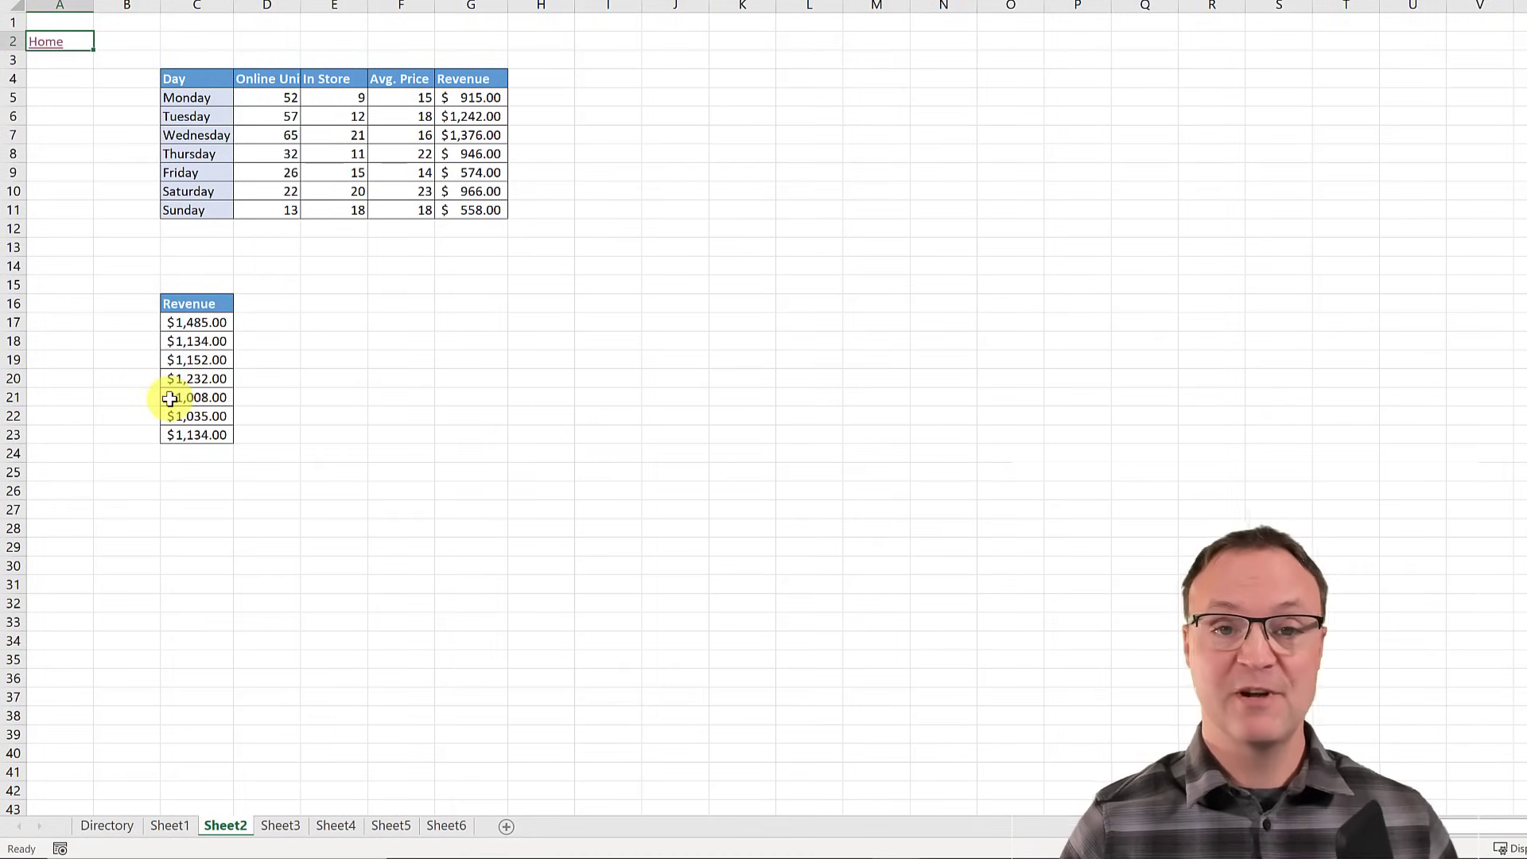
right_click(59, 54)
left_click(98, 96)
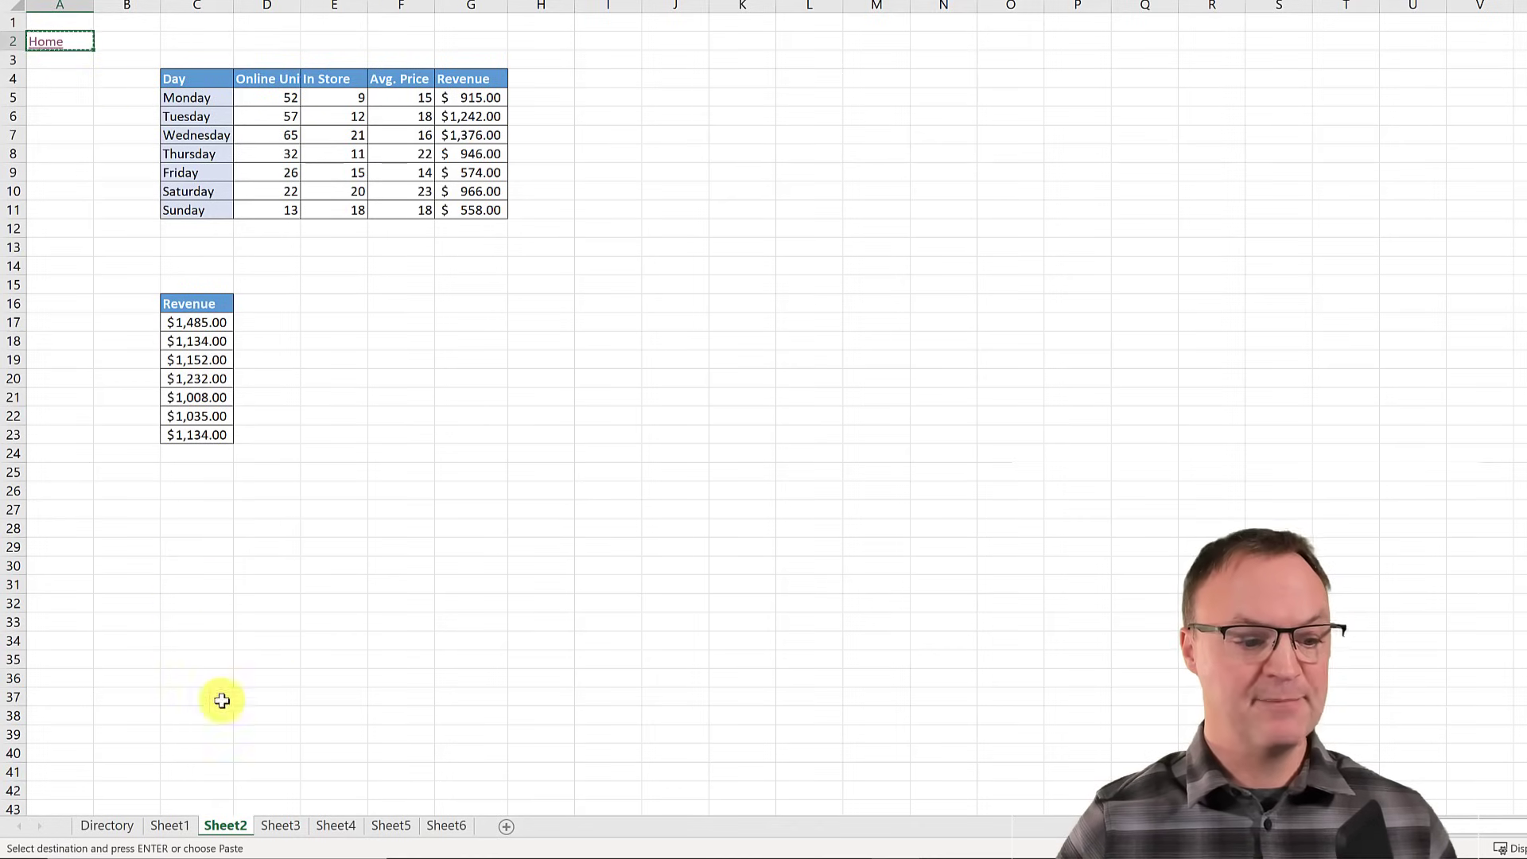
- Paste the Home link into A3 of grouped Sheet3–Sheet6, verify each sheet, and follow it to Directory
left_click(281, 826)
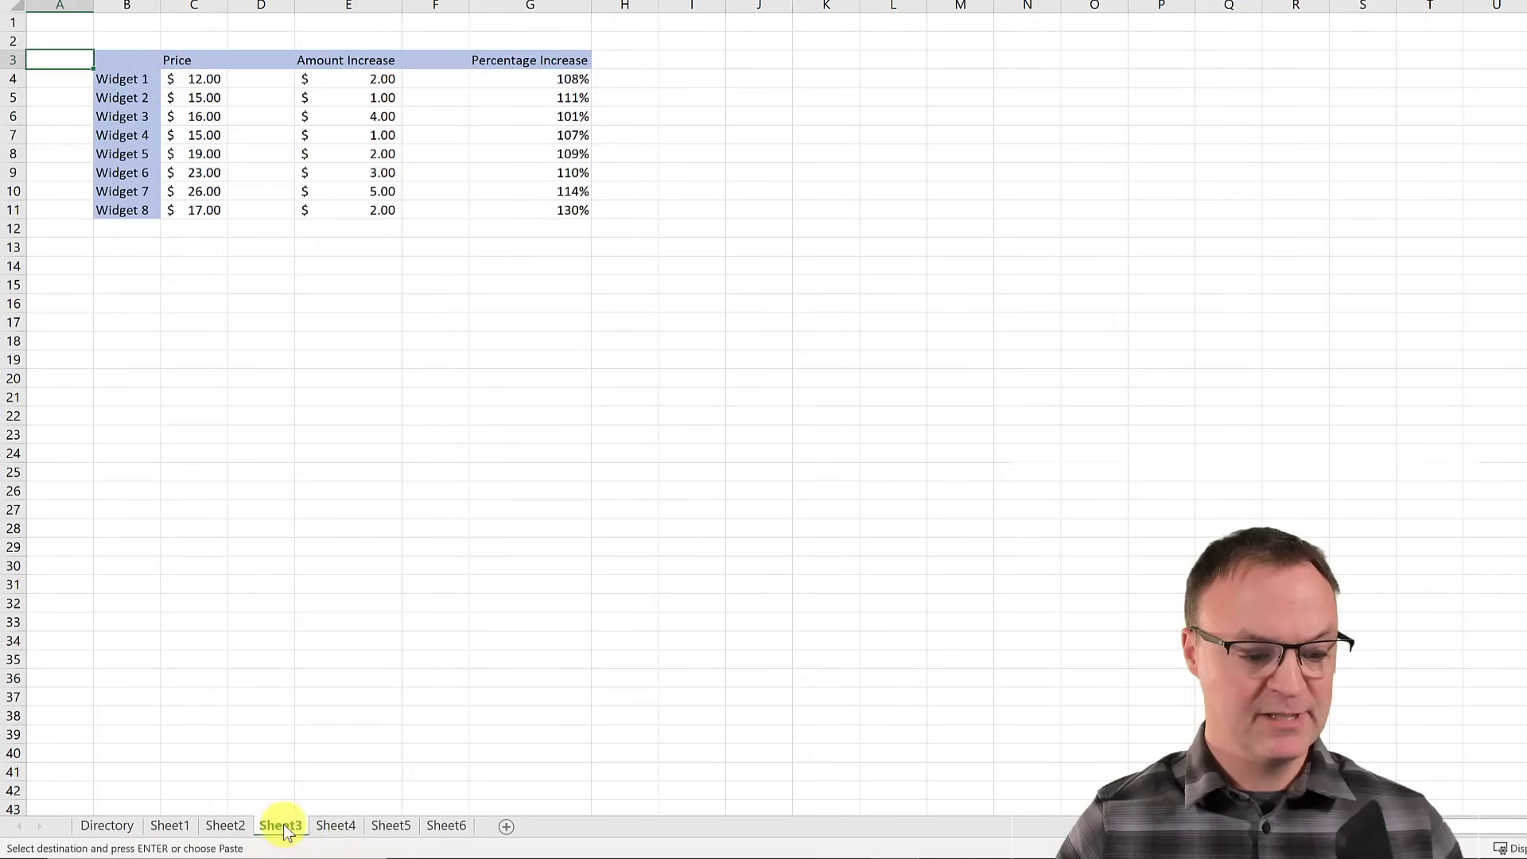
left_click(437, 827, "shift")
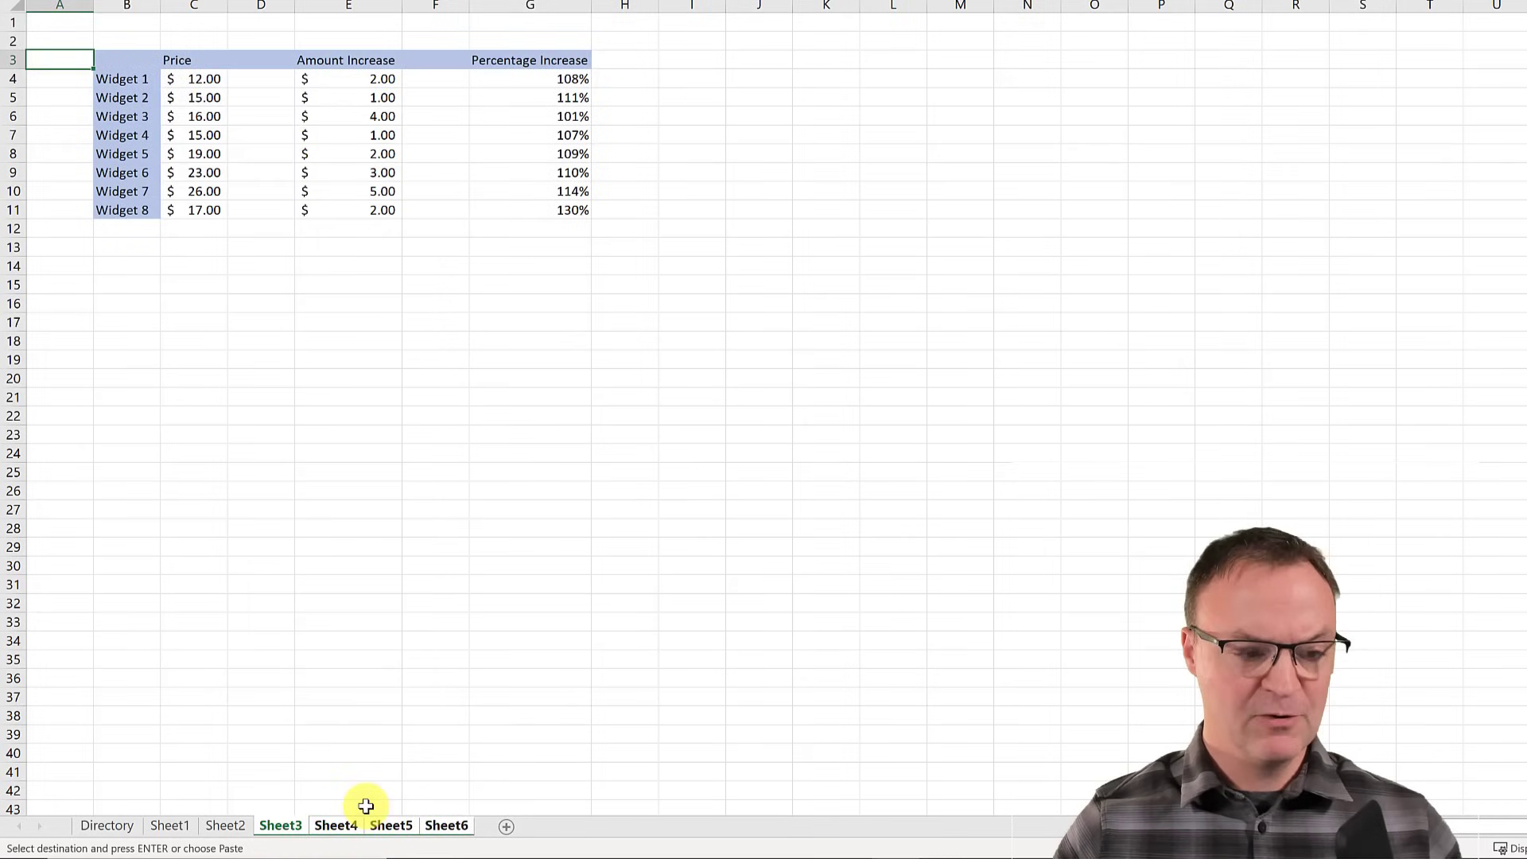
key("ctrl+v")
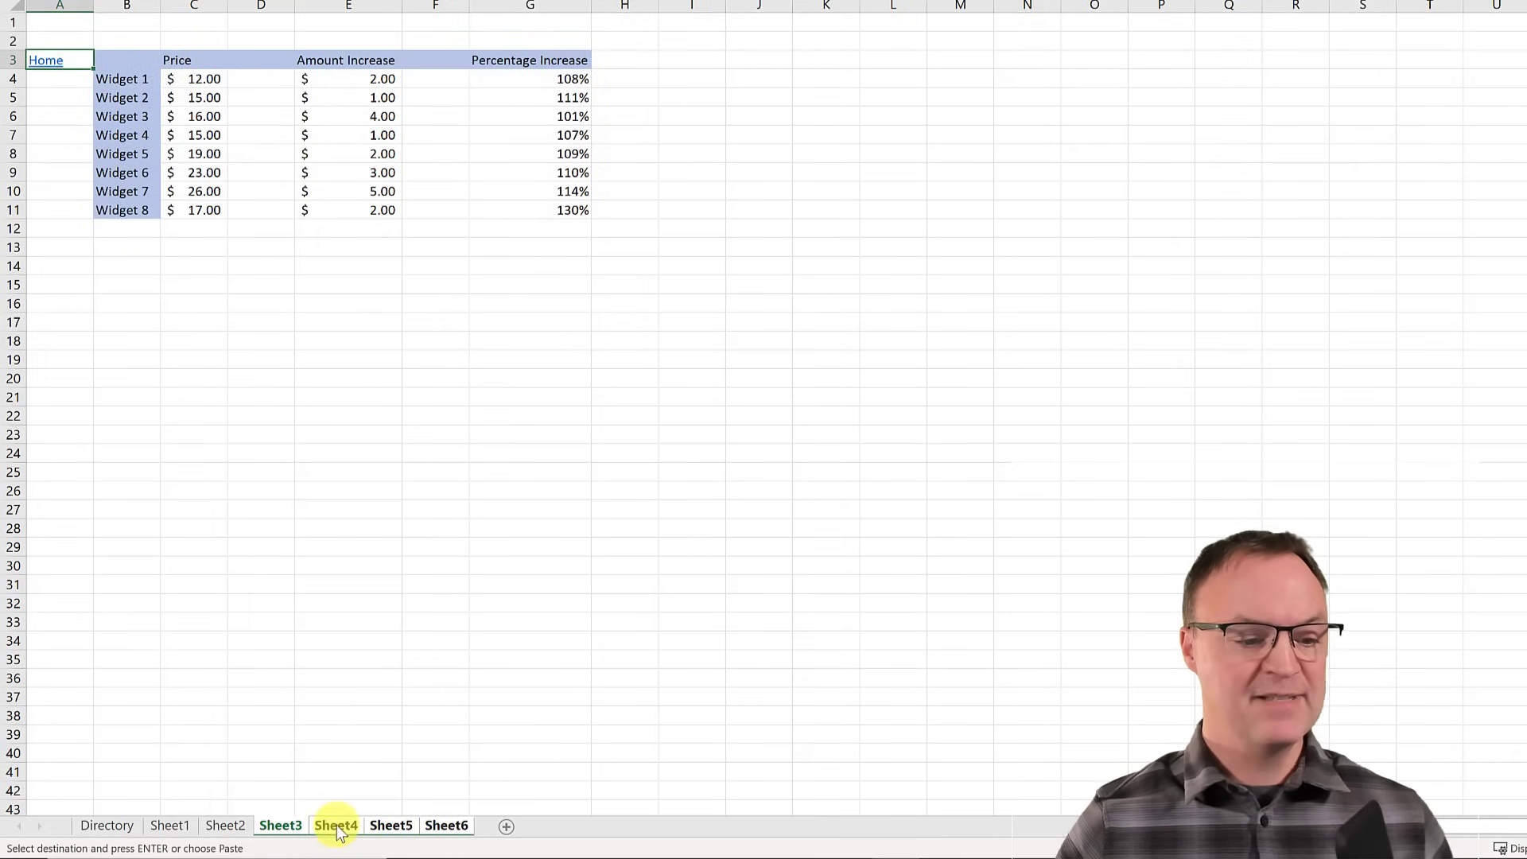
left_click(336, 824)
left_click(393, 824)
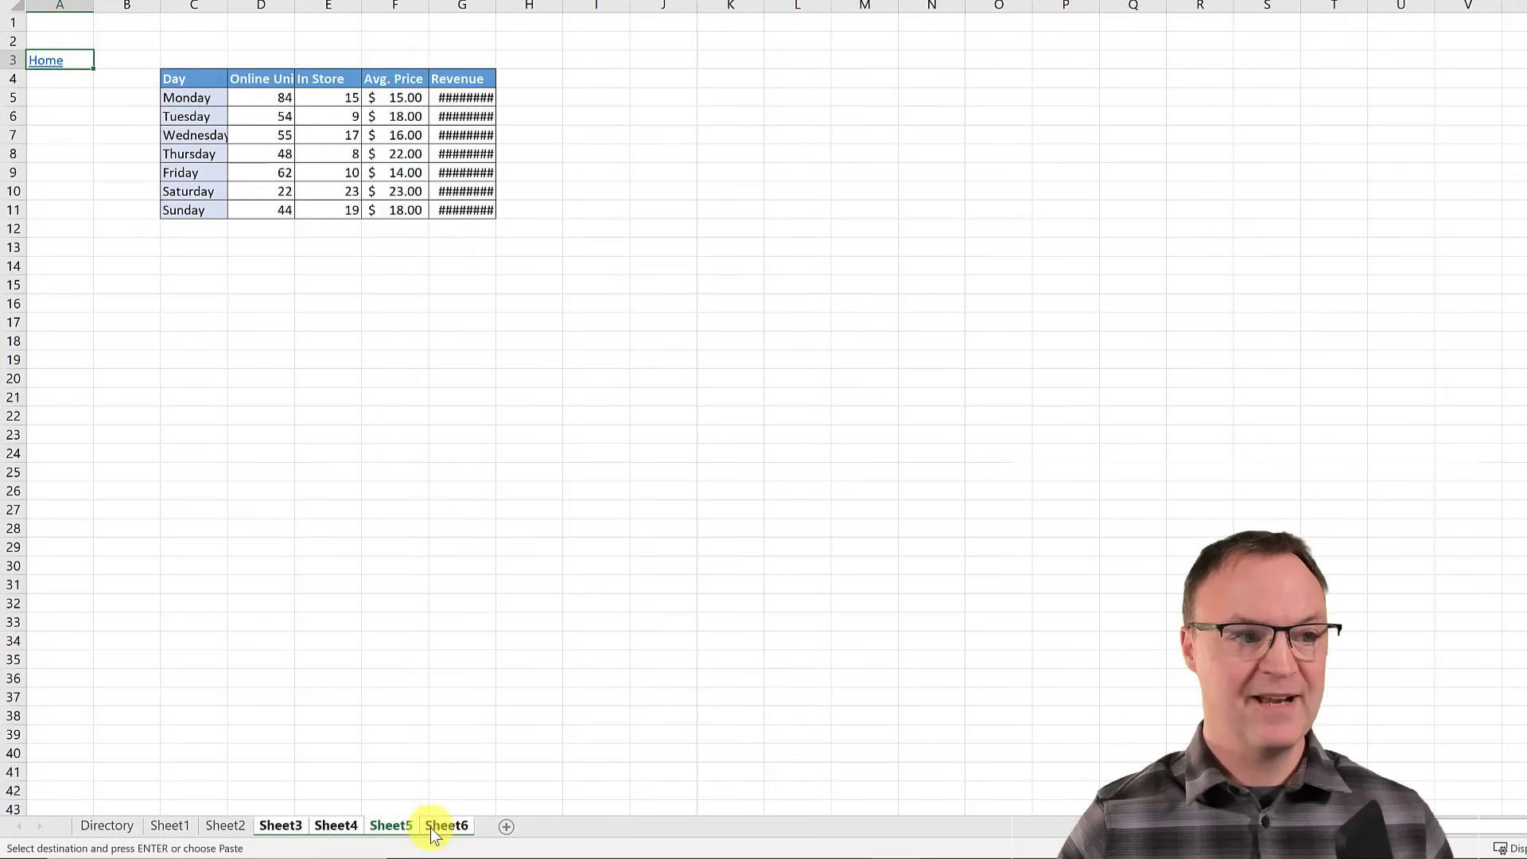
left_click(431, 827)
left_click(68, 61)
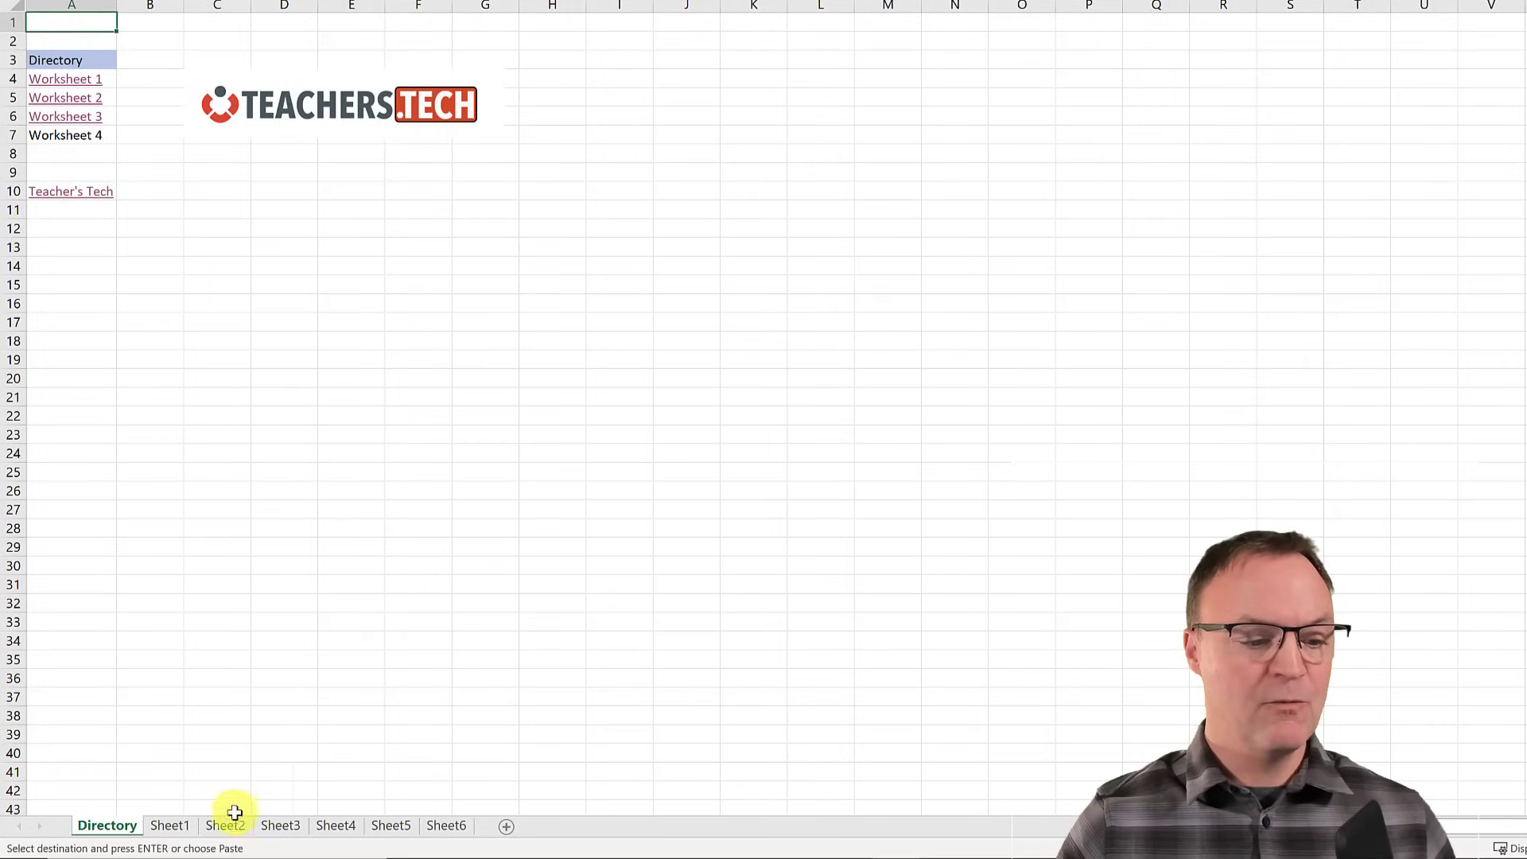
left_click(279, 826)
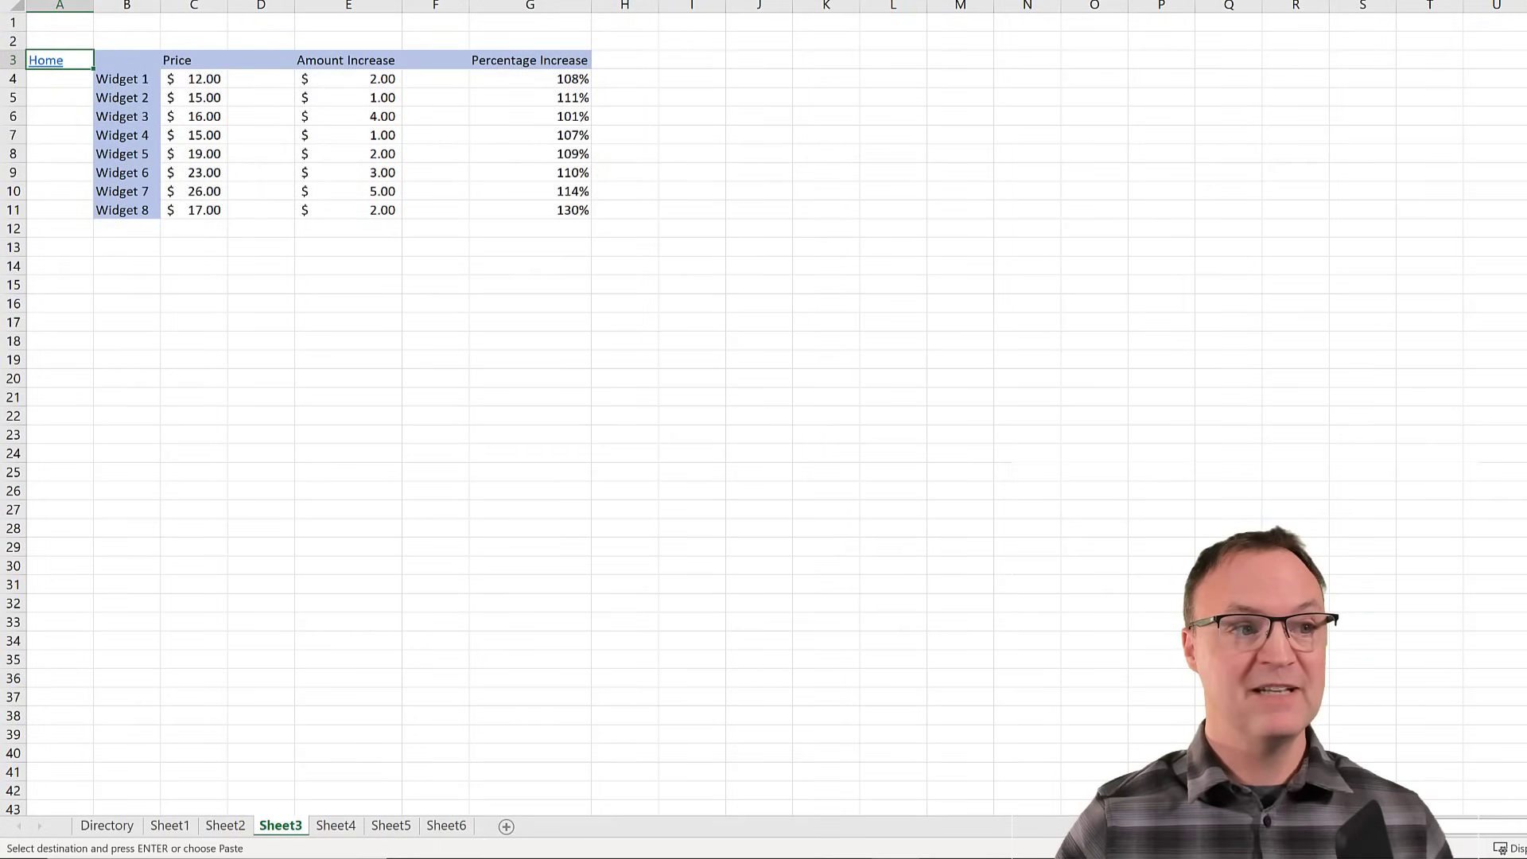
left_click(270, 1)
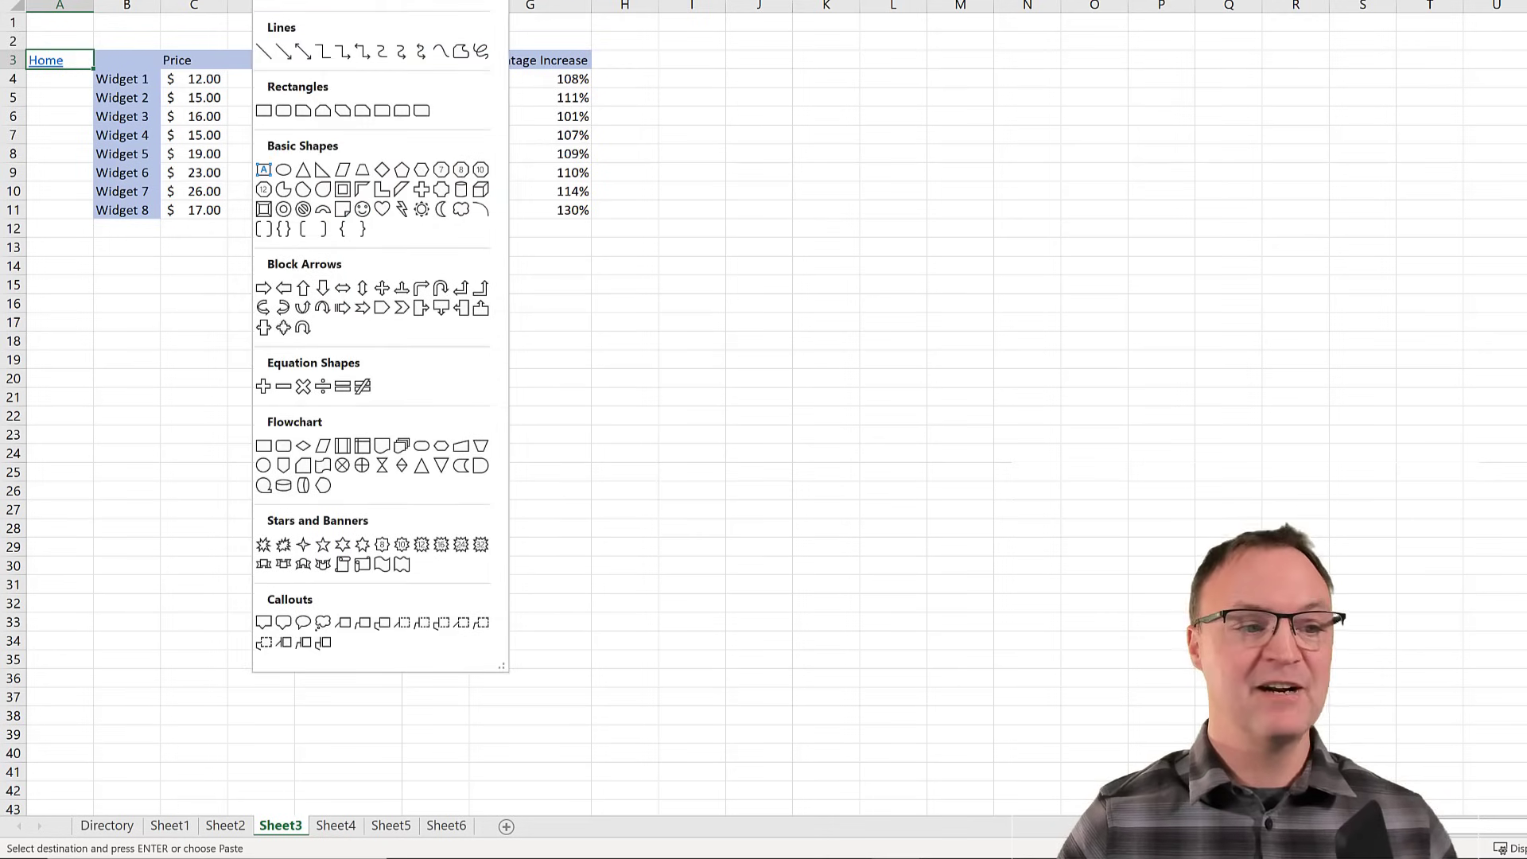
left_click(96, 405)
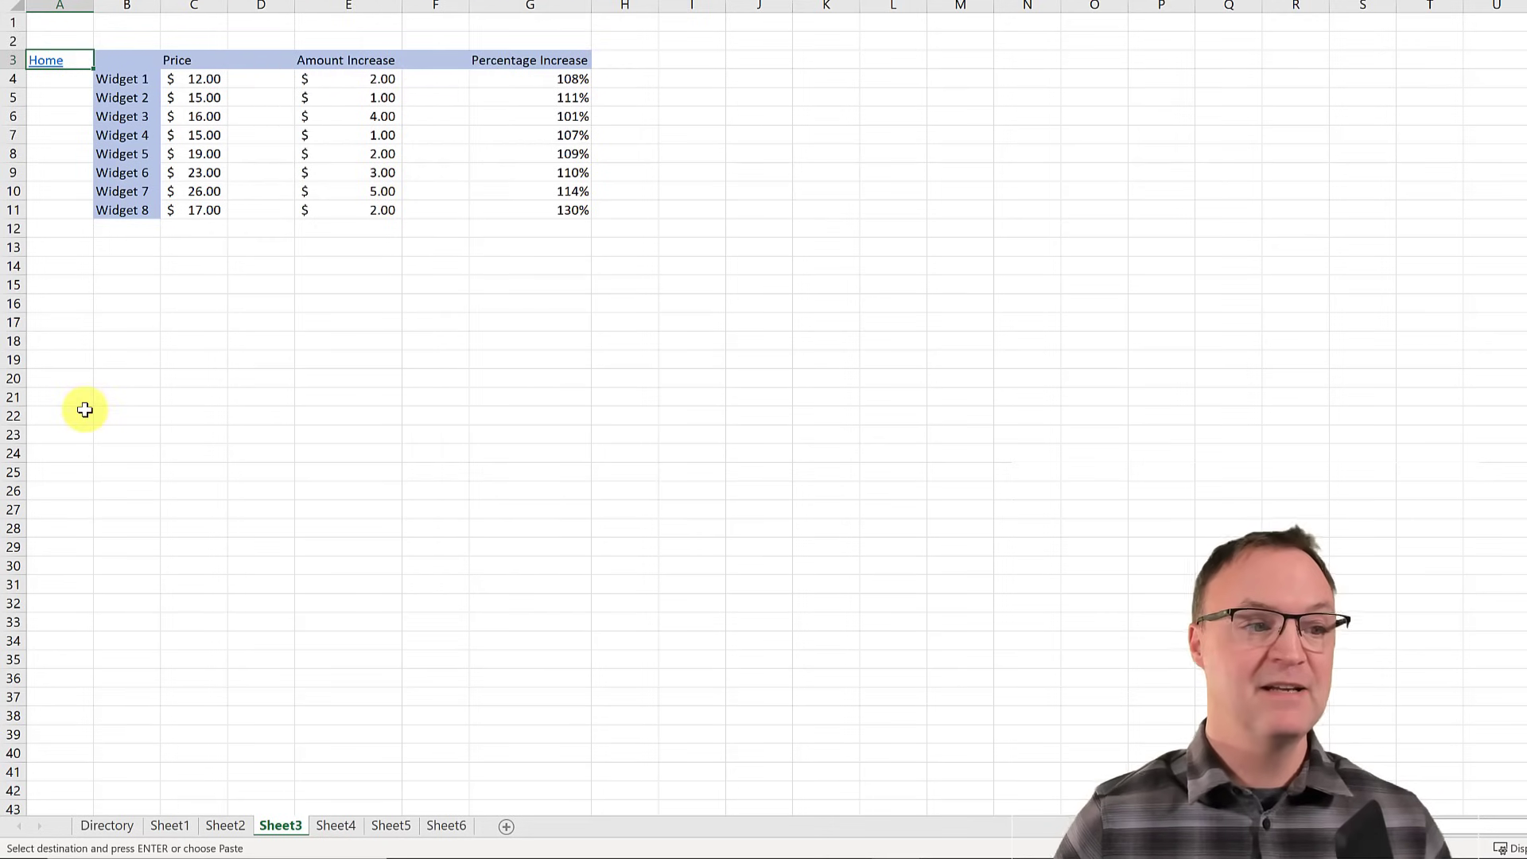
left_click(49, 63)
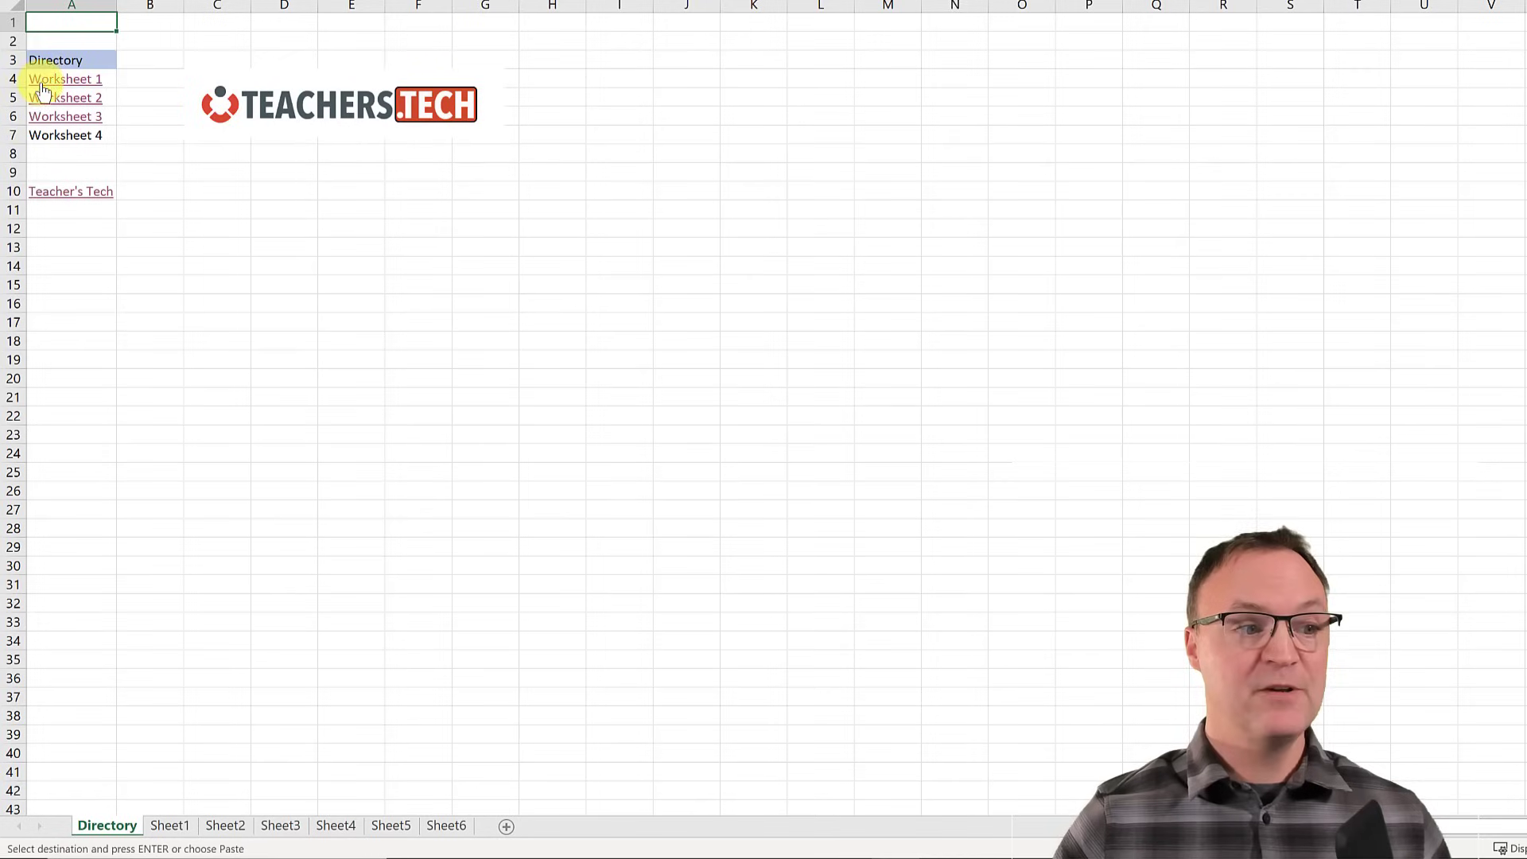